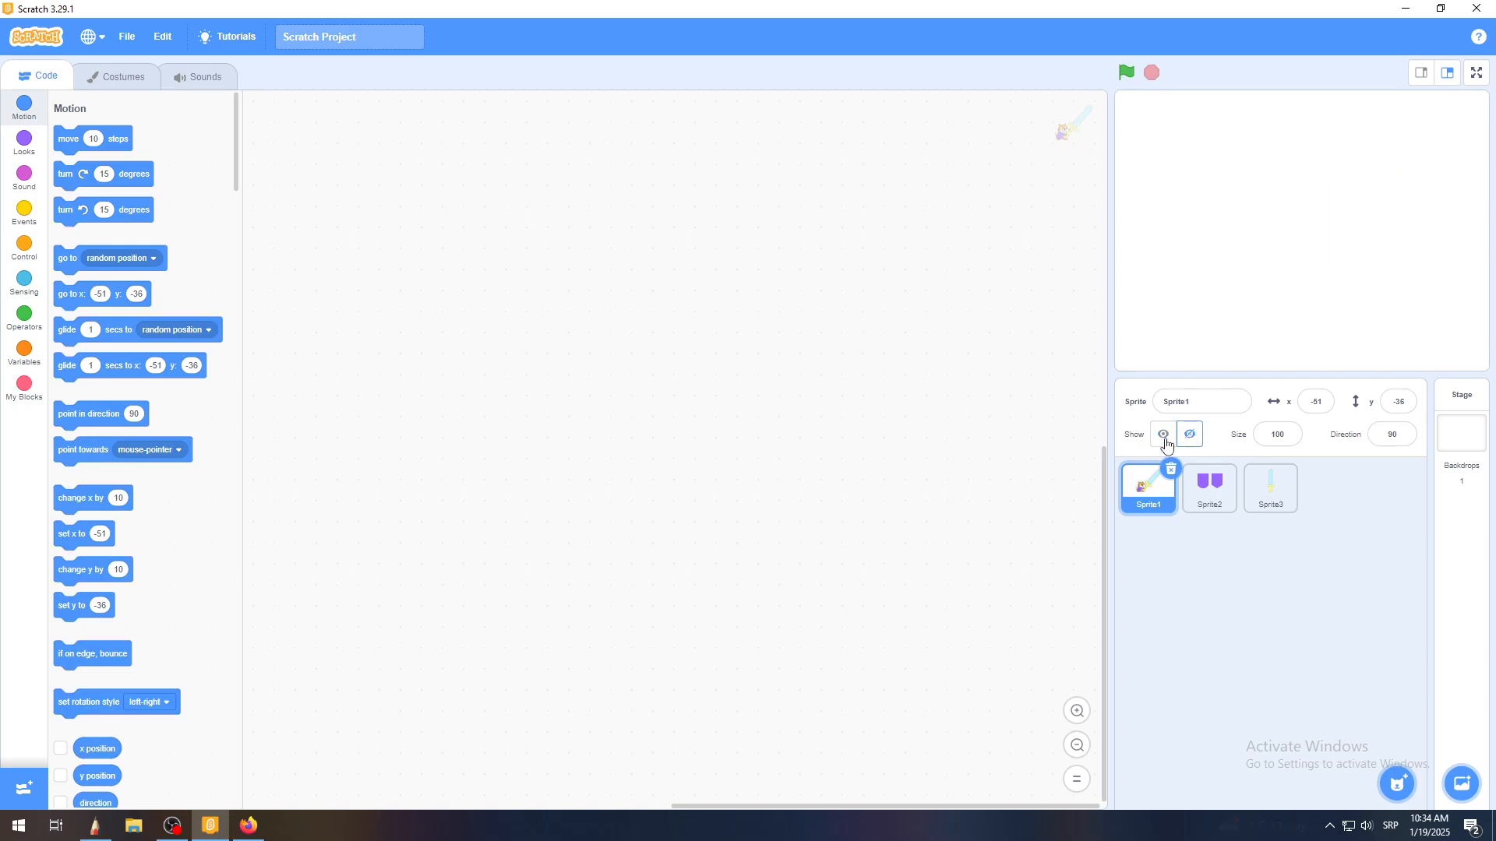
# Switch to the browser and look through the archery arrow image results for a drawing reference, including the iStock, VectorStock and Outdoor Troop pictures
pyautogui.click(249, 827)
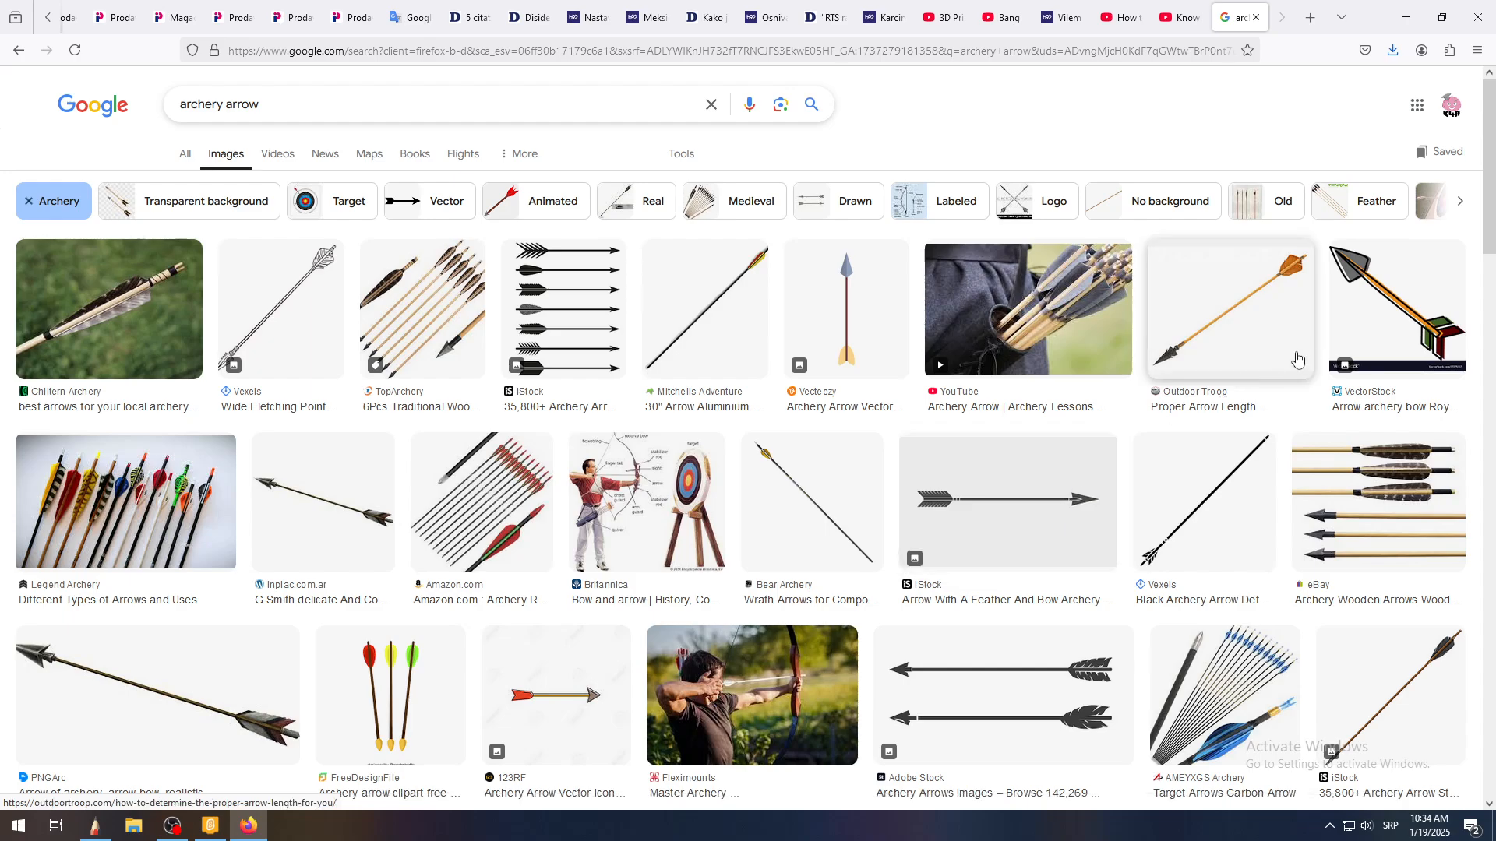
pyautogui.click(1374, 318)
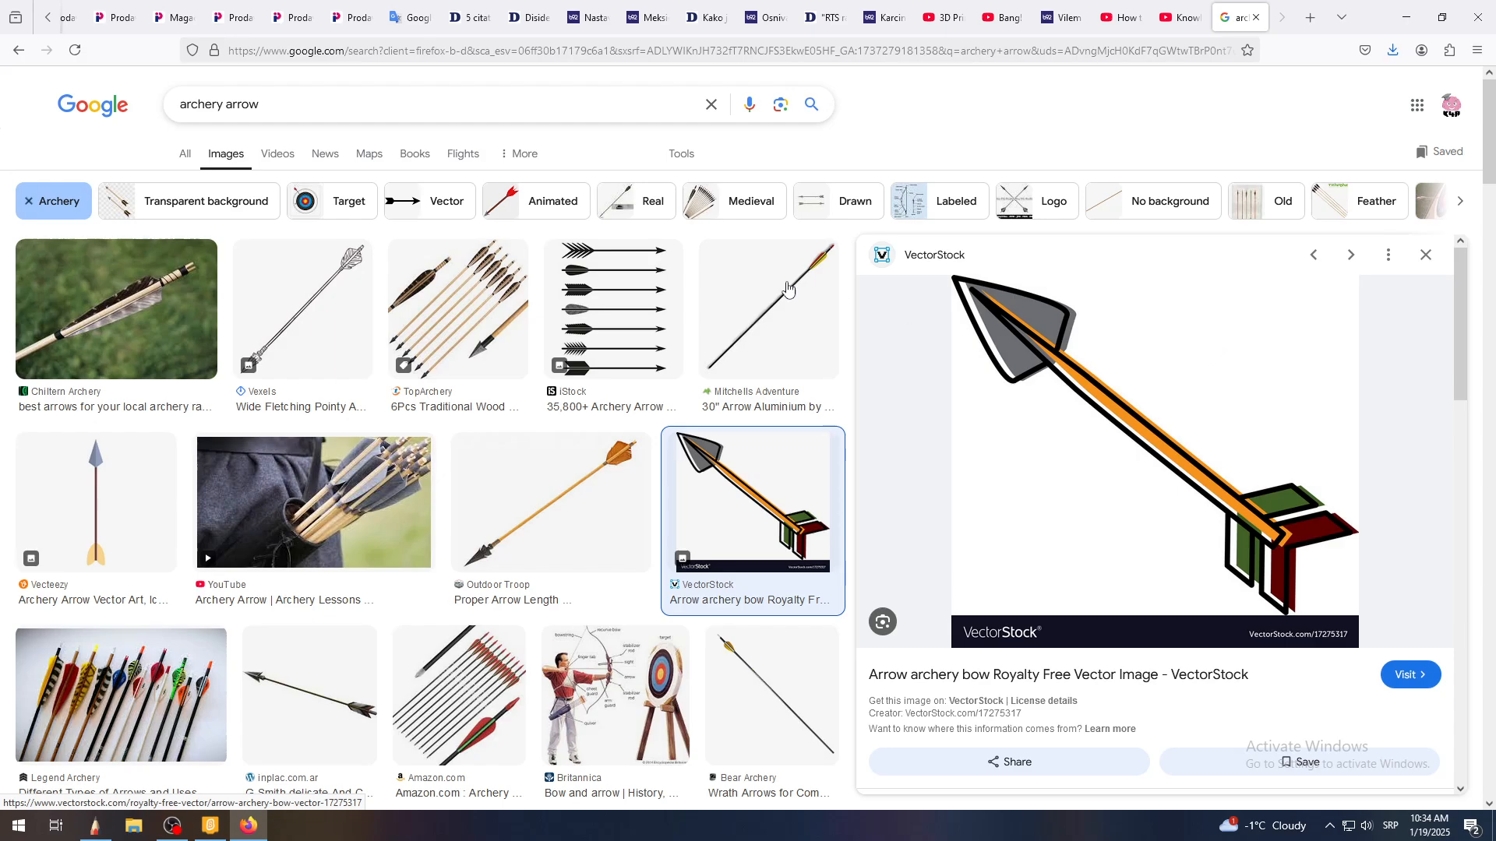
pyautogui.click(624, 296)
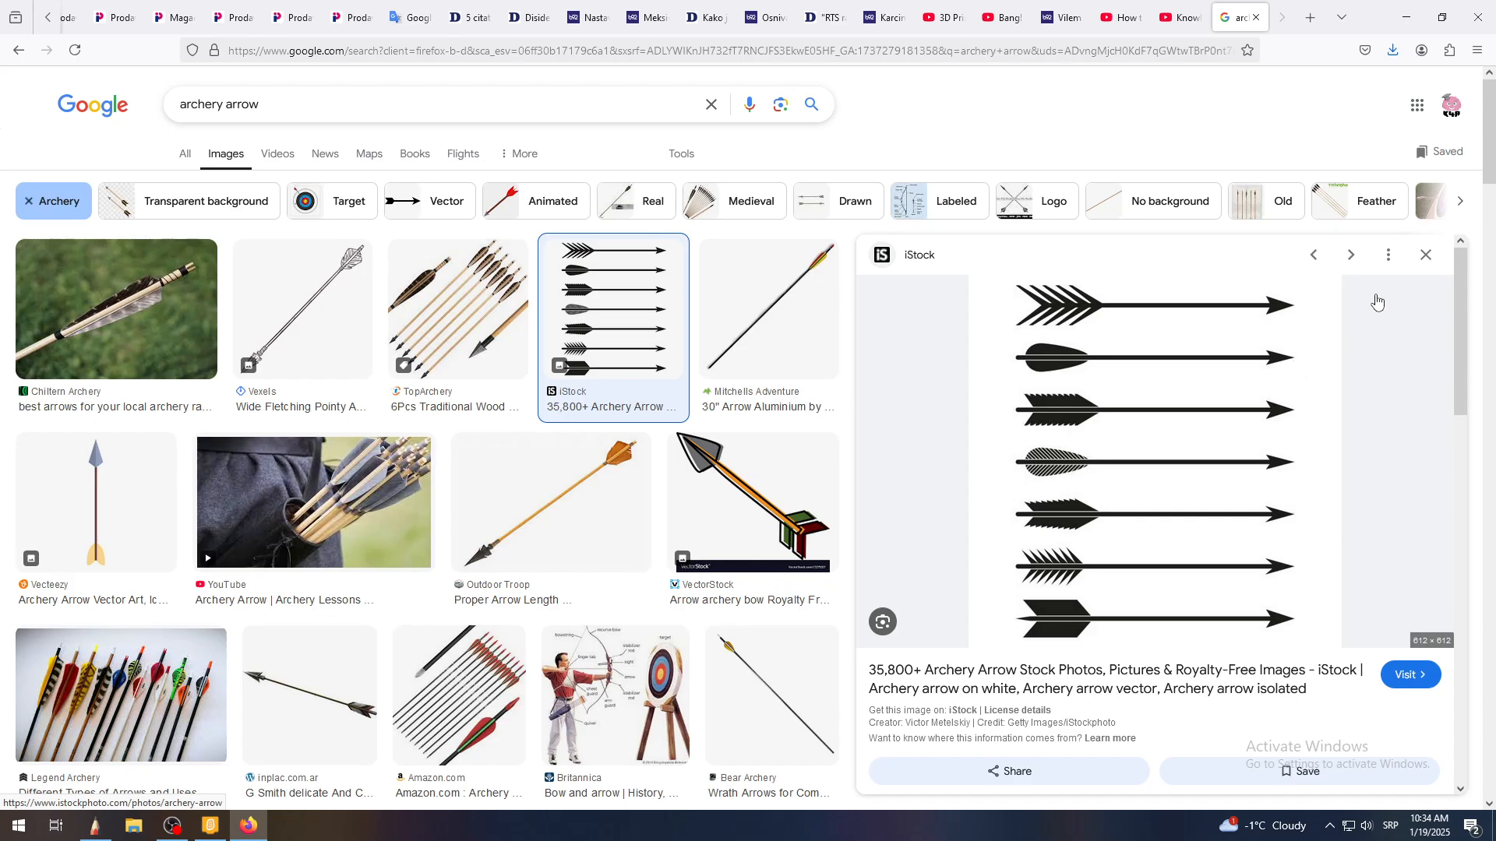
pyautogui.click(1426, 257)
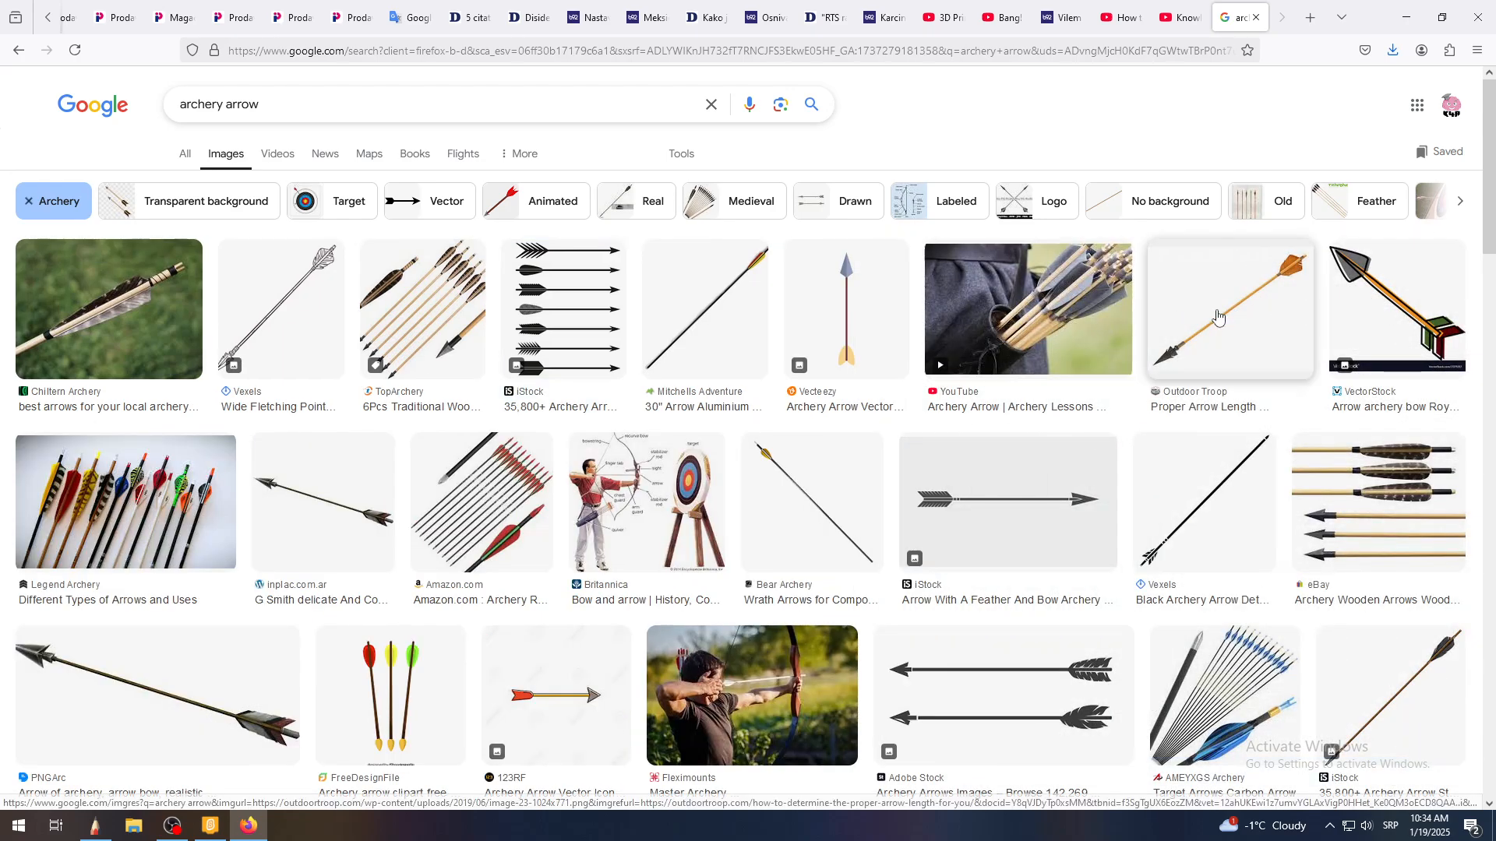
pyautogui.click(1219, 317)
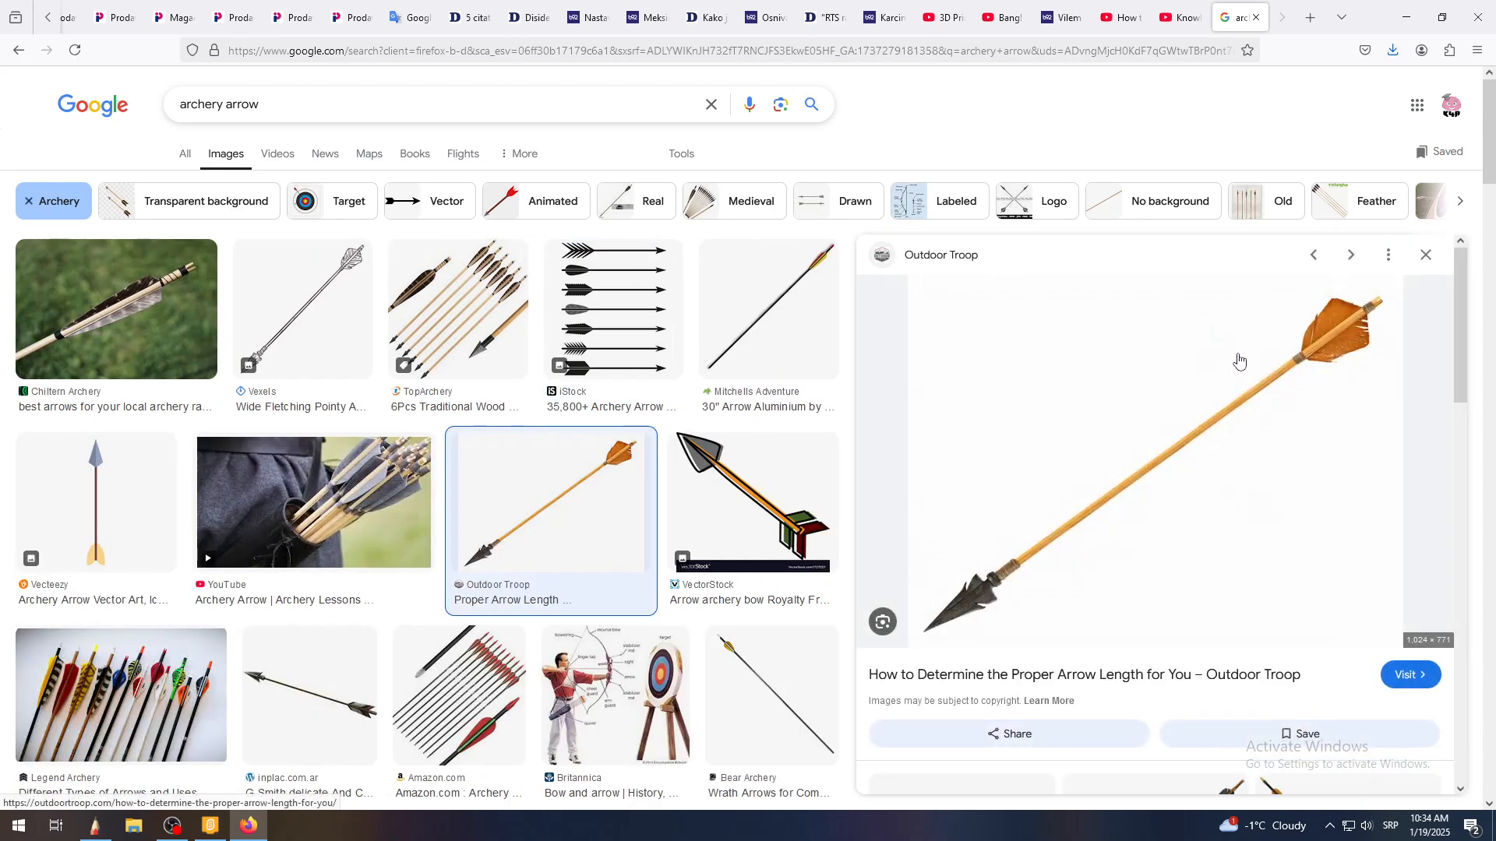
pyautogui.click(1424, 267)
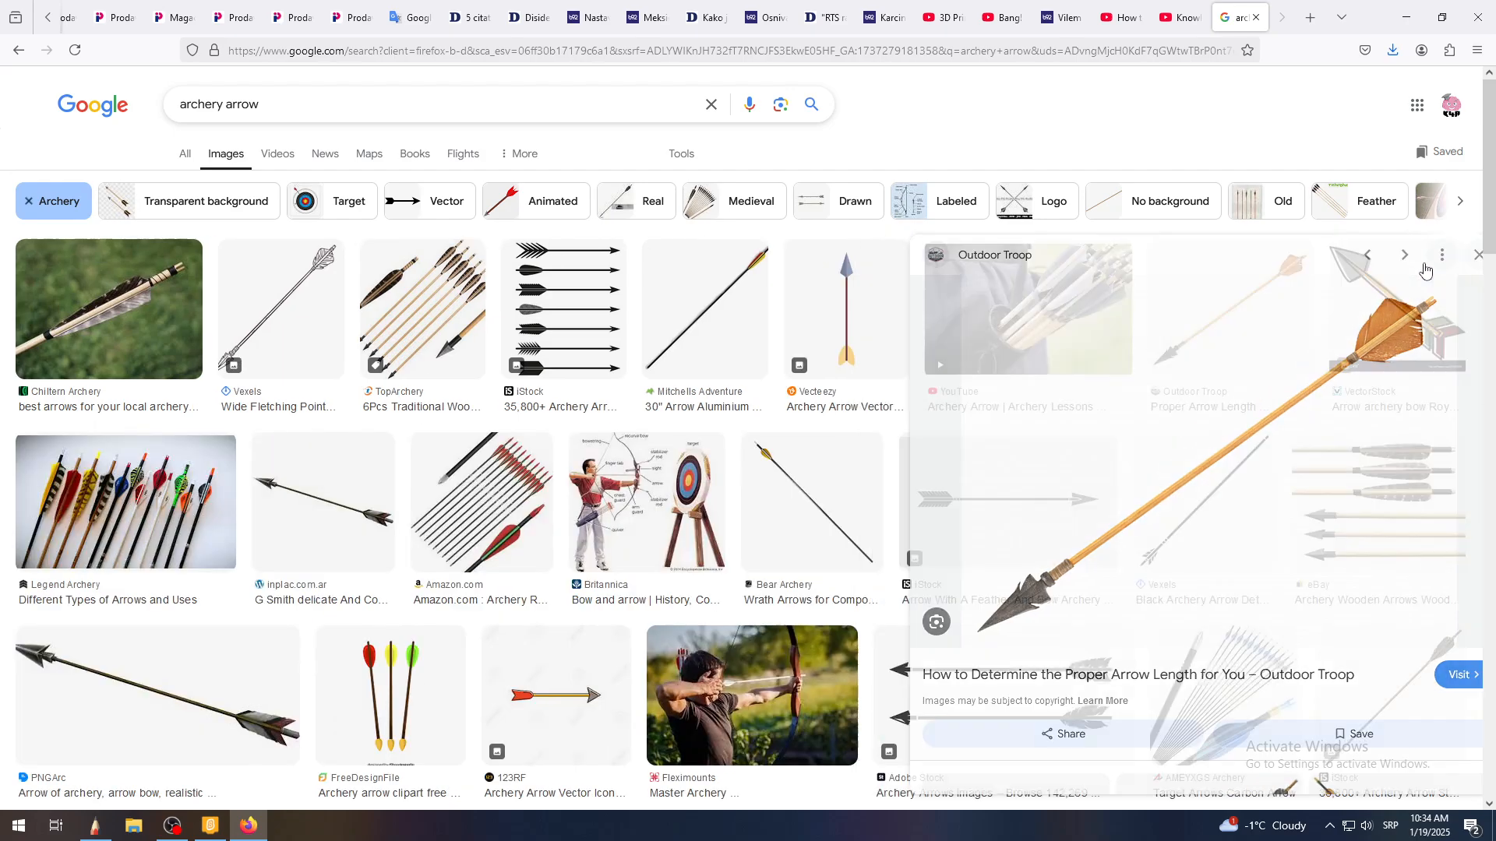
pyautogui.click(1028, 494)
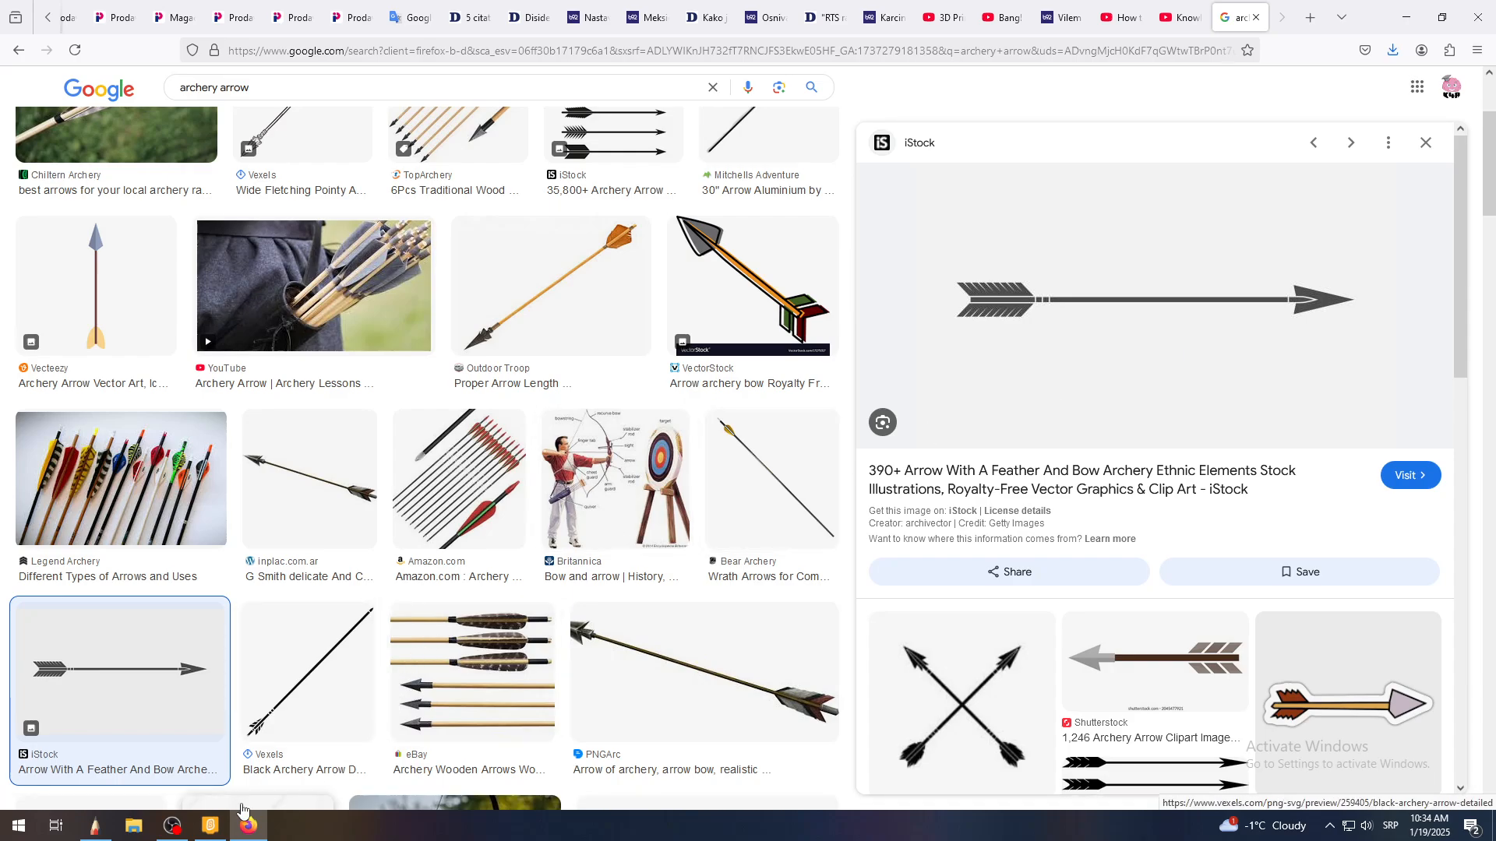
# Return to Scratch and create a new blank sprite to paint
pyautogui.click(209, 830)
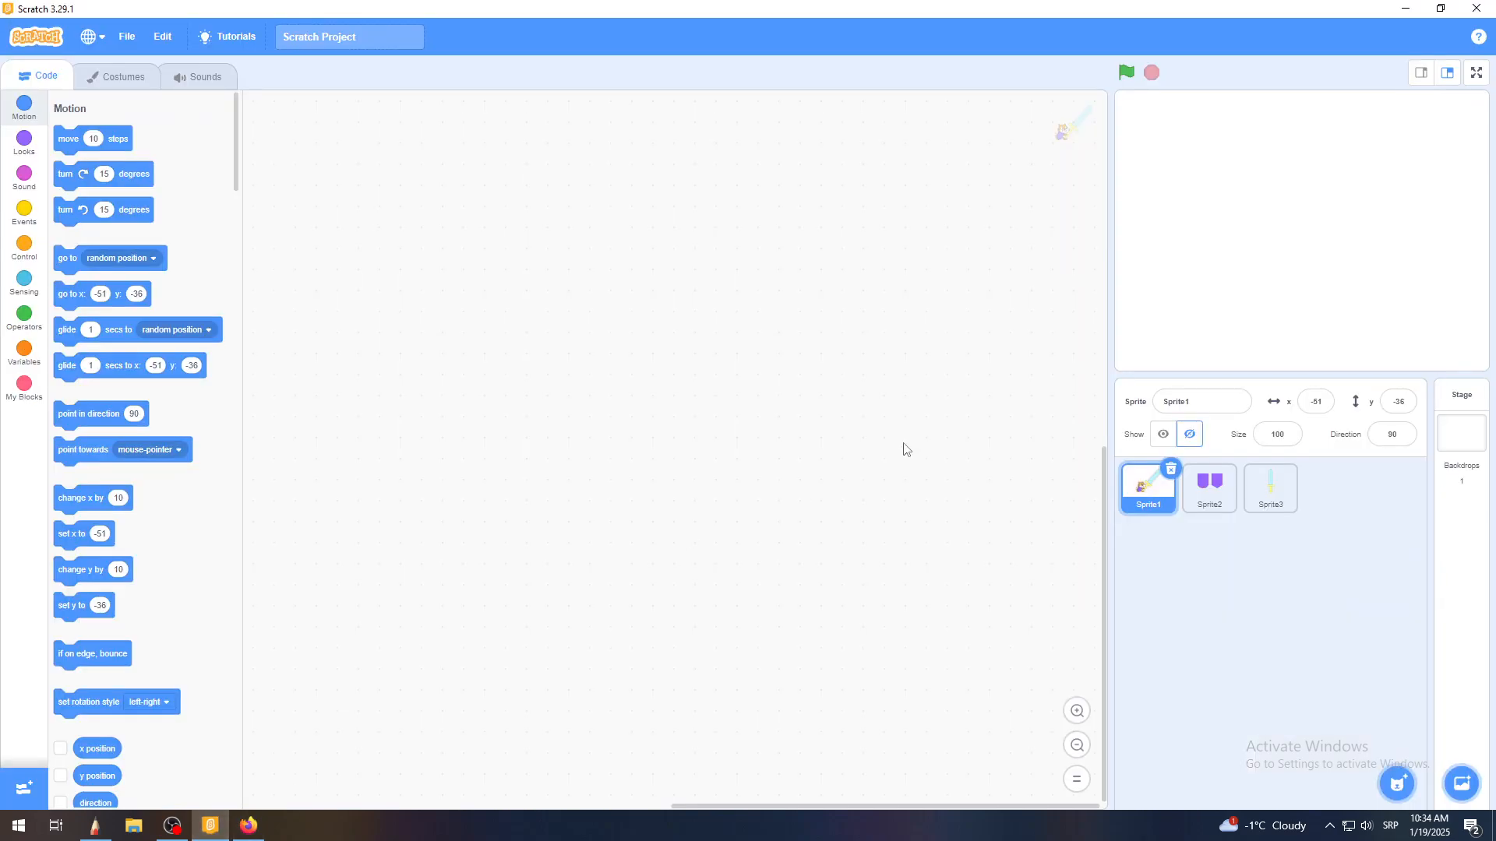
pyautogui.moveTo(1397, 782)
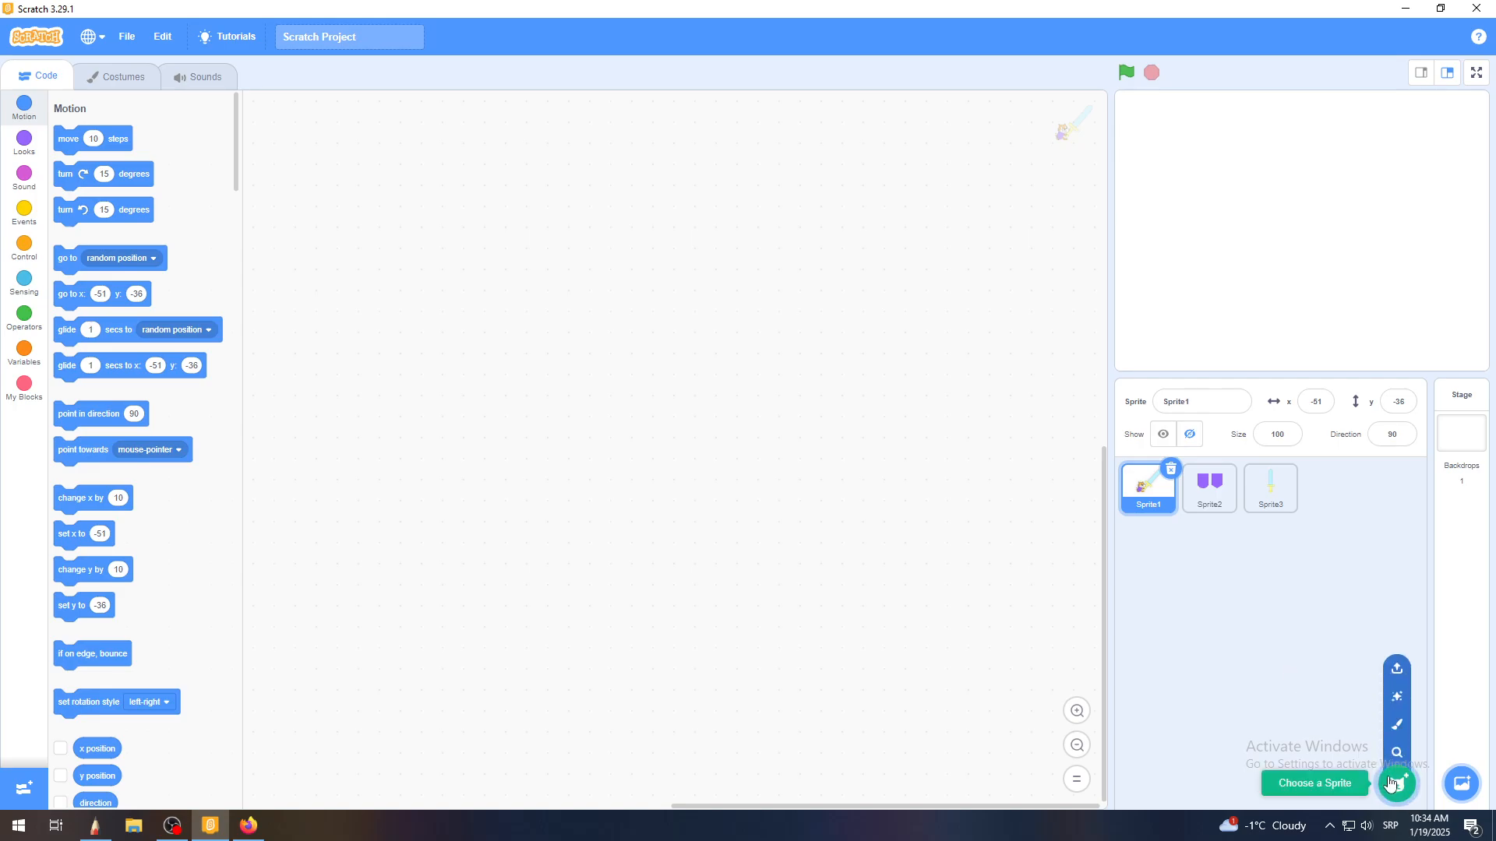
pyautogui.click(1398, 727)
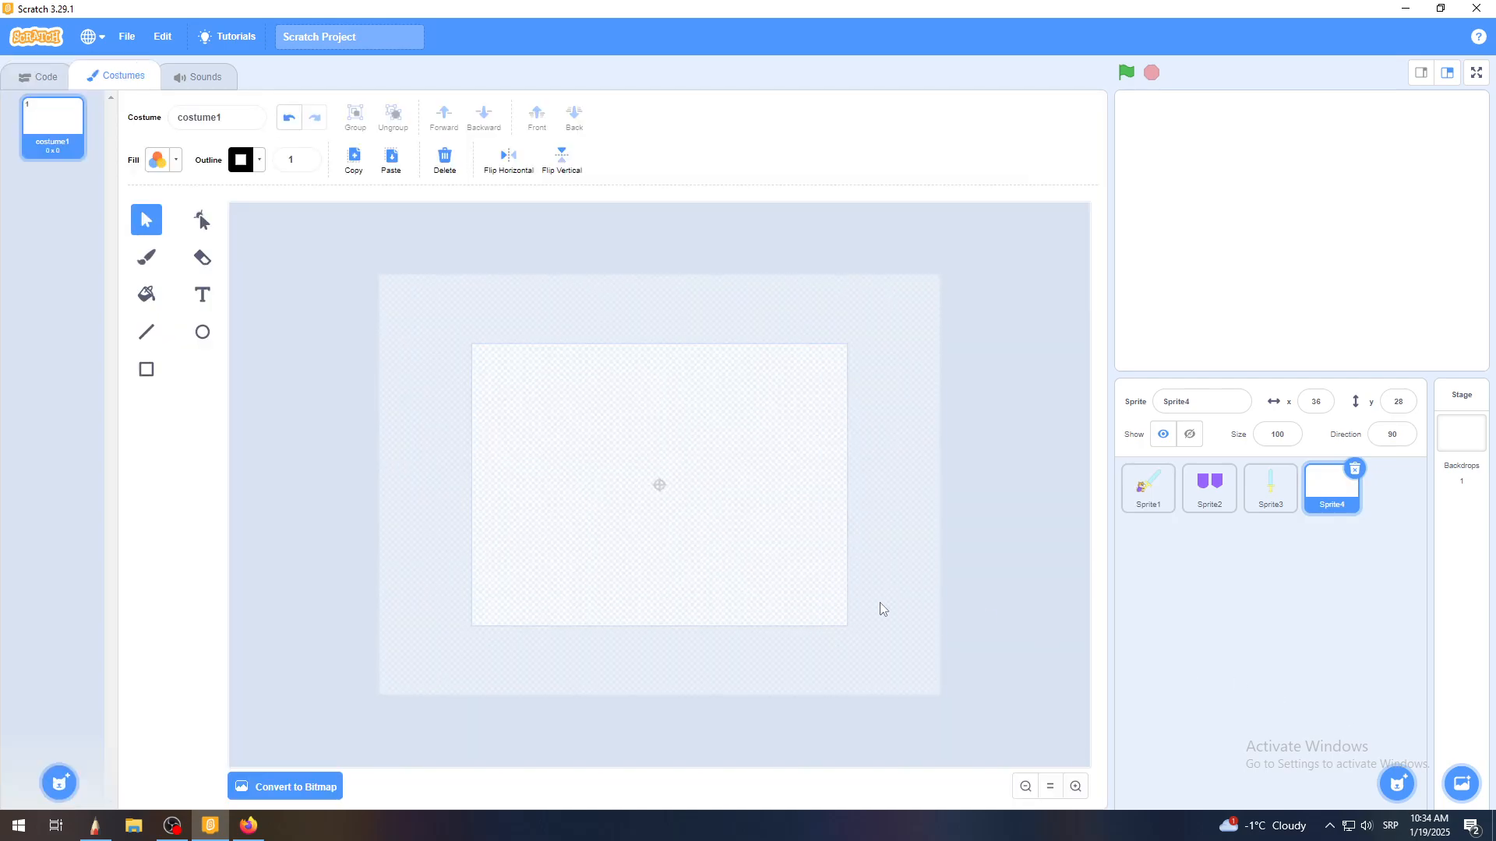
pyautogui.click(1076, 787)
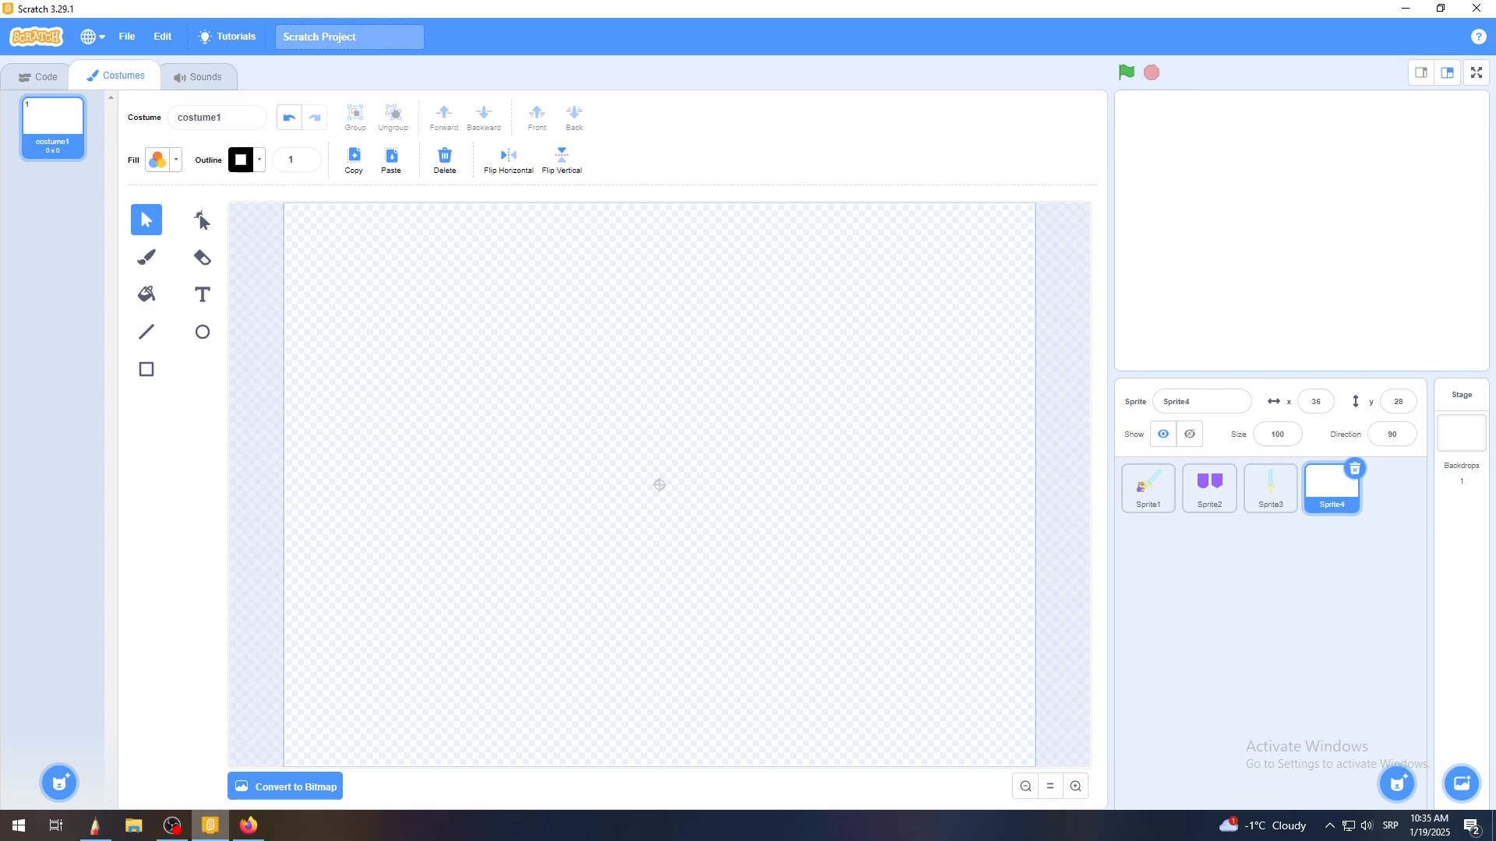
# Check the arrow reference in the browser, then back in Scratch draw a narrow vertical orange rectangle, about 6 × 243, with fill color 12
pyautogui.click(247, 827)
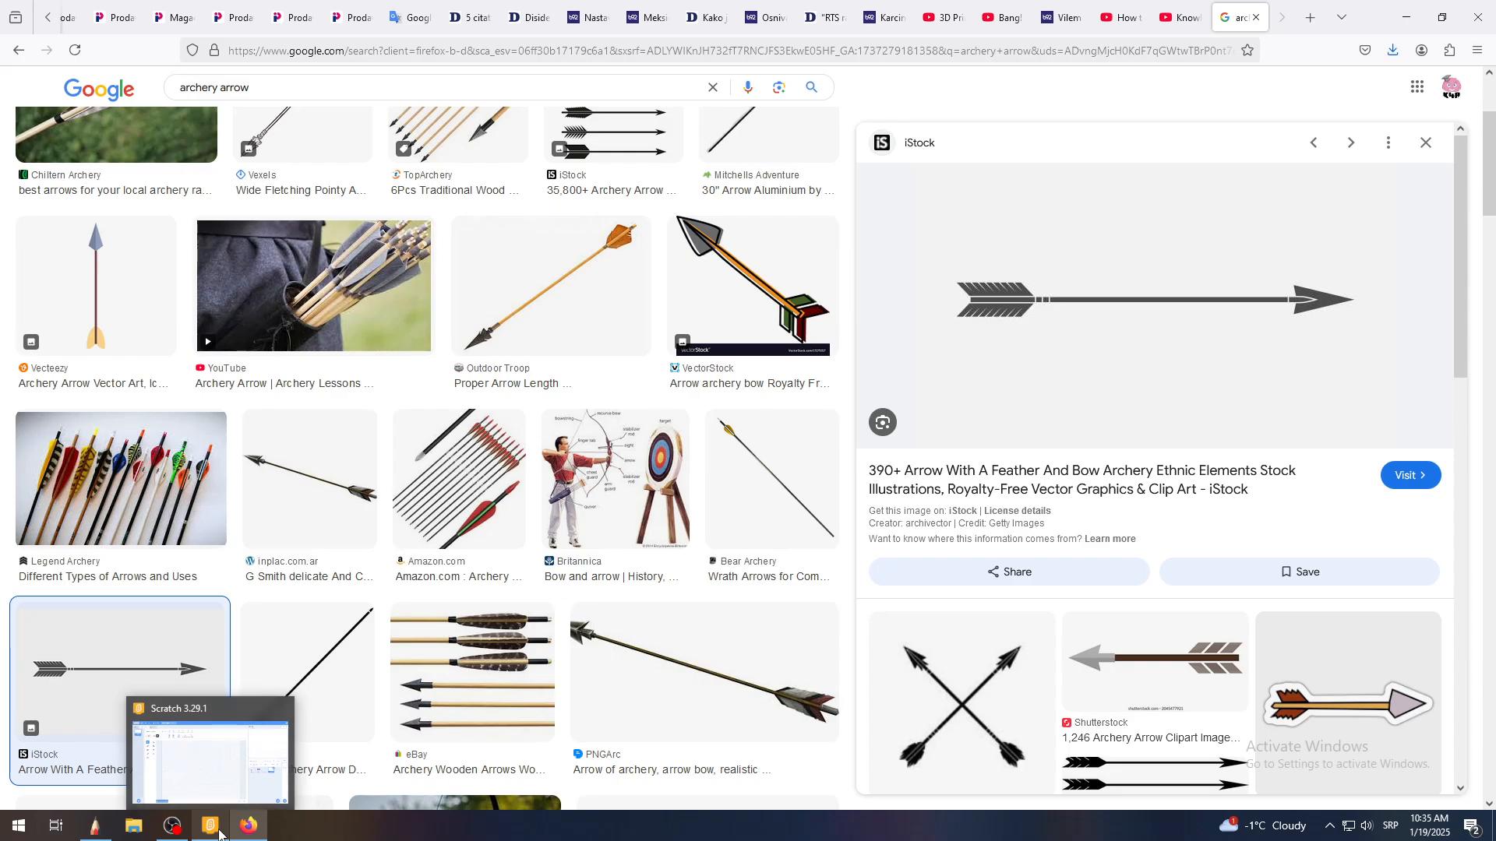
pyautogui.click(218, 834)
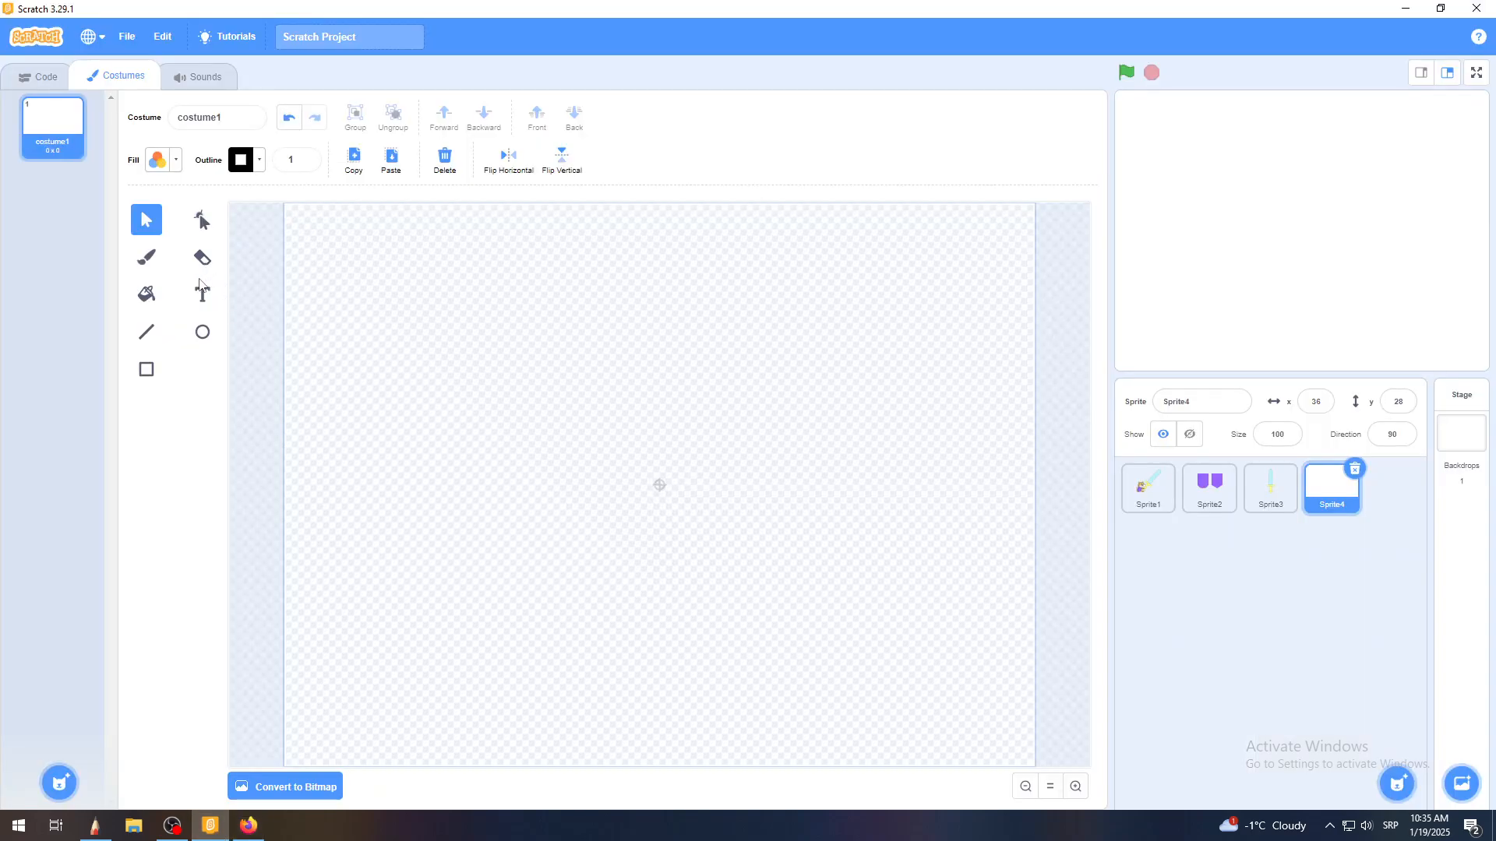
pyautogui.click(147, 371)
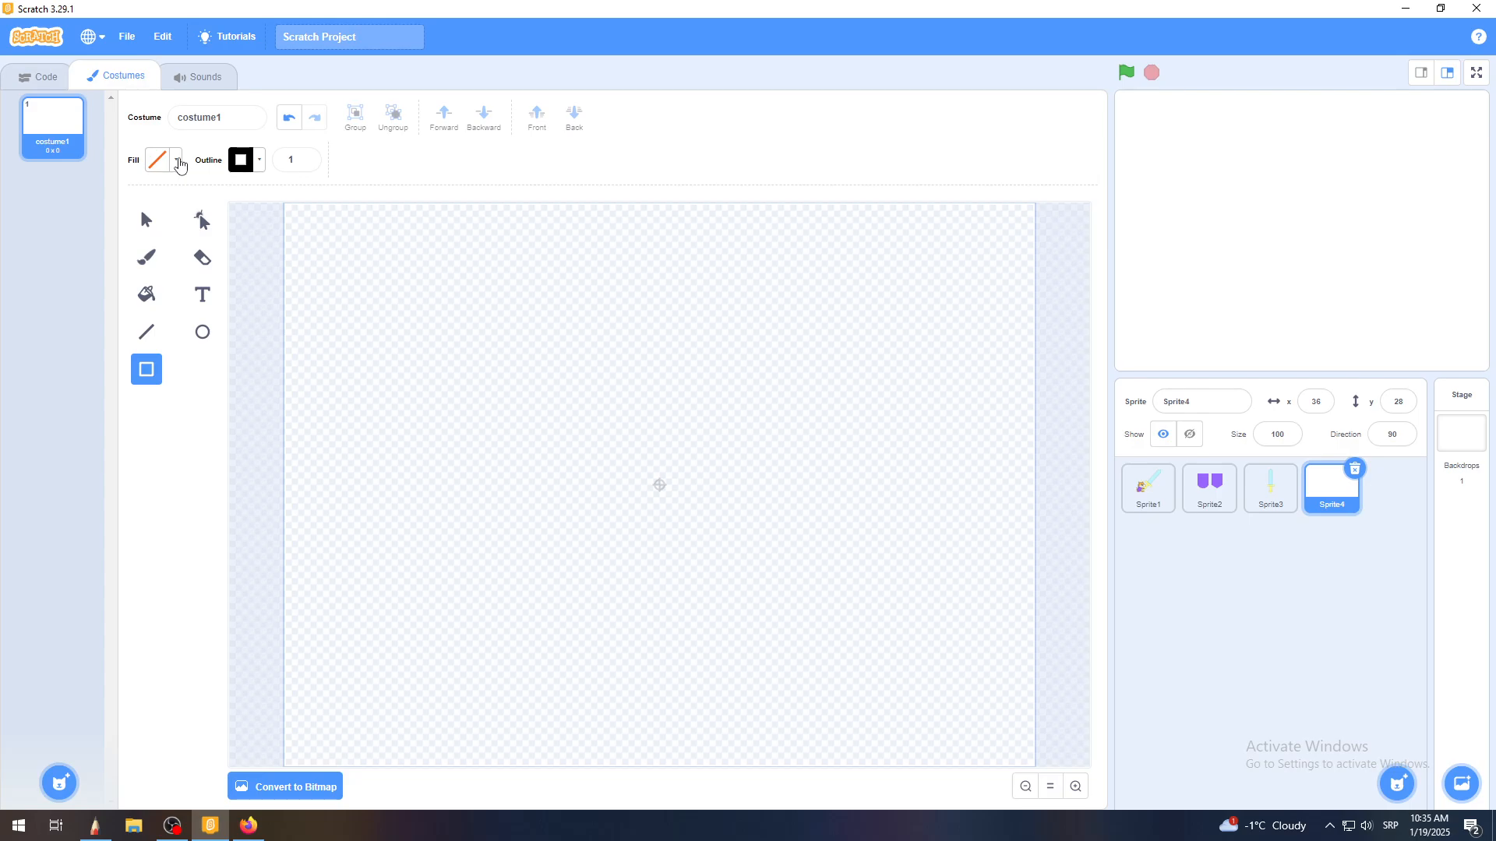
pyautogui.click(172, 161)
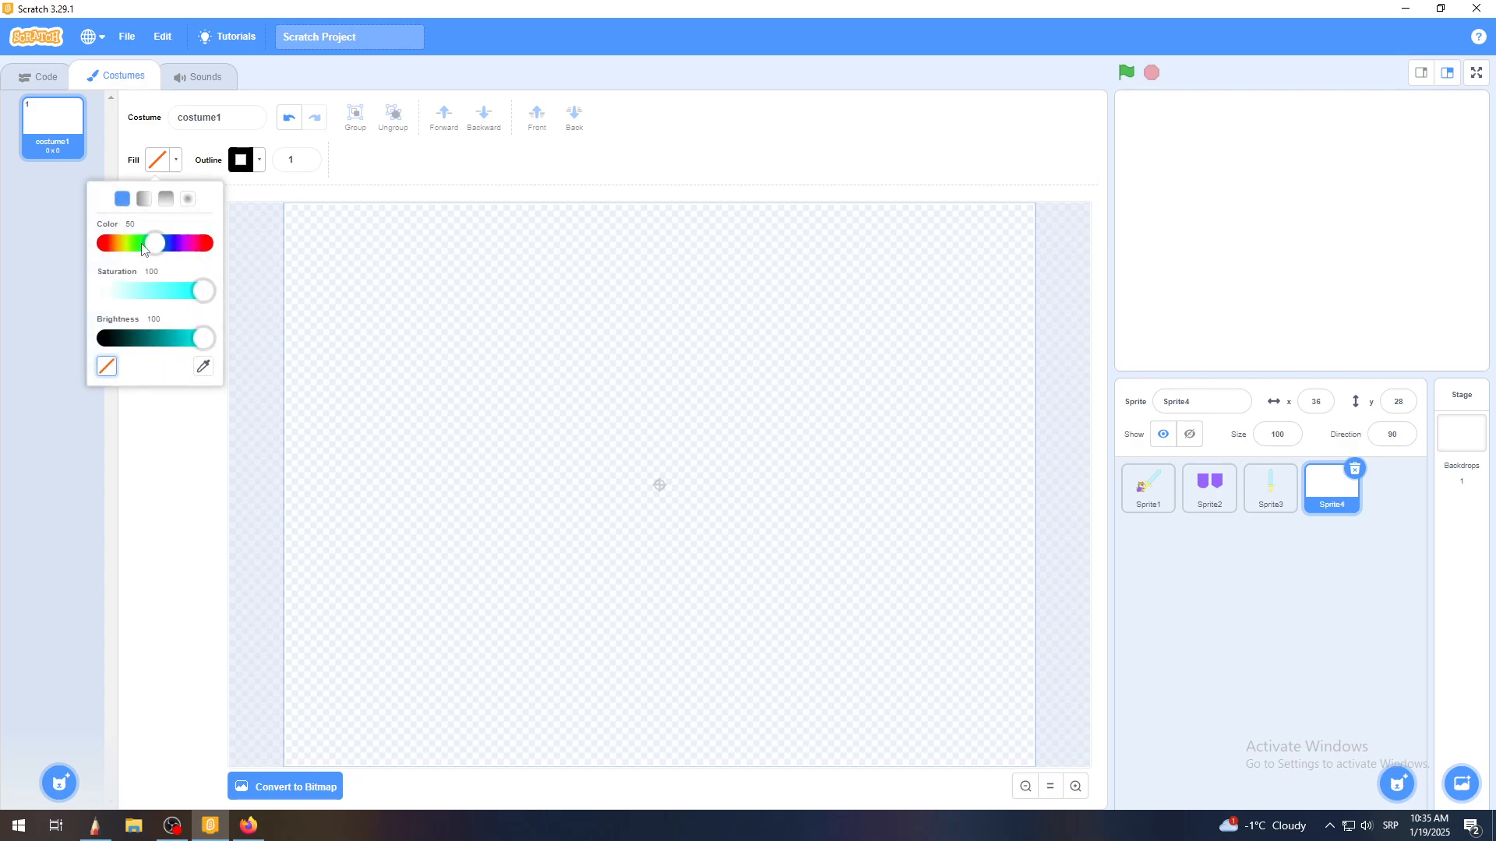
pyautogui.click(148, 247)
pyautogui.moveTo(148, 246); pyautogui.dragTo(113, 250)
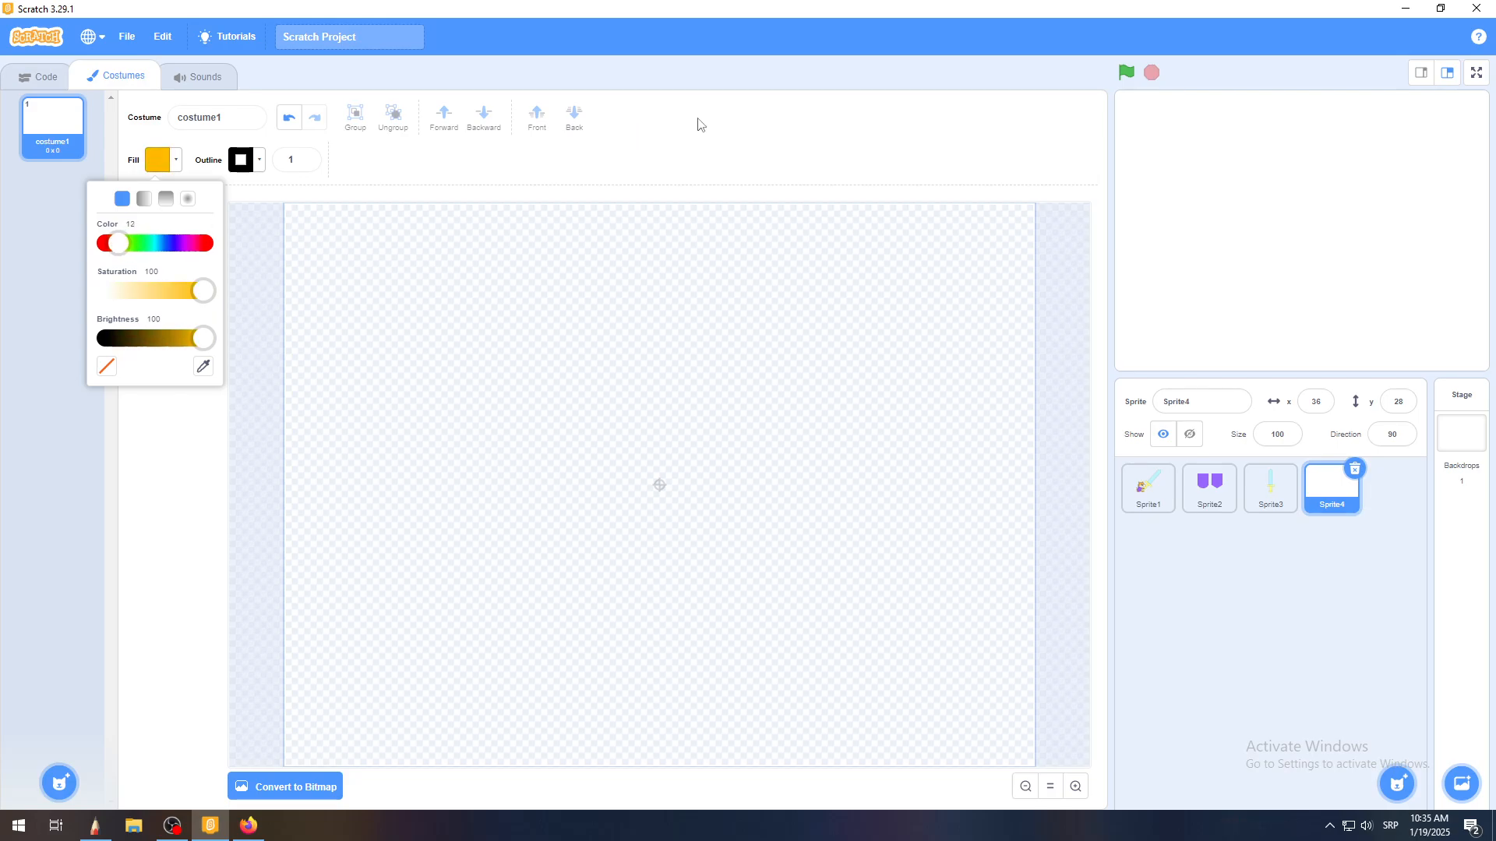
pyautogui.click(781, 122)
pyautogui.moveTo(538, 304); pyautogui.dragTo(547, 683)
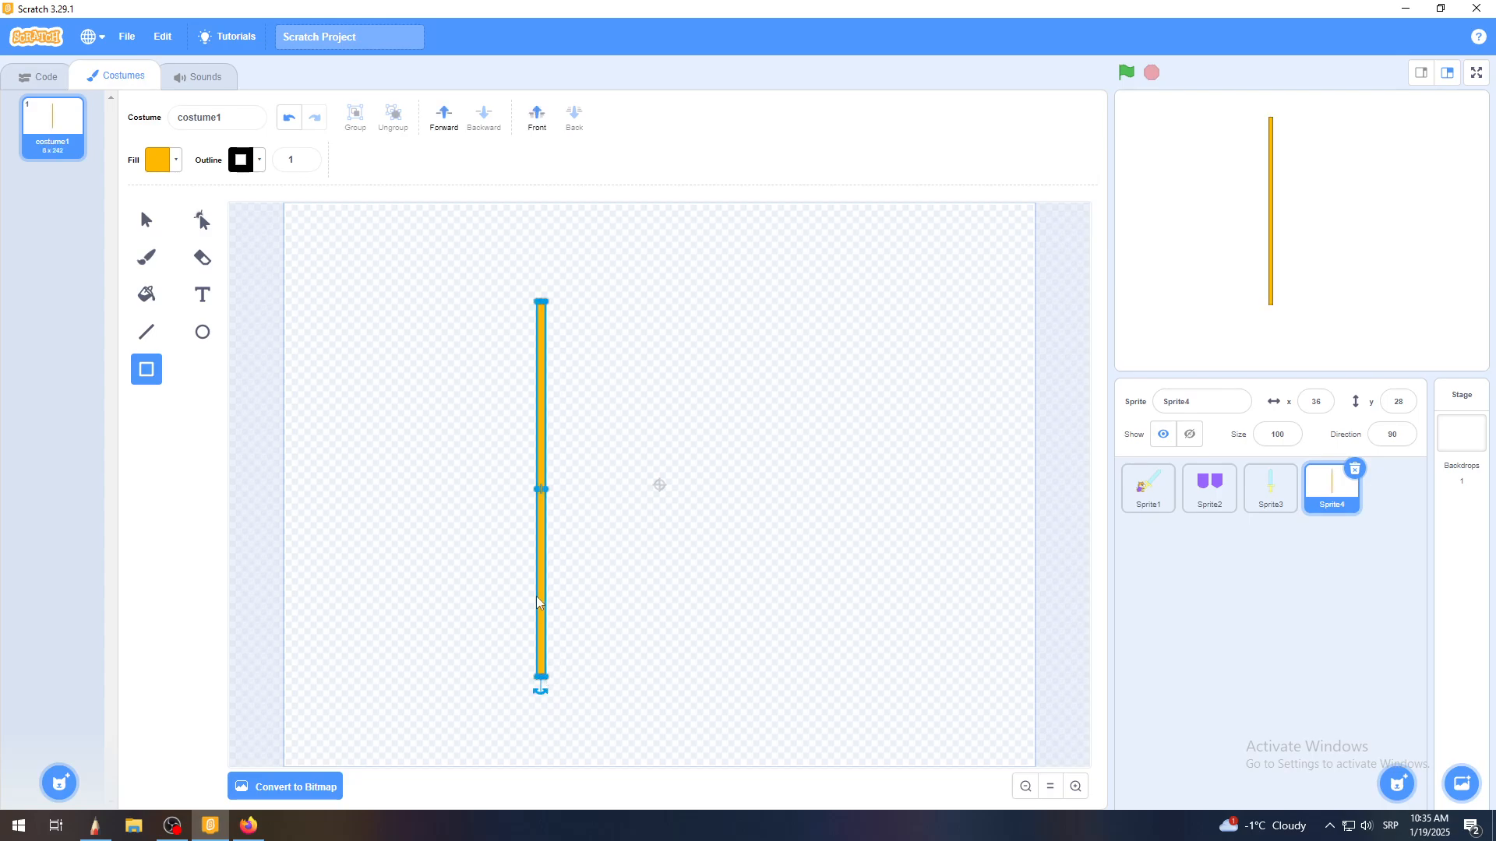
# Move the orange shaft onto the center of the canvas and deselect it
pyautogui.click(146, 219)
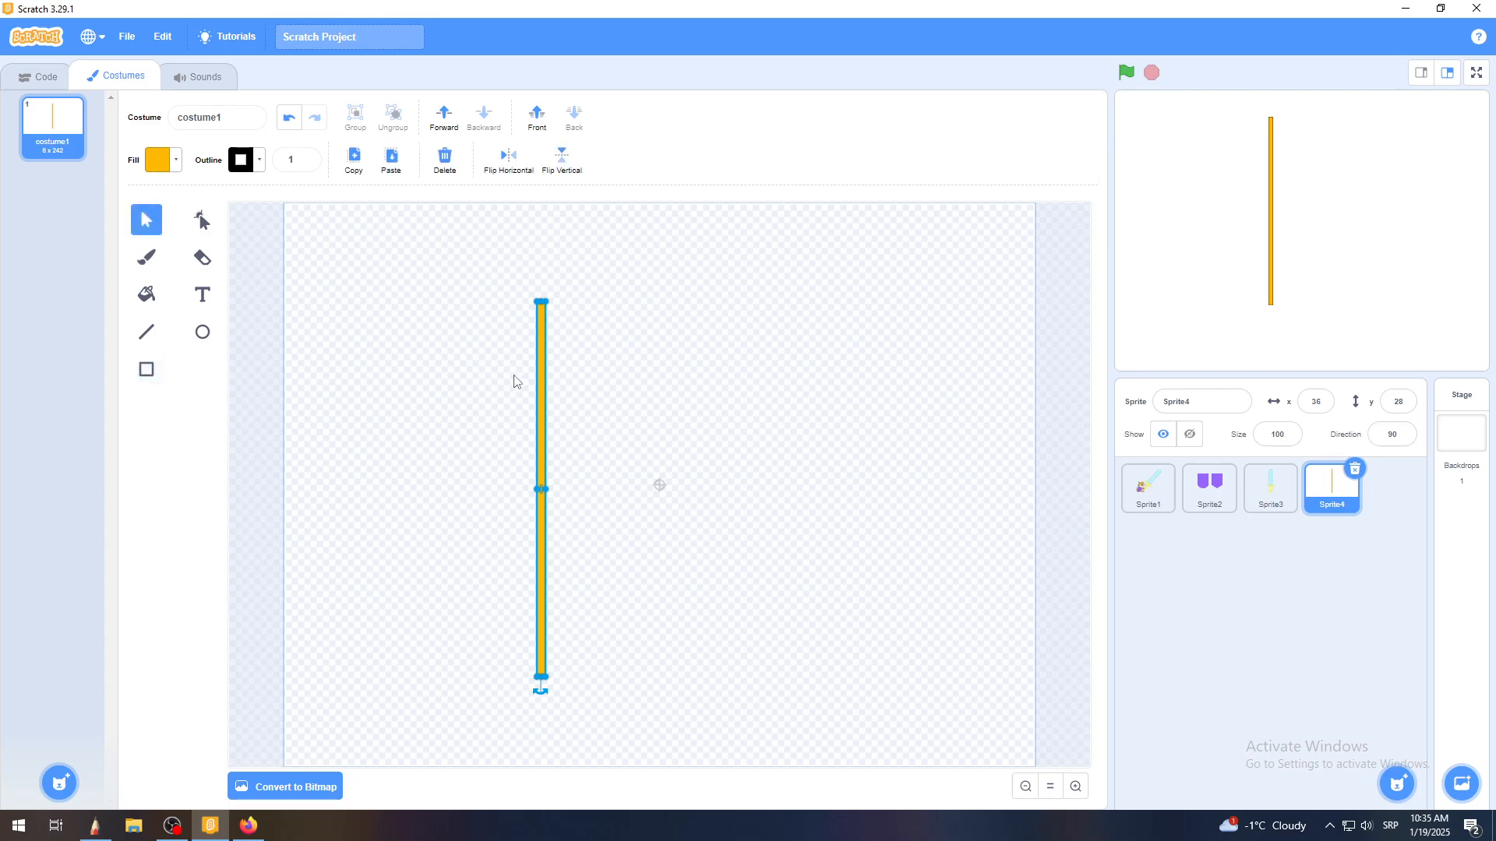
pyautogui.moveTo(544, 396); pyautogui.dragTo(660, 387)
pyautogui.click(767, 451)
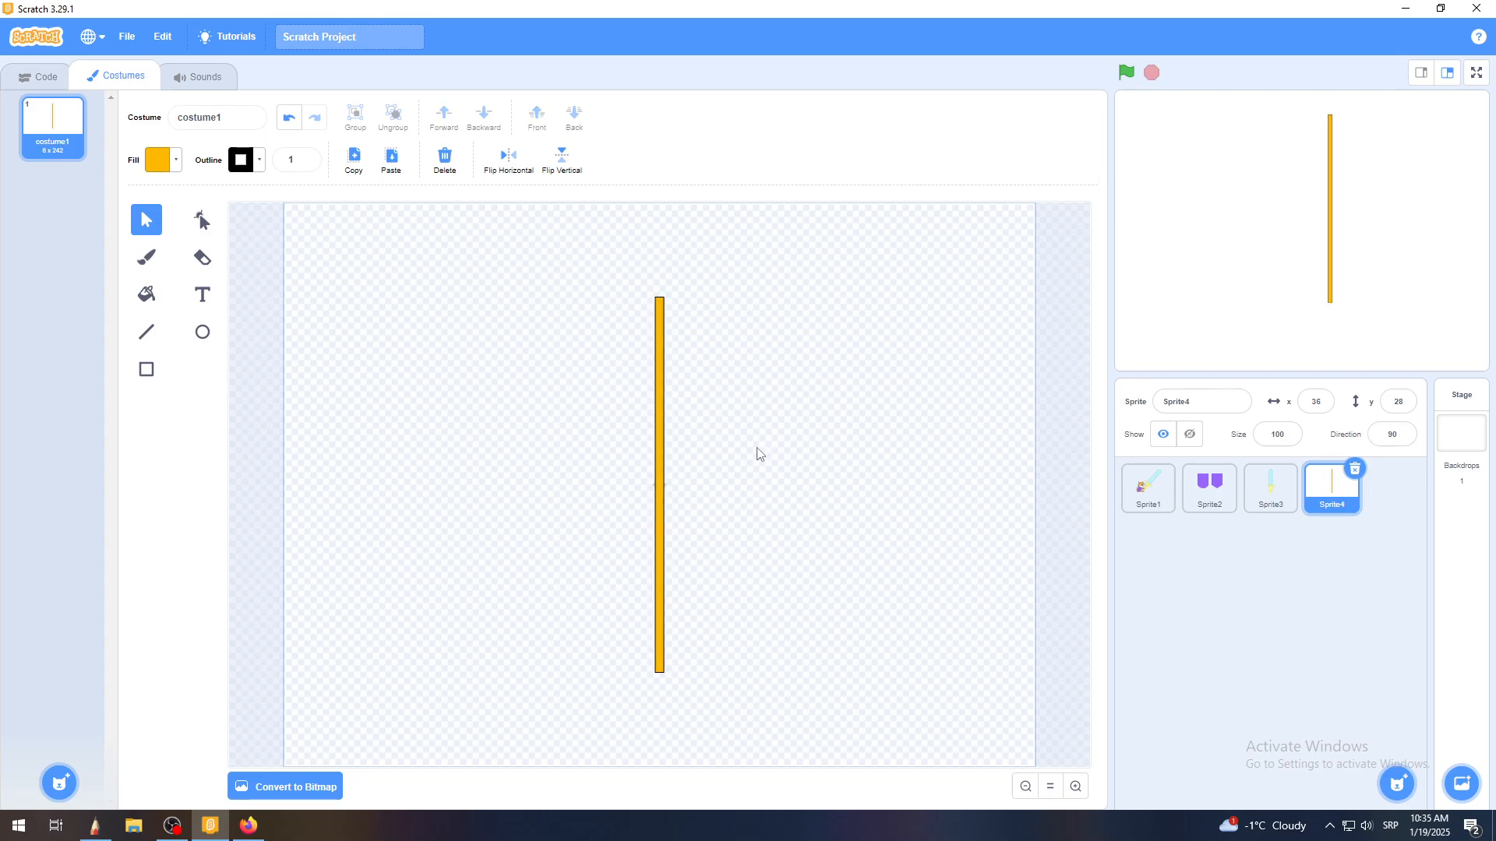
# Draw a light turquoise square with fill color 49 and reduced saturation, and place it to the left of the shaft's upper end
pyautogui.click(1076, 787)
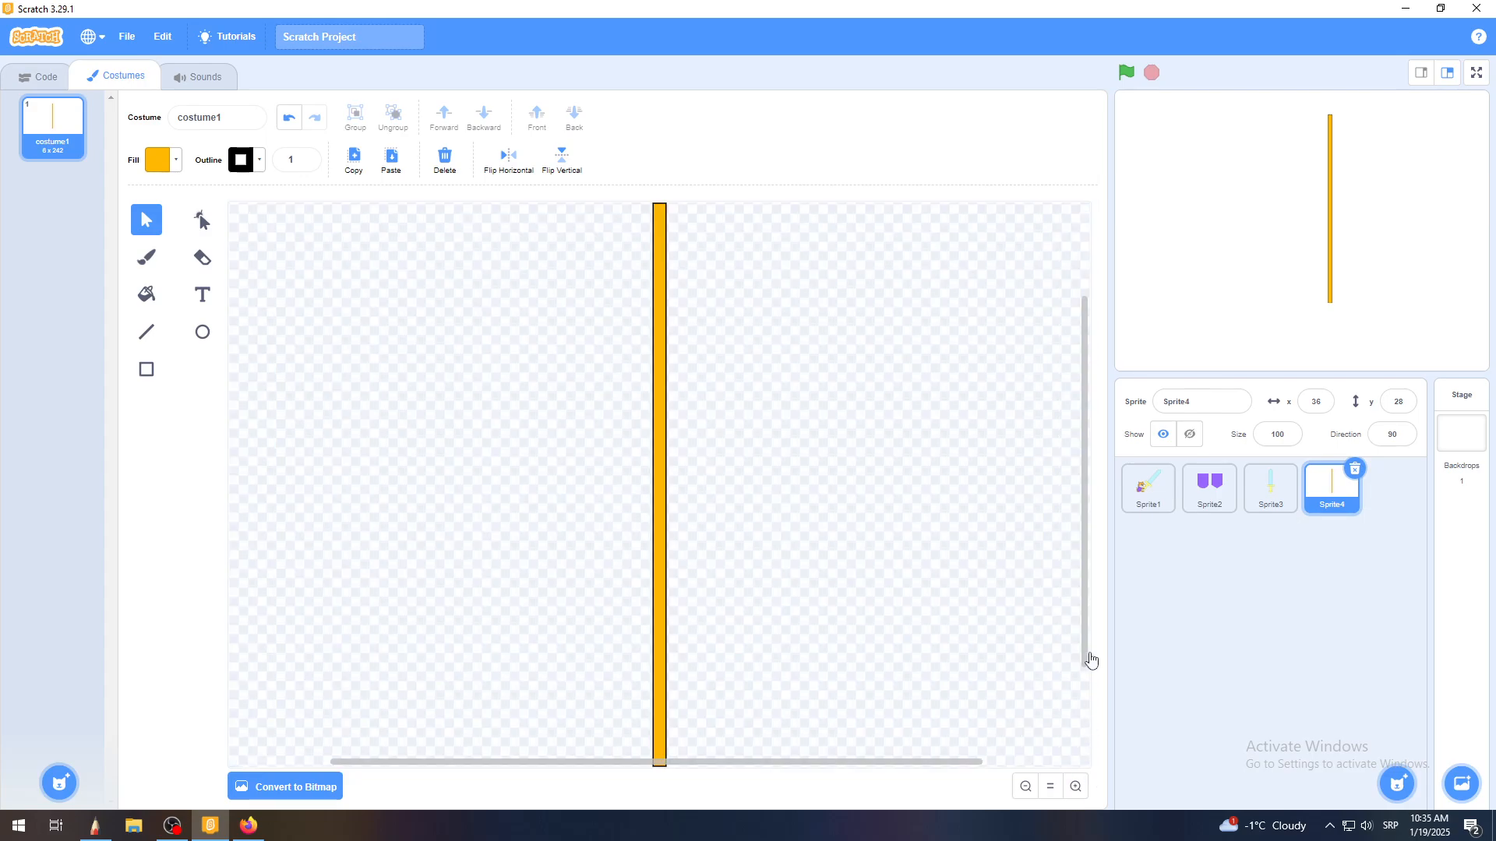
pyautogui.moveTo(1085, 658); pyautogui.dragTo(1094, 543)
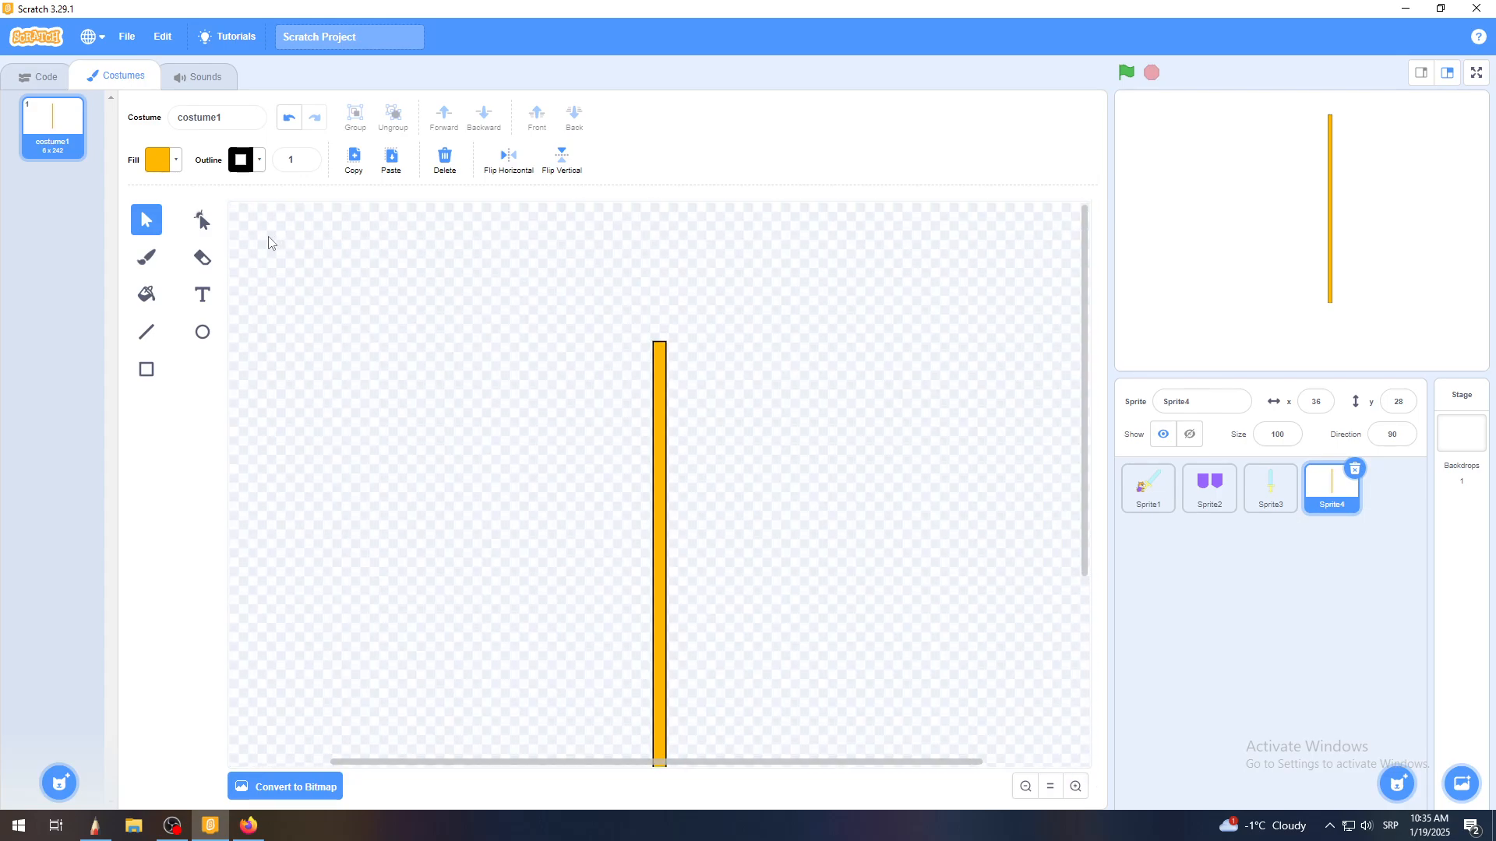
pyautogui.click(147, 369)
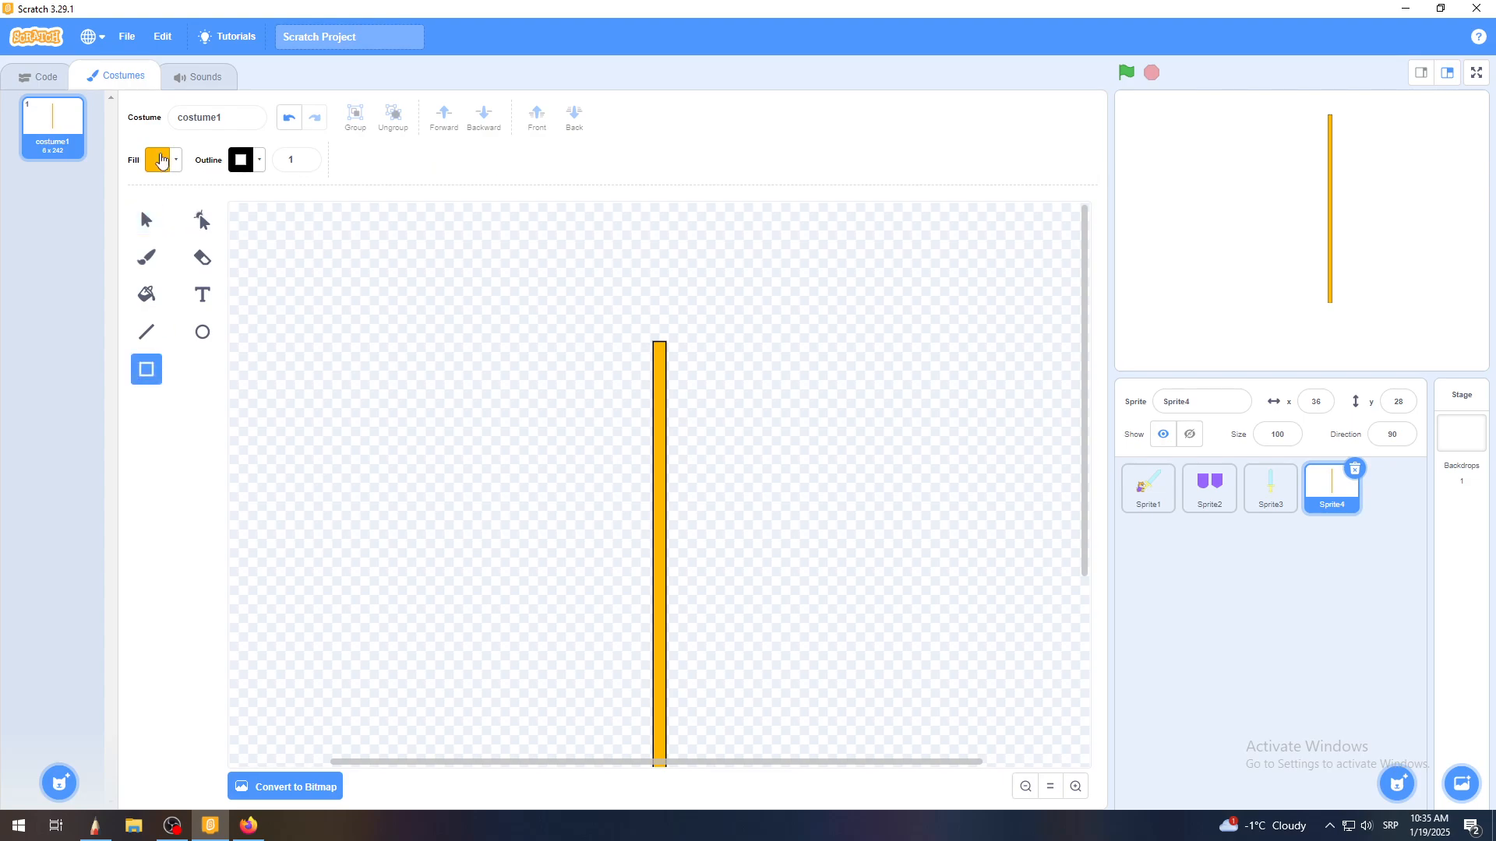
pyautogui.click(162, 160)
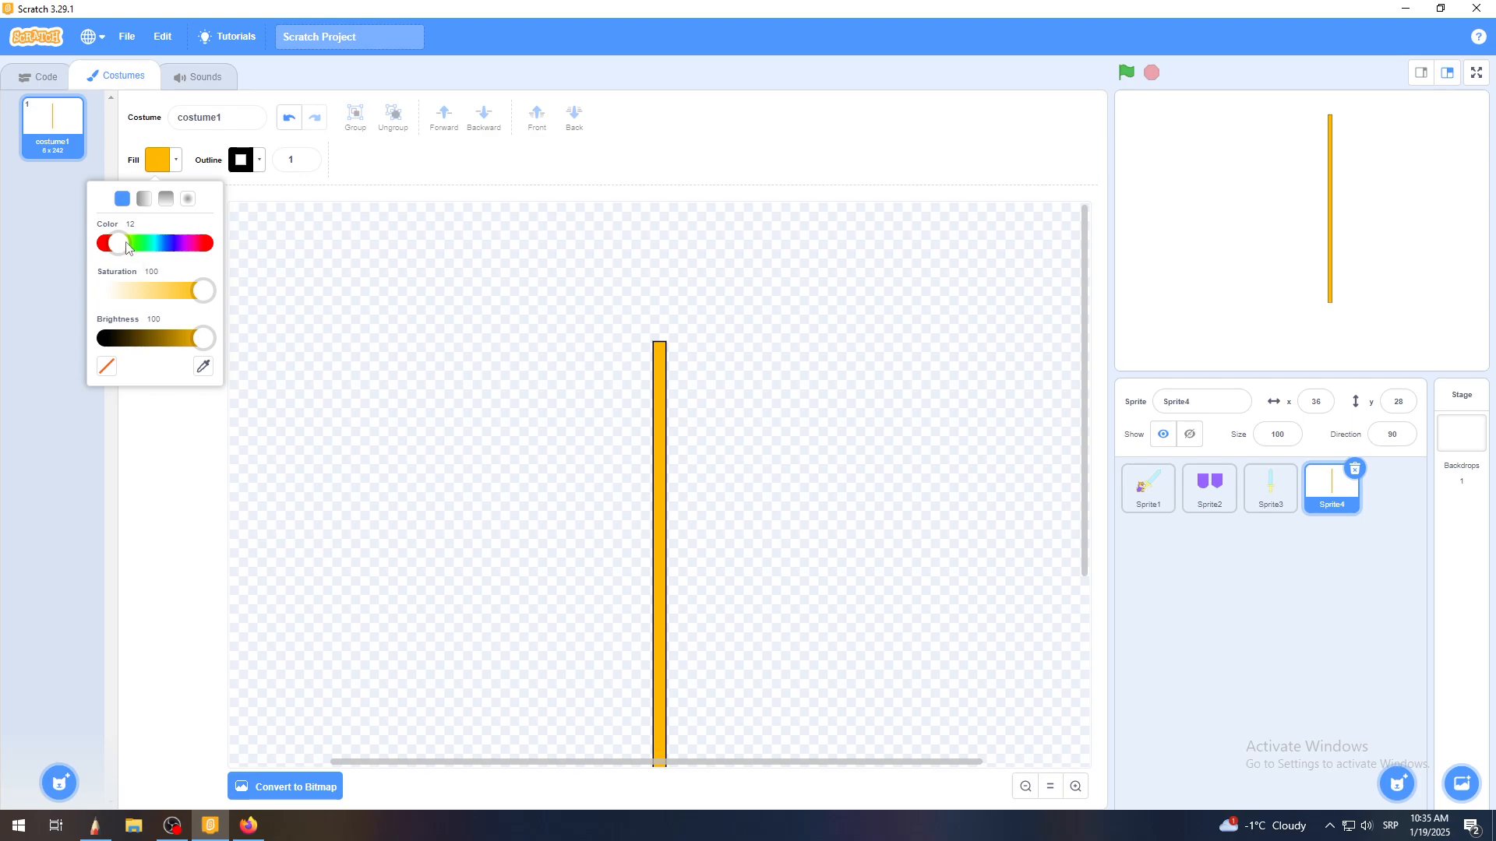
pyautogui.moveTo(126, 247); pyautogui.dragTo(158, 248)
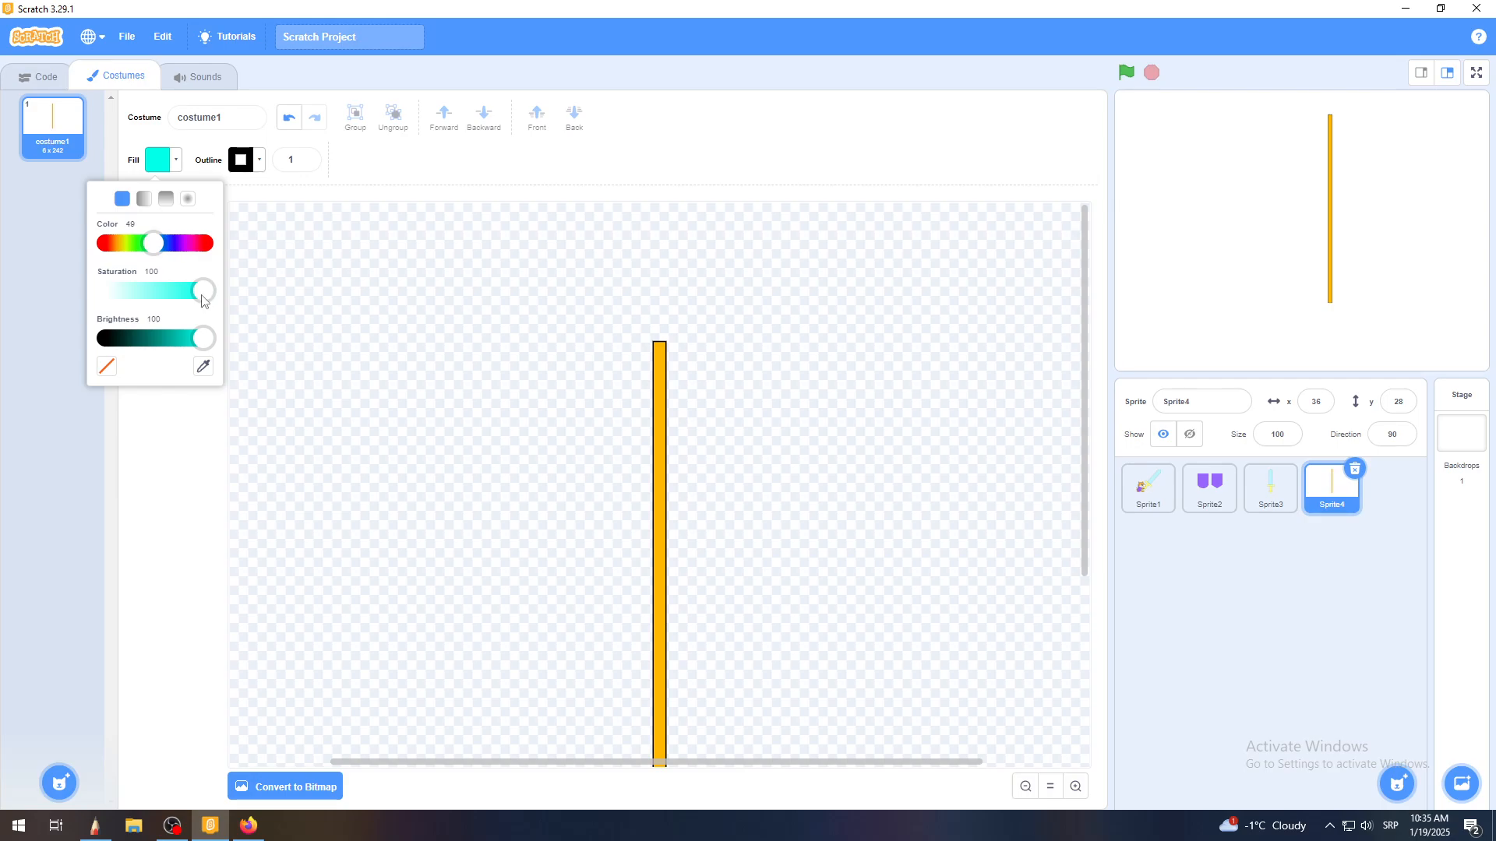
pyautogui.moveTo(202, 292); pyautogui.dragTo(140, 293)
pyautogui.click(663, 153)
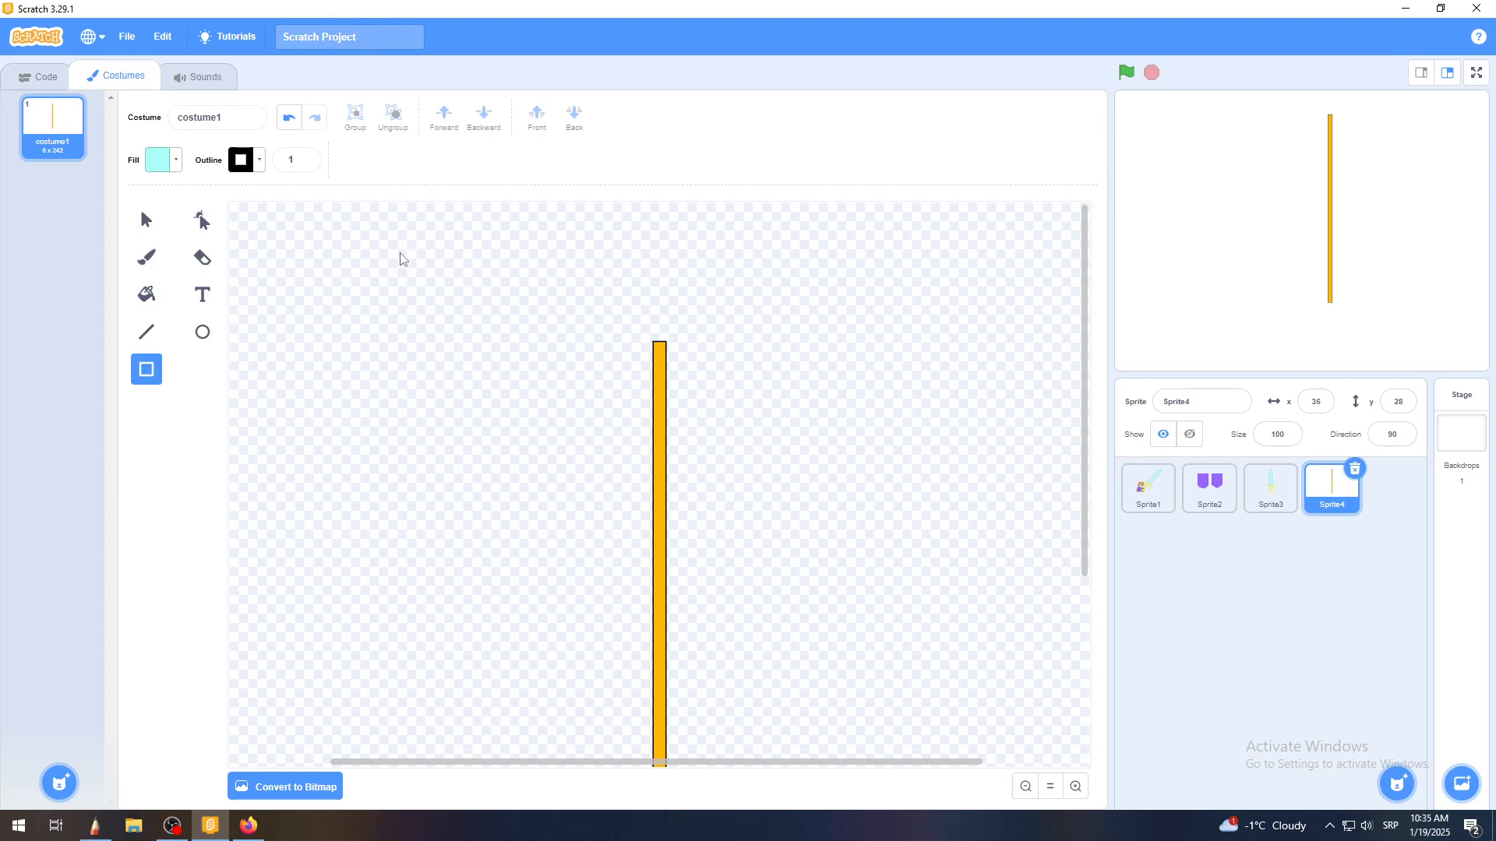
pyautogui.moveTo(400, 252)
pyautogui.mouseDown()
pyautogui.moveTo(497, 367)
pyautogui.moveTo(587, 434)
pyautogui.moveTo(578, 399)
pyautogui.mouseUp()
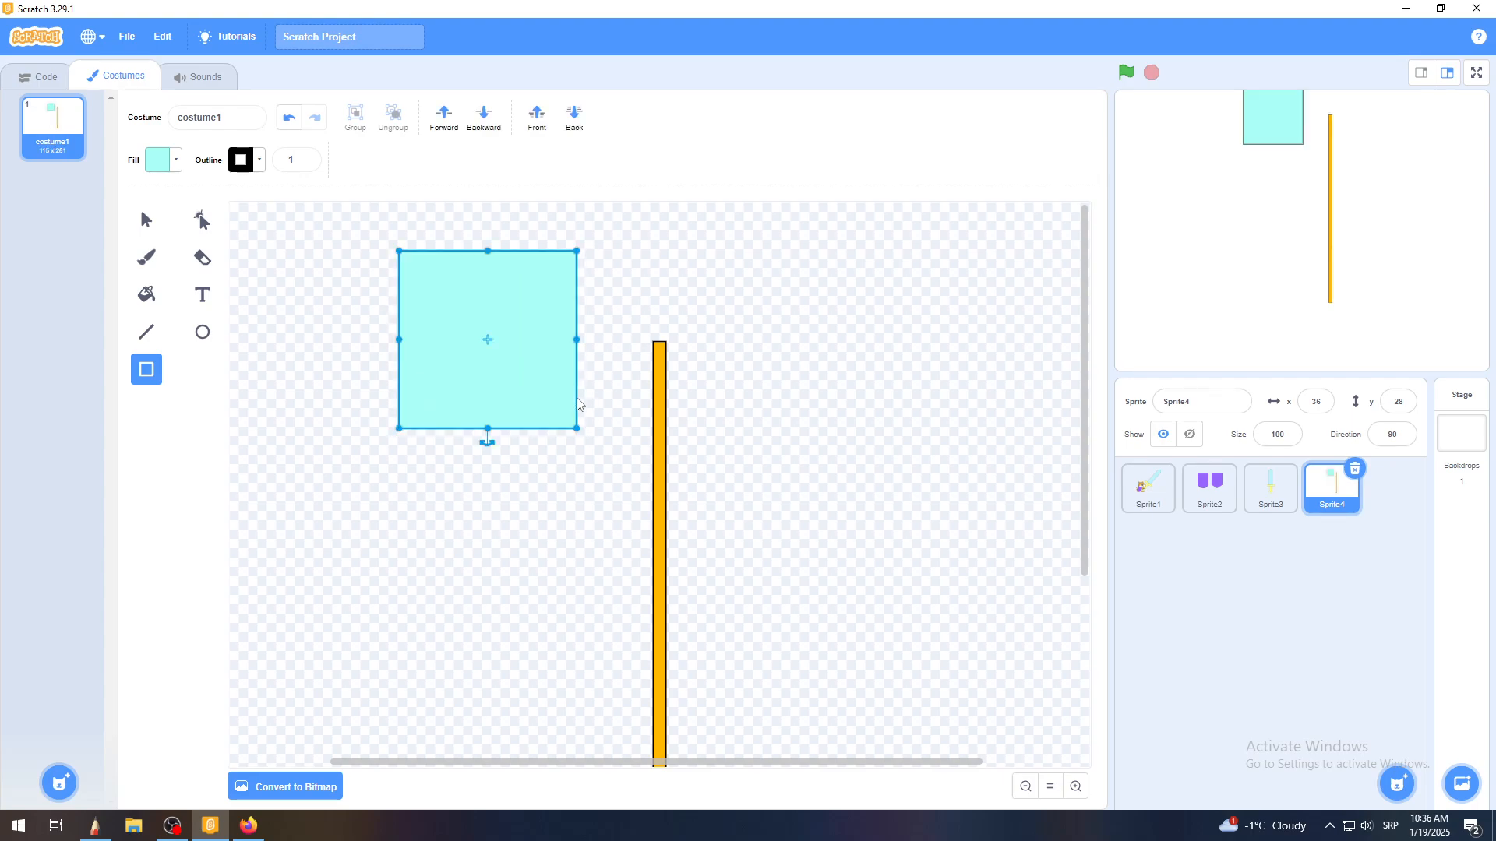
pyautogui.moveTo(526, 332); pyautogui.dragTo(527, 412)
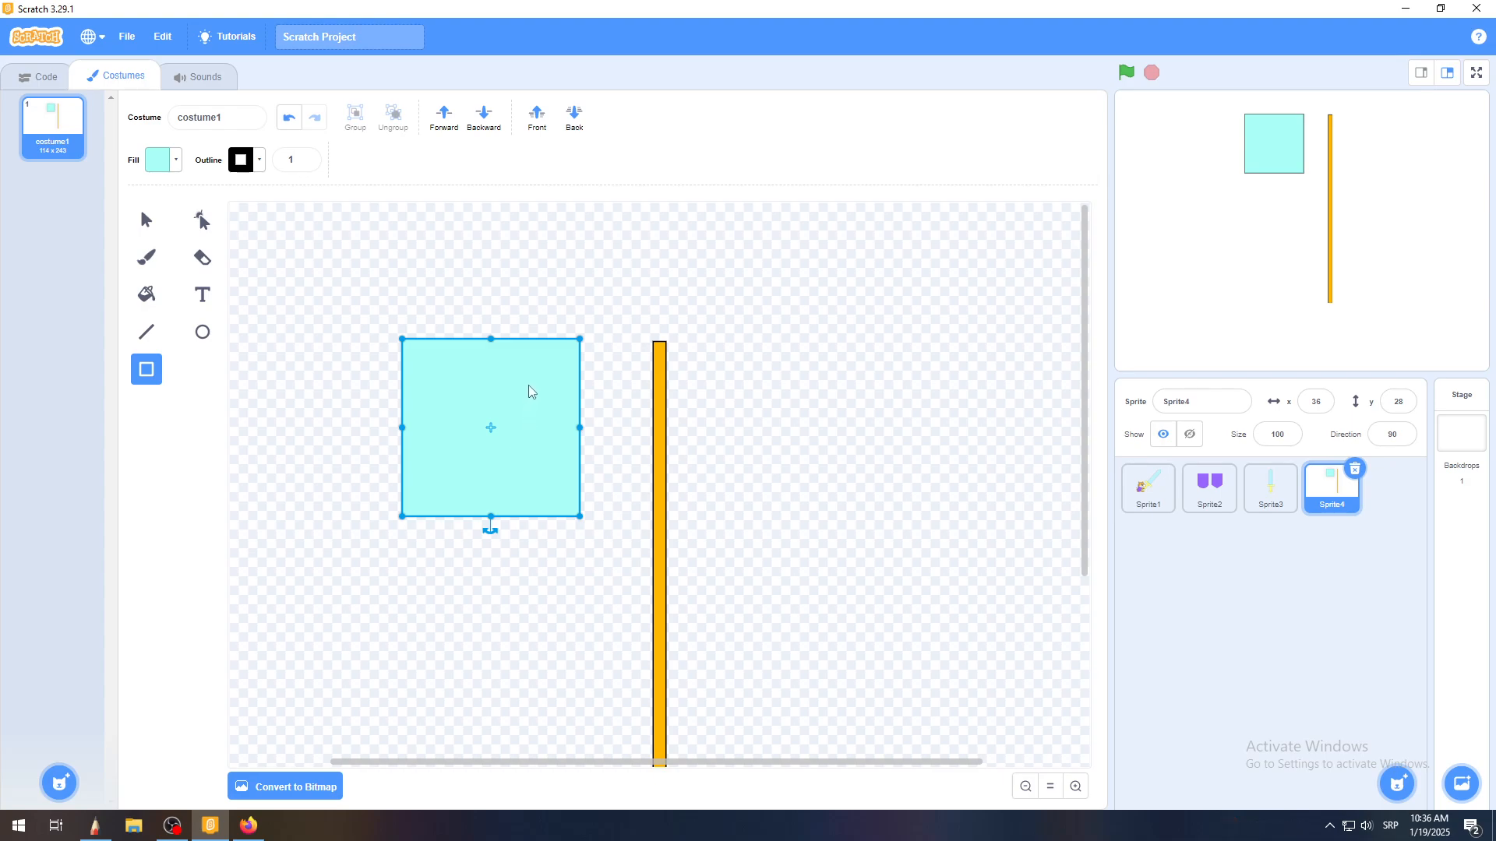
pyautogui.moveTo(514, 384)
pyautogui.mouseDown()
pyautogui.moveTo(600, 418)
pyautogui.moveTo(520, 399)
pyautogui.mouseUp()
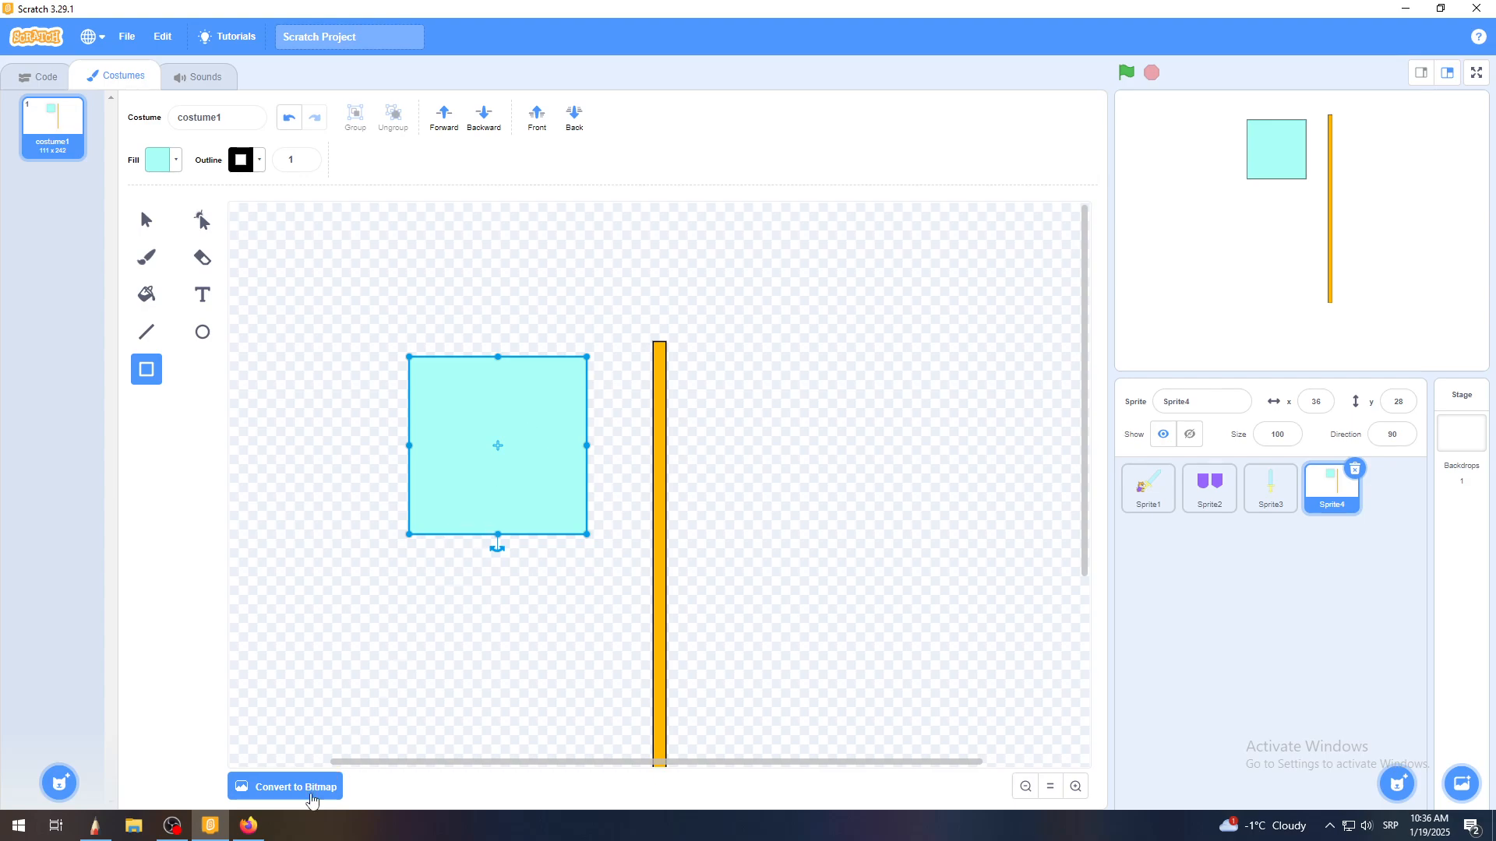
# Switch to the browser, examine the Shutterstock arrow clipart with the grey head and brown shaft, and return to Scratch
pyautogui.click(248, 825)
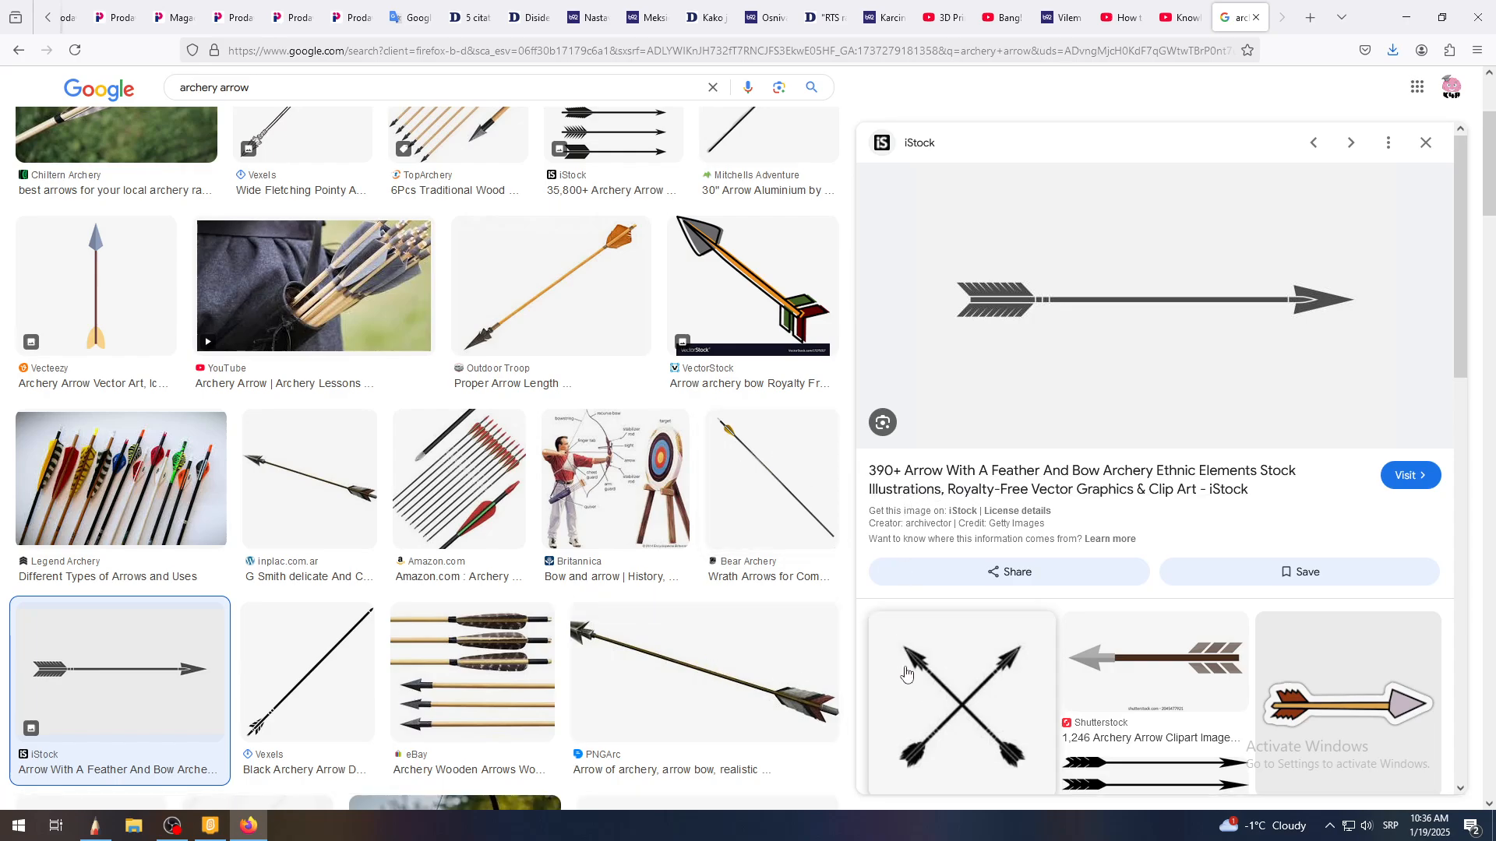
pyautogui.click(1090, 662)
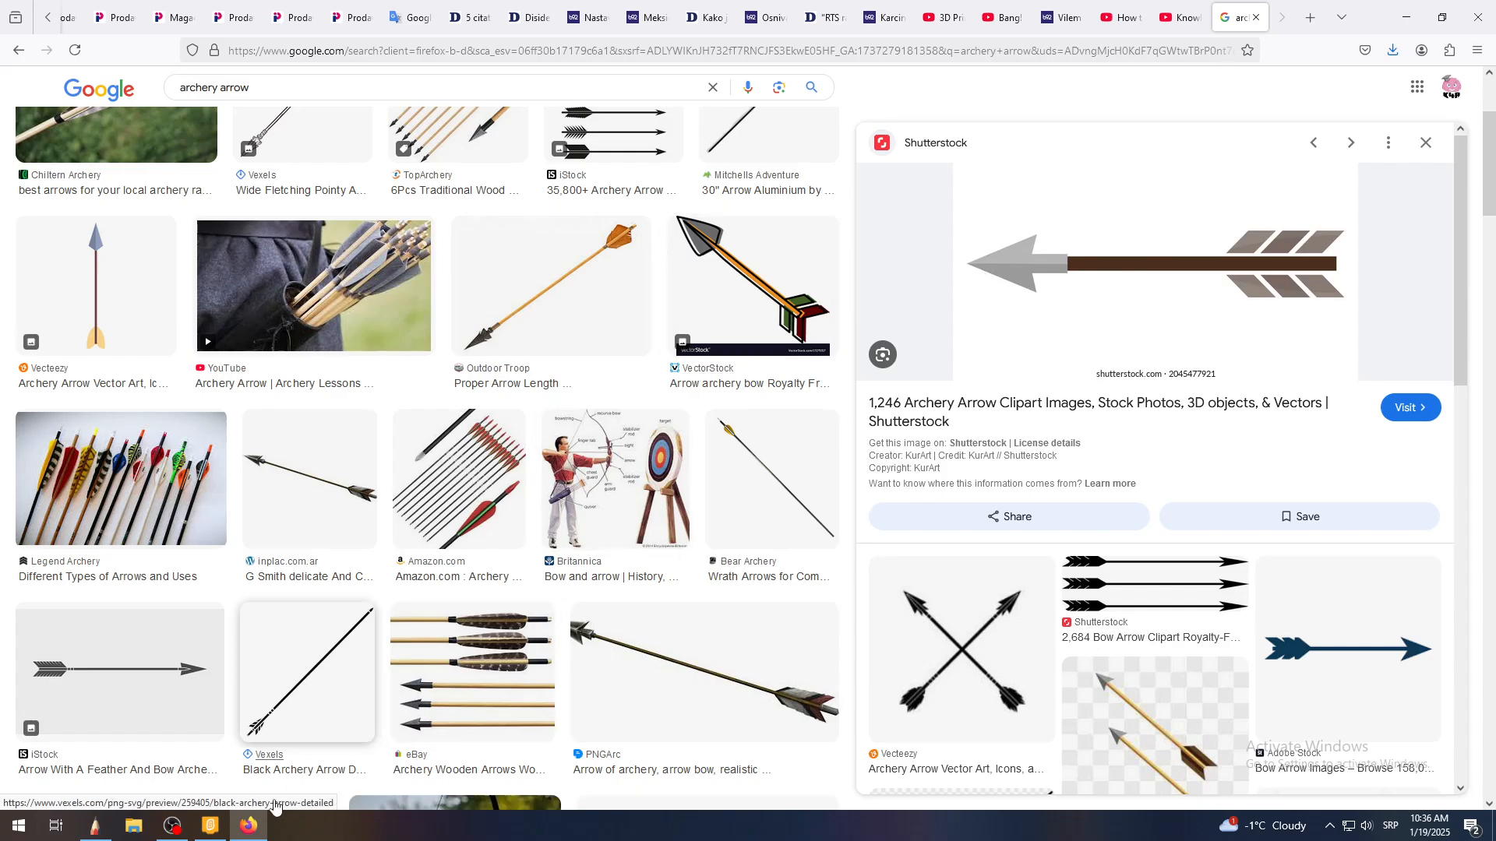
pyautogui.moveTo(208, 835)
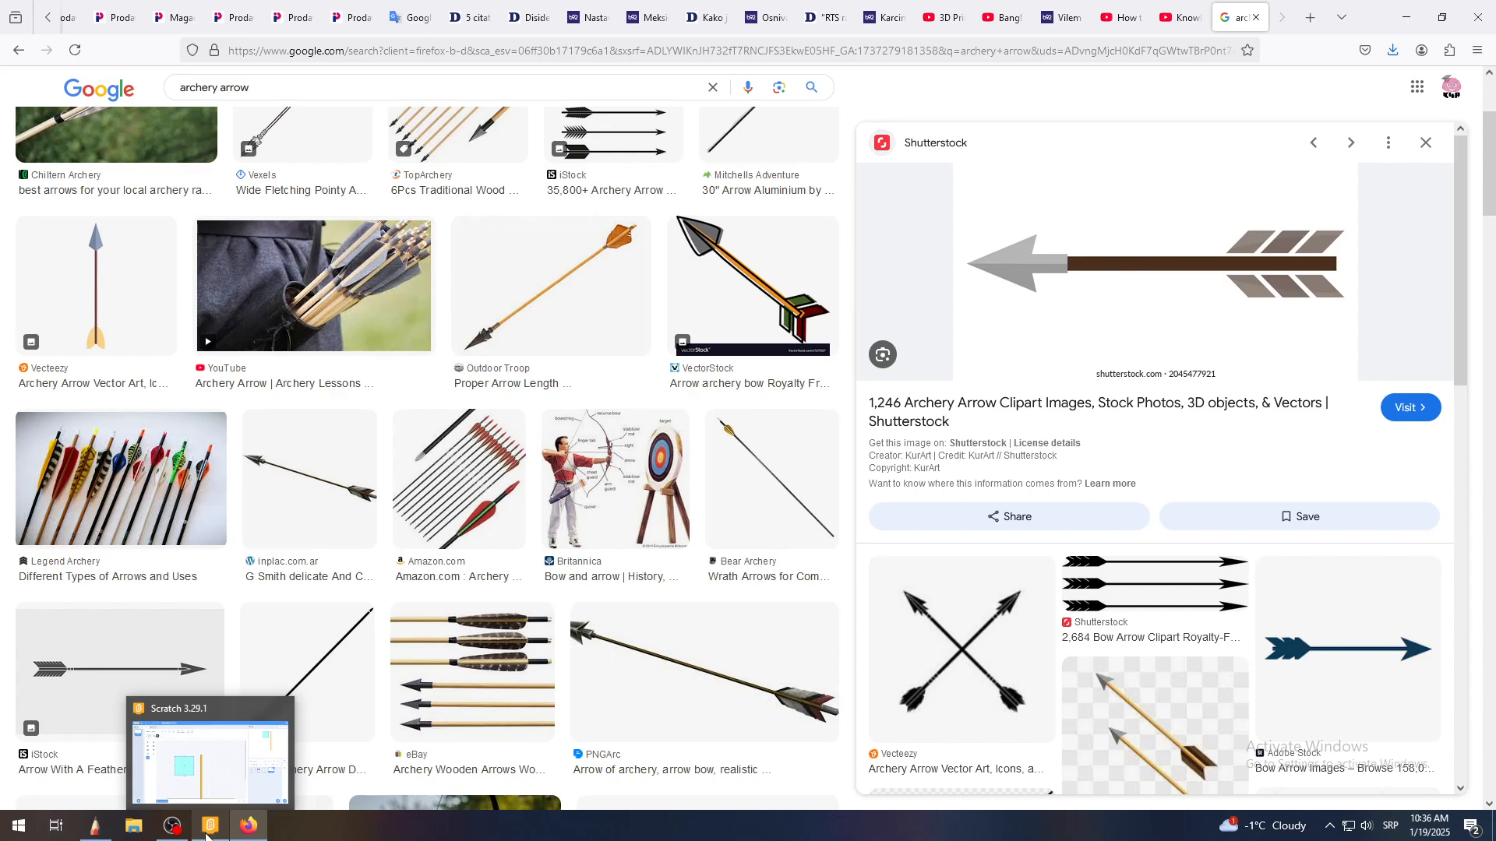
pyautogui.click(207, 832)
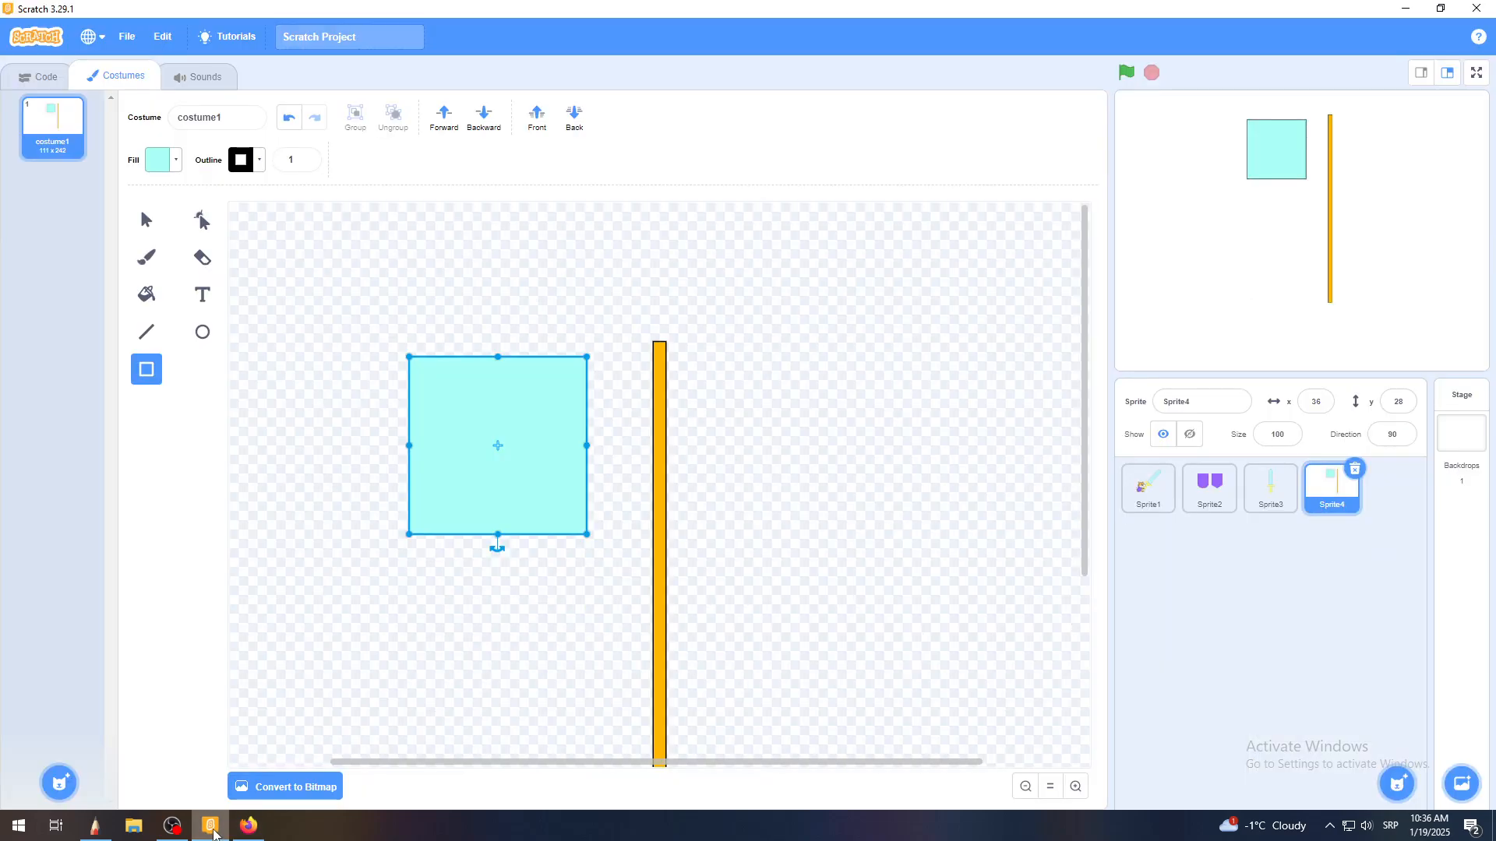
# Reshape the turquoise square into a house-like outline by adding a point mid-top, raising it above the square and making it pointed
pyautogui.click(202, 222)
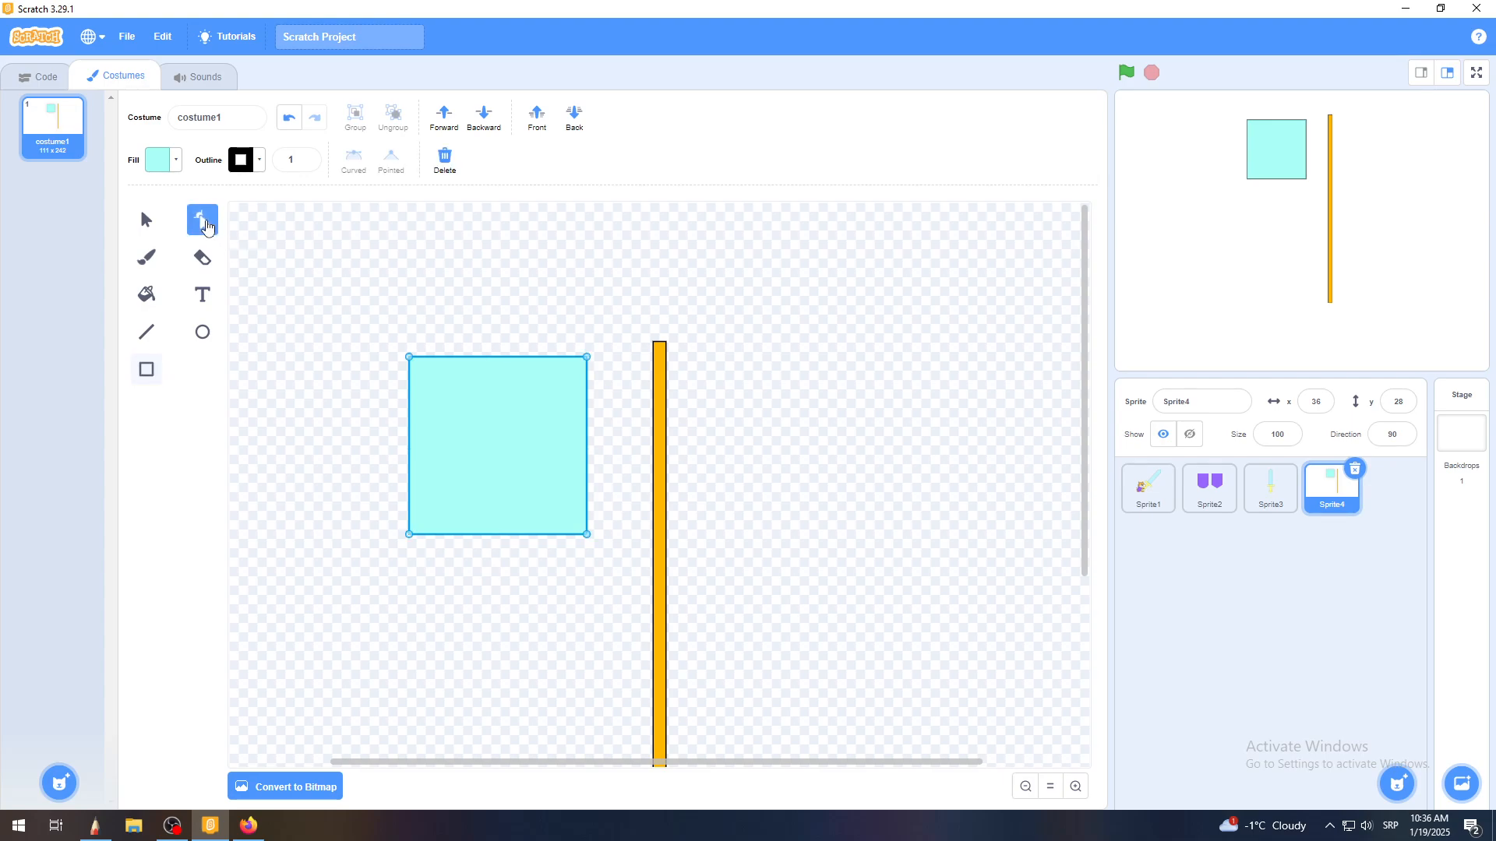
pyautogui.click(488, 357)
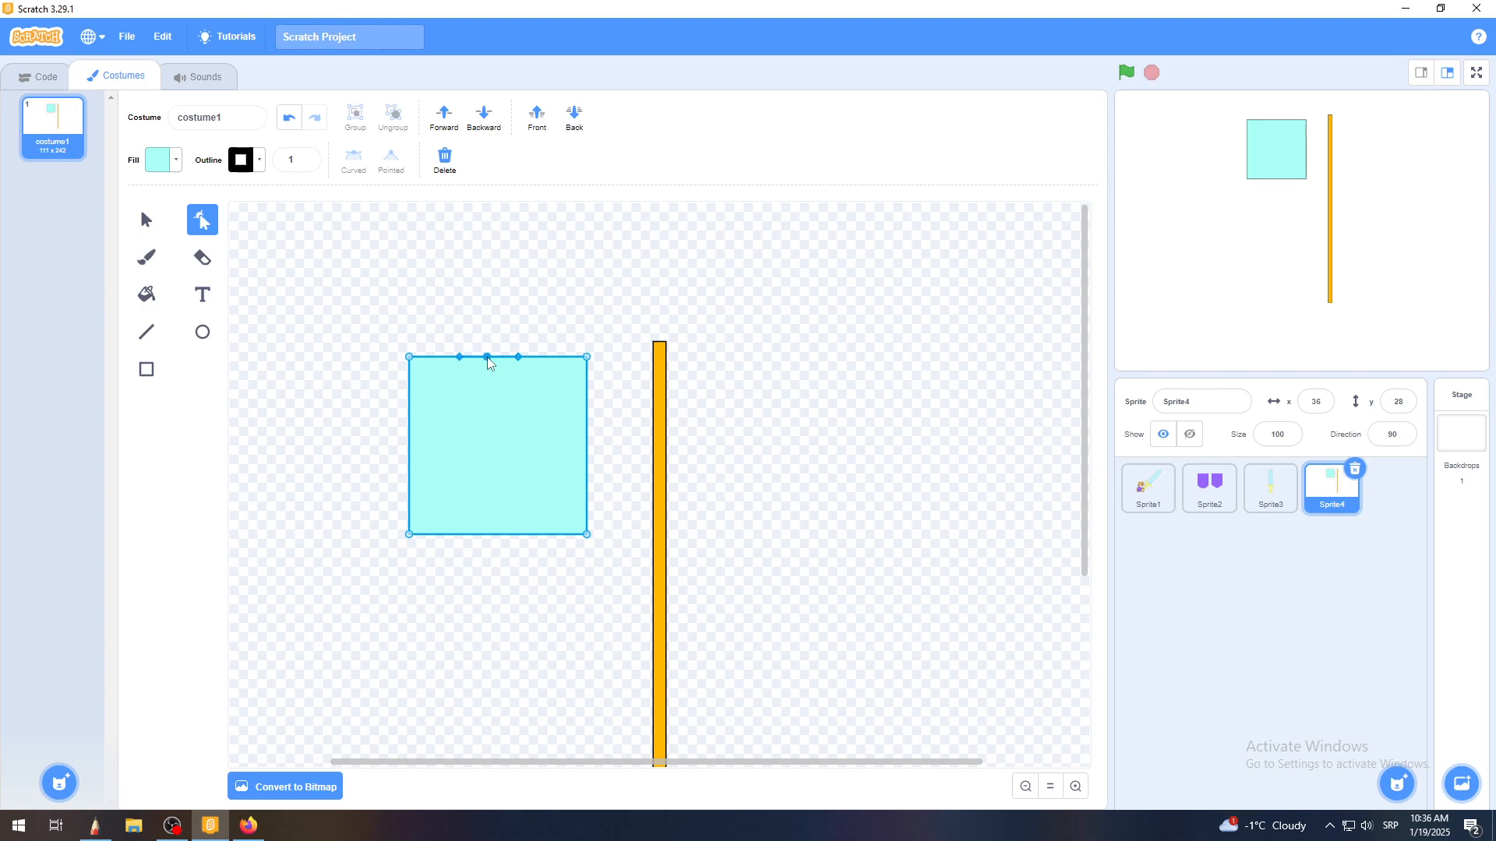
pyautogui.moveTo(488, 357); pyautogui.dragTo(494, 272)
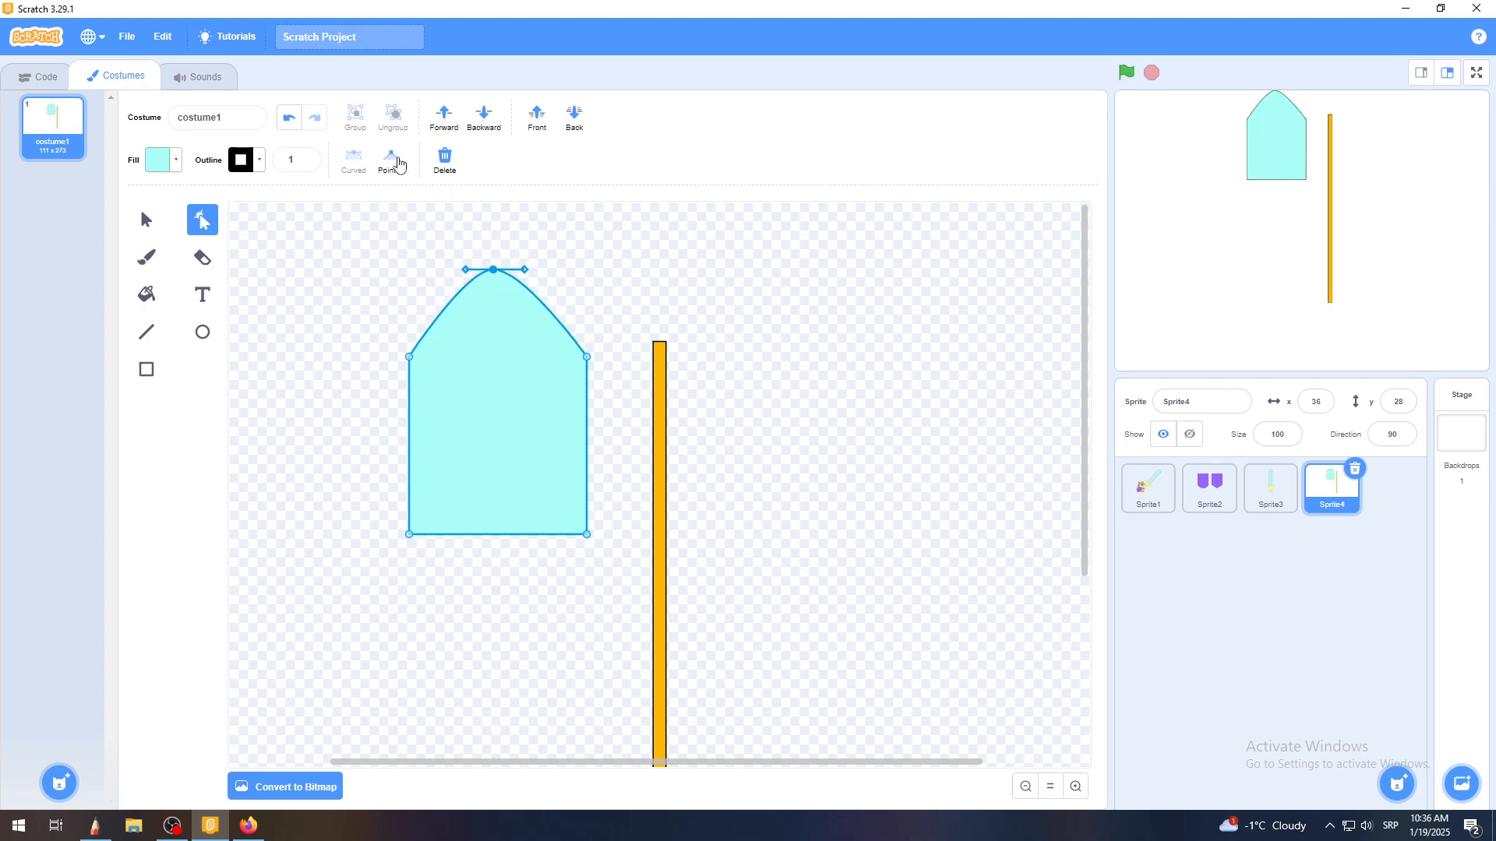
pyautogui.click(392, 161)
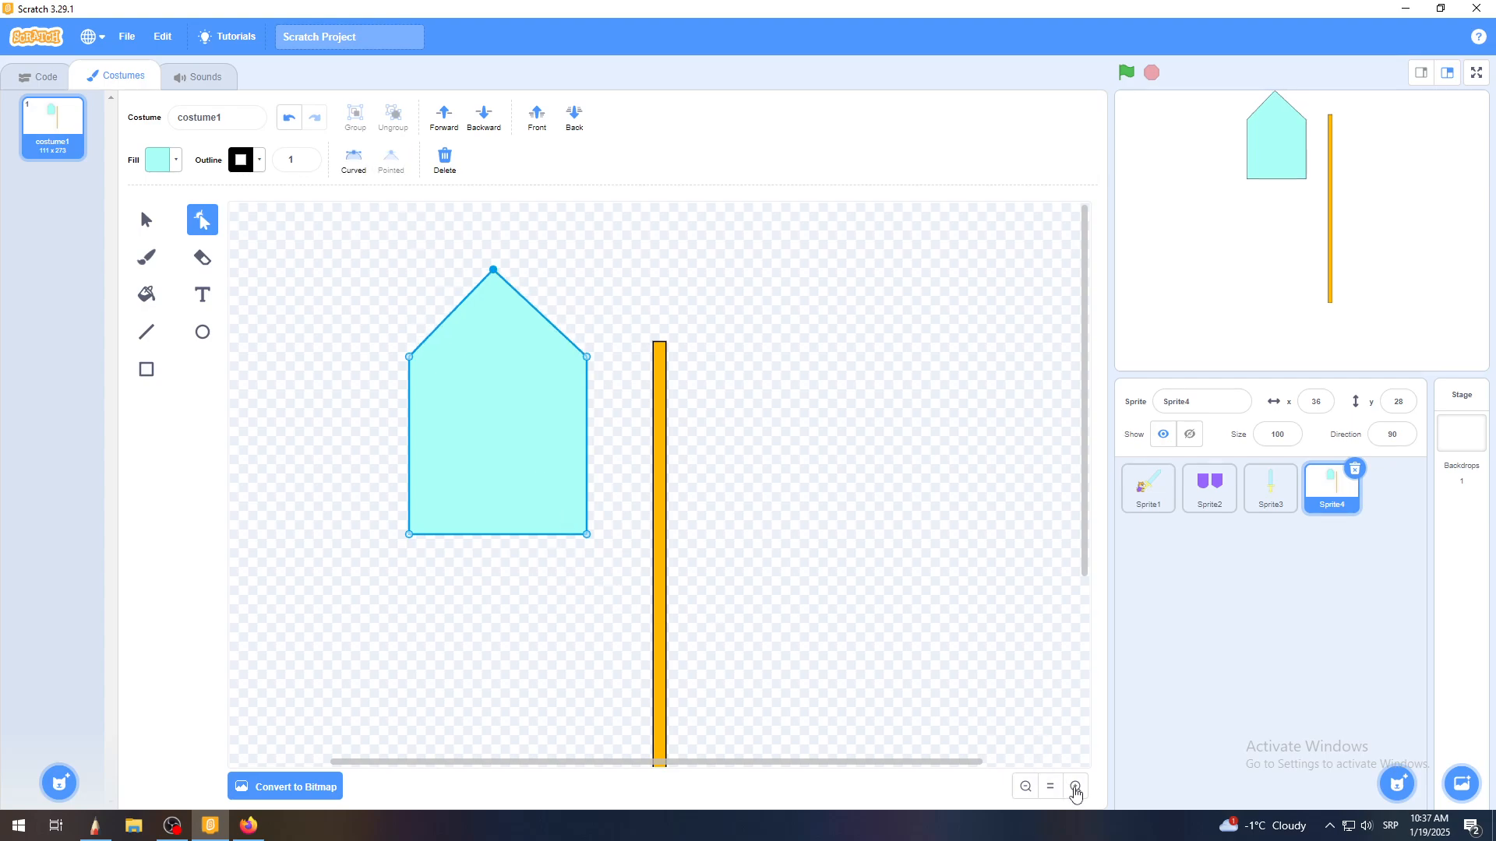
# Switch to the browser, compare the head of the Shutterstock arrow clipart with the drawn shape, and return to Scratch
pyautogui.click(1075, 787)
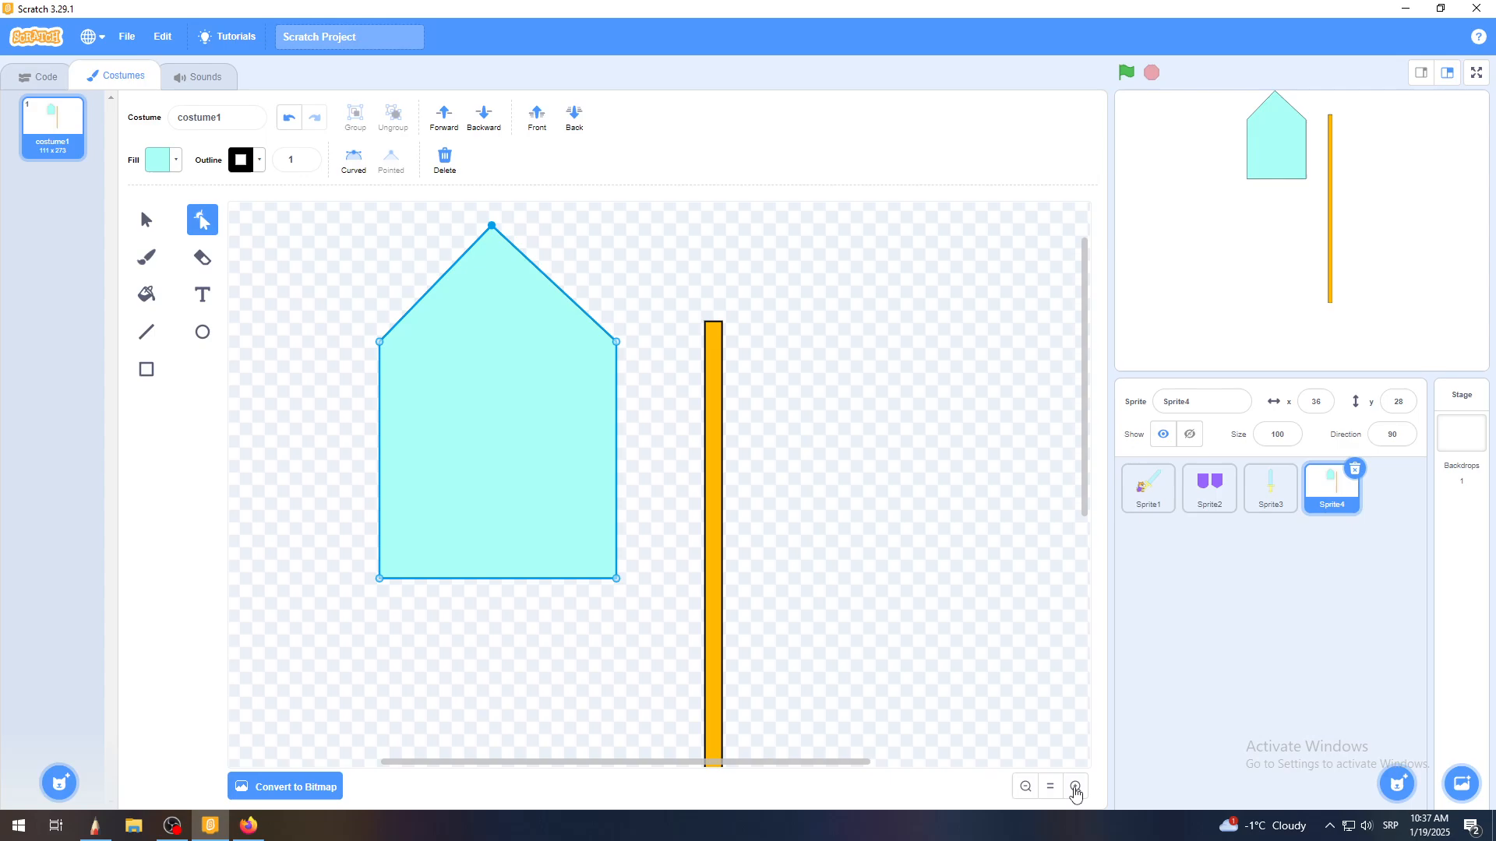
pyautogui.click(250, 827)
pyautogui.moveTo(212, 832)
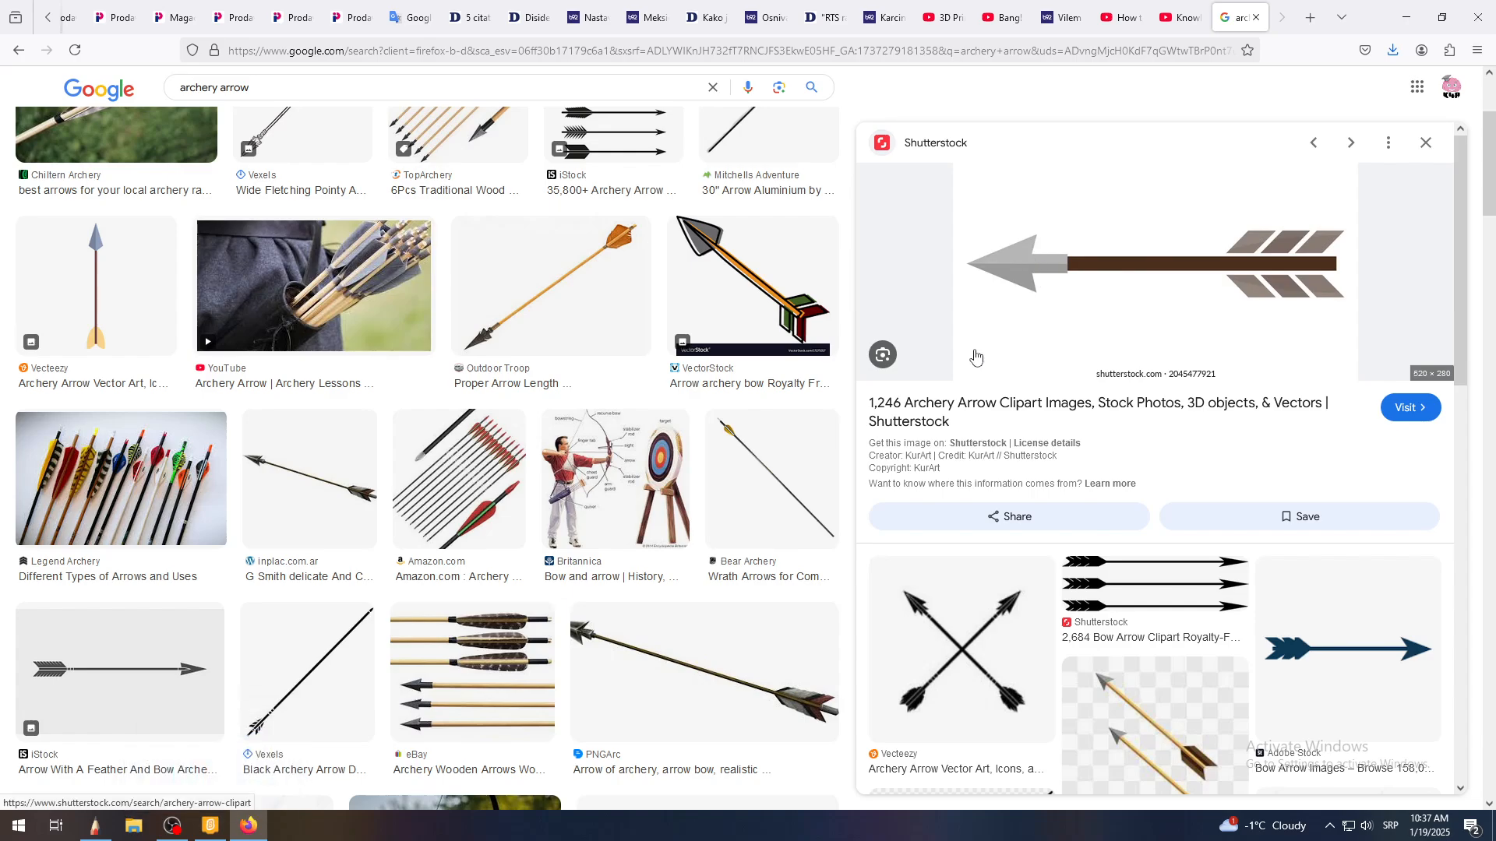
pyautogui.click(267, 785)
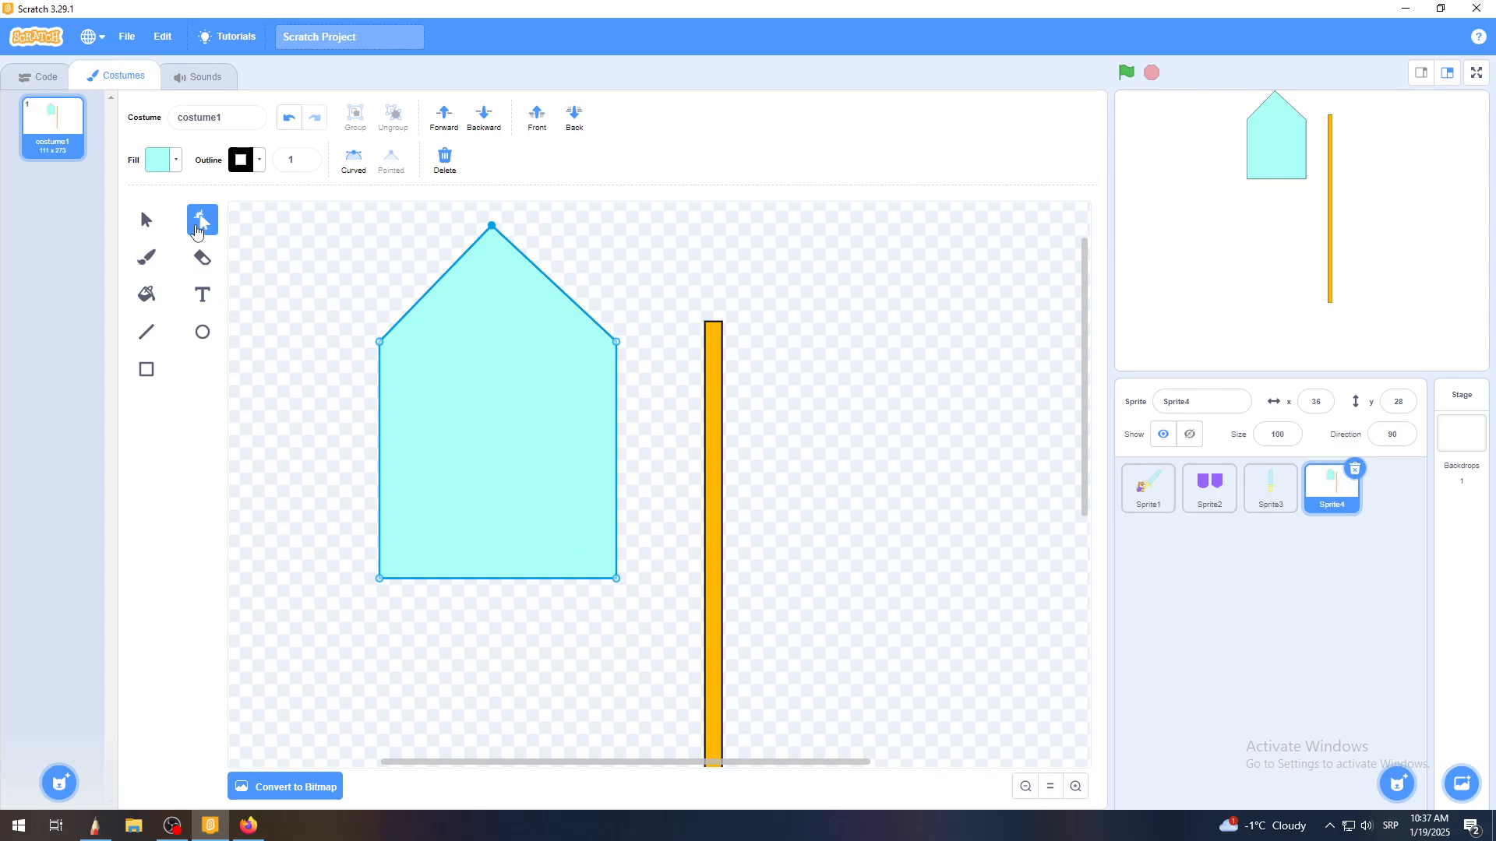
pyautogui.moveTo(380, 579); pyautogui.dragTo(372, 618)
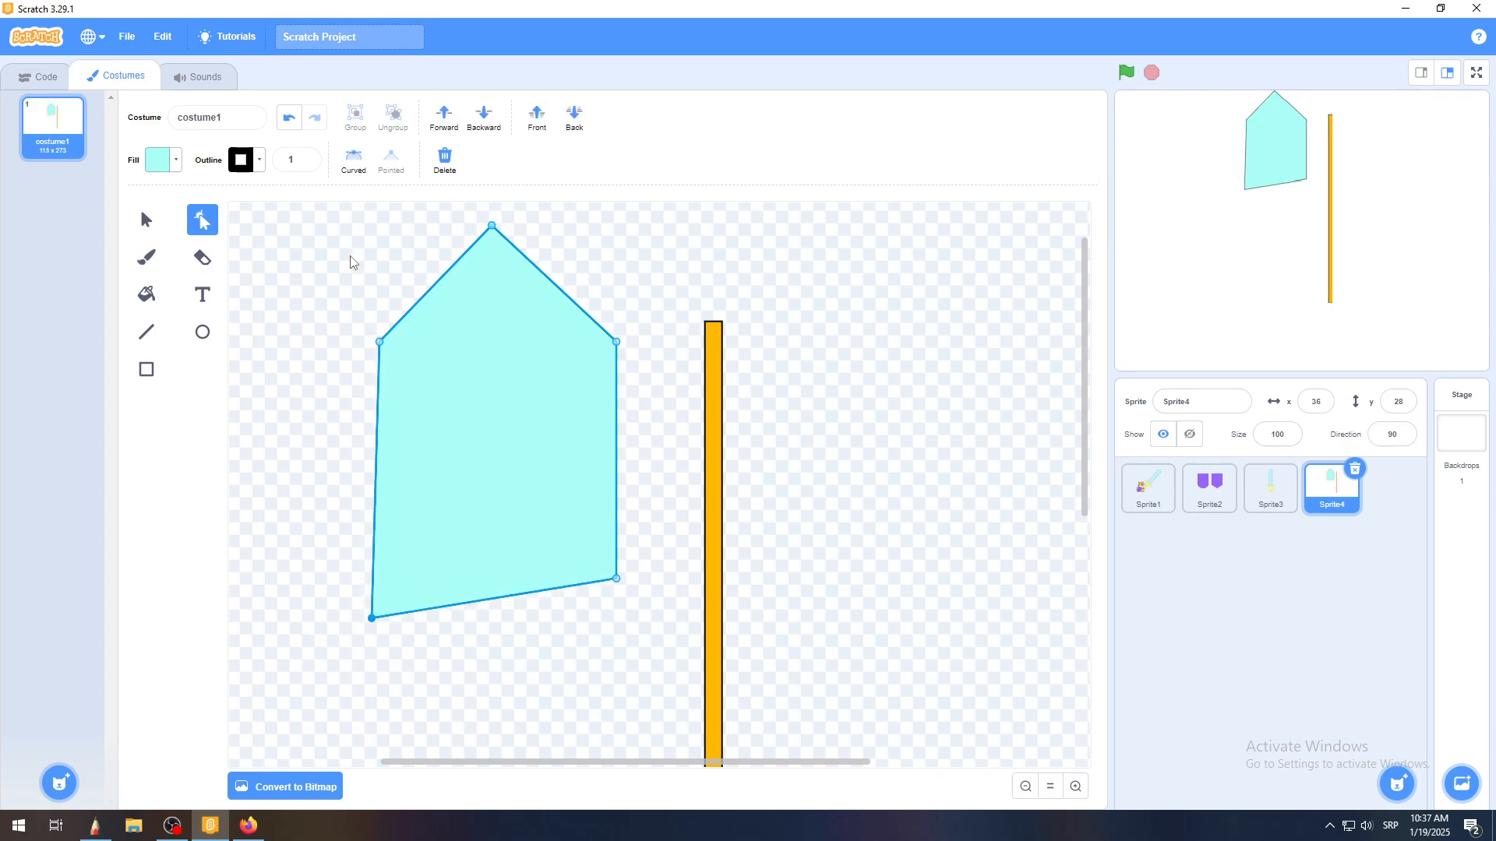
pyautogui.click(303, 123)
pyautogui.moveTo(618, 580); pyautogui.dragTo(643, 646)
pyautogui.click(289, 118)
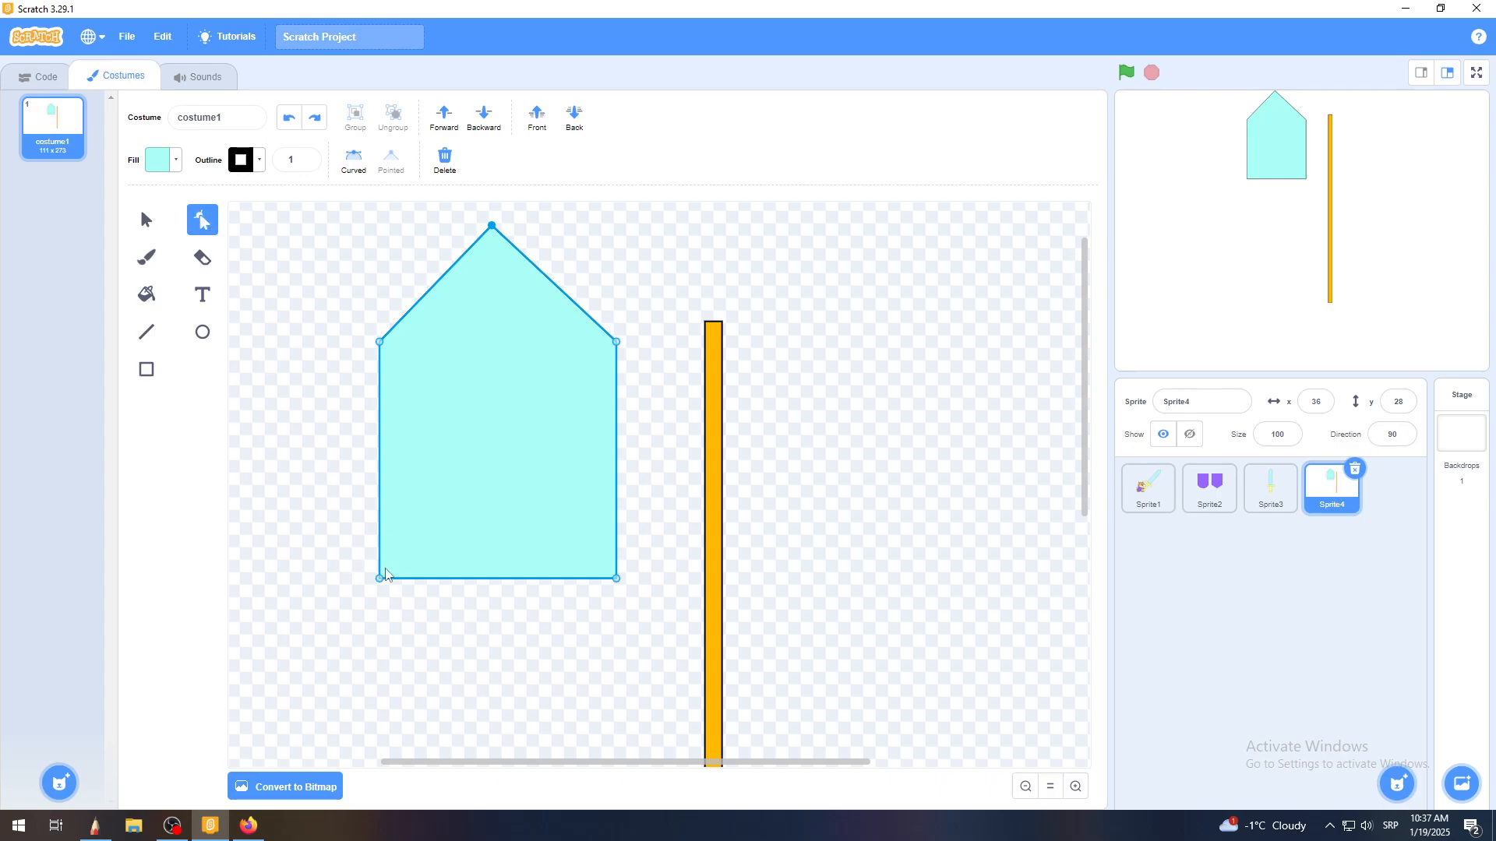
# Try to shorten the turquoise shape's straight sides by selecting both bottom corner points and raising them together
pyautogui.moveTo(349, 553); pyautogui.dragTo(404, 606)
pyautogui.moveTo(567, 618); pyautogui.dragTo(645, 613)
pyautogui.click(484, 579)
pyautogui.click(392, 160)
pyautogui.moveTo(367, 571); pyautogui.dragTo(645, 614)
pyautogui.moveTo(615, 580); pyautogui.dragTo(618, 402)
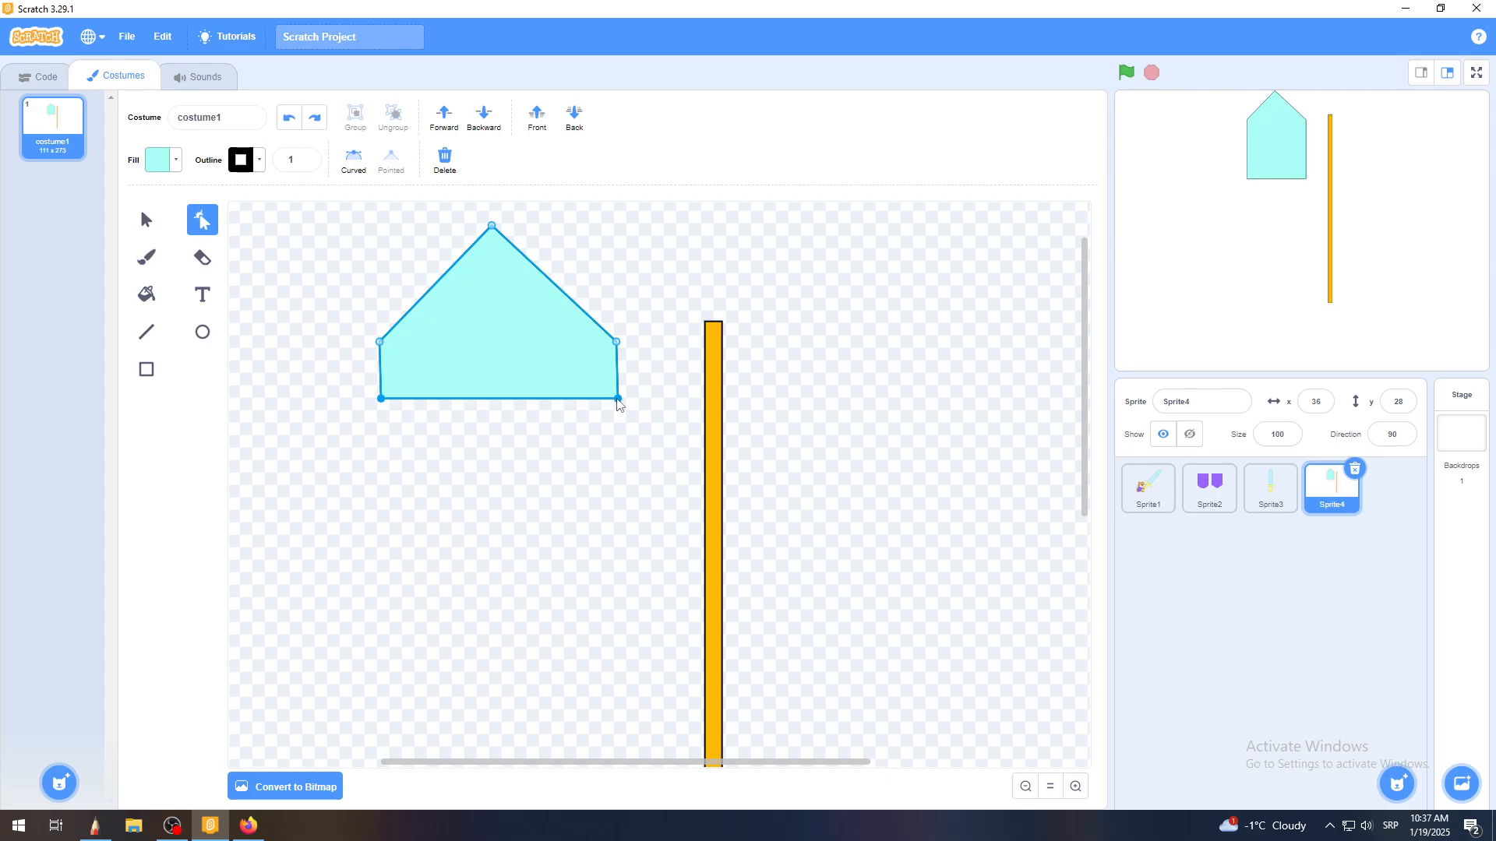
pyautogui.moveTo(618, 404)
pyautogui.mouseDown()
pyautogui.moveTo(616, 360)
pyautogui.moveTo(617, 403)
pyautogui.mouseUp()
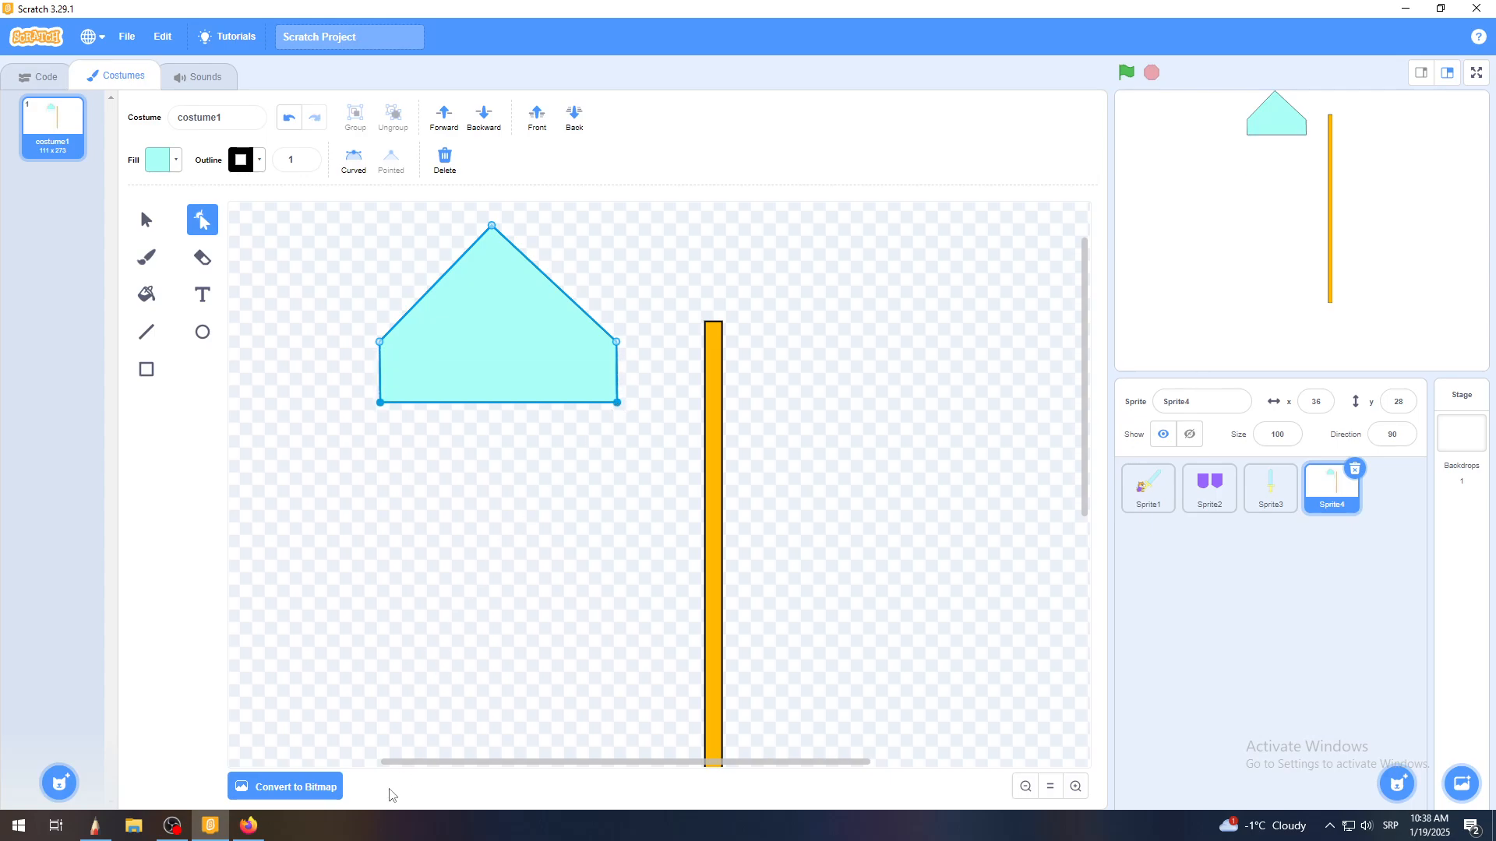
# Check the arrow reference in the browser, then in Scratch undo the shortening of the turquoise shape's straight sides
pyautogui.click(246, 831)
pyautogui.moveTo(221, 833)
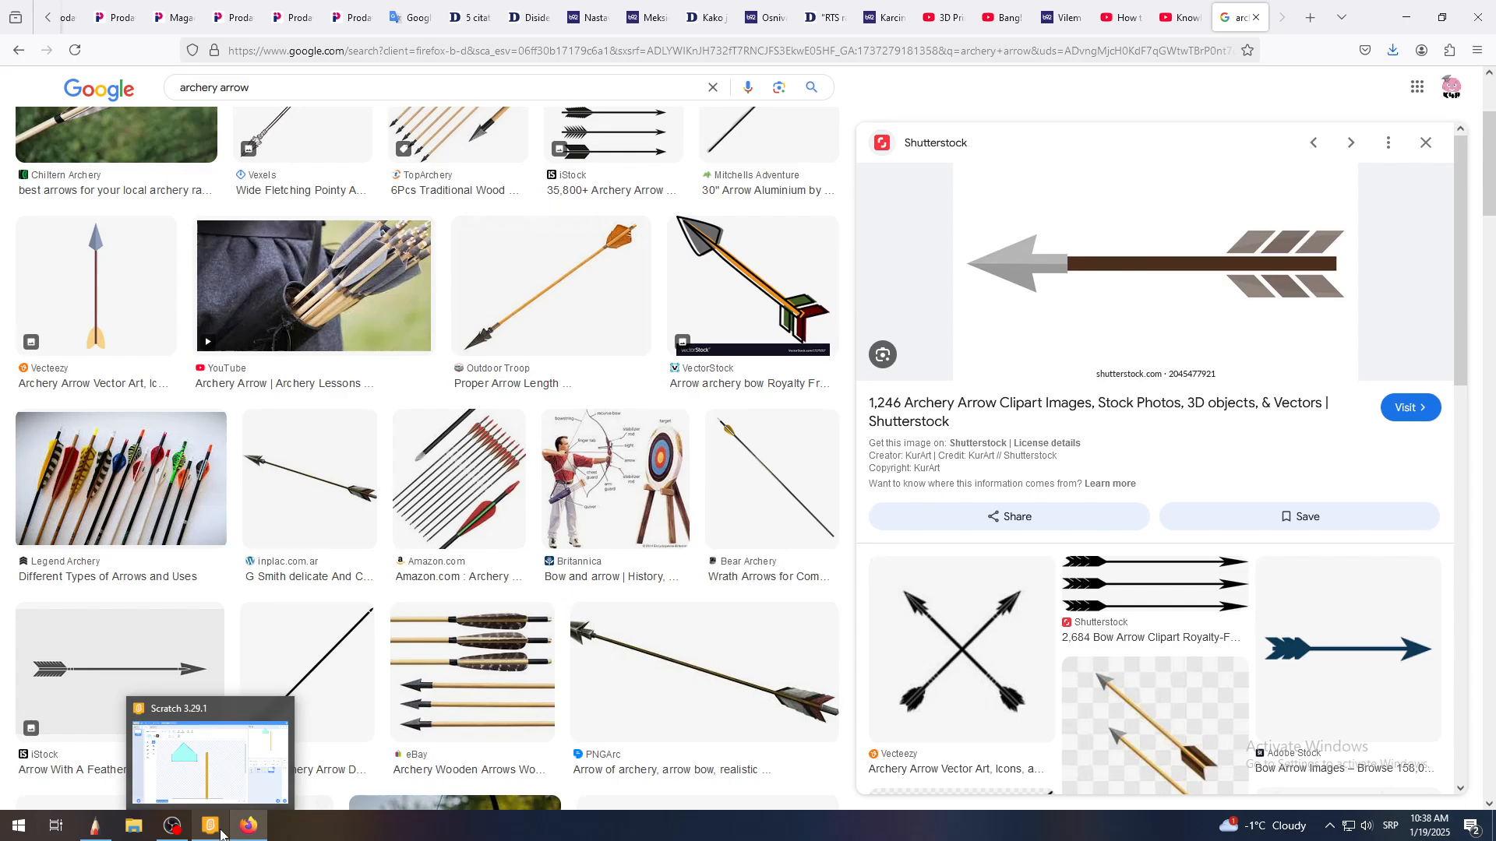
pyautogui.click(221, 834)
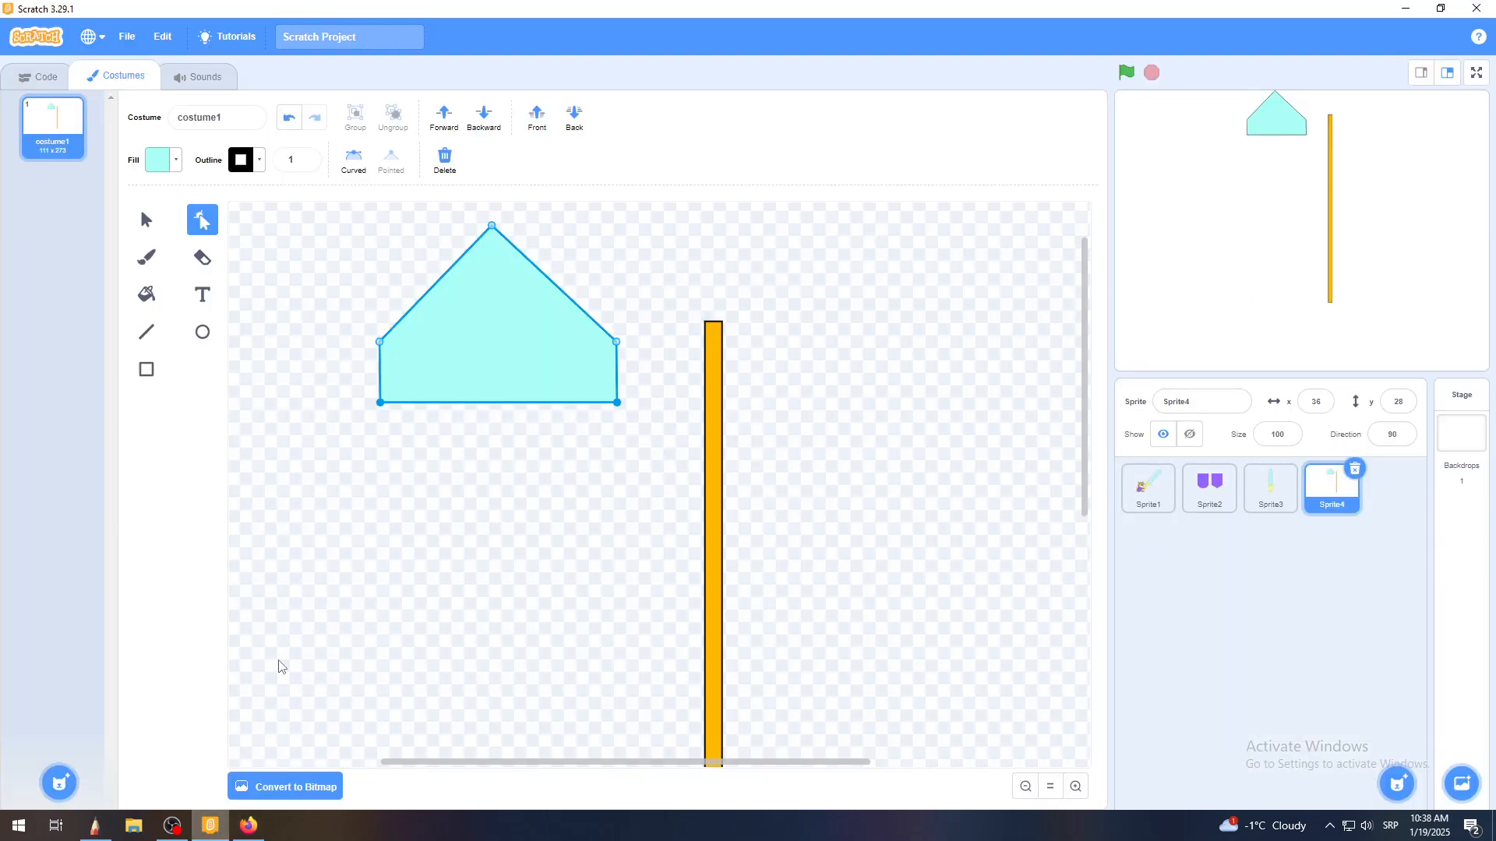
pyautogui.click(380, 403)
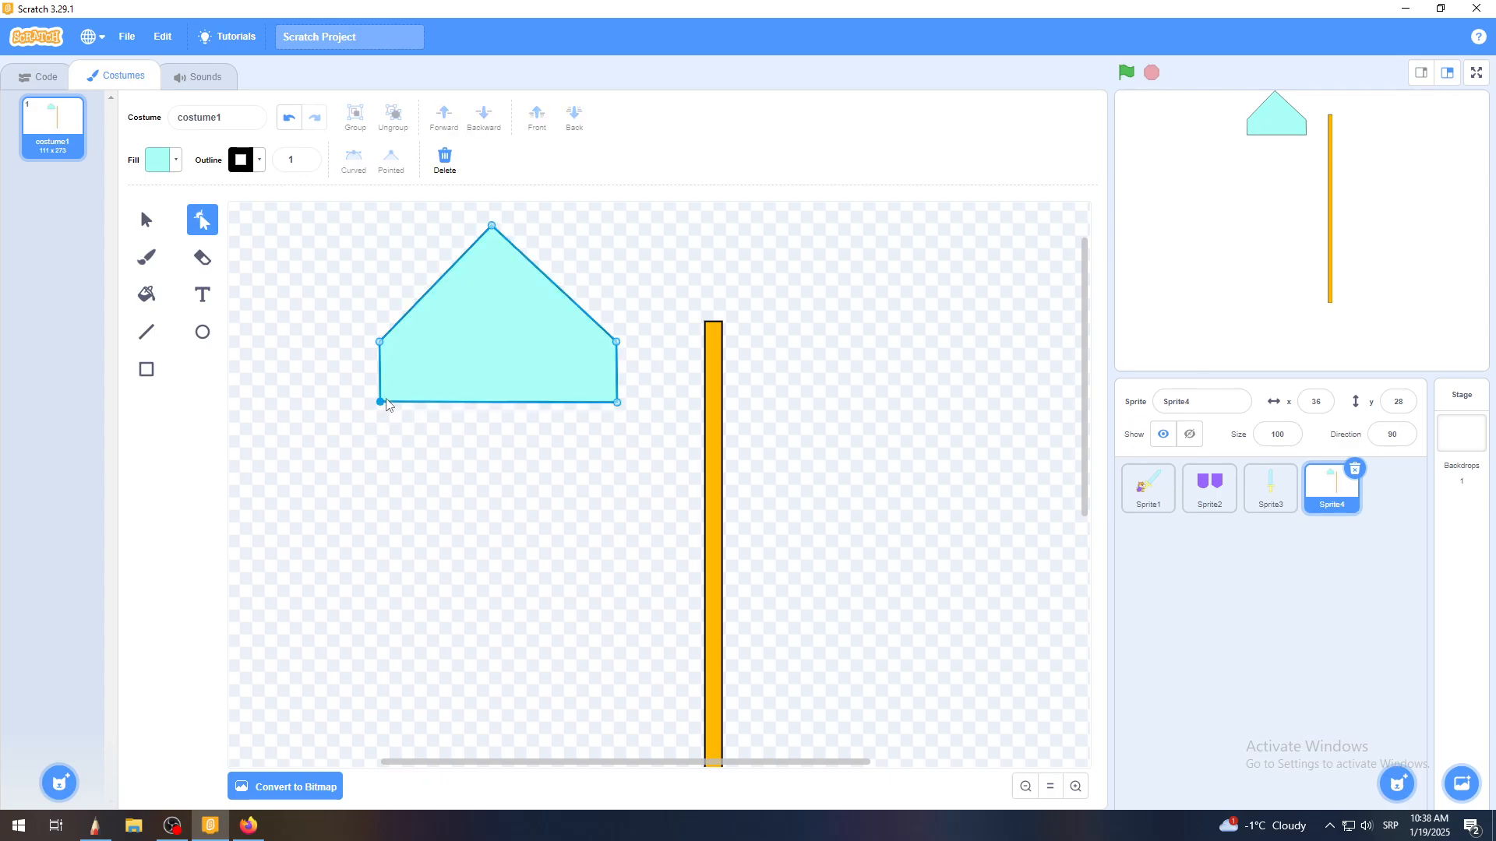
pyautogui.moveTo(387, 405)
pyautogui.mouseDown()
pyautogui.moveTo(469, 302)
pyautogui.moveTo(377, 417)
pyautogui.mouseUp()
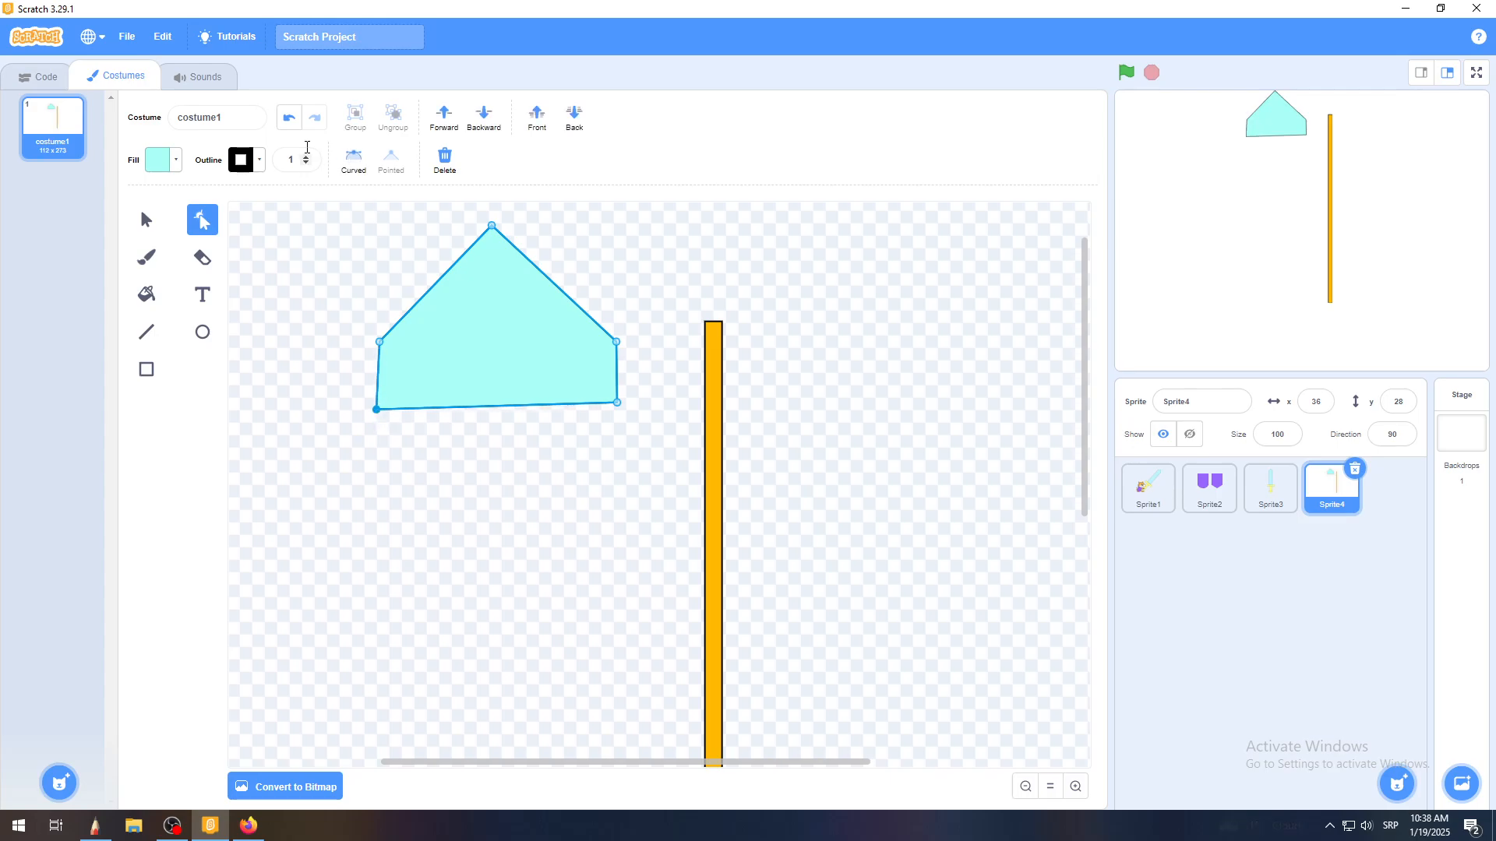
pyautogui.click(288, 122)
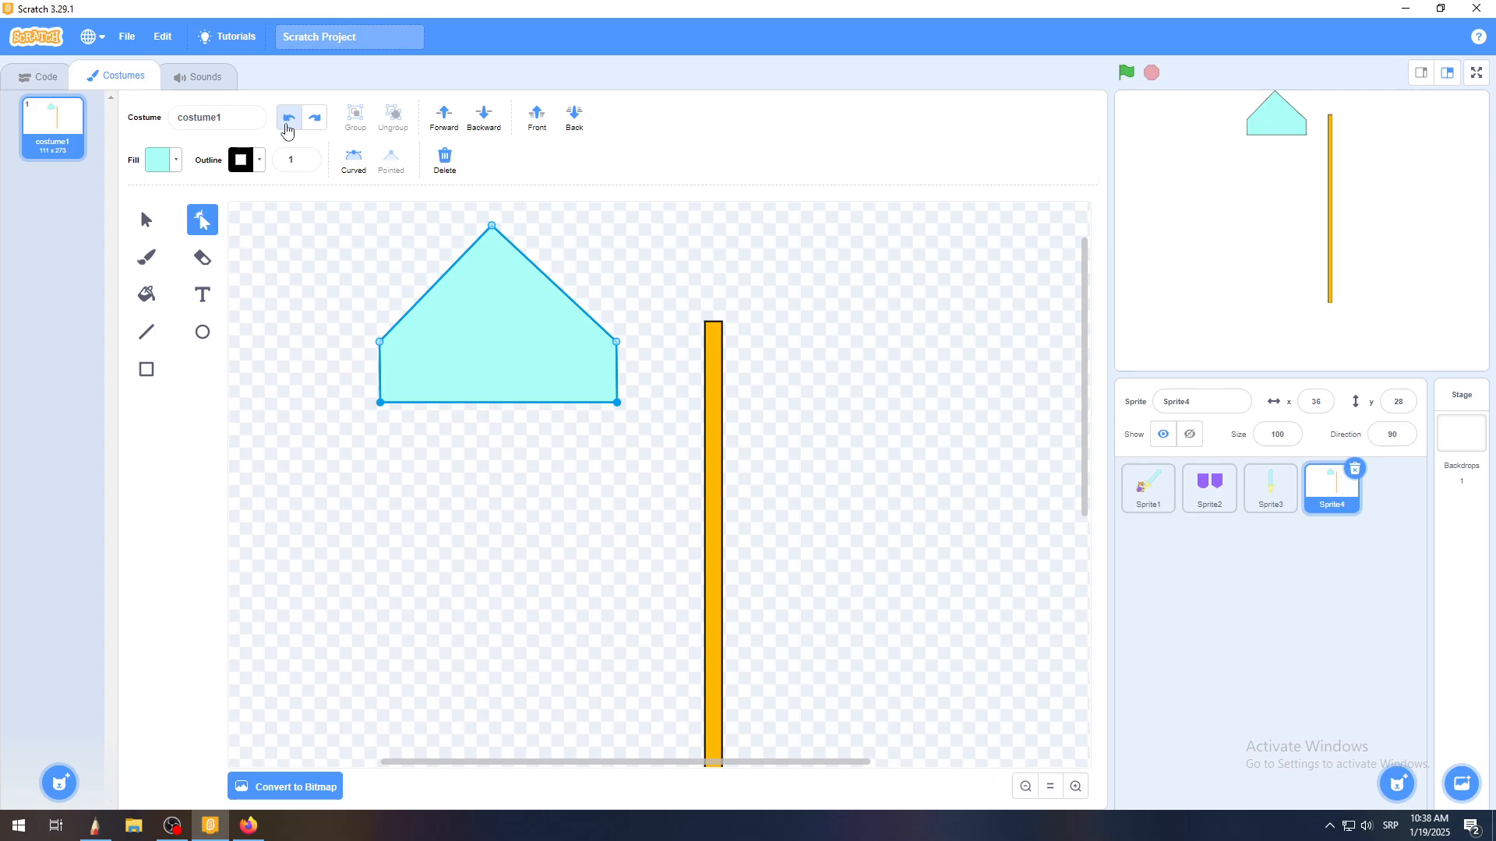
pyautogui.click(287, 127)
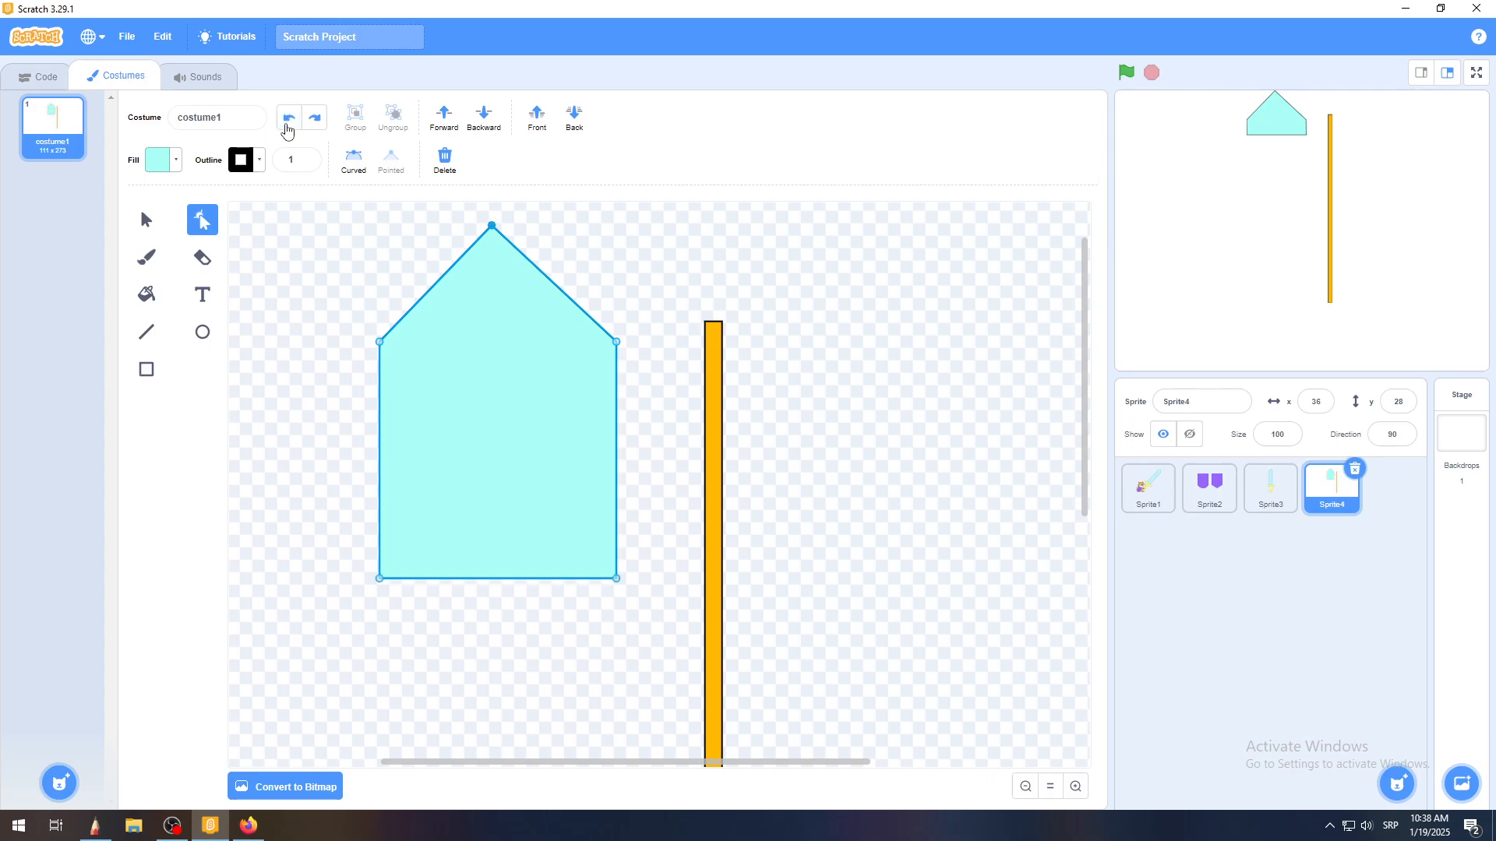
# Move the turquoise shape's two bottom corner points up and inward to form an arrowhead with two swept-back barbs
pyautogui.click(380, 582)
pyautogui.moveTo(381, 583); pyautogui.dragTo(449, 317)
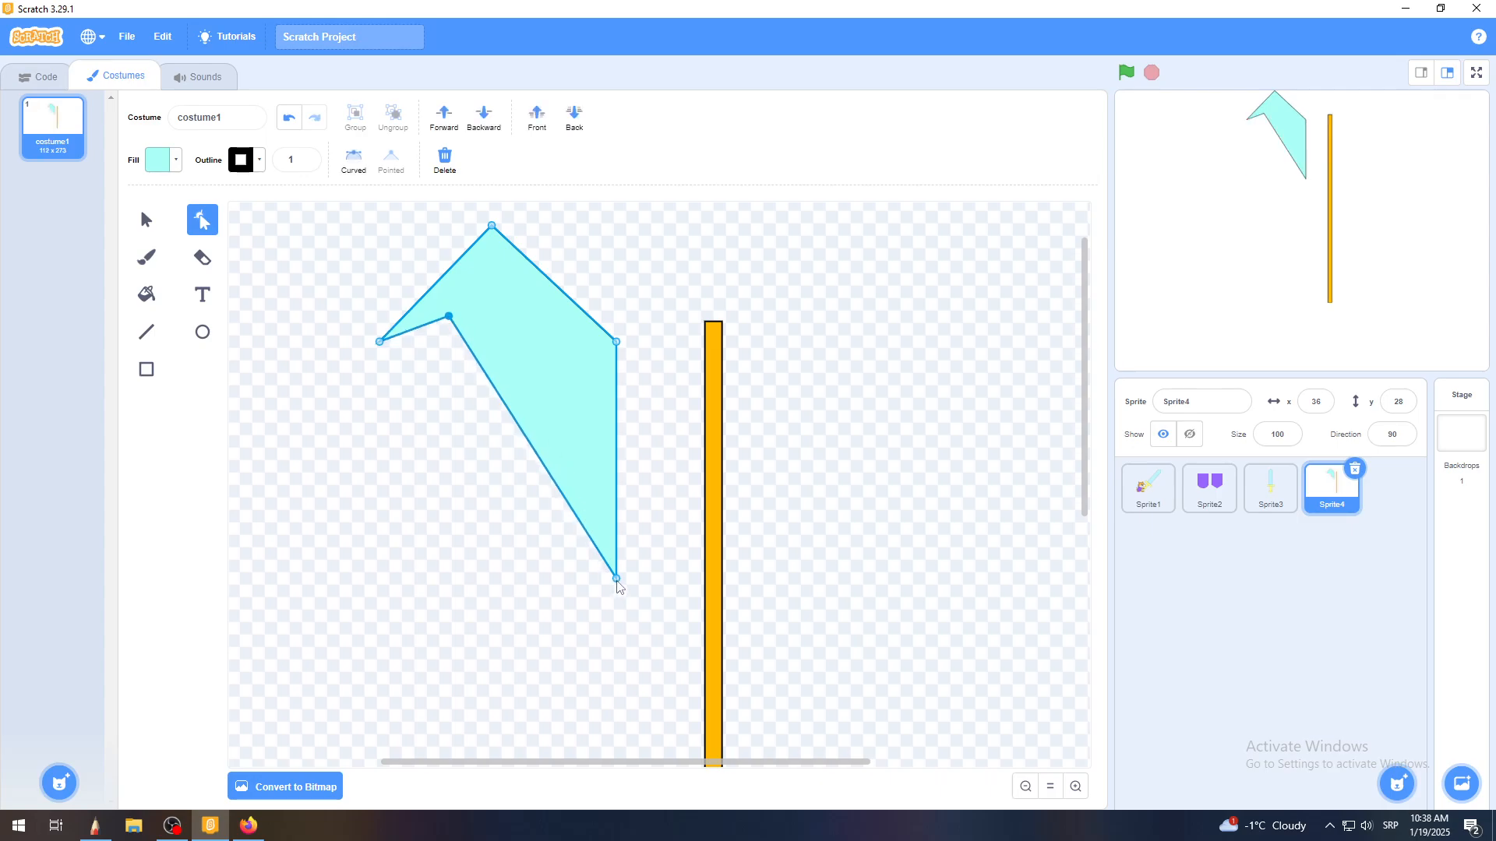
pyautogui.moveTo(617, 581); pyautogui.dragTo(535, 318)
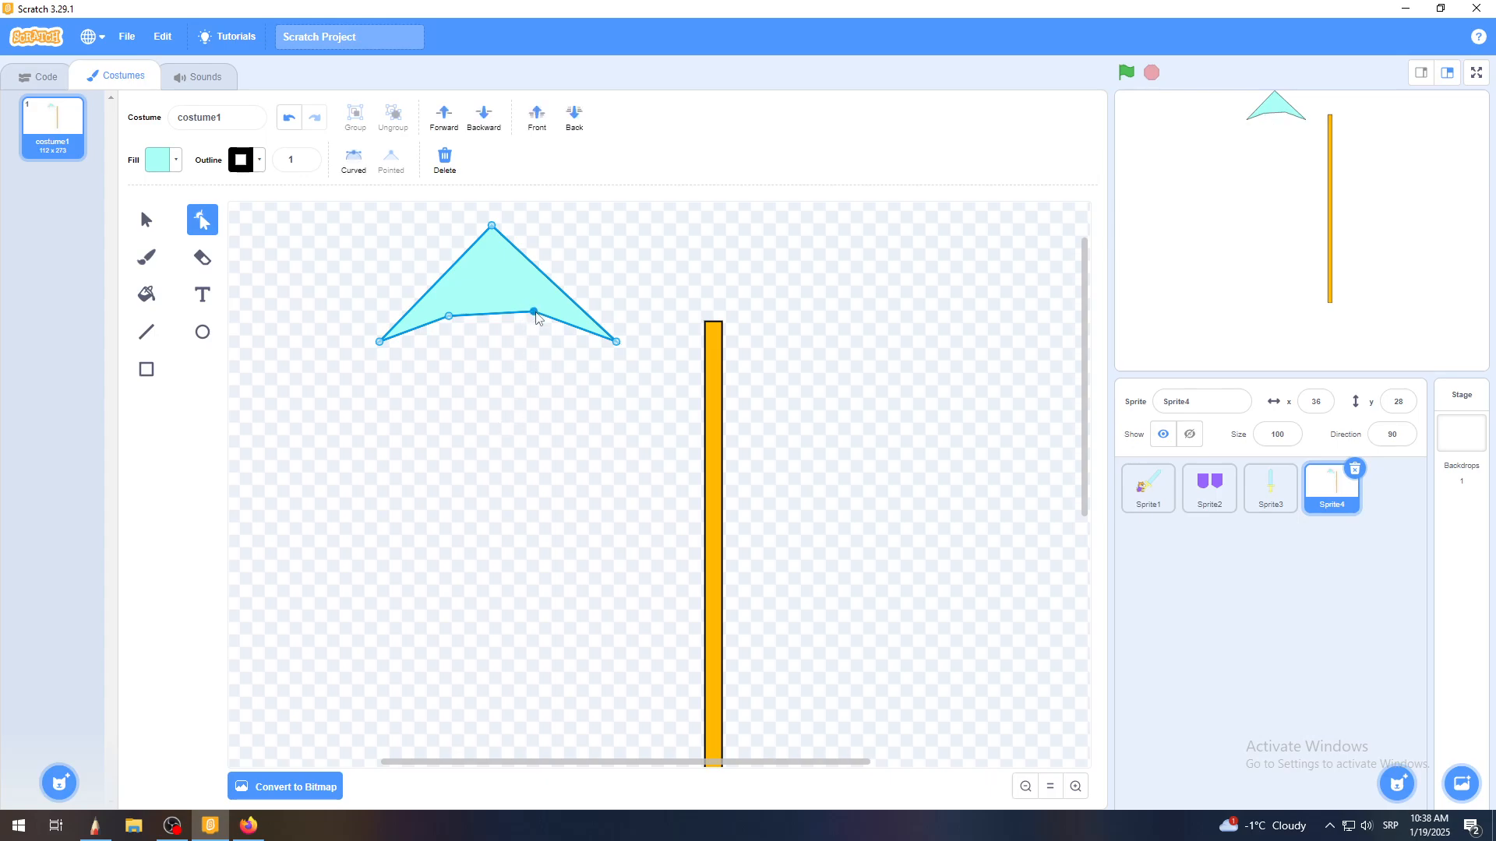
# Level the two inner points on the arrowhead's underside and bring the left one slightly inward
pyautogui.click(1076, 786)
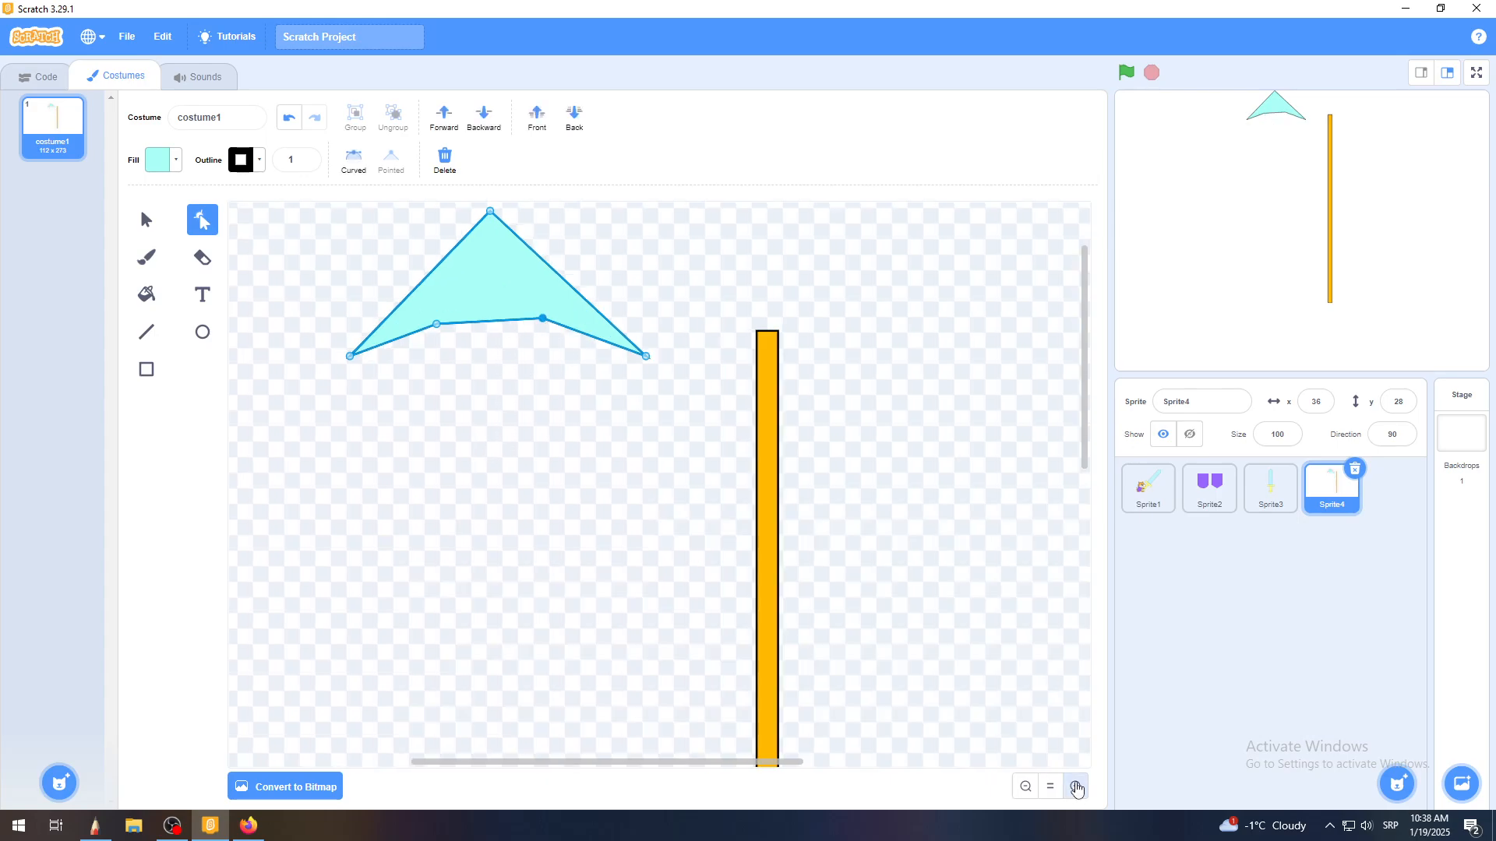
pyautogui.click(1075, 786)
pyautogui.click(1076, 786)
pyautogui.moveTo(1086, 396); pyautogui.dragTo(1085, 383)
pyautogui.moveTo(560, 463); pyautogui.dragTo(559, 470)
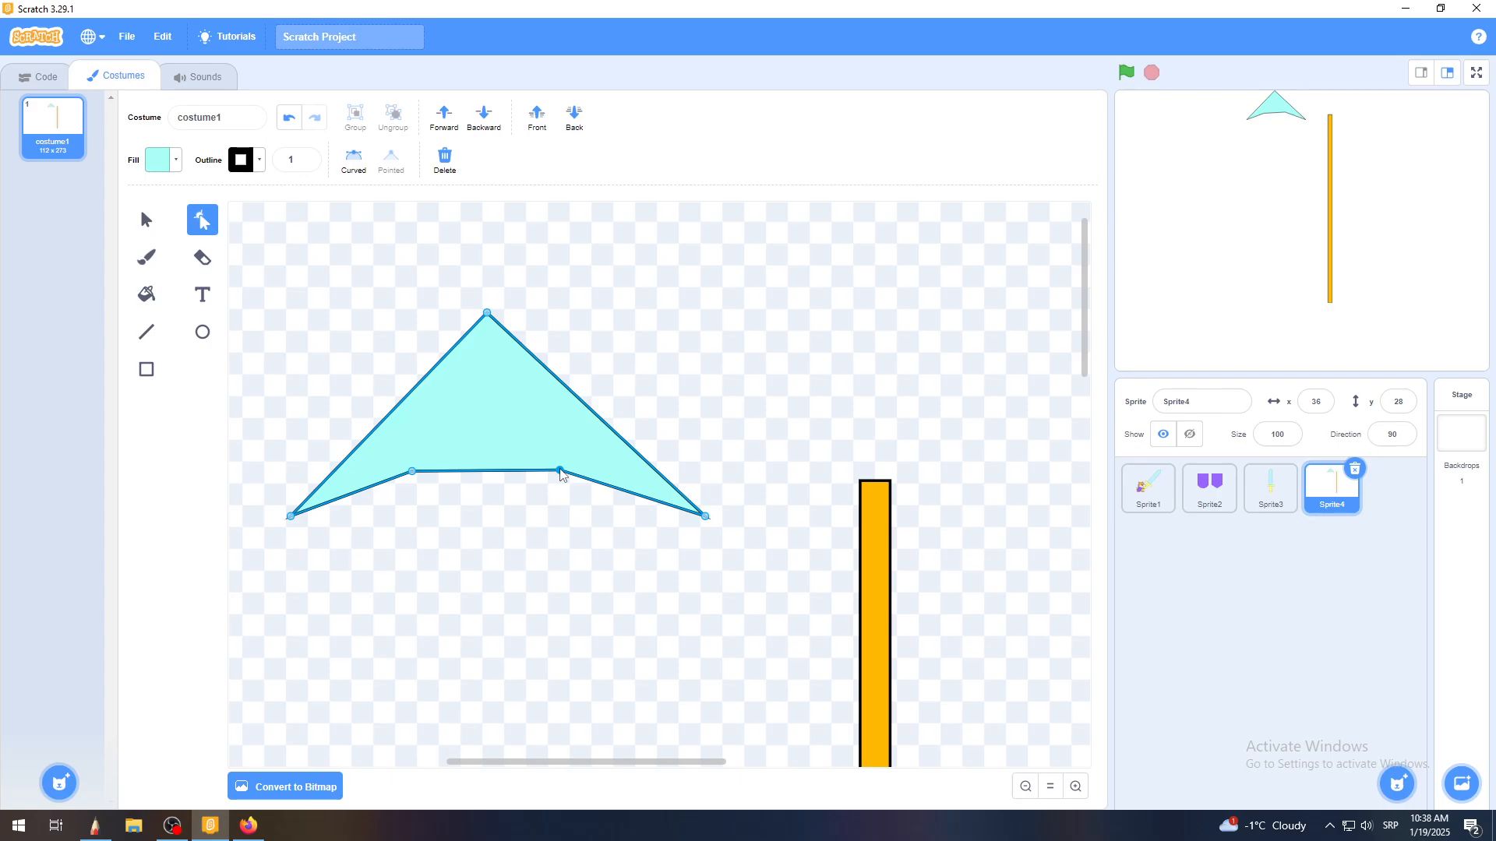
pyautogui.moveTo(414, 475); pyautogui.dragTo(430, 471)
# Check the arrow reference in the browser, then in Scratch try moving the arrowhead's inner points and undo the moves
pyautogui.click(248, 825)
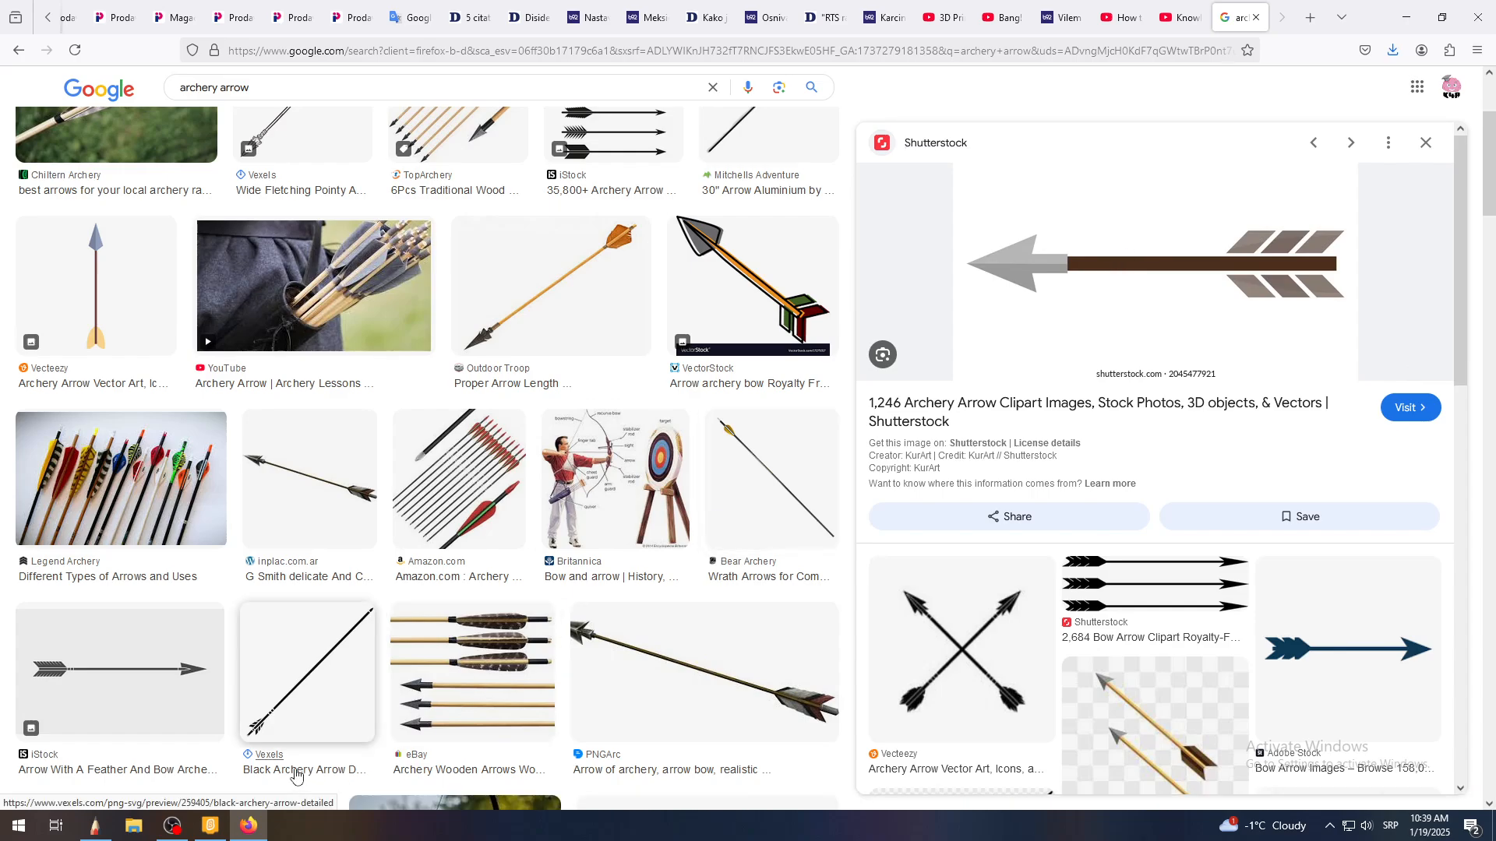
pyautogui.click(210, 827)
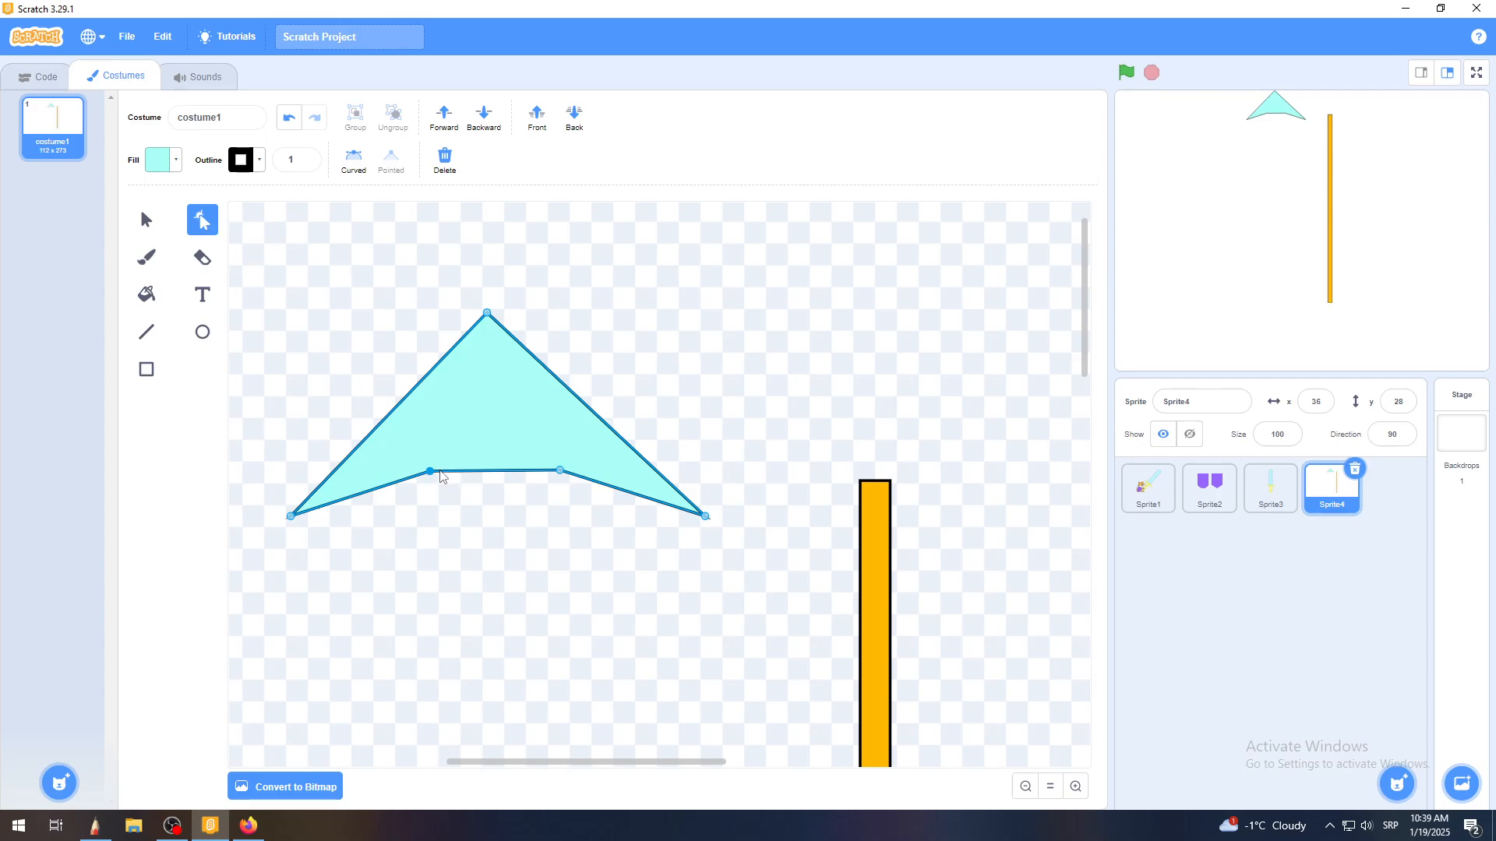
pyautogui.moveTo(428, 478)
pyautogui.mouseDown()
pyautogui.moveTo(437, 497)
pyautogui.moveTo(441, 483)
pyautogui.mouseUp()
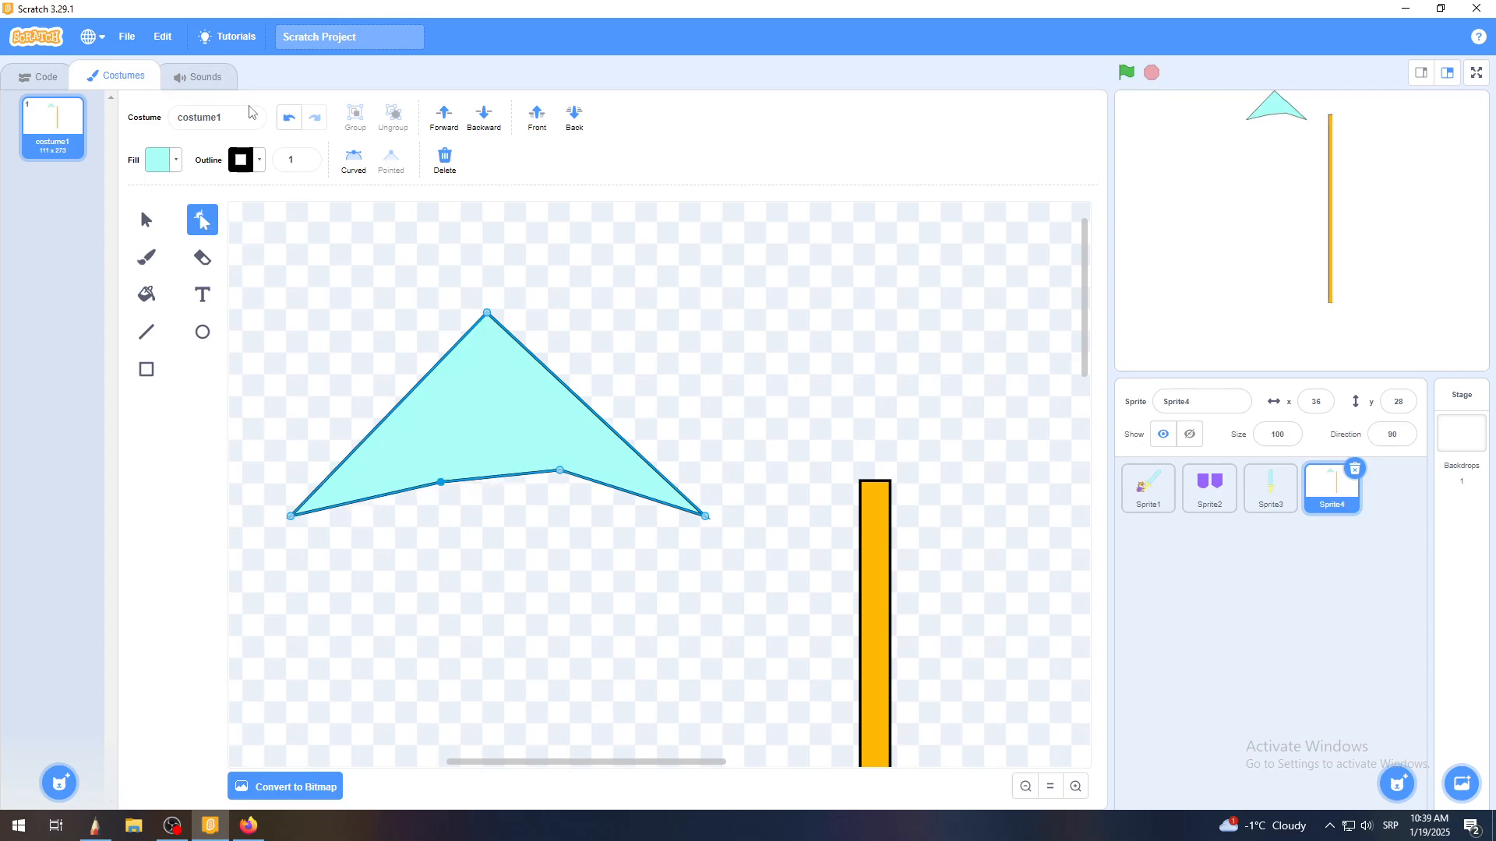
pyautogui.click(288, 125)
pyautogui.moveTo(557, 477); pyautogui.dragTo(537, 512)
pyautogui.click(290, 121)
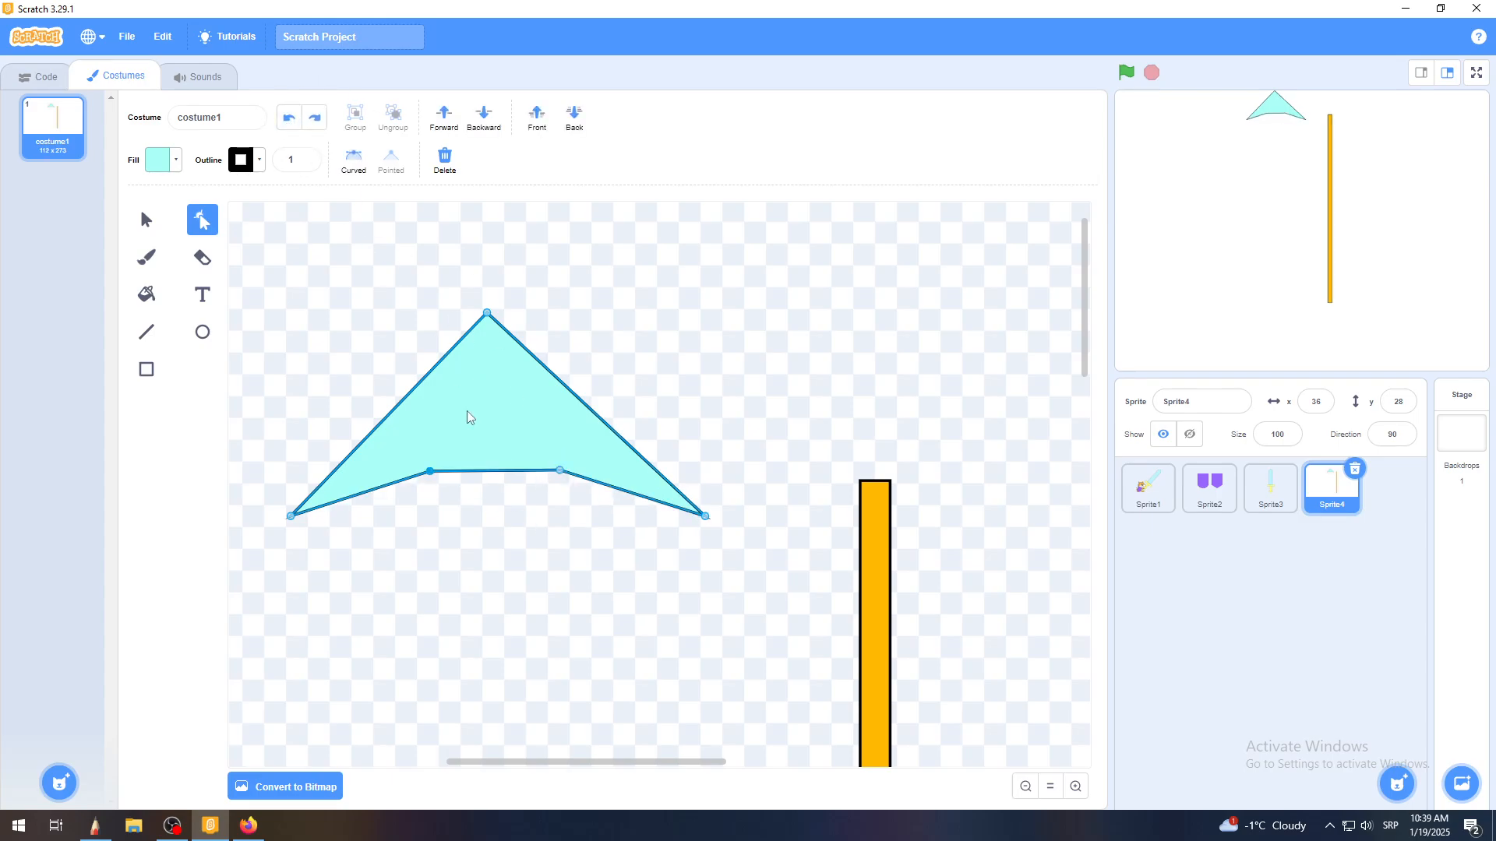
# Form a neck below the arrowhead by pulling two new points down from its underside and making both pointed
pyautogui.click(460, 473)
pyautogui.moveTo(459, 472); pyautogui.dragTo(446, 586)
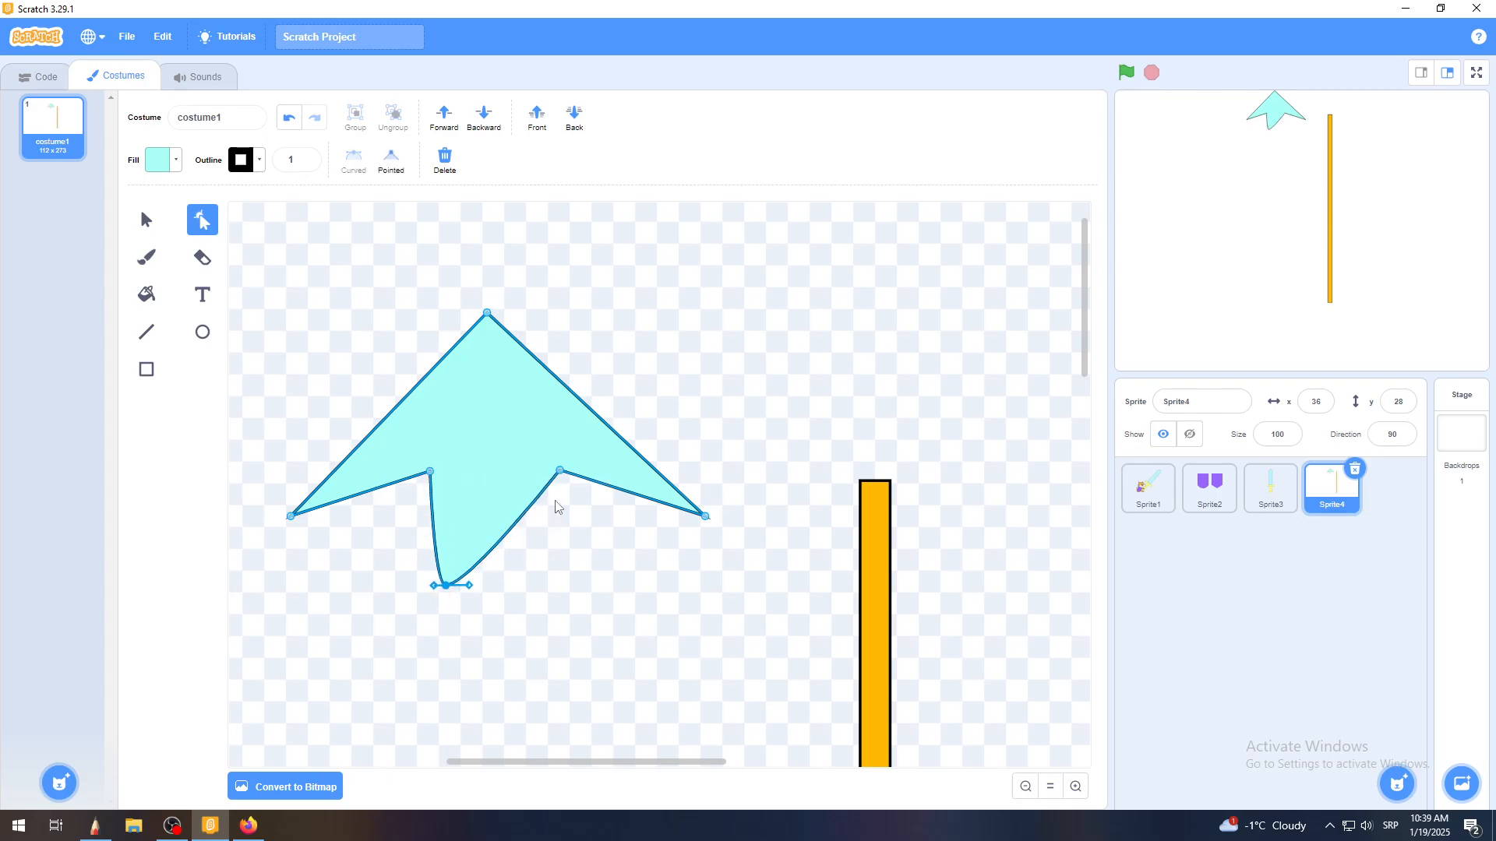
pyautogui.moveTo(535, 503); pyautogui.dragTo(543, 583)
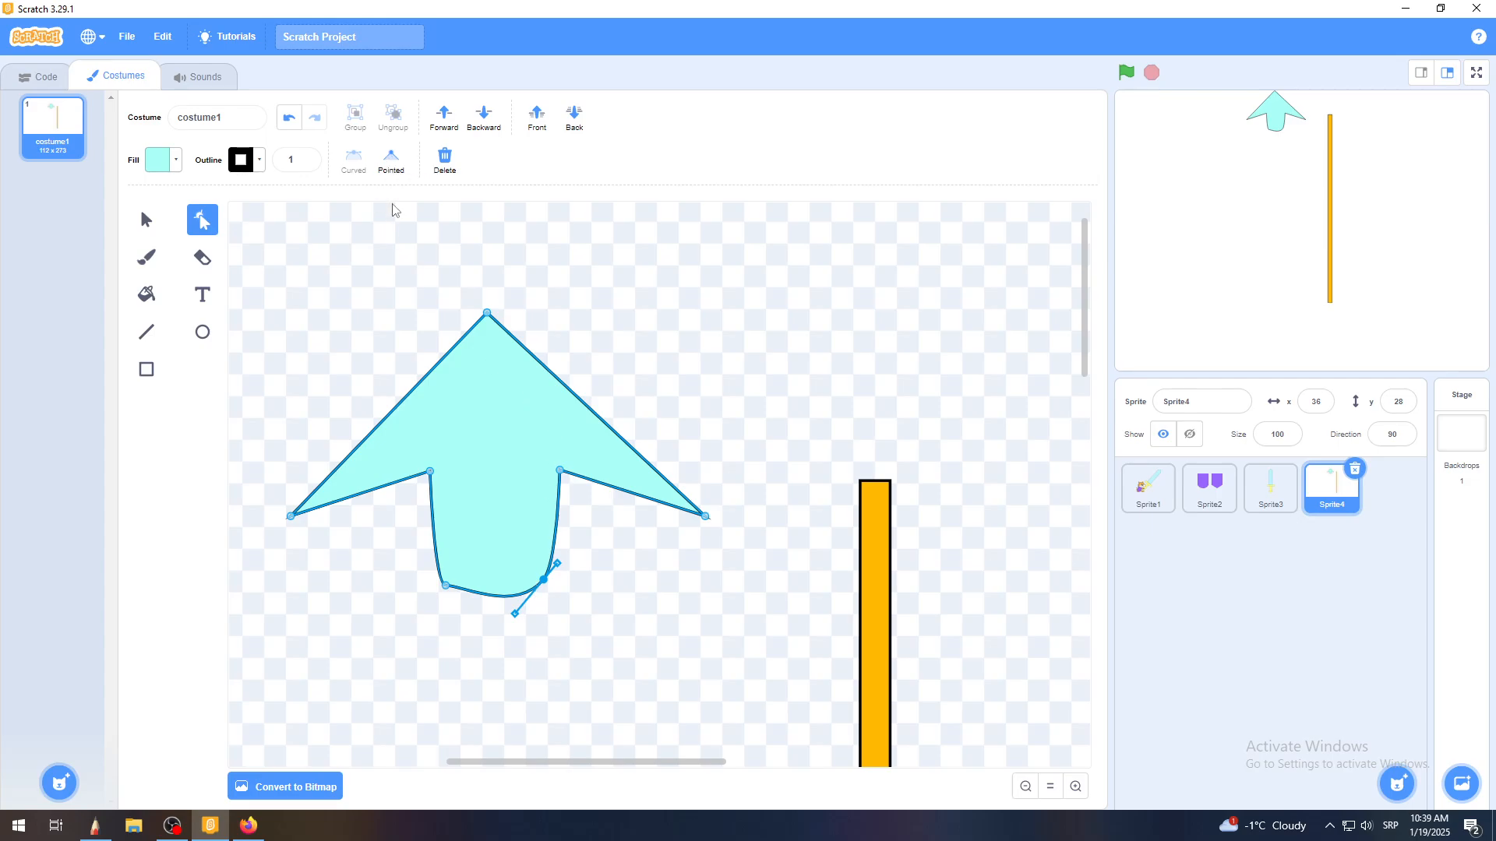
pyautogui.click(391, 172)
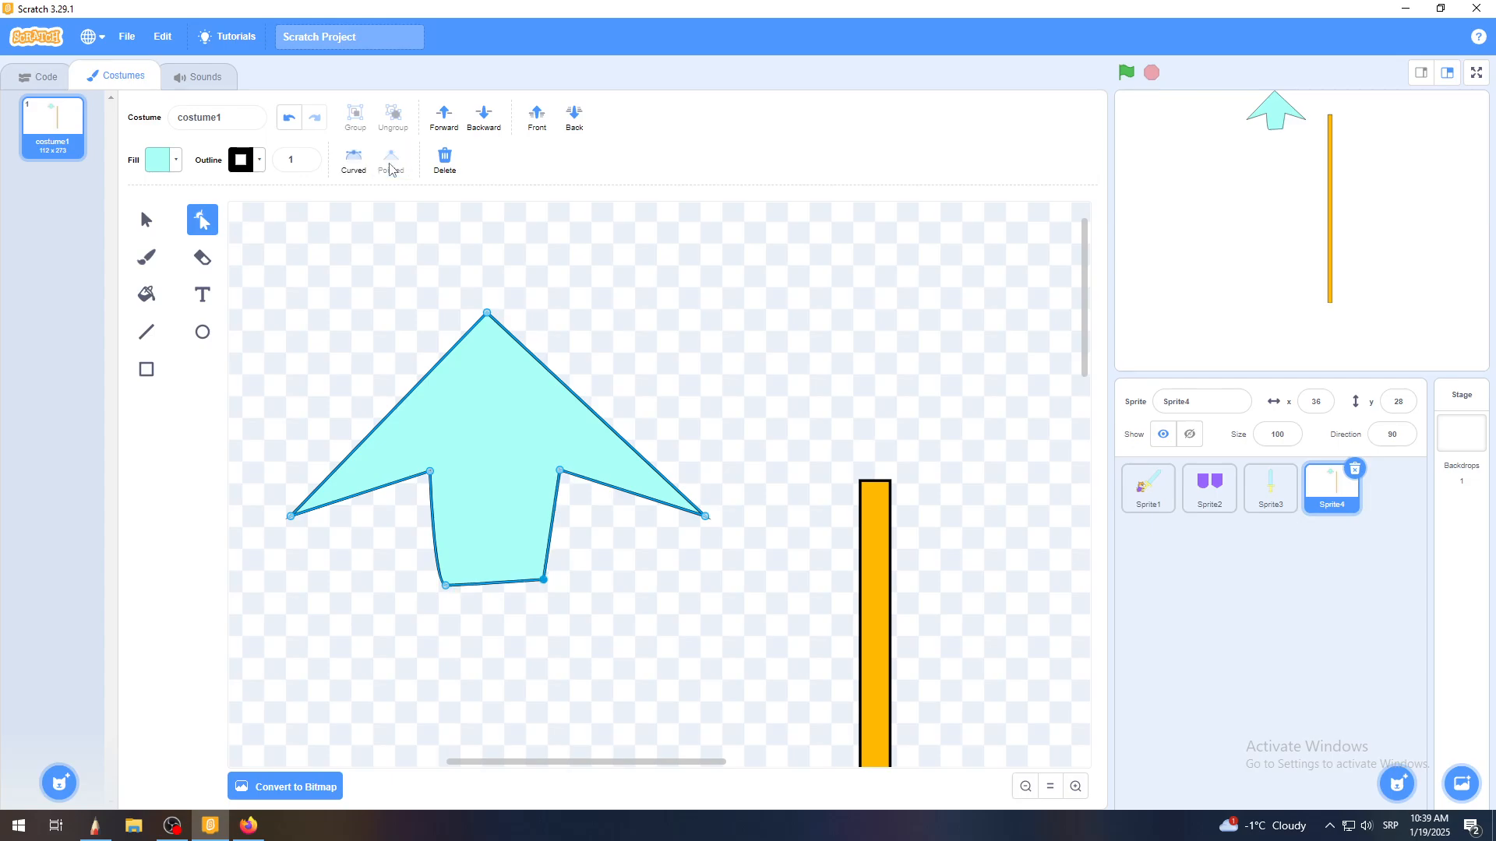
pyautogui.click(445, 586)
pyautogui.click(389, 159)
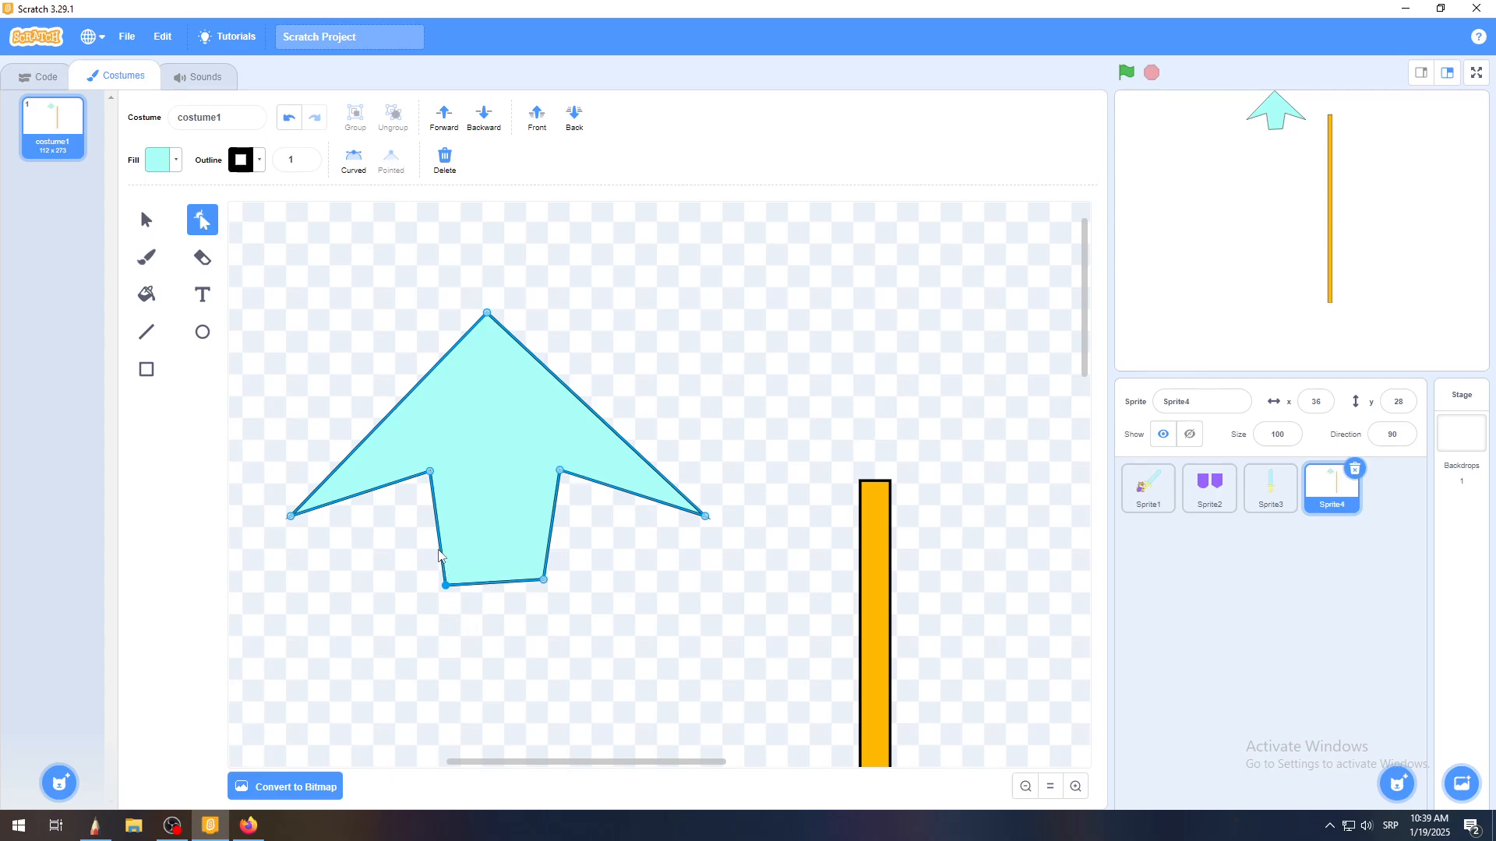
# Adjust the two lower corners of the arrowhead's neck to level its bottom edge and narrow it
pyautogui.moveTo(445, 592); pyautogui.dragTo(434, 581)
pyautogui.click(1076, 786)
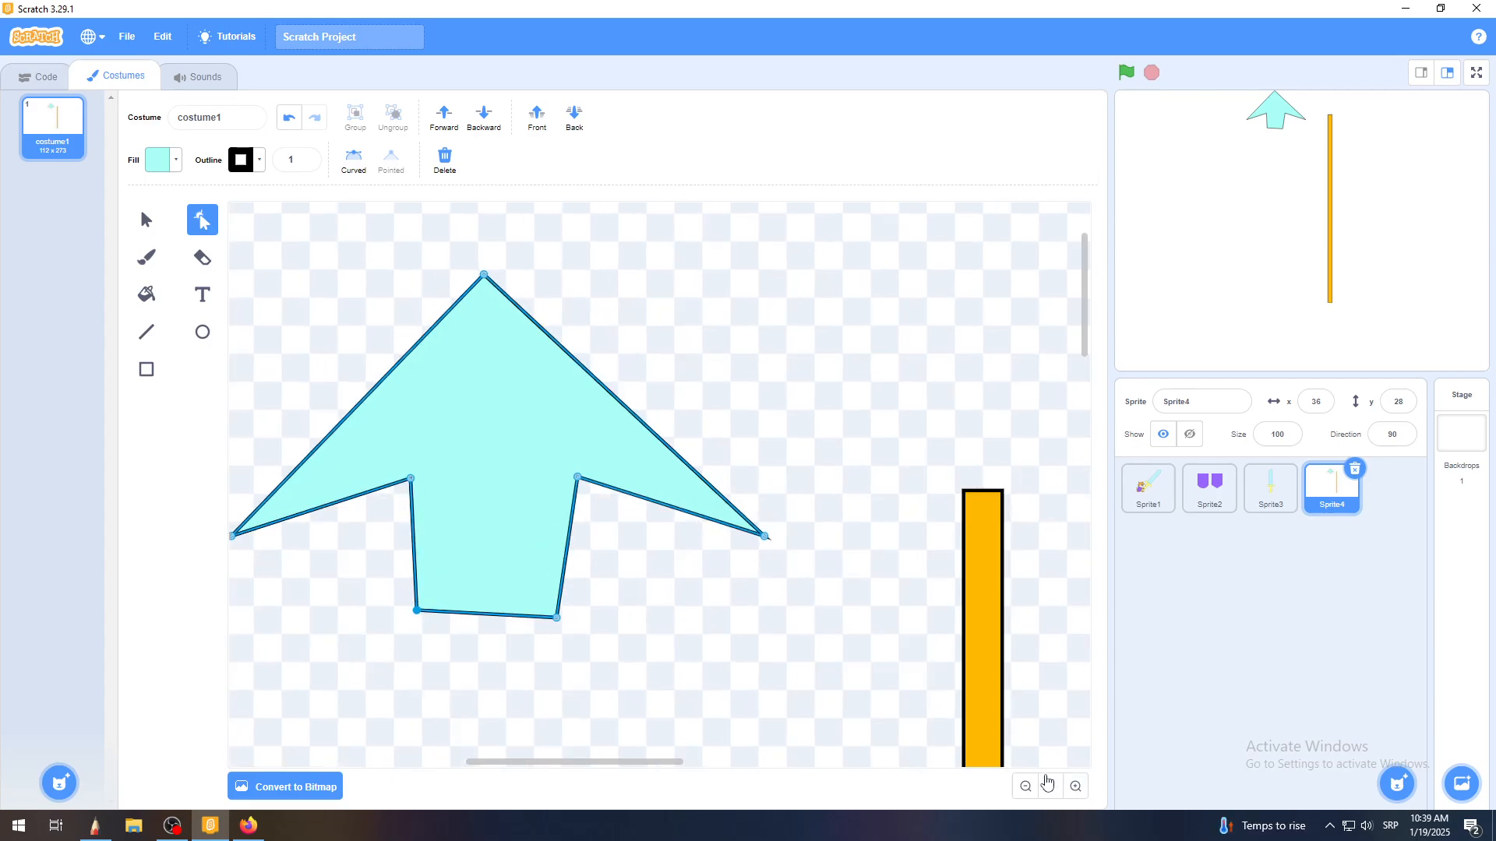
pyautogui.moveTo(555, 619); pyautogui.dragTo(550, 618)
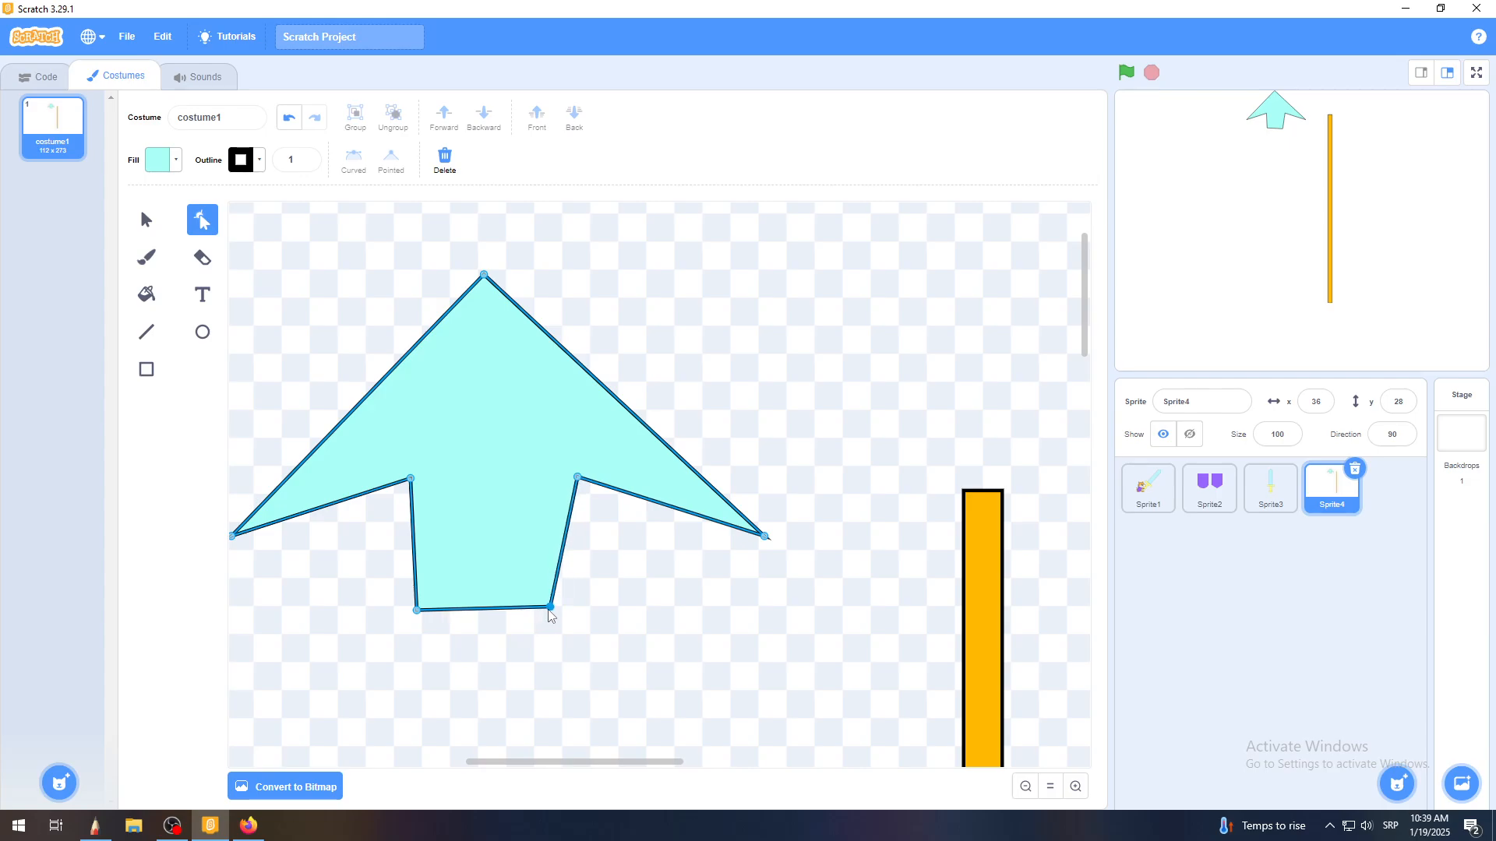
pyautogui.moveTo(418, 610); pyautogui.dragTo(439, 611)
# Narrow the arrowhead's neck by moving its upper corners and lower right corner inward, making its right side vertical
pyautogui.moveTo(410, 480); pyautogui.dragTo(425, 501)
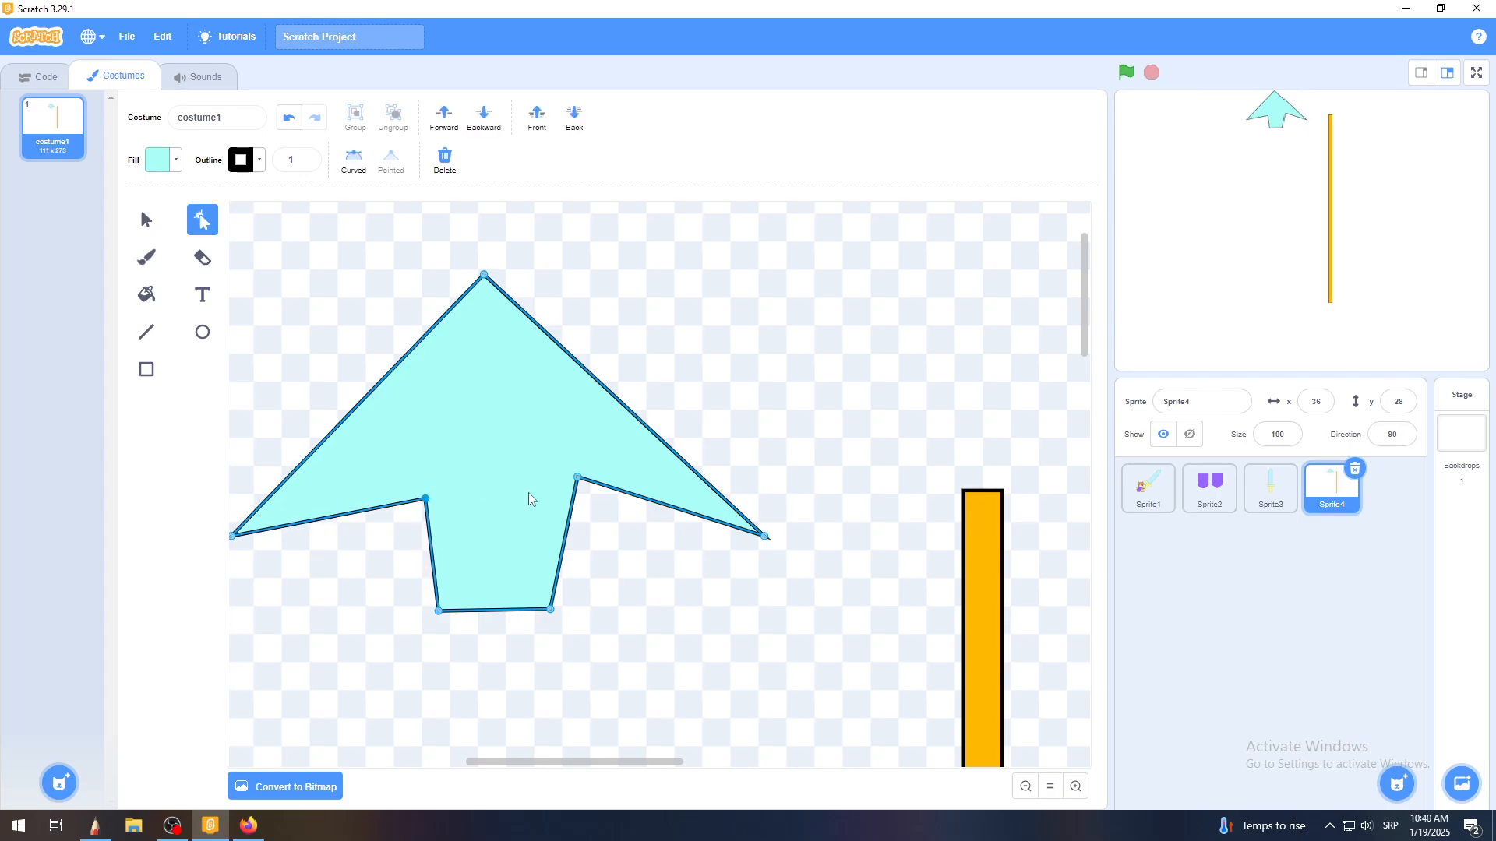
pyautogui.moveTo(576, 484); pyautogui.dragTo(548, 521)
pyautogui.moveTo(425, 499)
pyautogui.mouseDown()
pyautogui.moveTo(439, 521)
pyautogui.moveTo(434, 491)
pyautogui.mouseUp()
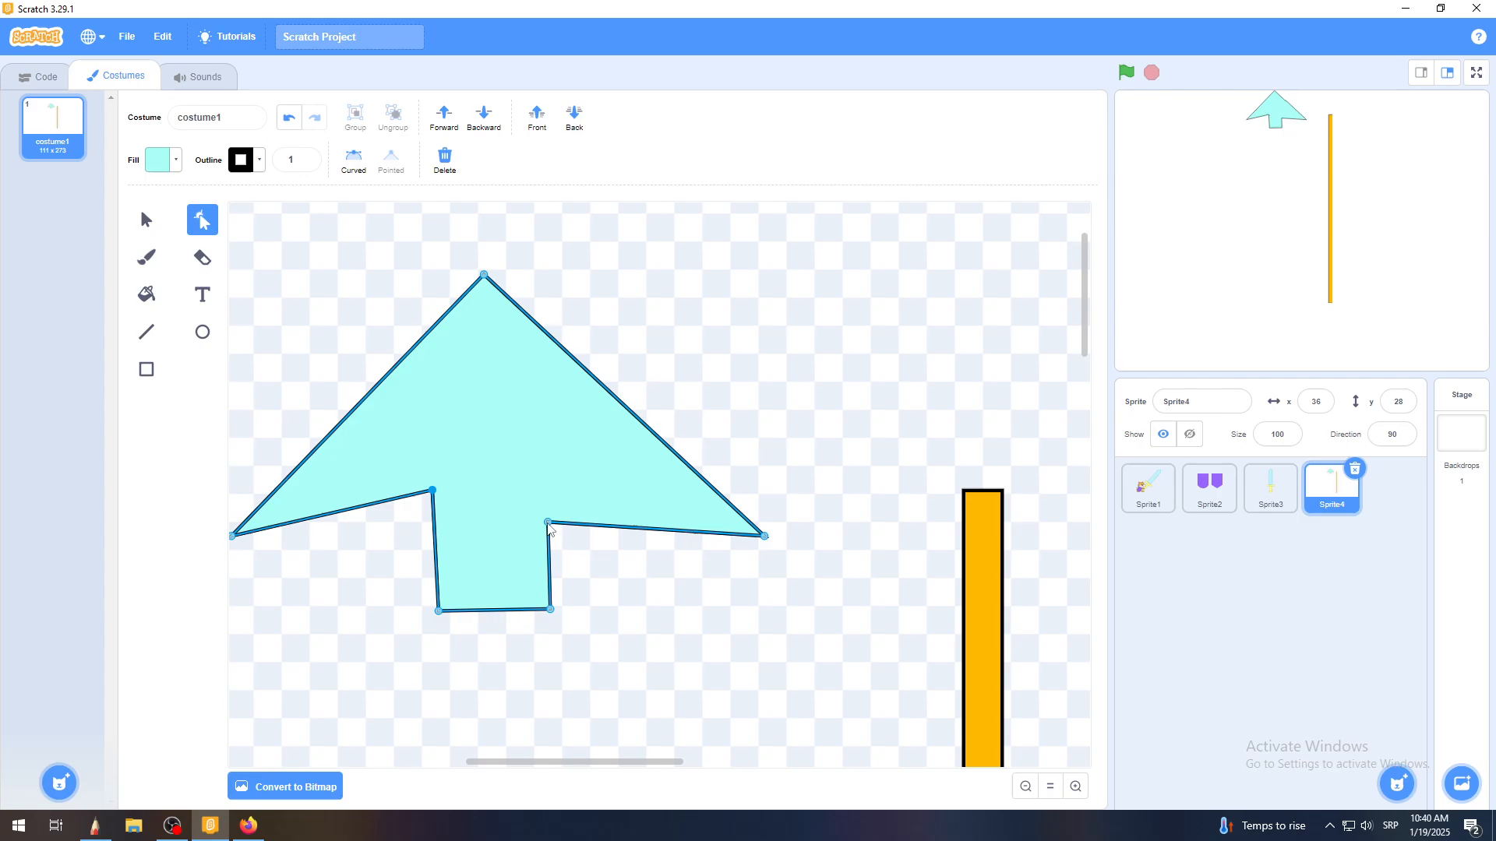
pyautogui.moveTo(549, 527); pyautogui.dragTo(537, 489)
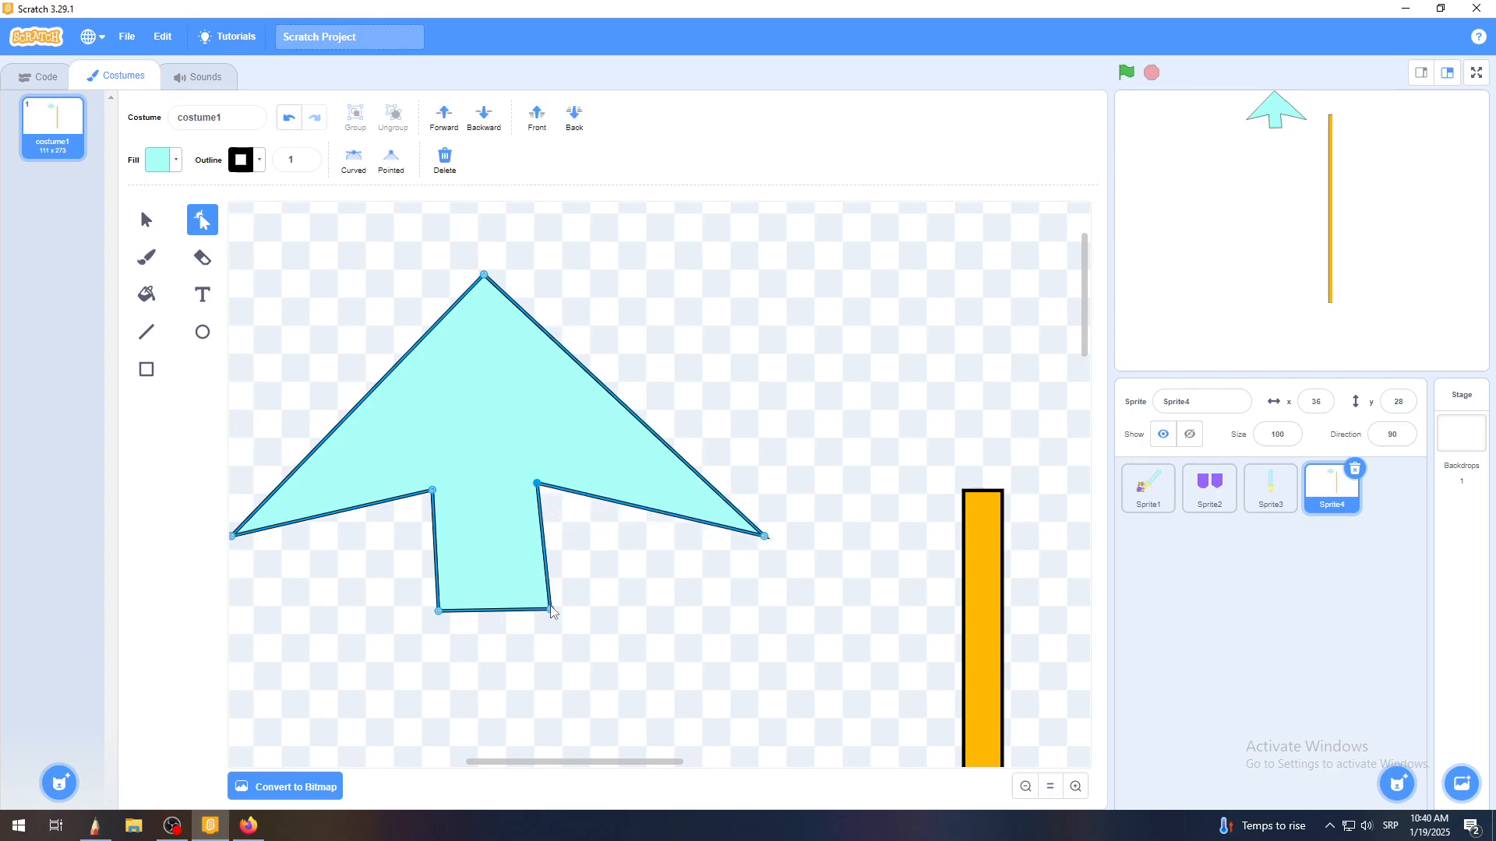
pyautogui.moveTo(552, 612); pyautogui.dragTo(535, 613)
pyautogui.moveTo(539, 487); pyautogui.dragTo(529, 487)
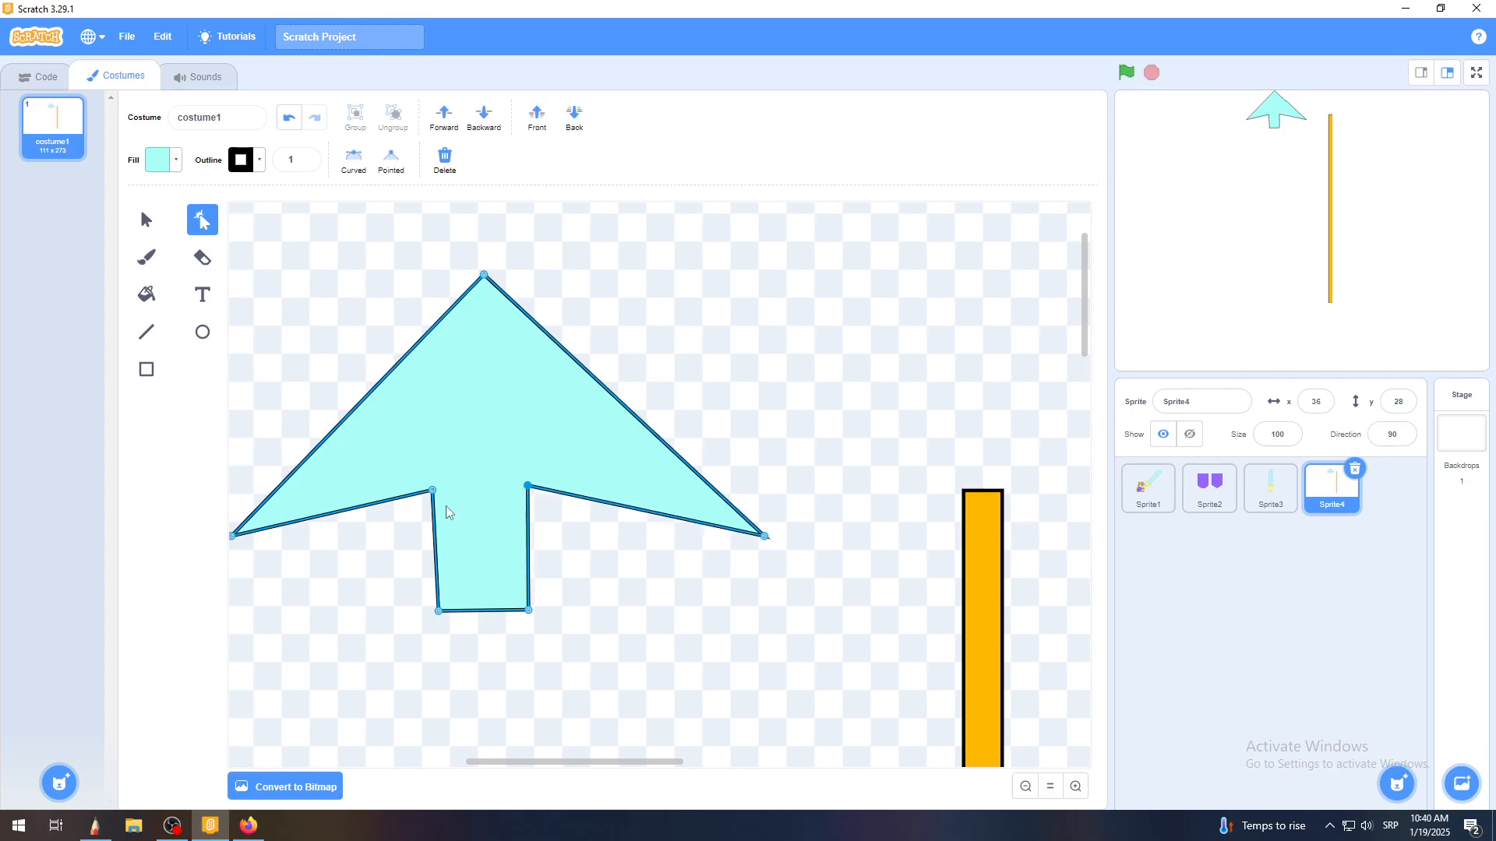
# Straighten the left side of the arrowhead's neck and pull both outer barbs inward to make the head narrower and symmetrical
pyautogui.moveTo(432, 492); pyautogui.dragTo(441, 489)
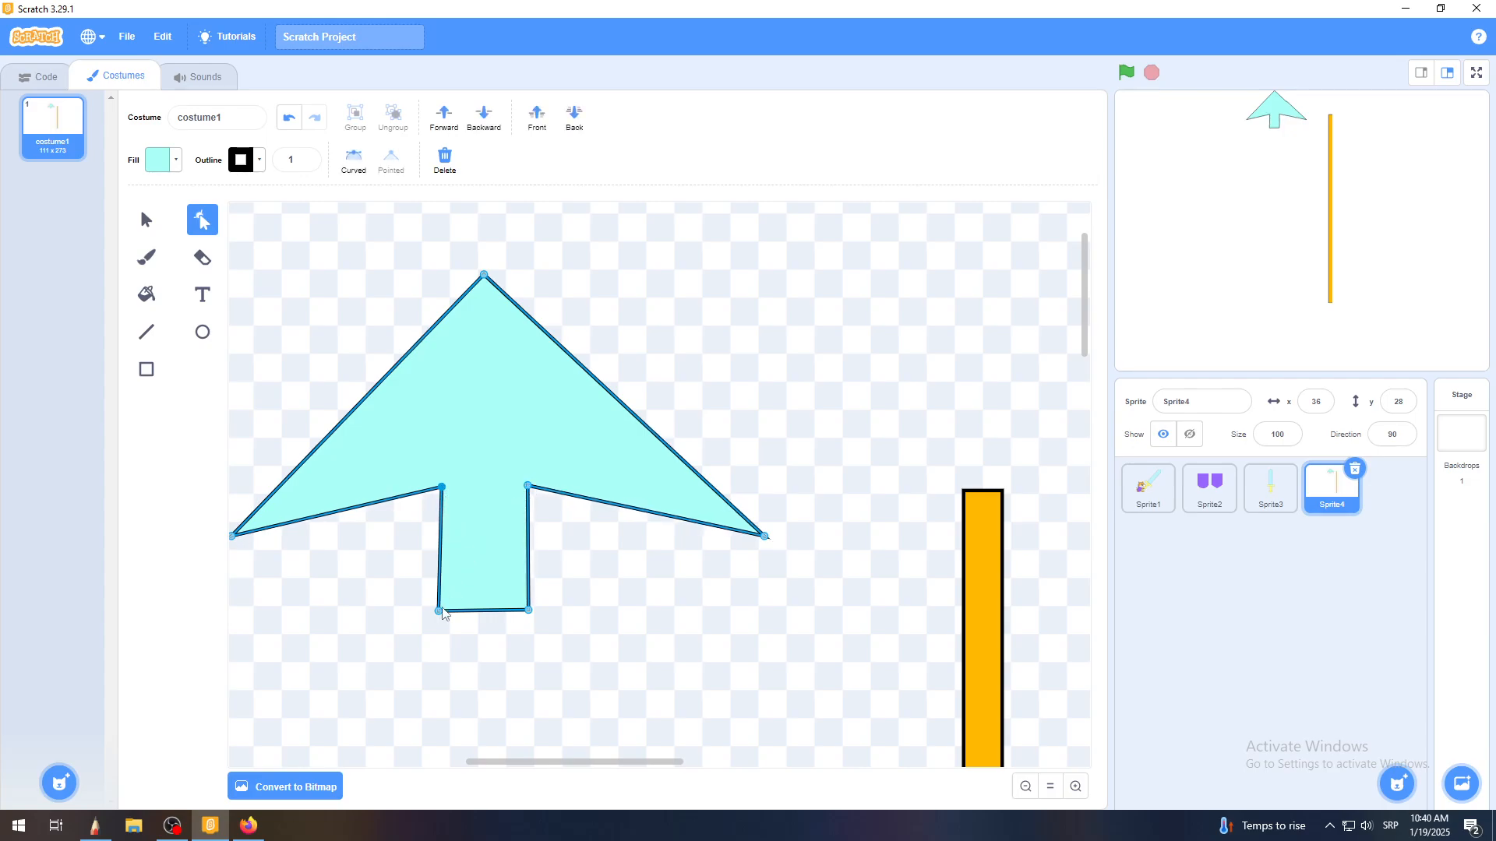
pyautogui.moveTo(438, 612); pyautogui.dragTo(442, 616)
pyautogui.moveTo(765, 536); pyautogui.dragTo(676, 509)
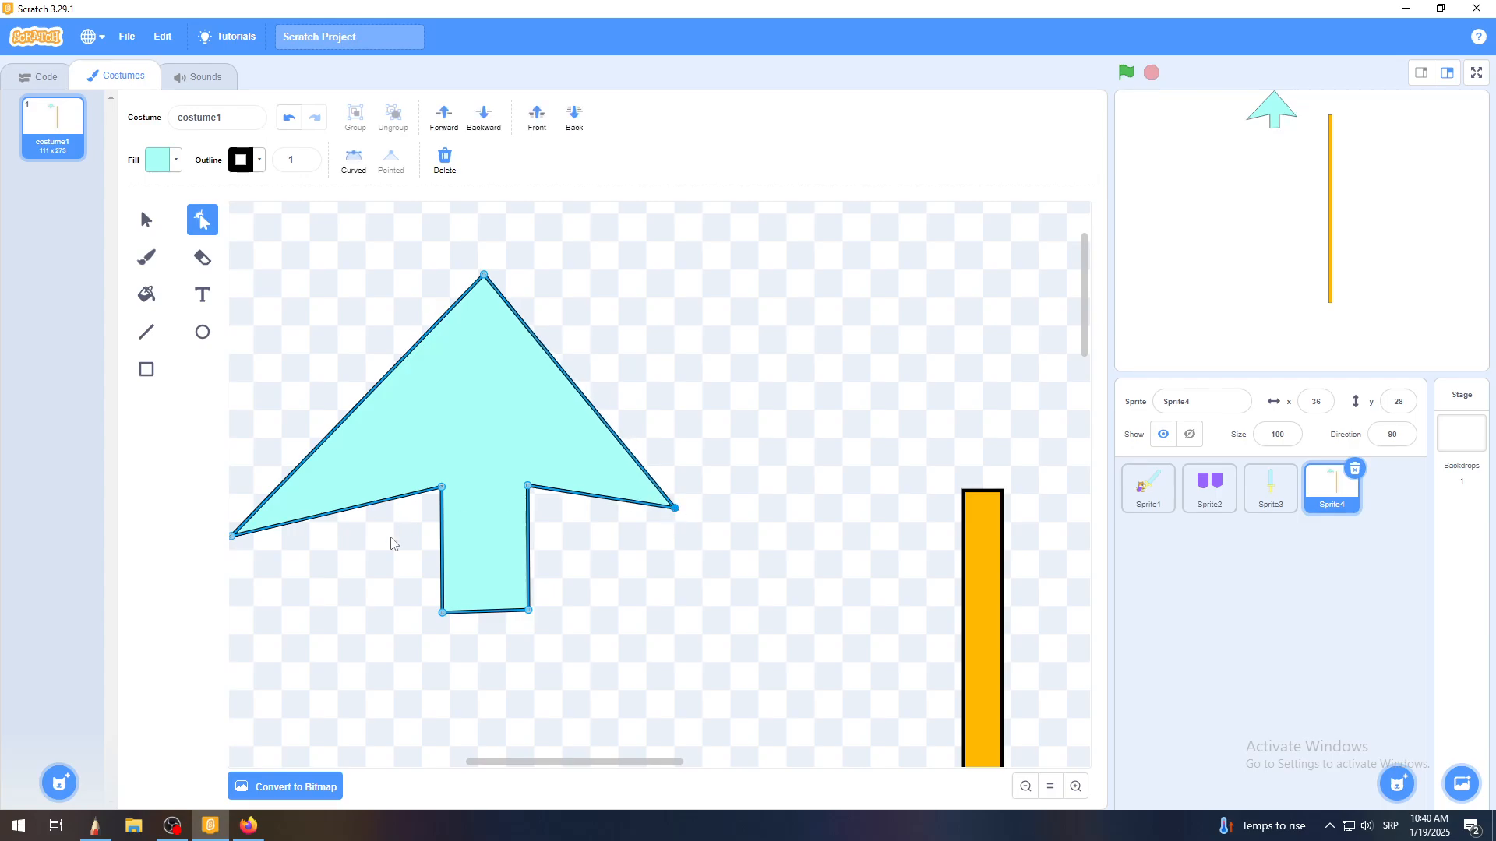
pyautogui.moveTo(585, 763)
pyautogui.mouseDown()
pyautogui.moveTo(568, 763)
pyautogui.moveTo(581, 763)
pyautogui.mouseUp()
pyautogui.moveTo(340, 540); pyautogui.dragTo(430, 526)
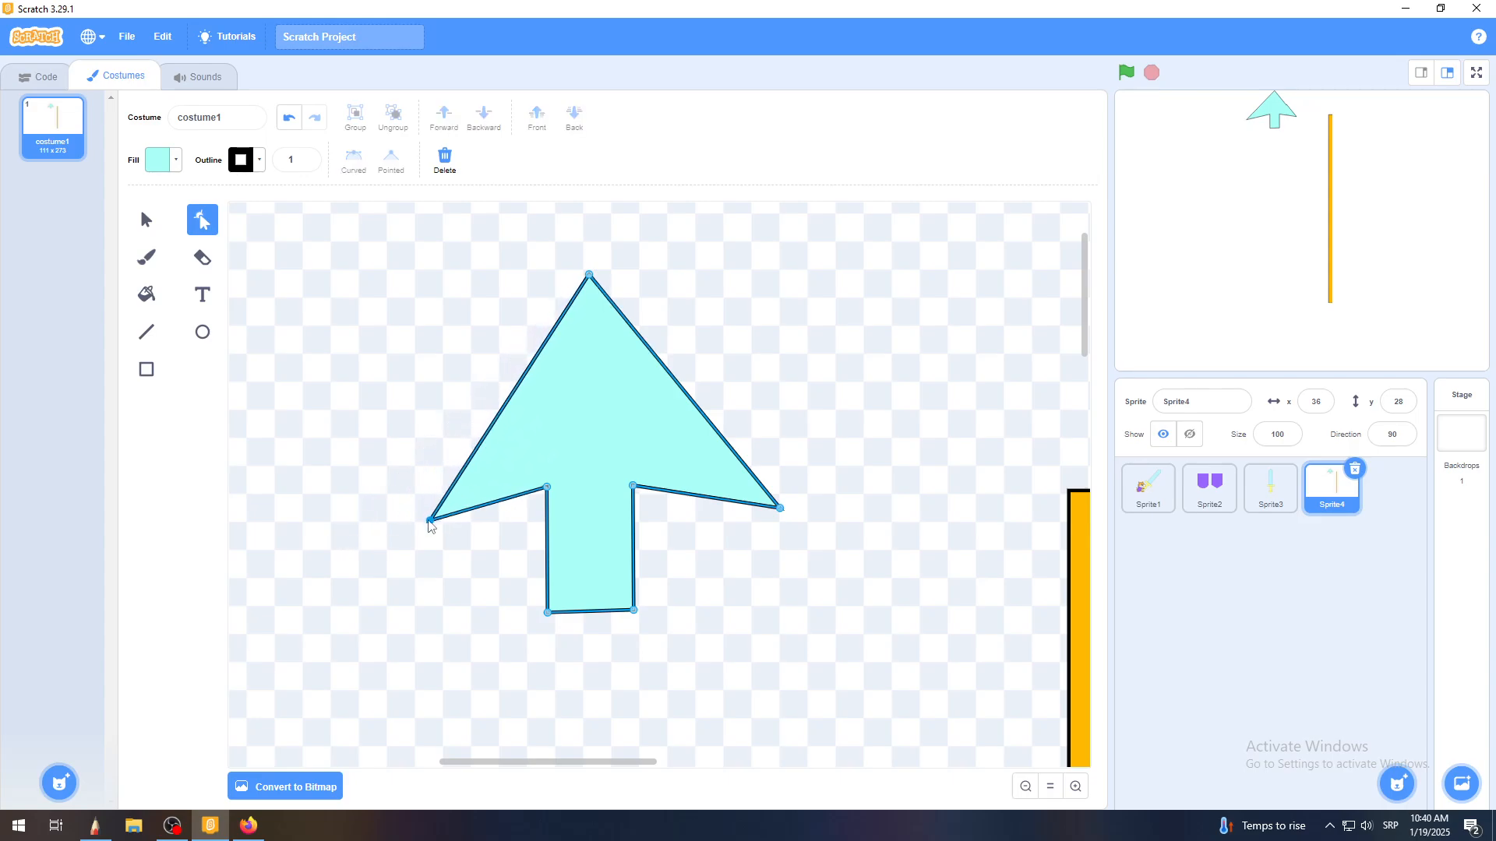
pyautogui.moveTo(777, 514); pyautogui.dragTo(757, 519)
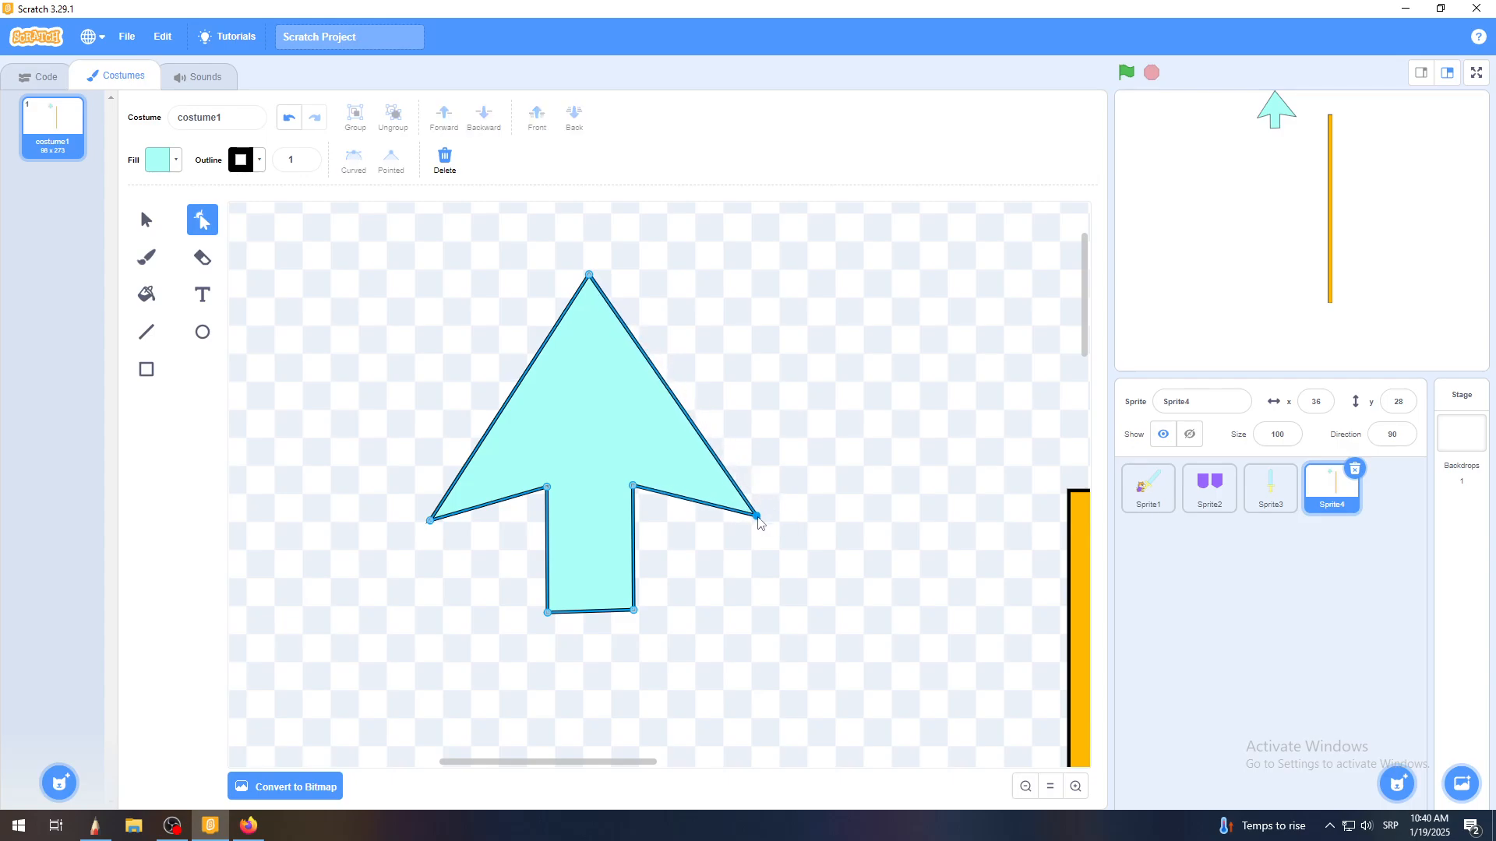
# Fine-tune the neck's upper right and lower left corners to even out its sides and level its bottom edge
pyautogui.moveTo(633, 493); pyautogui.dragTo(630, 494)
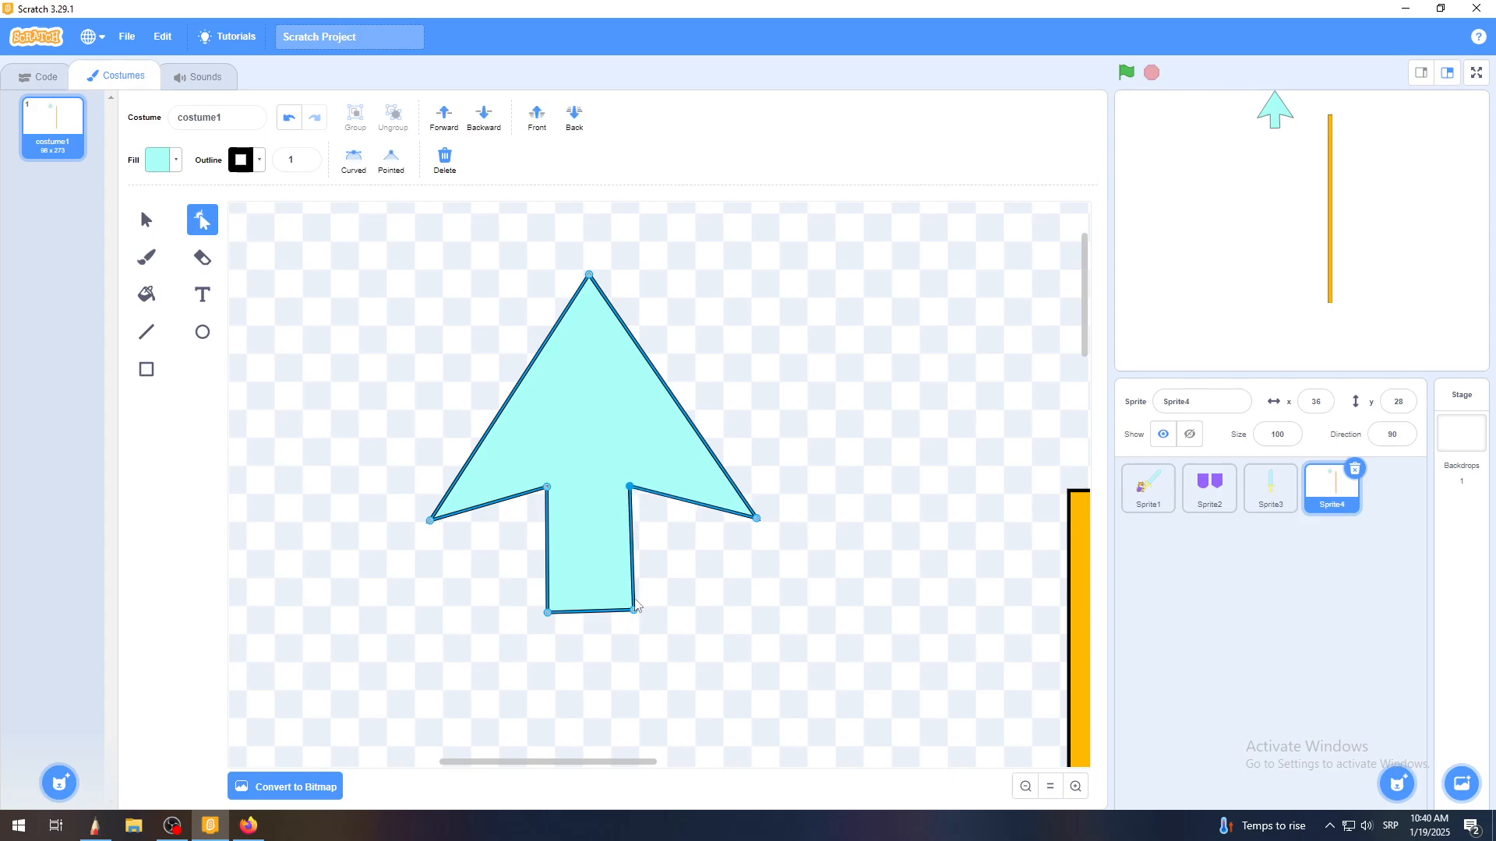
pyautogui.moveTo(548, 613); pyautogui.dragTo(547, 612)
pyautogui.moveTo(631, 488); pyautogui.dragTo(631, 491)
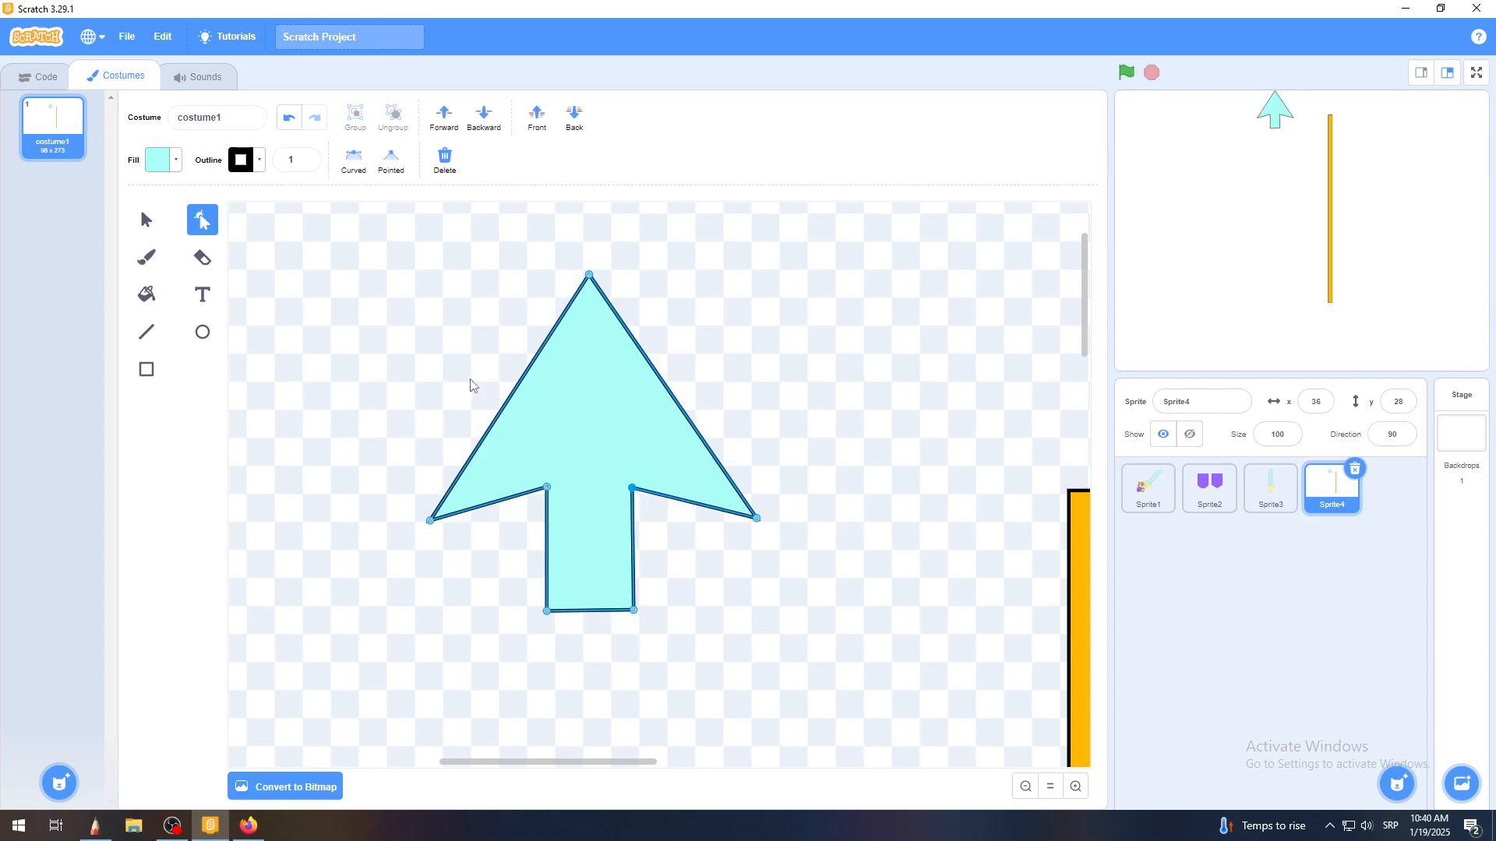
pyautogui.click(429, 369)
# Scale down the whole arrowhead and place it on the top end of the orange shaft
pyautogui.click(145, 221)
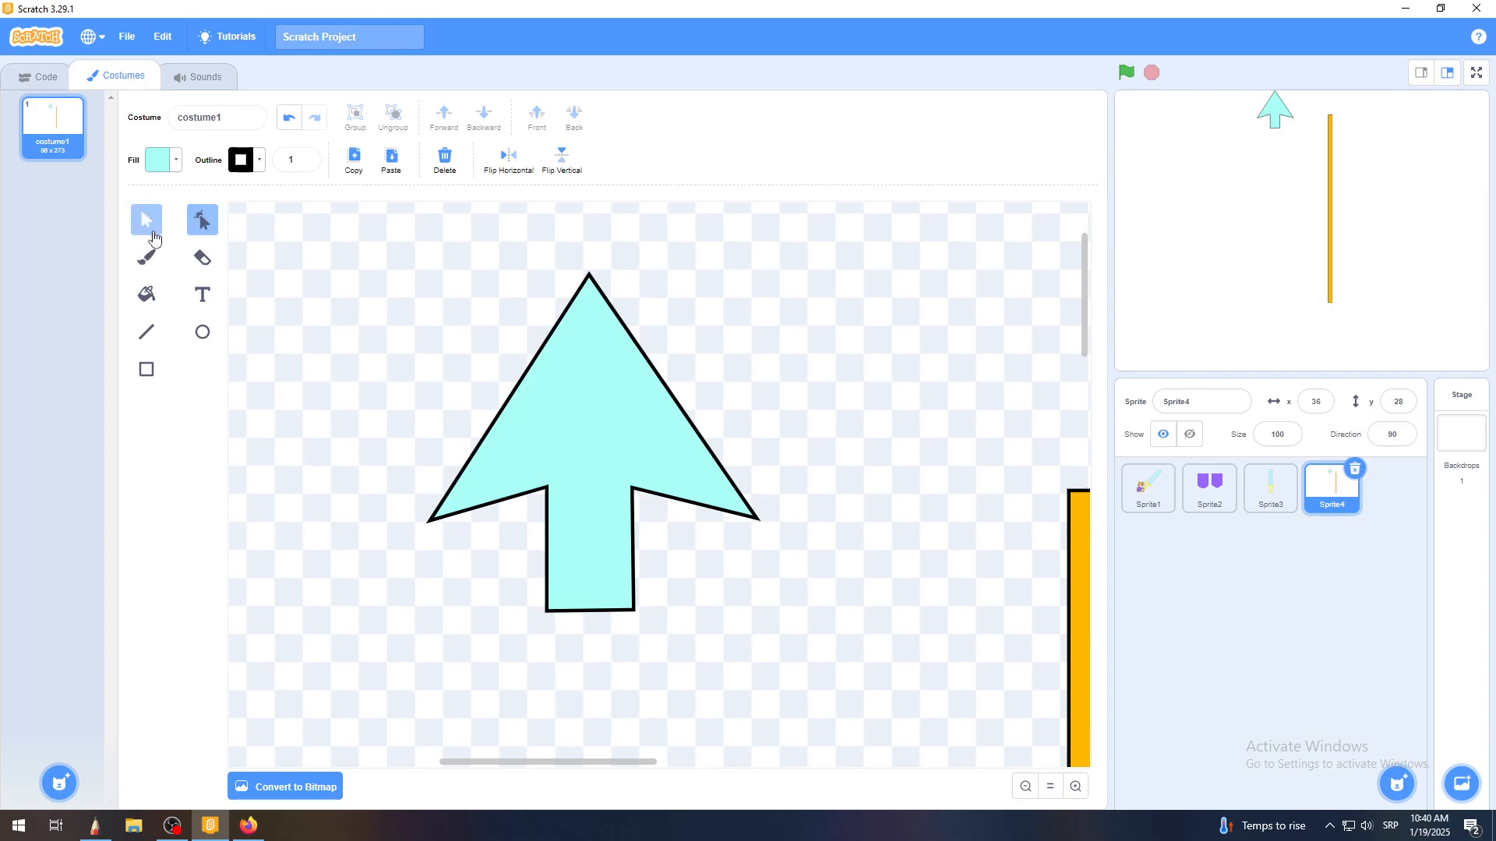
pyautogui.click(582, 394)
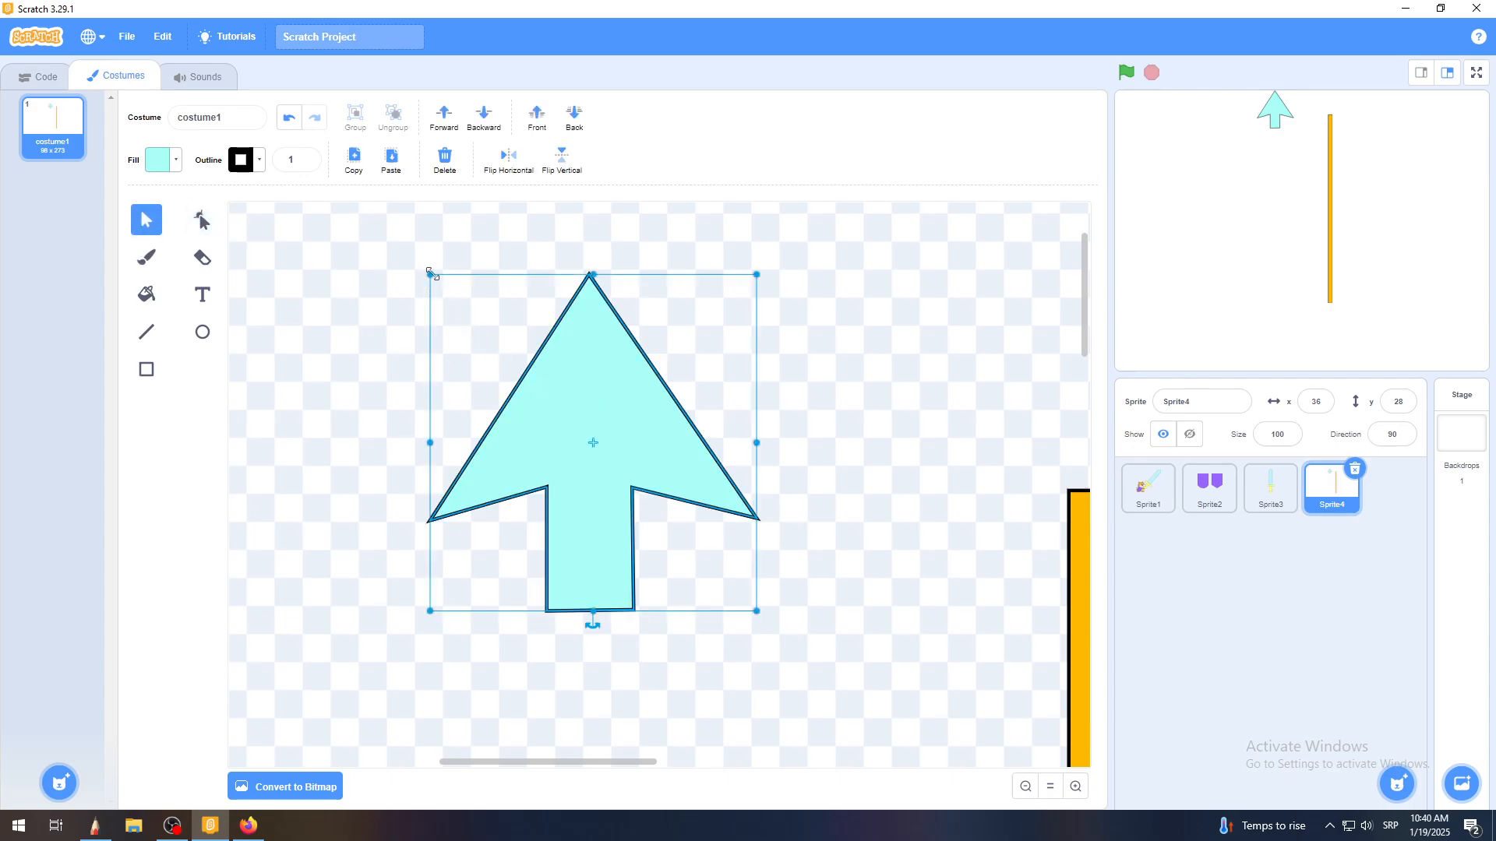
pyautogui.moveTo(429, 273); pyautogui.dragTo(532, 379)
pyautogui.moveTo(625, 769)
pyautogui.mouseDown()
pyautogui.moveTo(727, 774)
pyautogui.moveTo(680, 768)
pyautogui.mouseUp()
pyautogui.moveTo(470, 497); pyautogui.dragTo(915, 429)
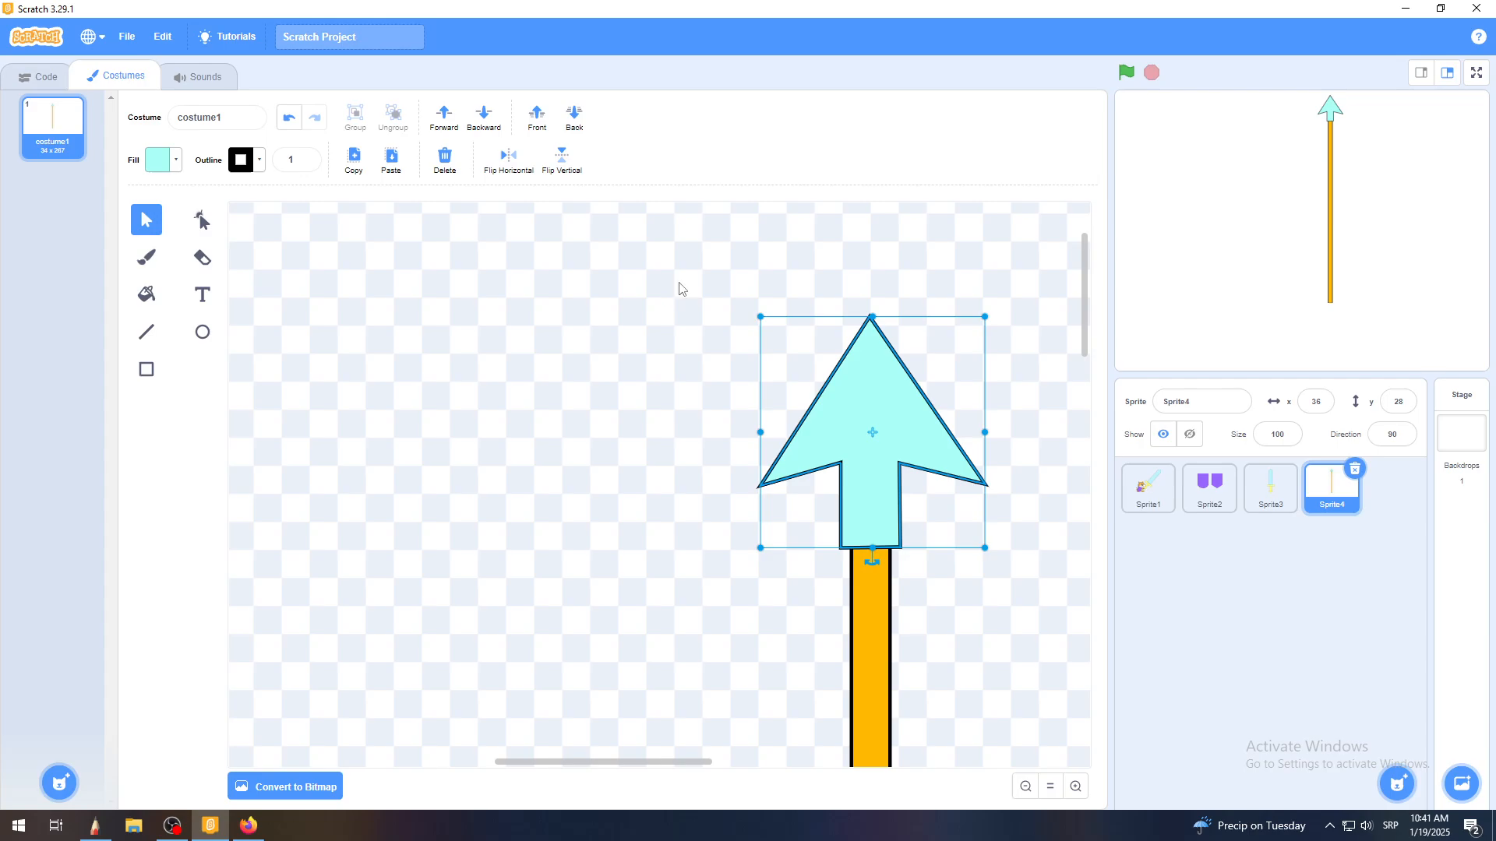
# Bring the arrowhead in front of the shaft, shrink it slightly and center it on the shaft
pyautogui.click(575, 116)
pyautogui.click(536, 118)
pyautogui.moveTo(759, 315); pyautogui.dragTo(774, 329)
pyautogui.moveTo(876, 394); pyautogui.dragTo(869, 400)
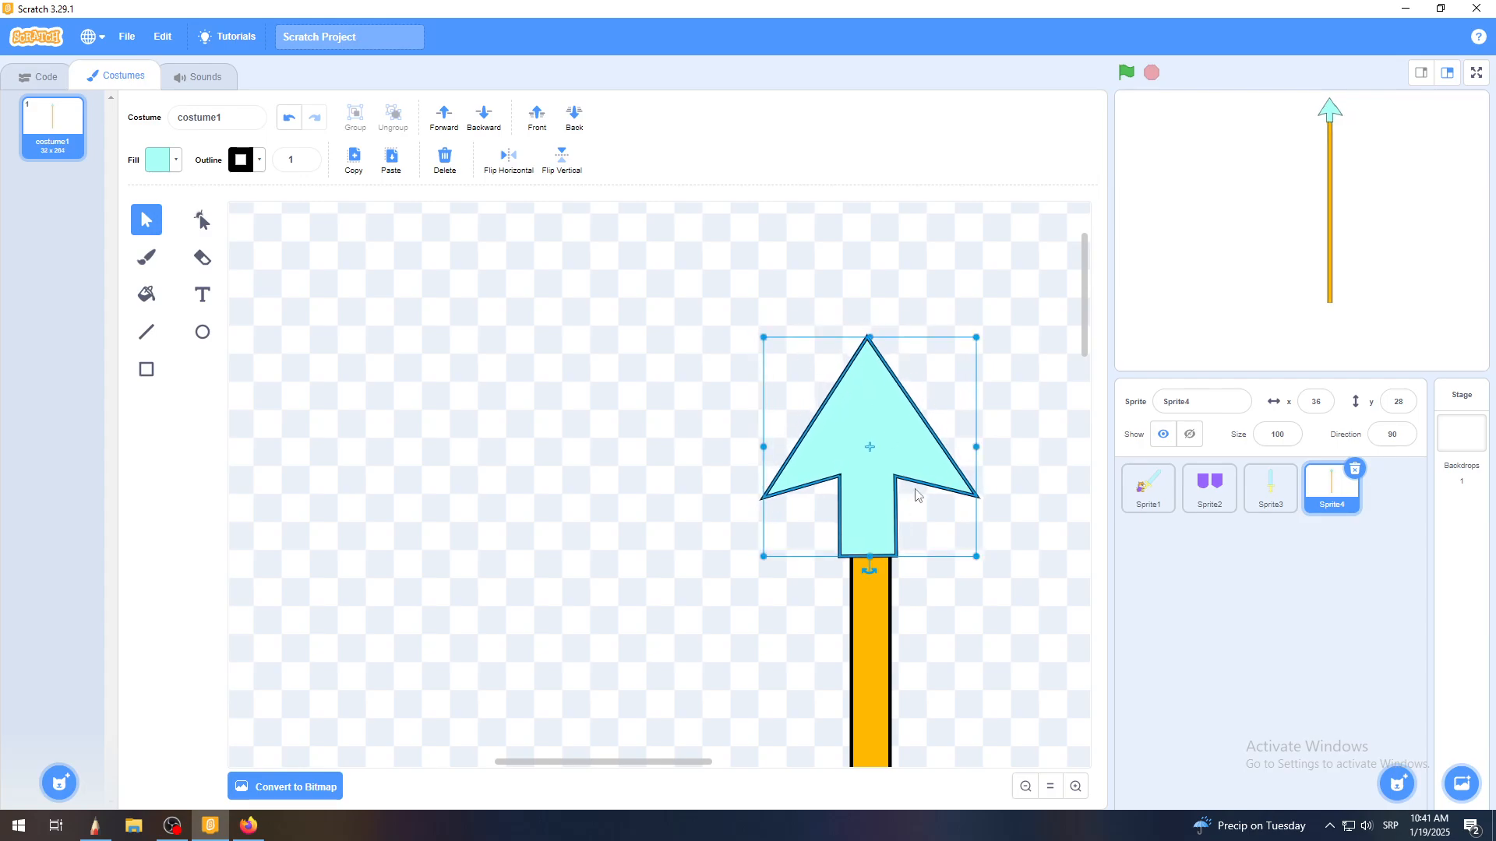
# Examine the whole arrow and the joint where the arrowhead meets the shaft
pyautogui.click(1050, 788)
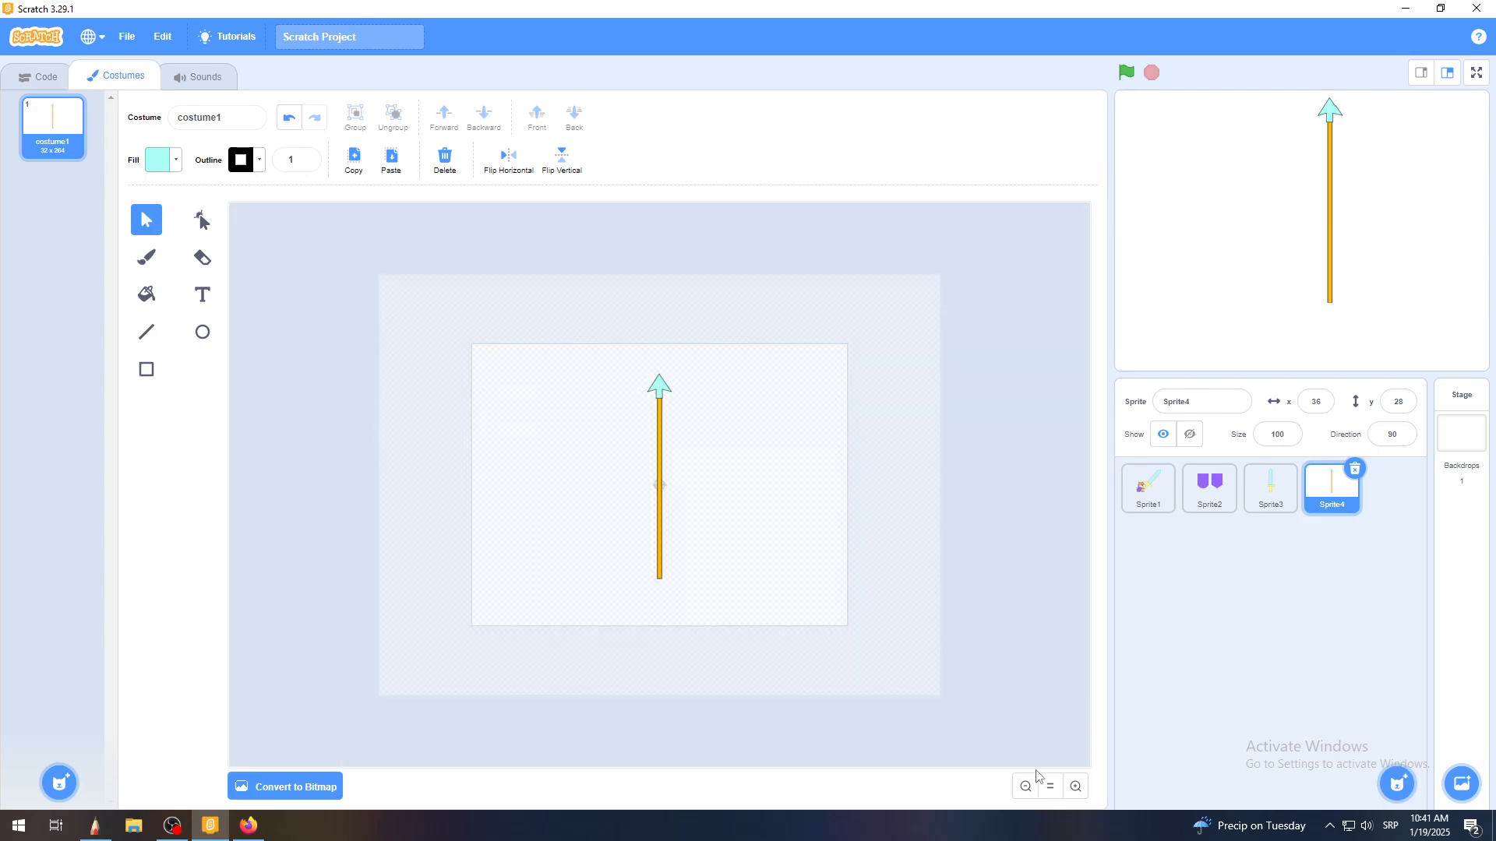
pyautogui.click(1075, 789)
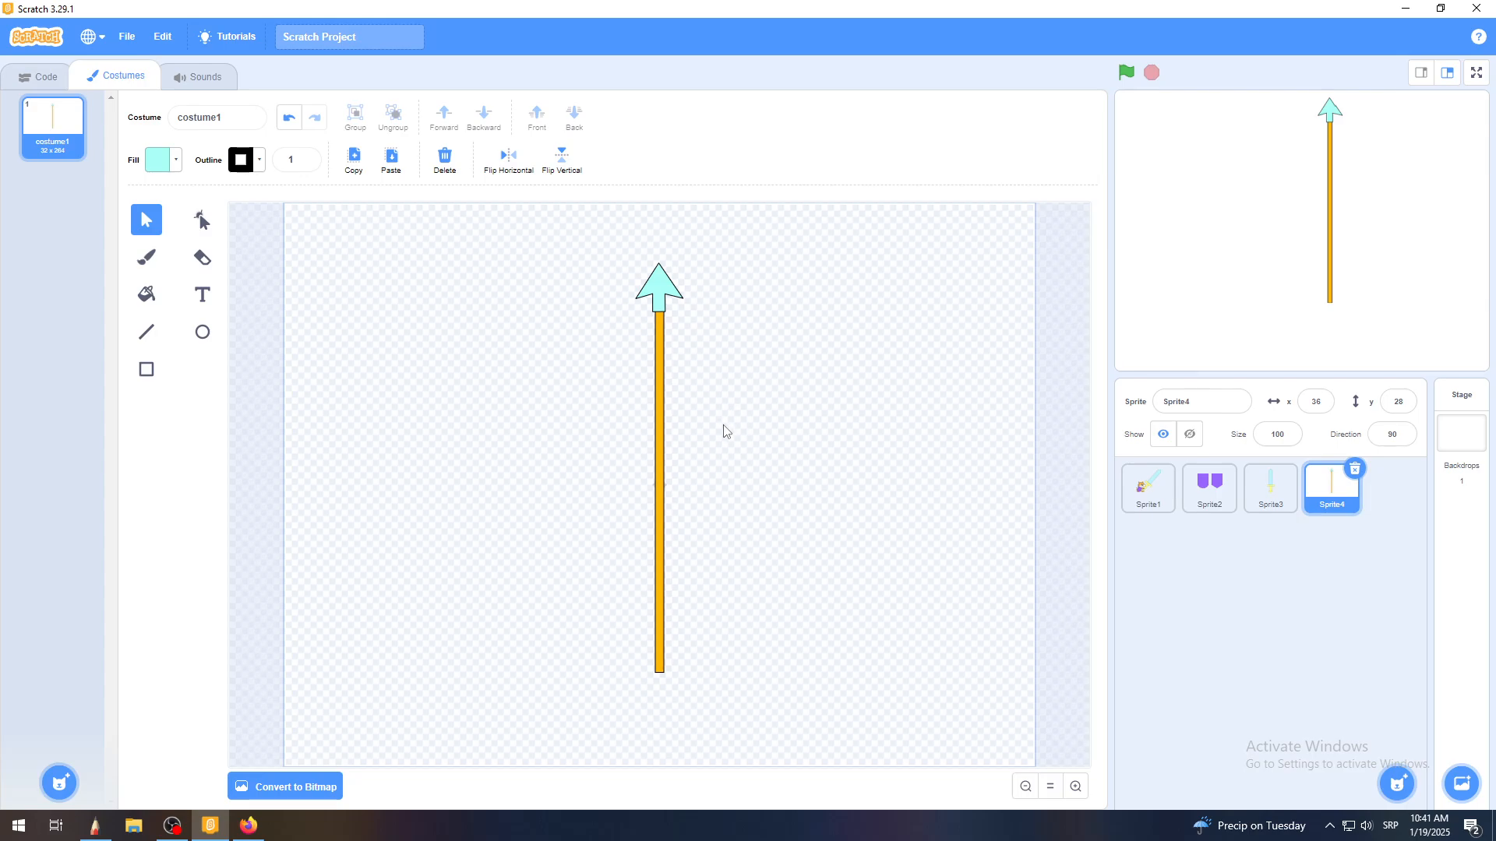
pyautogui.click(1076, 786)
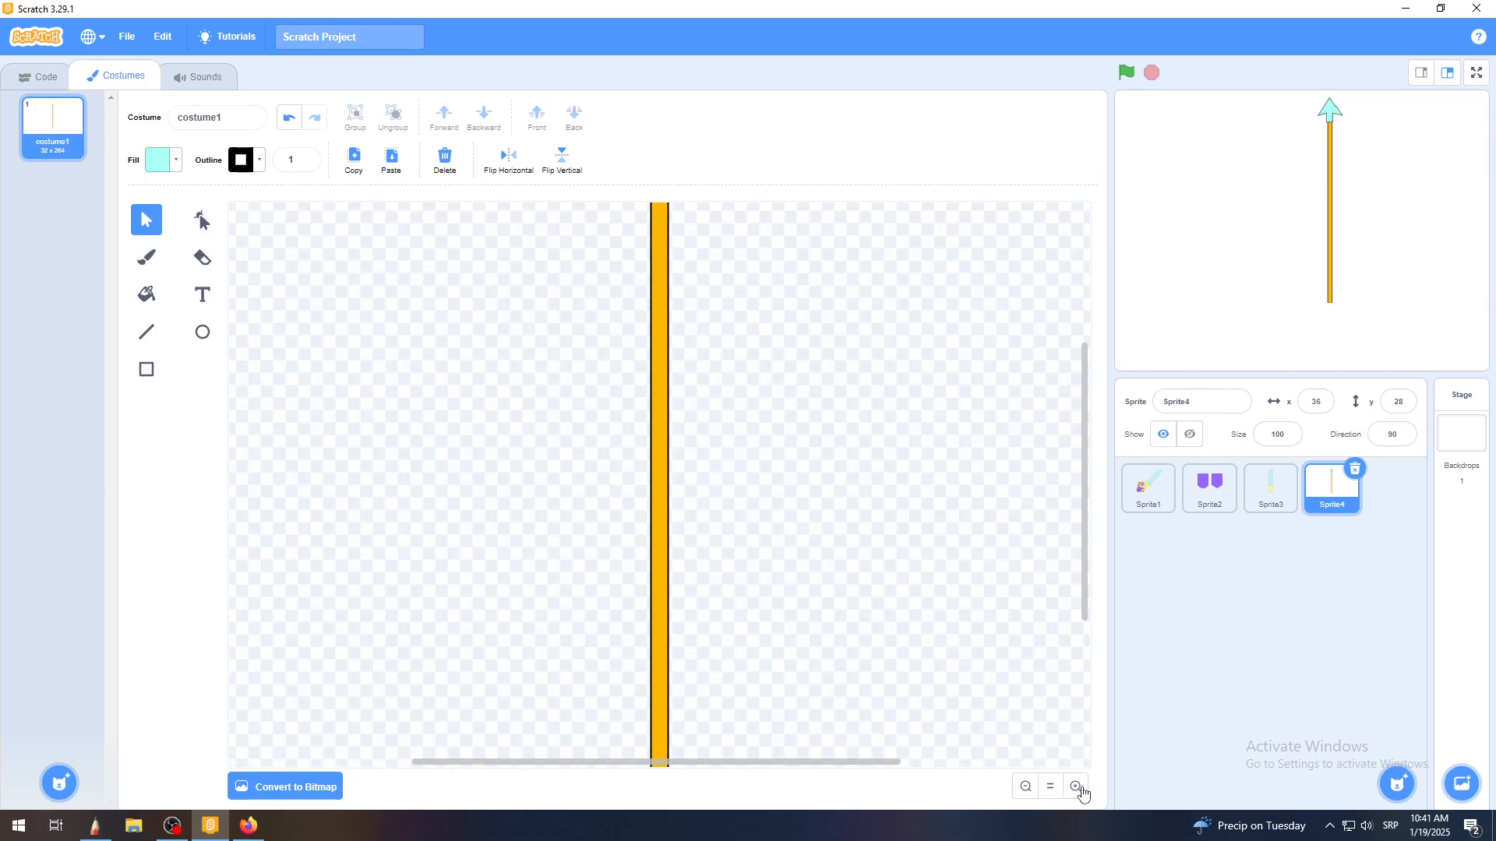
pyautogui.click(1076, 787)
pyautogui.scroll(5, 1085, 529)
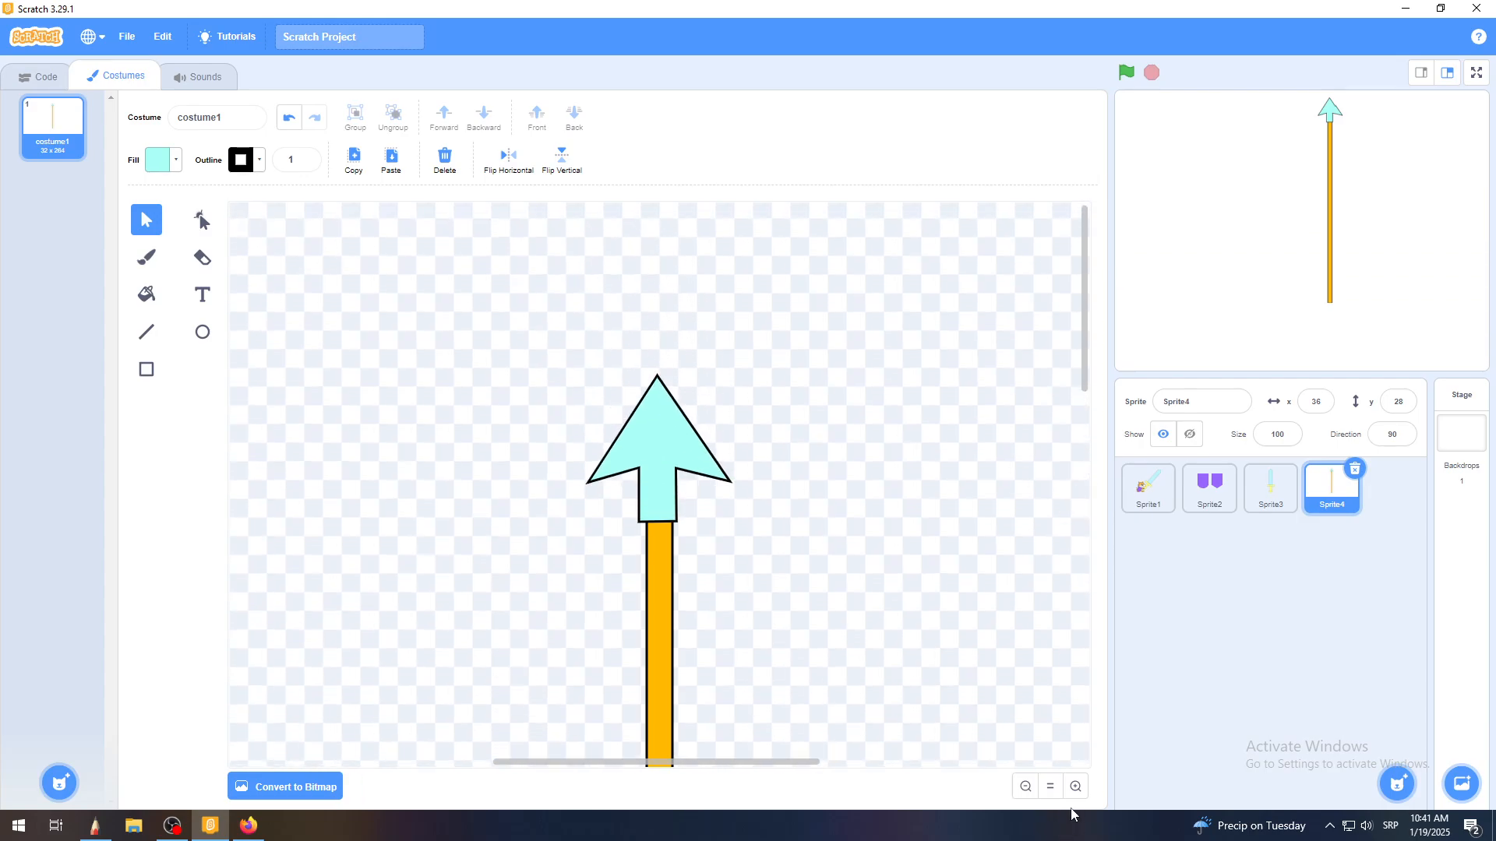
pyautogui.click(1076, 787)
pyautogui.click(1076, 787)
pyautogui.click(1075, 788)
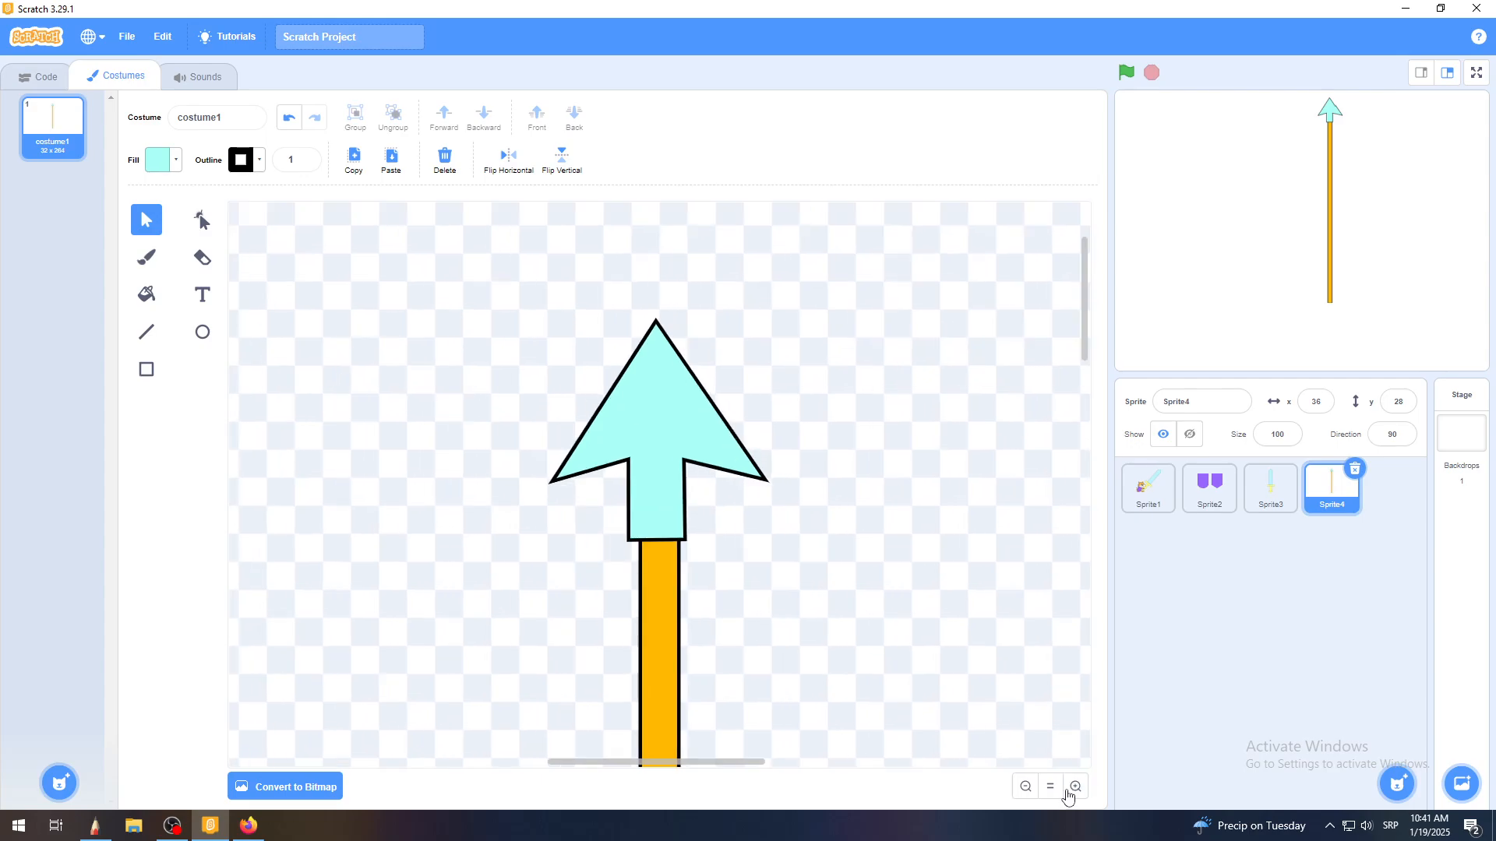
# Draw a closed black triangle outline beside the turquoise arrowhead with the Line tool
pyautogui.click(143, 340)
pyautogui.moveTo(347, 445)
pyautogui.mouseDown()
pyautogui.moveTo(435, 313)
pyautogui.moveTo(478, 411)
pyautogui.moveTo(517, 448)
pyautogui.mouseUp()
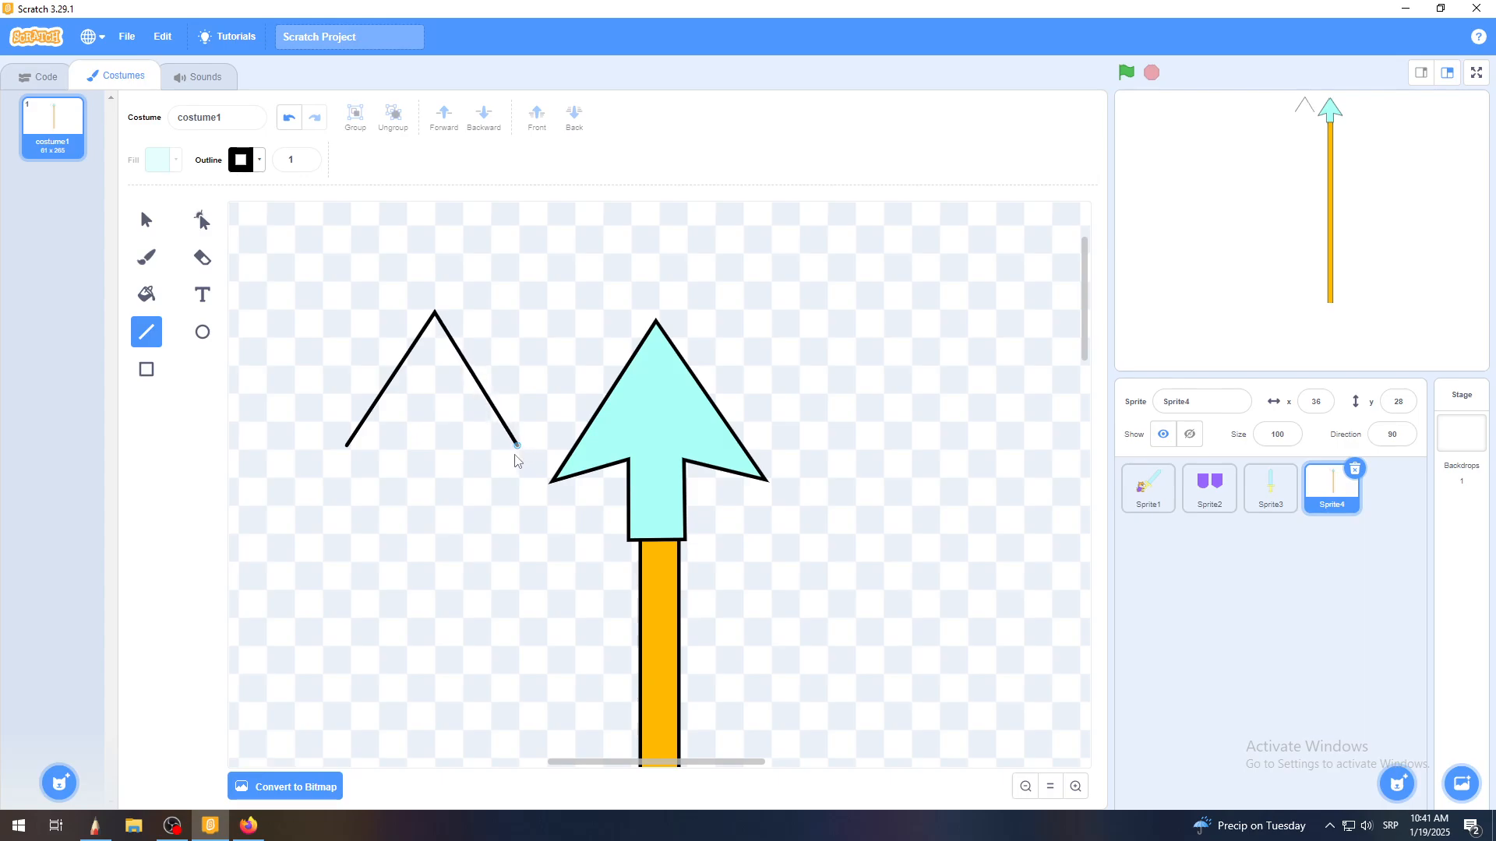
pyautogui.click(1076, 788)
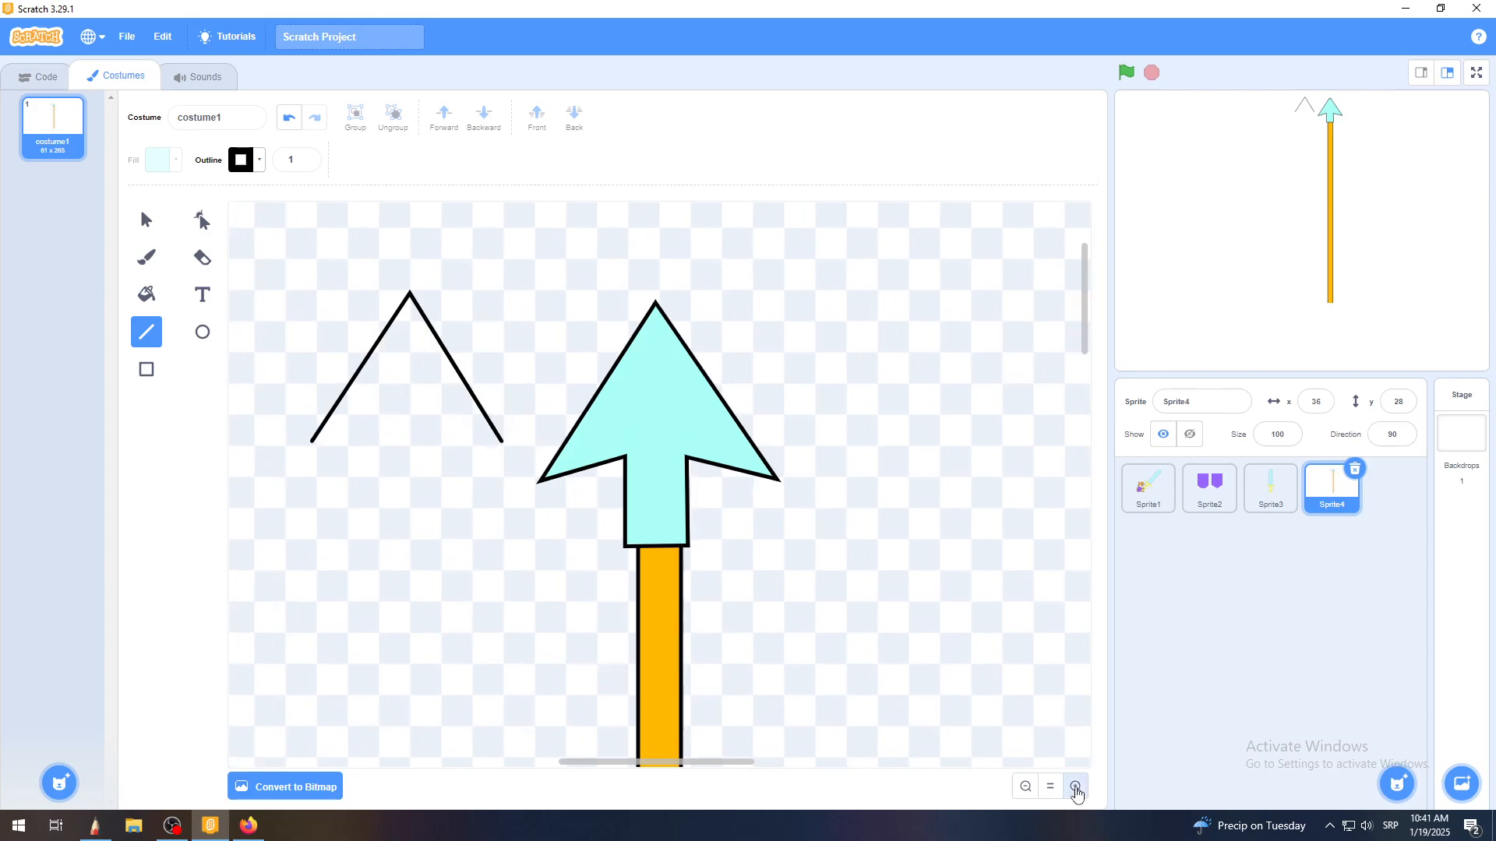
pyautogui.click(1076, 788)
pyautogui.click(1076, 788)
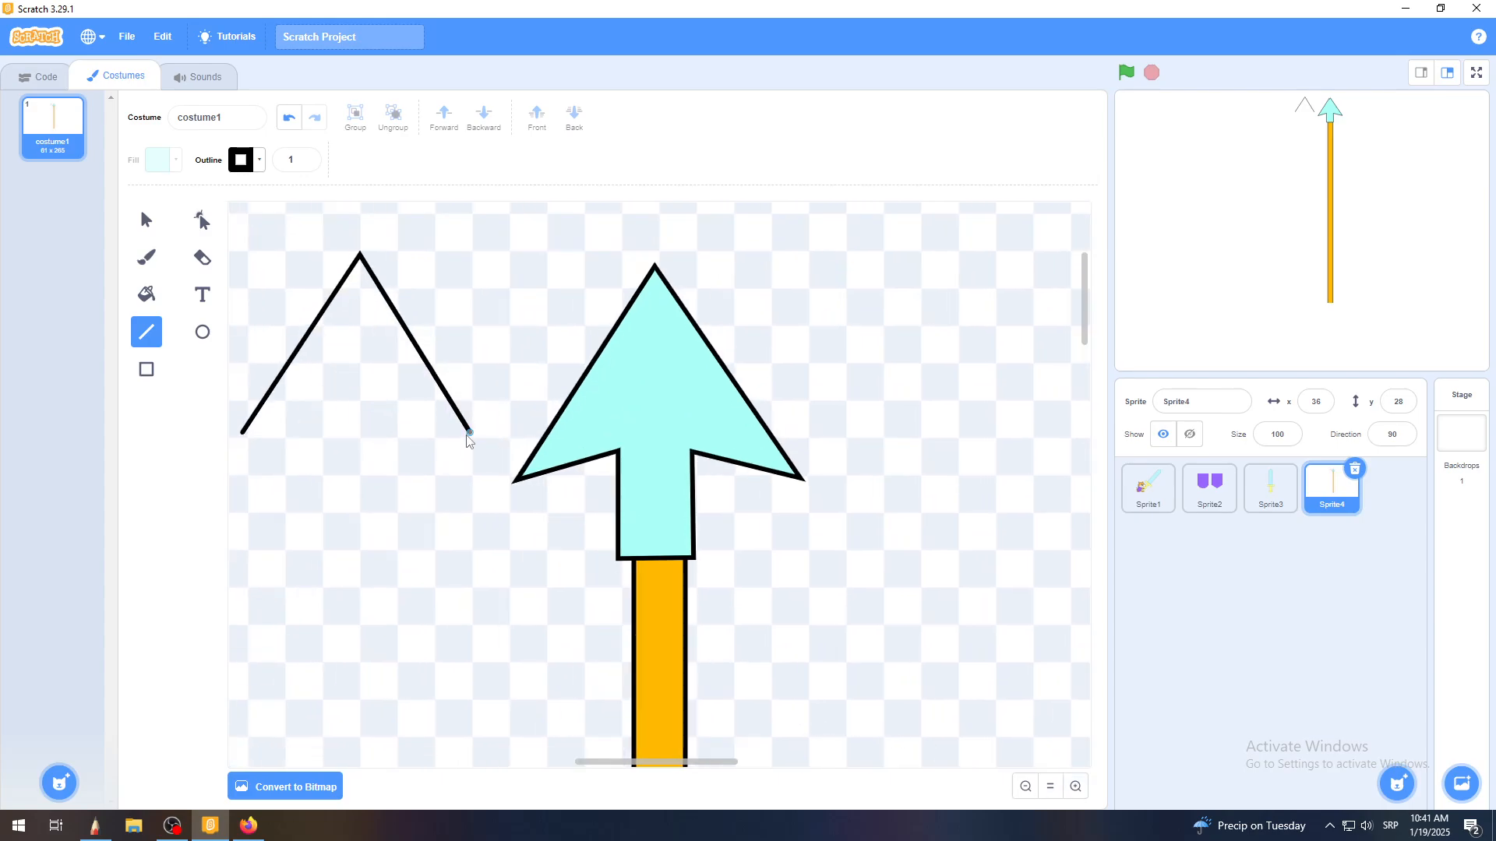
pyautogui.moveTo(468, 438); pyautogui.dragTo(243, 436)
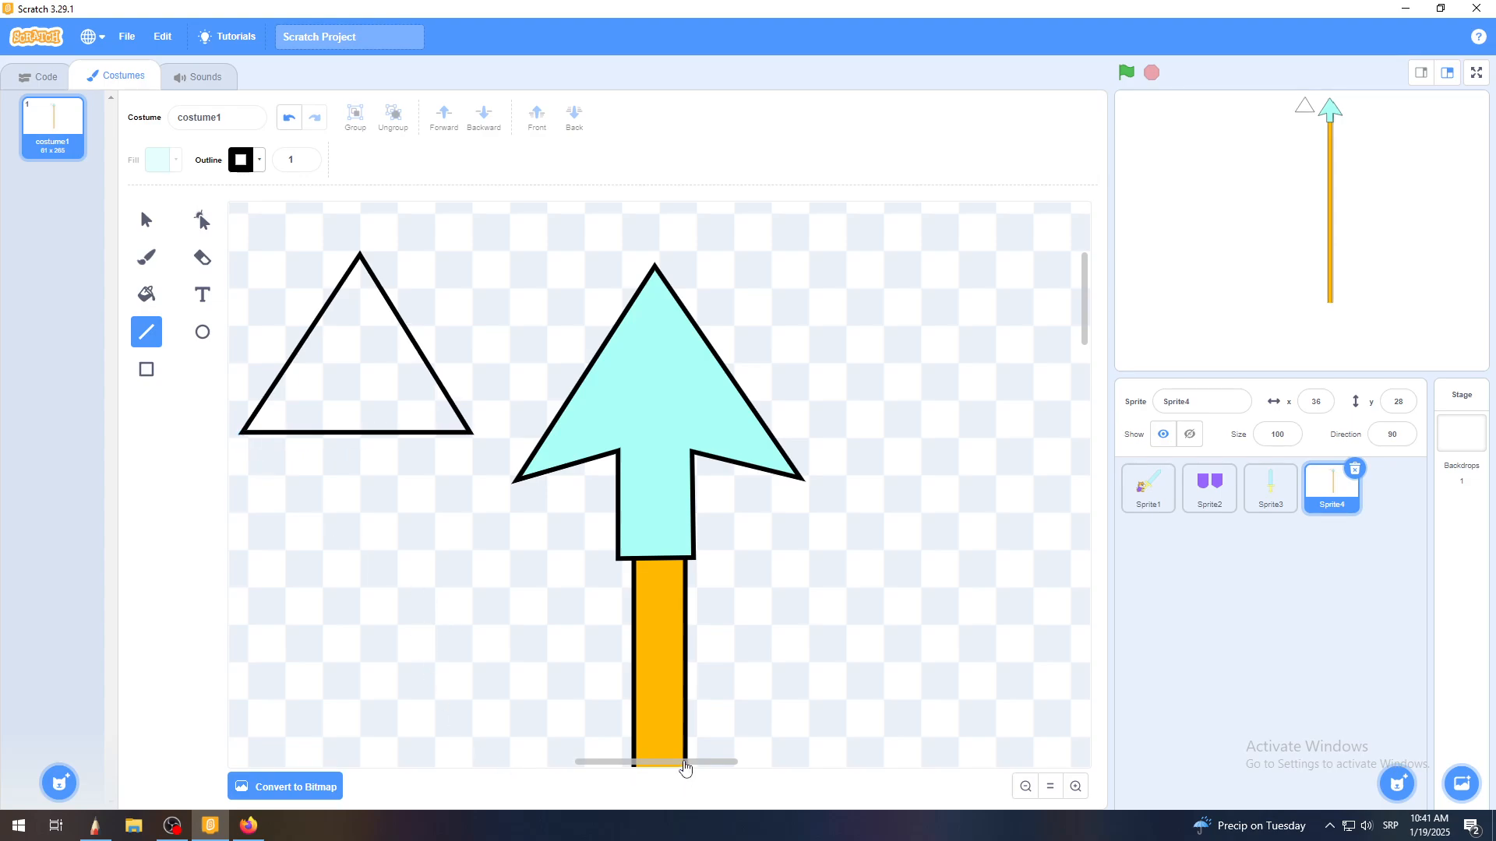
# Try drawing three roughly vertical neck lines below the triangle with the Line tool
pyautogui.moveTo(684, 762); pyautogui.dragTo(631, 761)
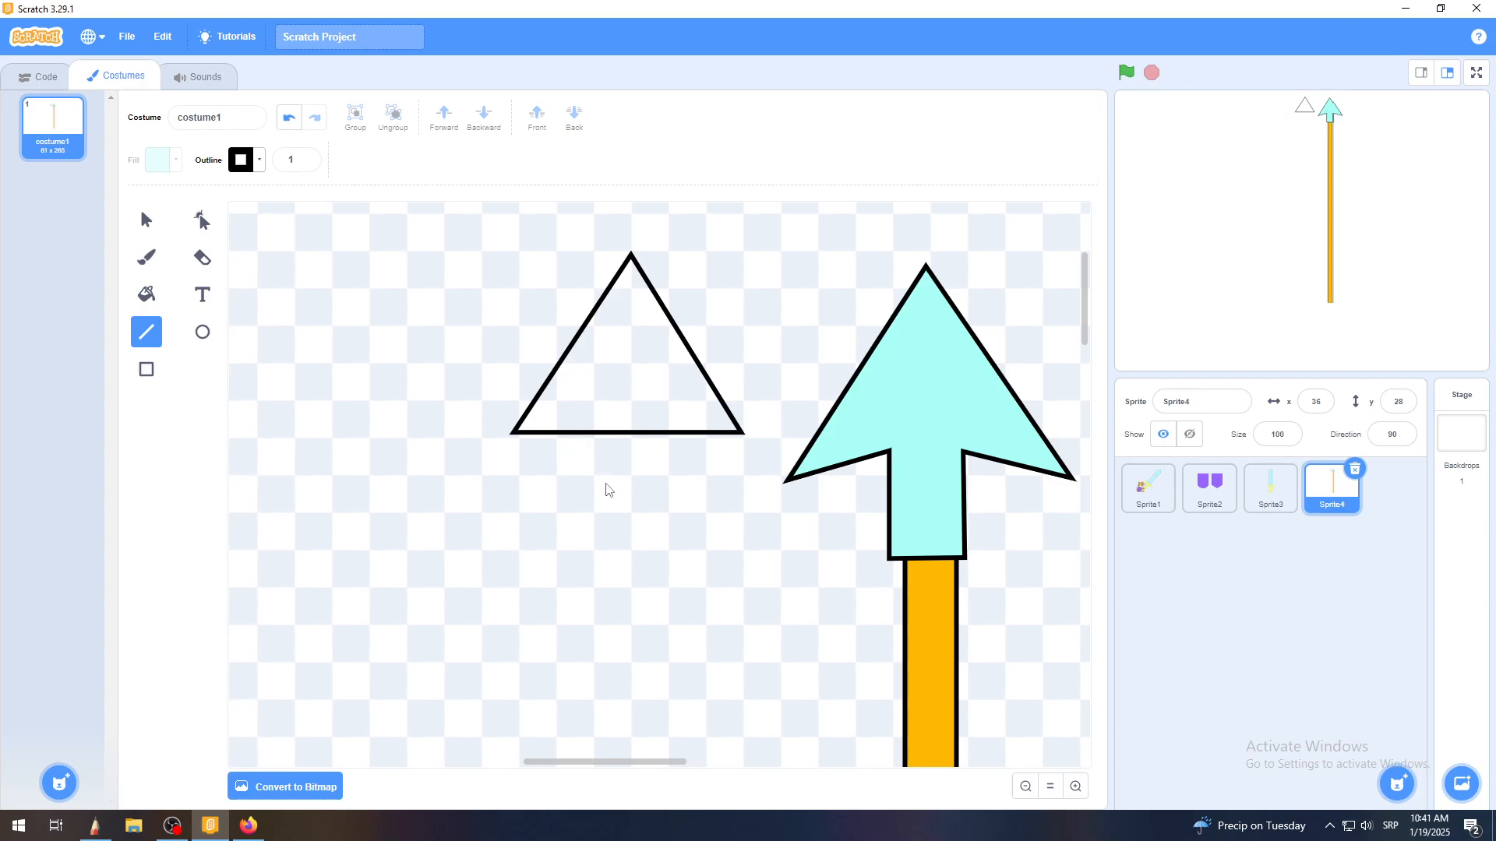
pyautogui.moveTo(597, 436); pyautogui.dragTo(594, 591)
pyautogui.moveTo(655, 414); pyautogui.dragTo(648, 580)
pyautogui.moveTo(640, 436)
pyautogui.mouseDown()
pyautogui.moveTo(647, 568)
pyautogui.moveTo(638, 558)
pyautogui.mouseUp()
pyautogui.click(1075, 787)
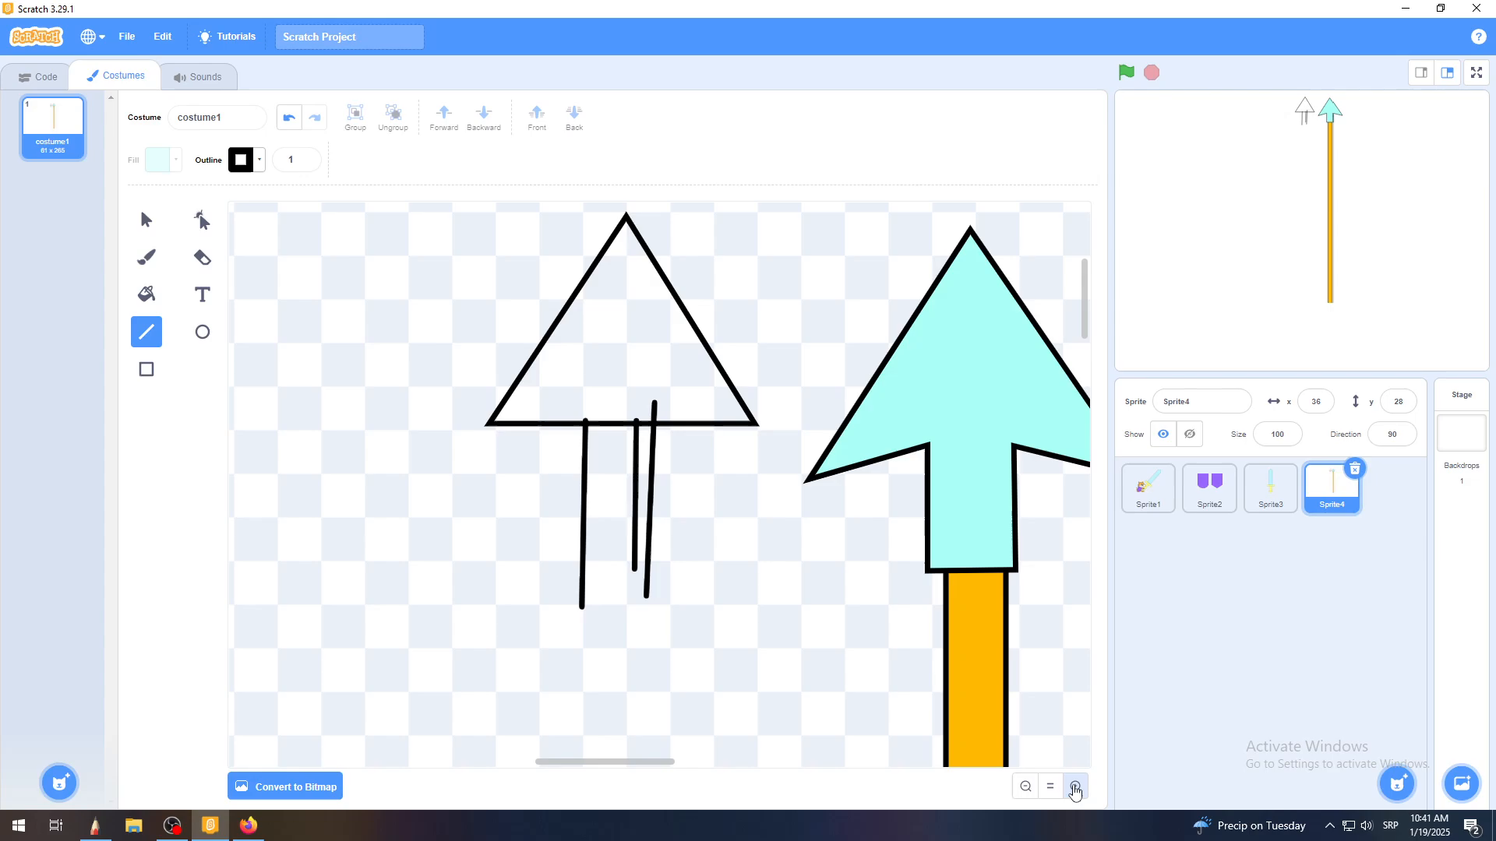
pyautogui.click(1075, 786)
pyautogui.click(1075, 787)
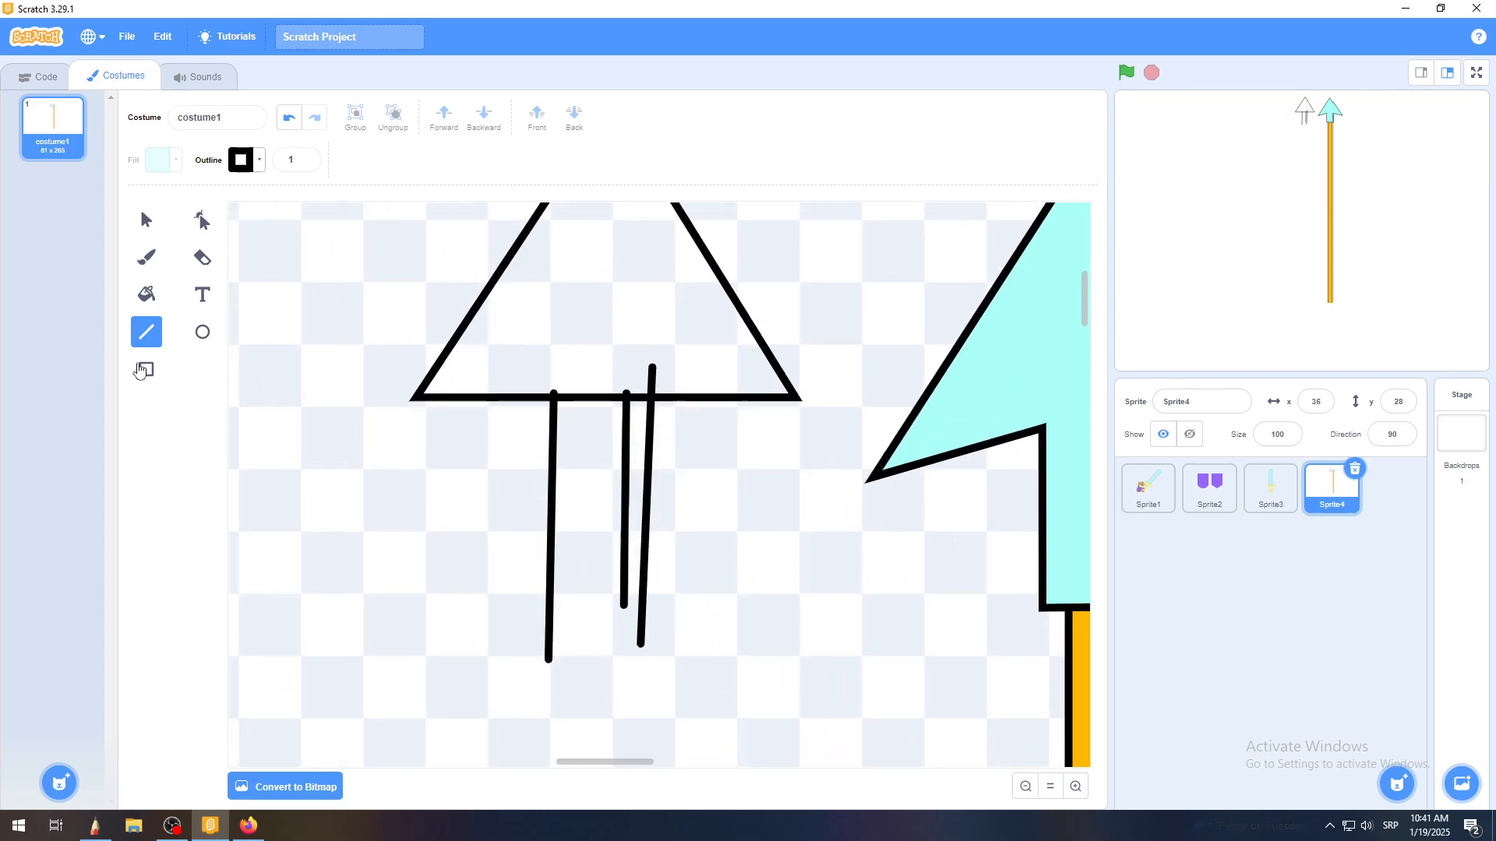
# Undo the three neck lines drawn below the triangle
pyautogui.click(145, 220)
pyautogui.click(549, 511)
pyautogui.click(547, 510)
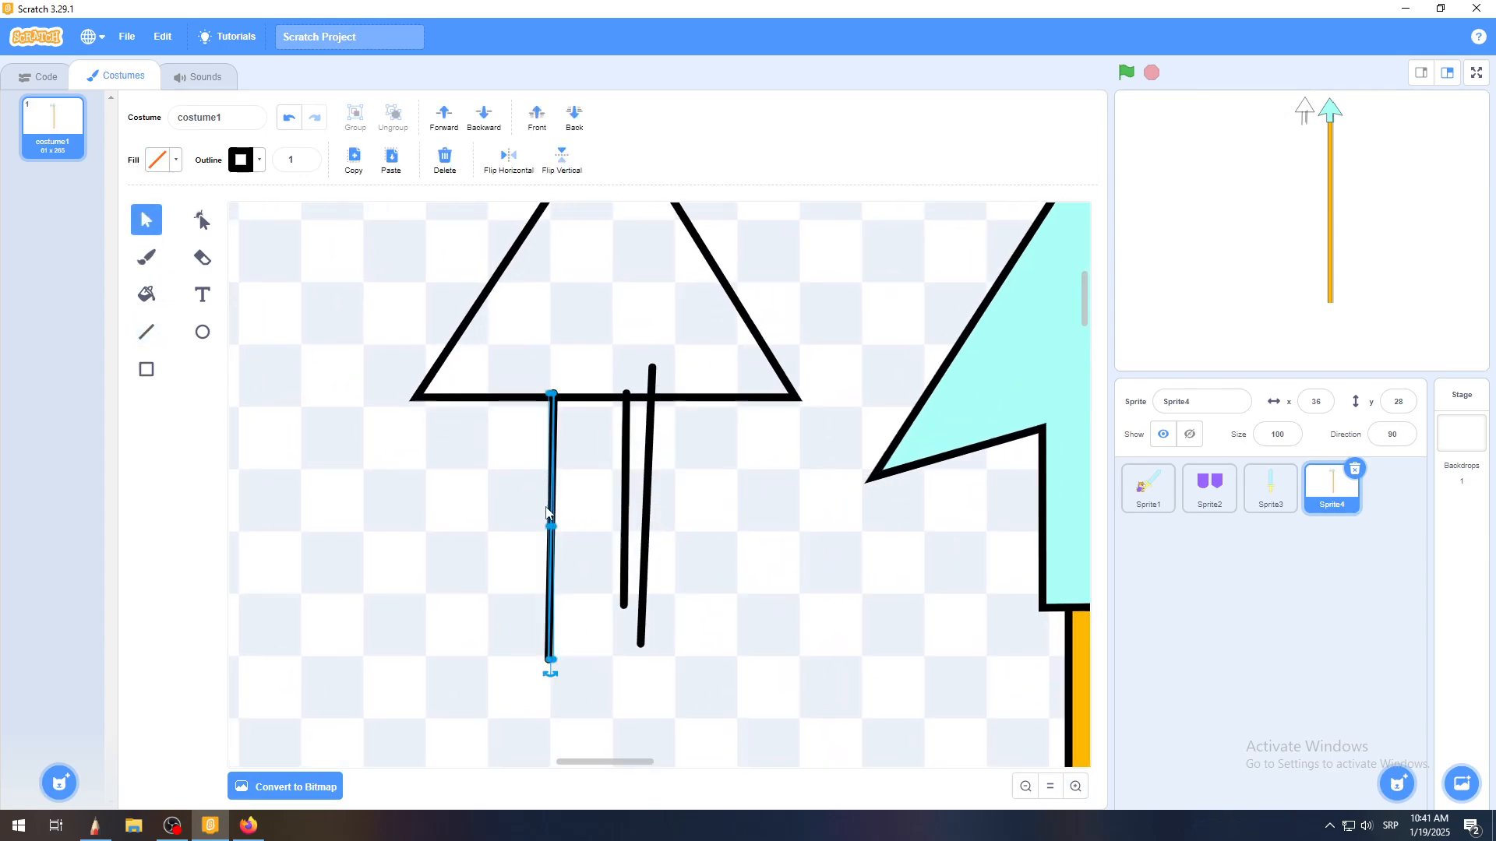
pyautogui.click(293, 127)
pyautogui.click(294, 128)
pyautogui.click(294, 127)
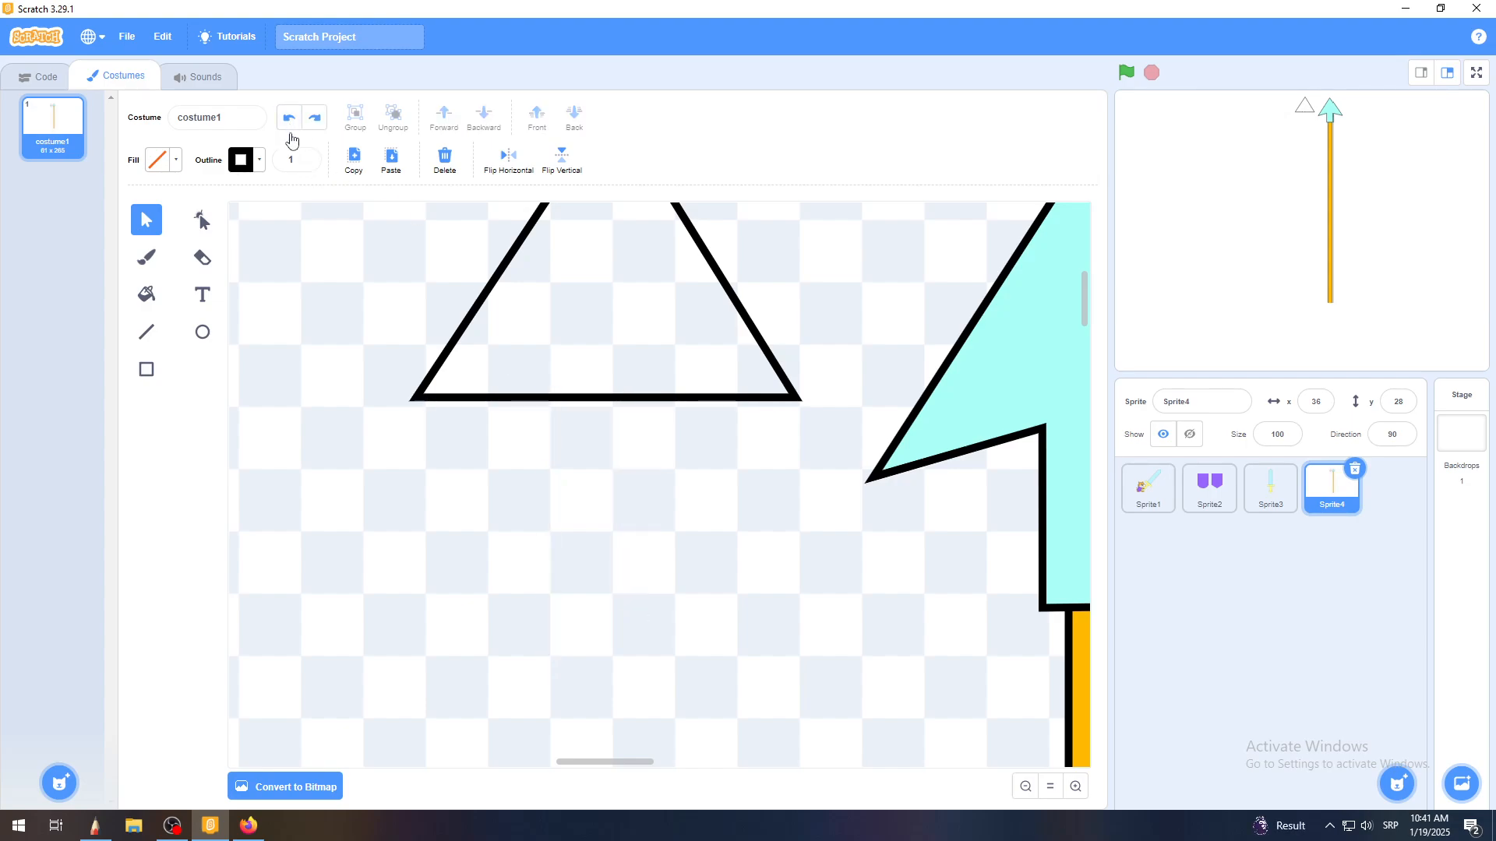
# Try reshaping the triangle's base into the left side of a neck with two new points, making the upper one pointed
pyautogui.click(200, 222)
pyautogui.click(560, 403)
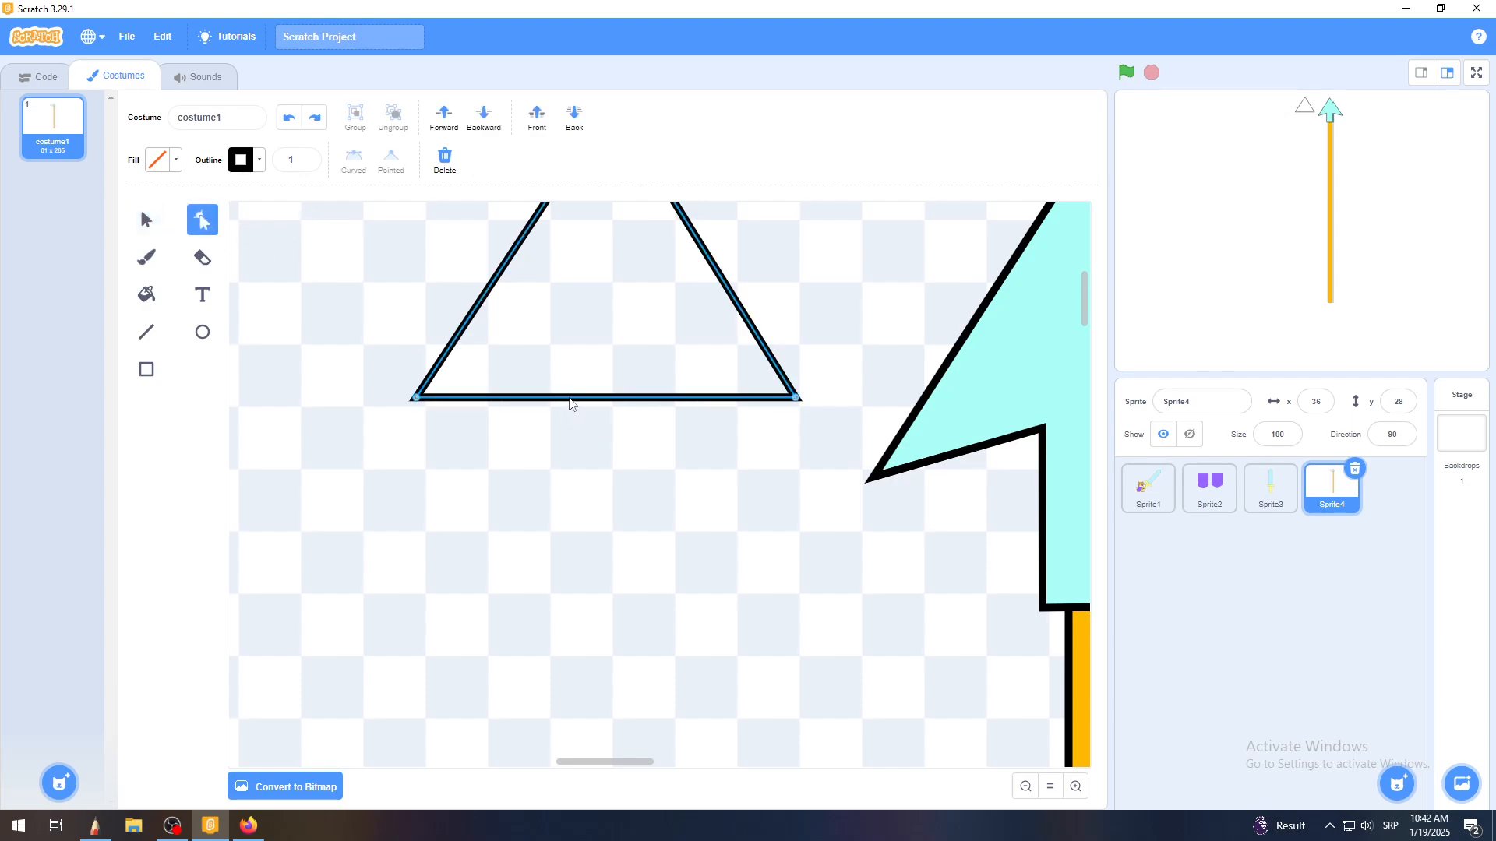
pyautogui.click(570, 401)
pyautogui.moveTo(569, 402); pyautogui.dragTo(566, 521)
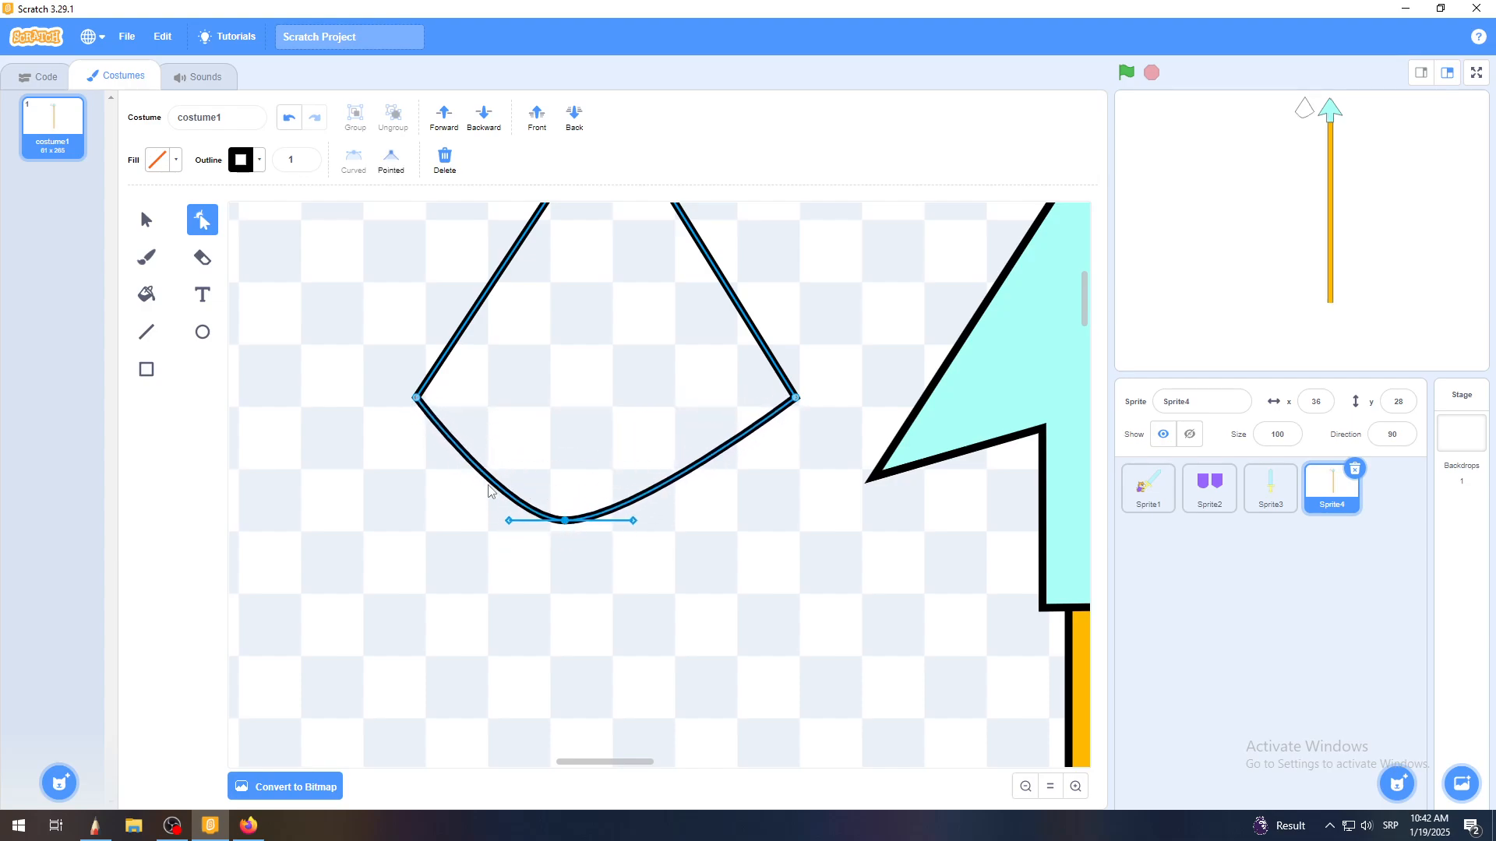
pyautogui.moveTo(489, 491); pyautogui.dragTo(553, 407)
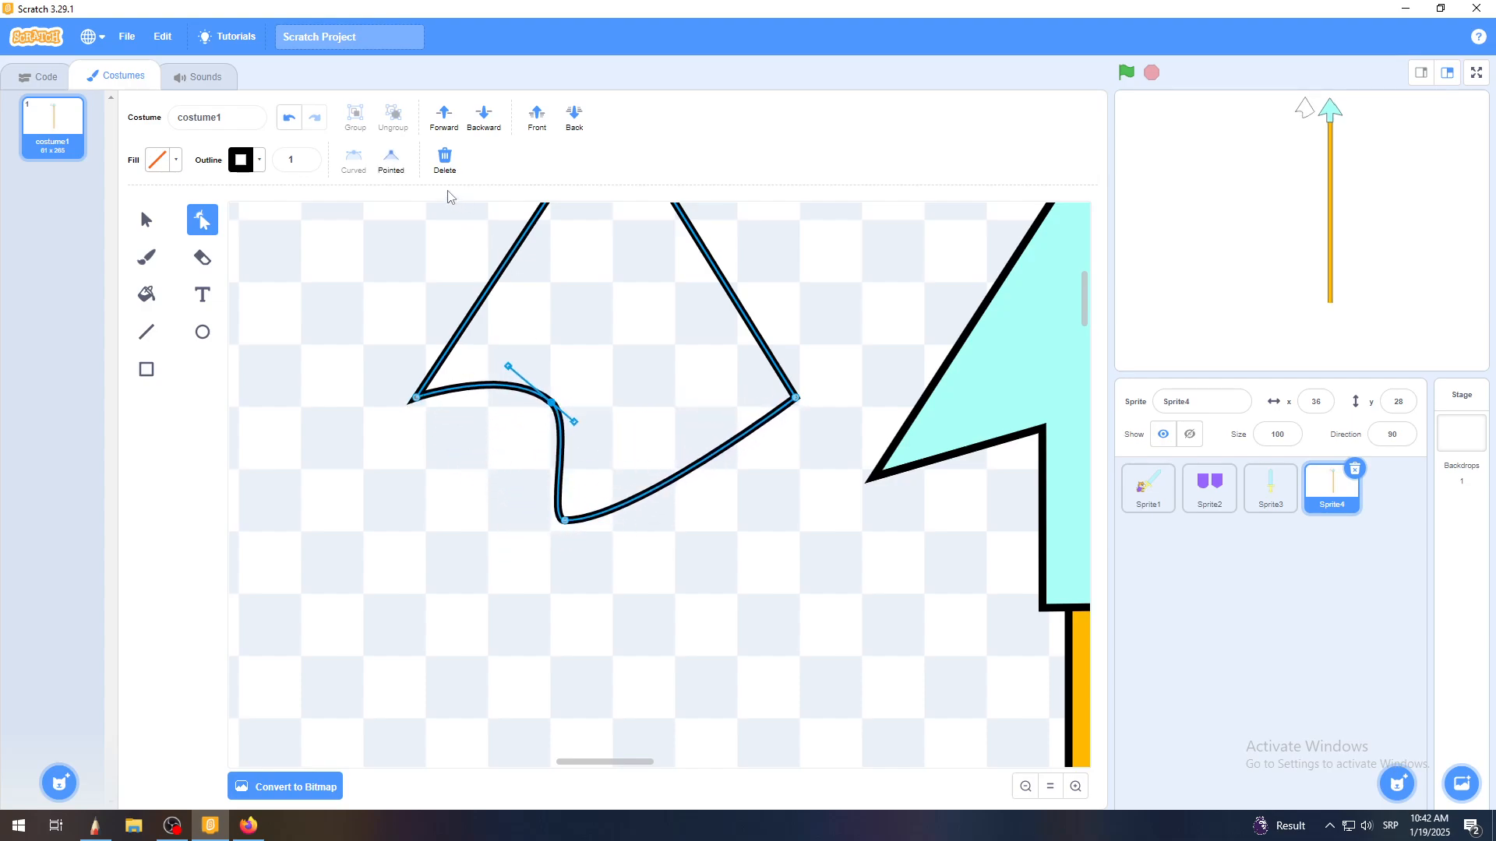
pyautogui.click(392, 160)
# Try forming the right side of the triangle's neck with two more points and make both pointed
pyautogui.moveTo(686, 481)
pyautogui.mouseDown()
pyautogui.moveTo(660, 400)
pyautogui.moveTo(685, 510)
pyautogui.mouseUp()
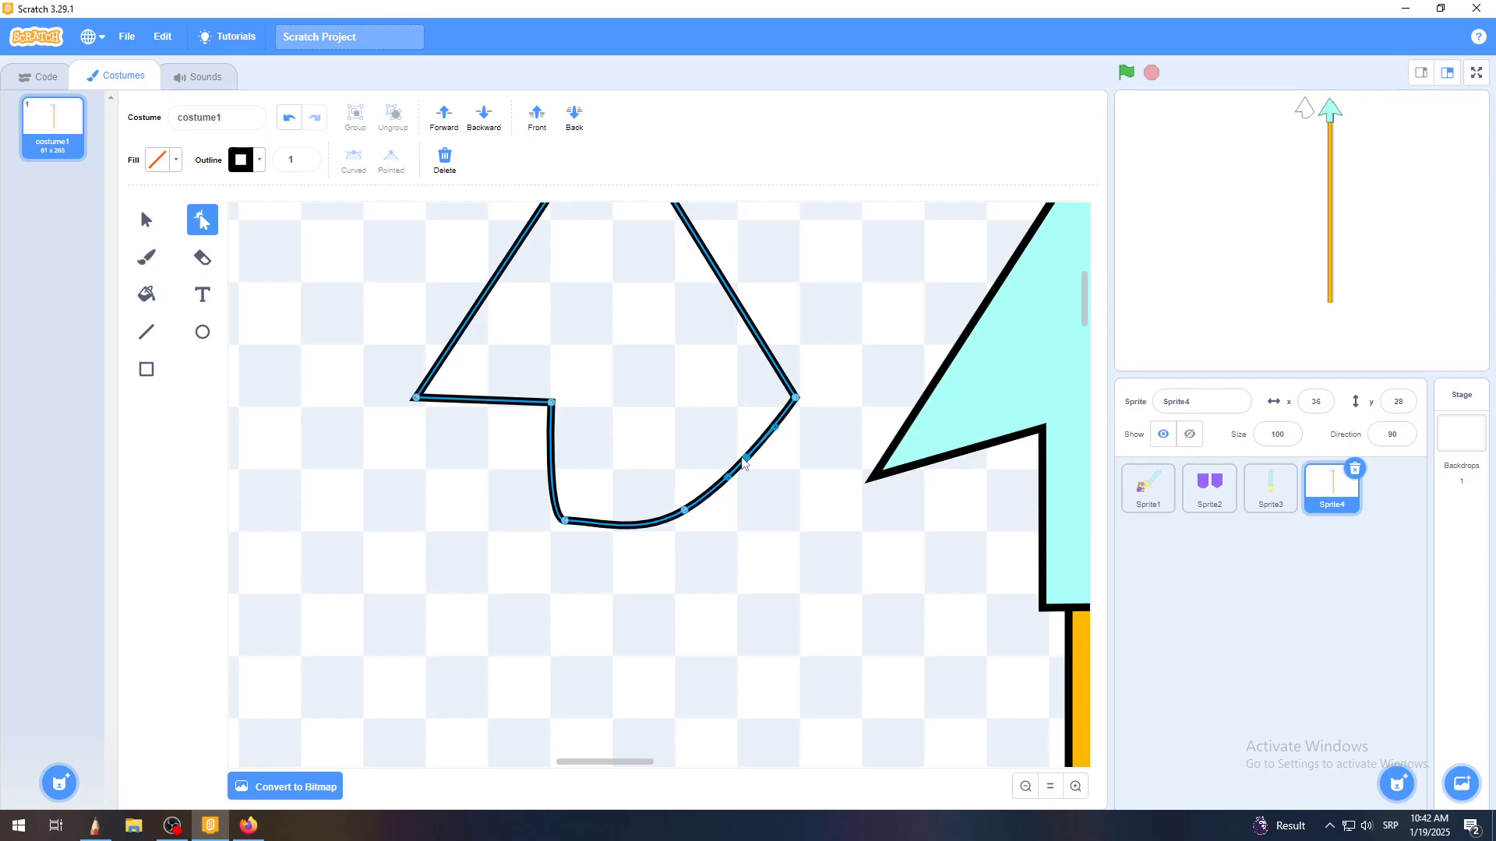
pyautogui.moveTo(749, 460); pyautogui.dragTo(674, 409)
pyautogui.click(396, 170)
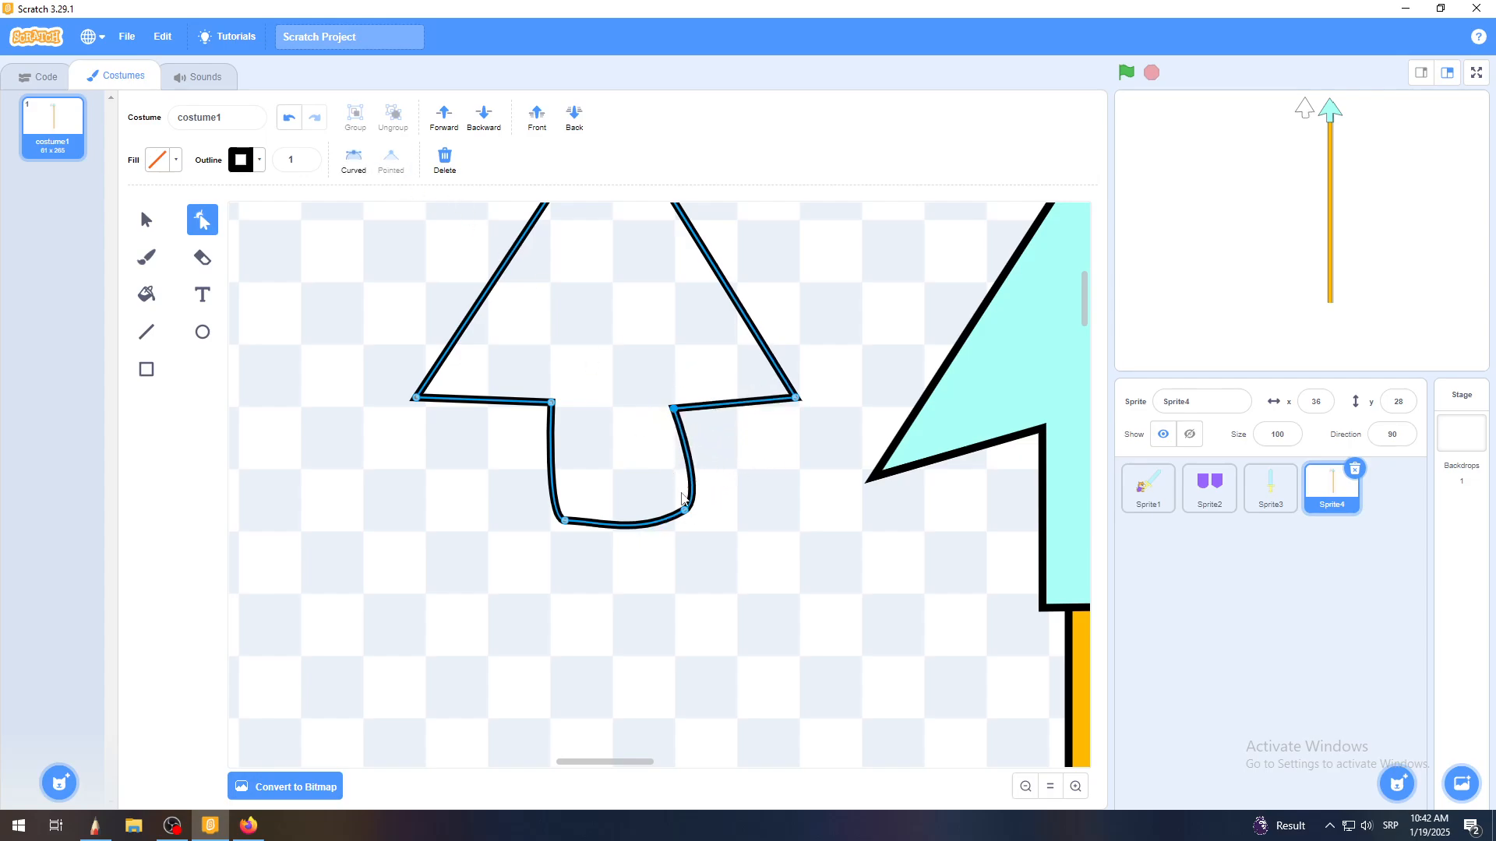
pyautogui.click(683, 512)
pyautogui.click(391, 160)
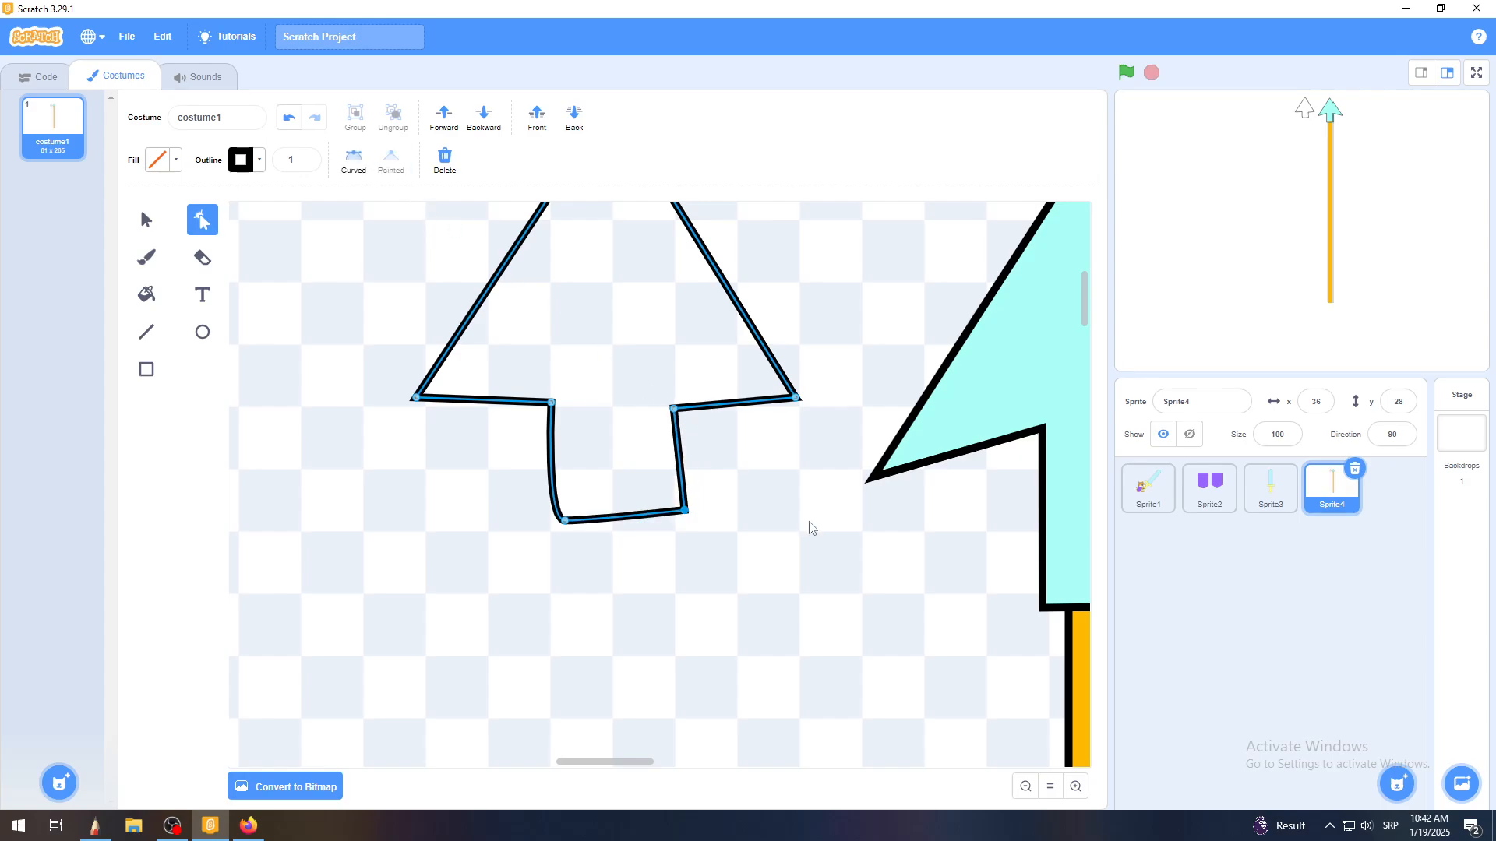
pyautogui.moveTo(1089, 317); pyautogui.dragTo(1088, 302)
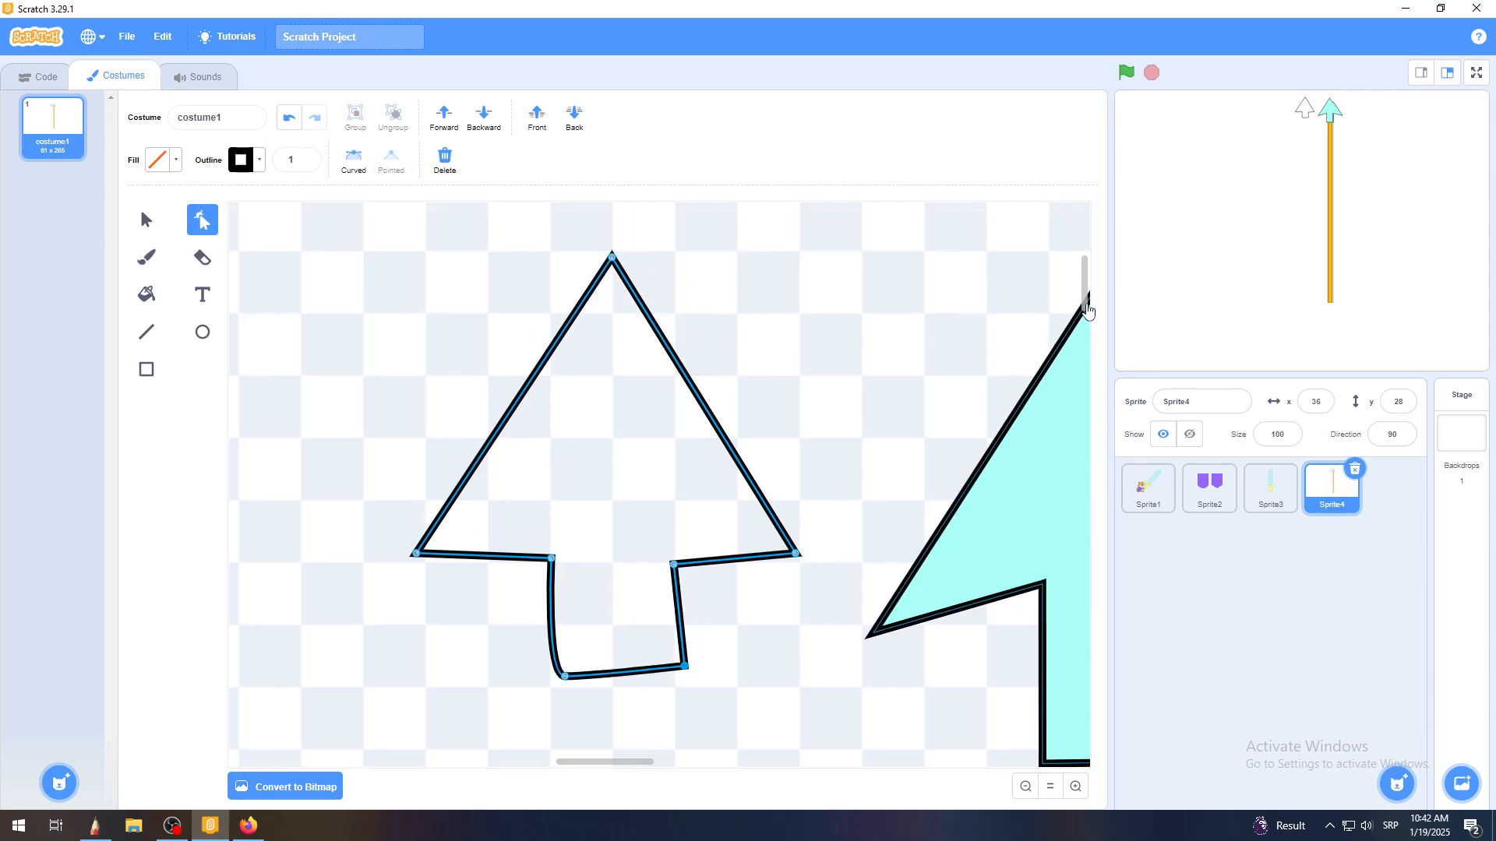
# Undo all the neck point edits to restore the plain triangle outline
pyautogui.click(292, 124)
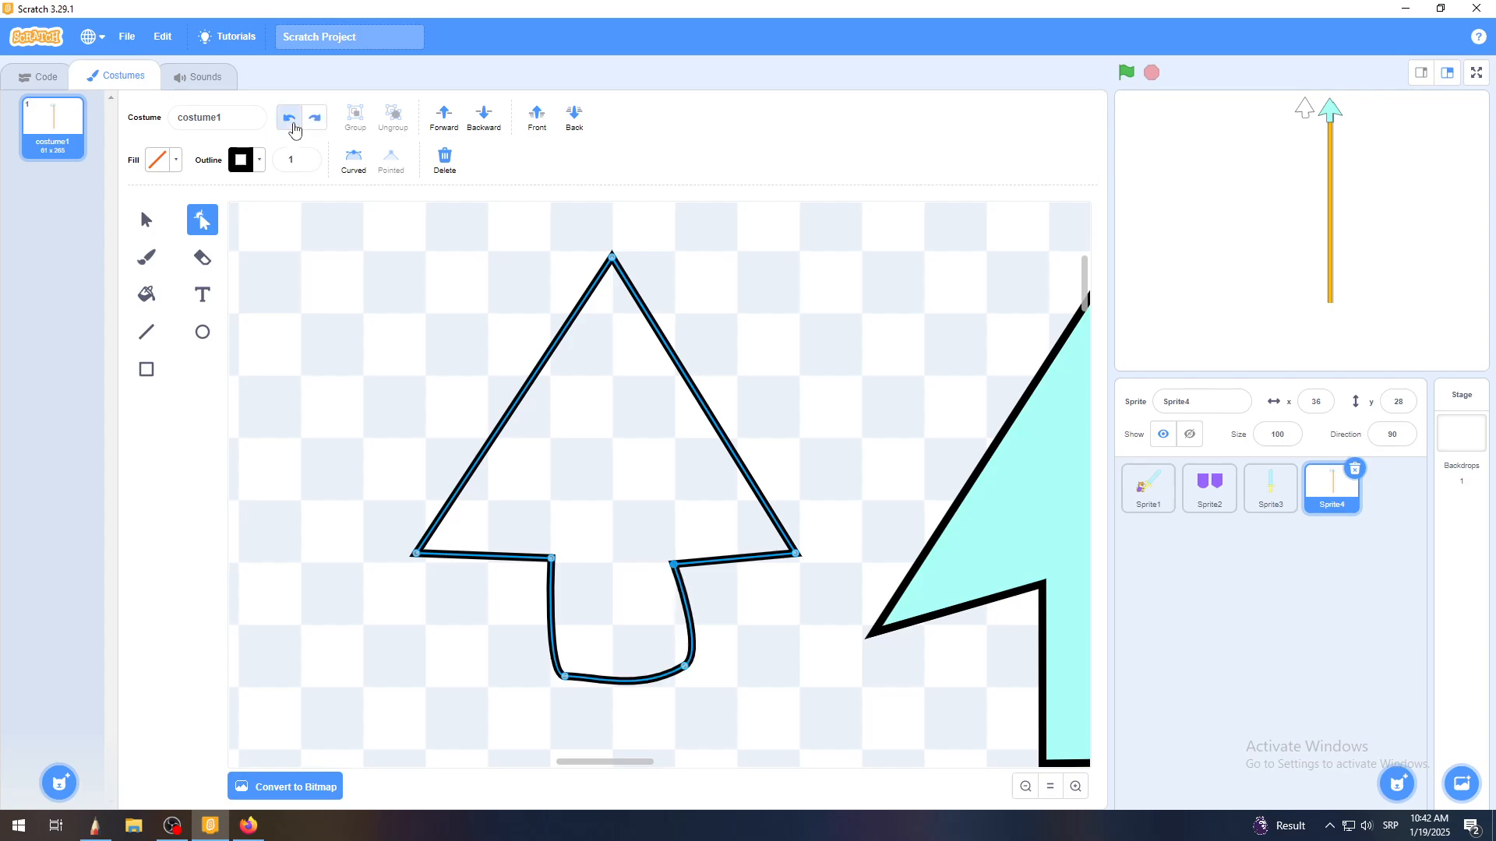
pyautogui.click(292, 125)
pyautogui.click(292, 125)
pyautogui.click(292, 124)
pyautogui.click(292, 125)
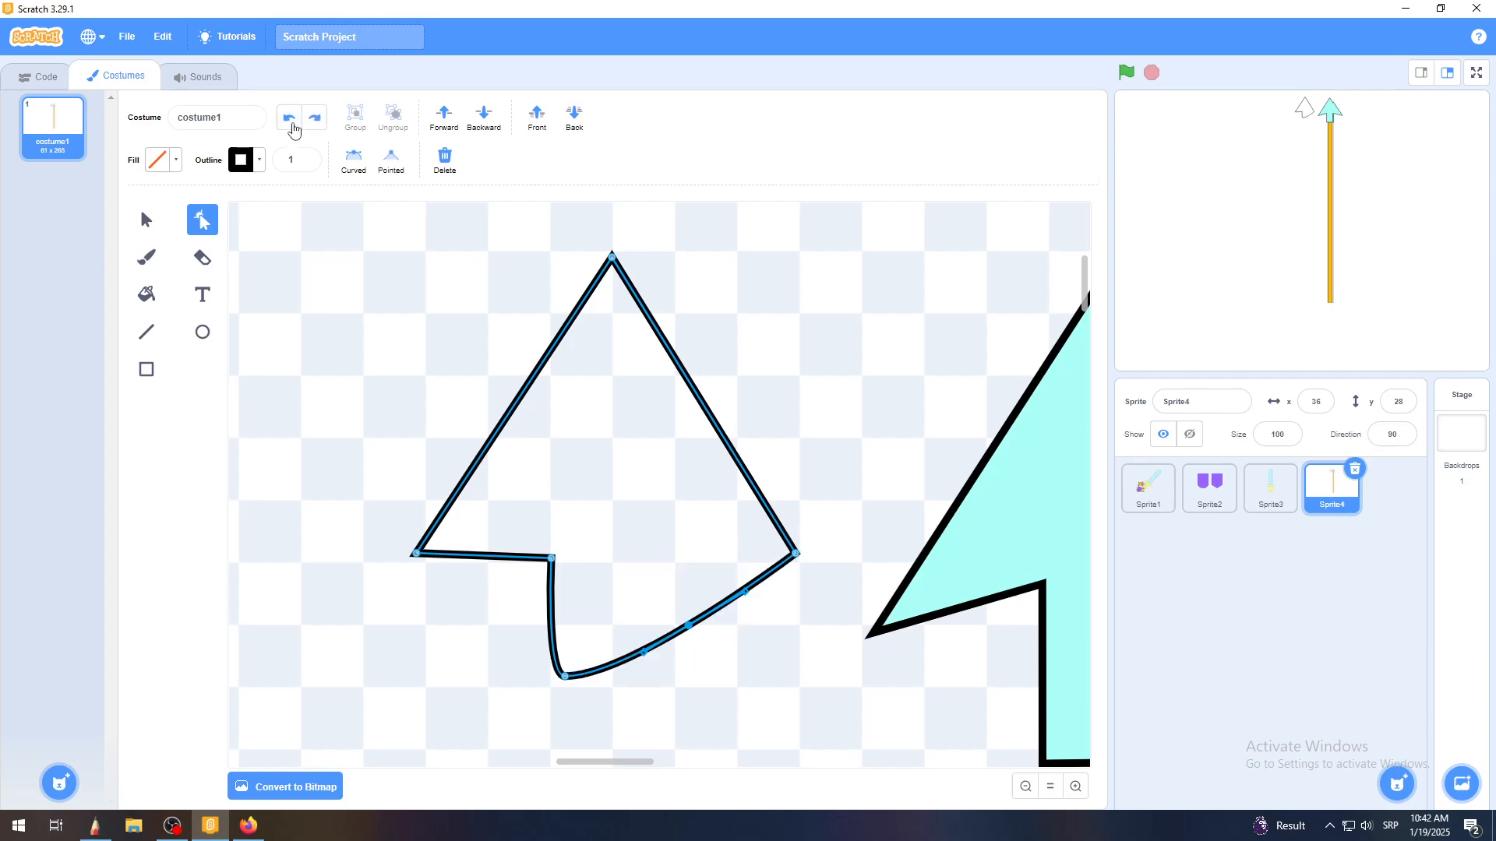
pyautogui.click(292, 124)
pyautogui.click(292, 124)
pyautogui.click(293, 125)
pyautogui.click(292, 125)
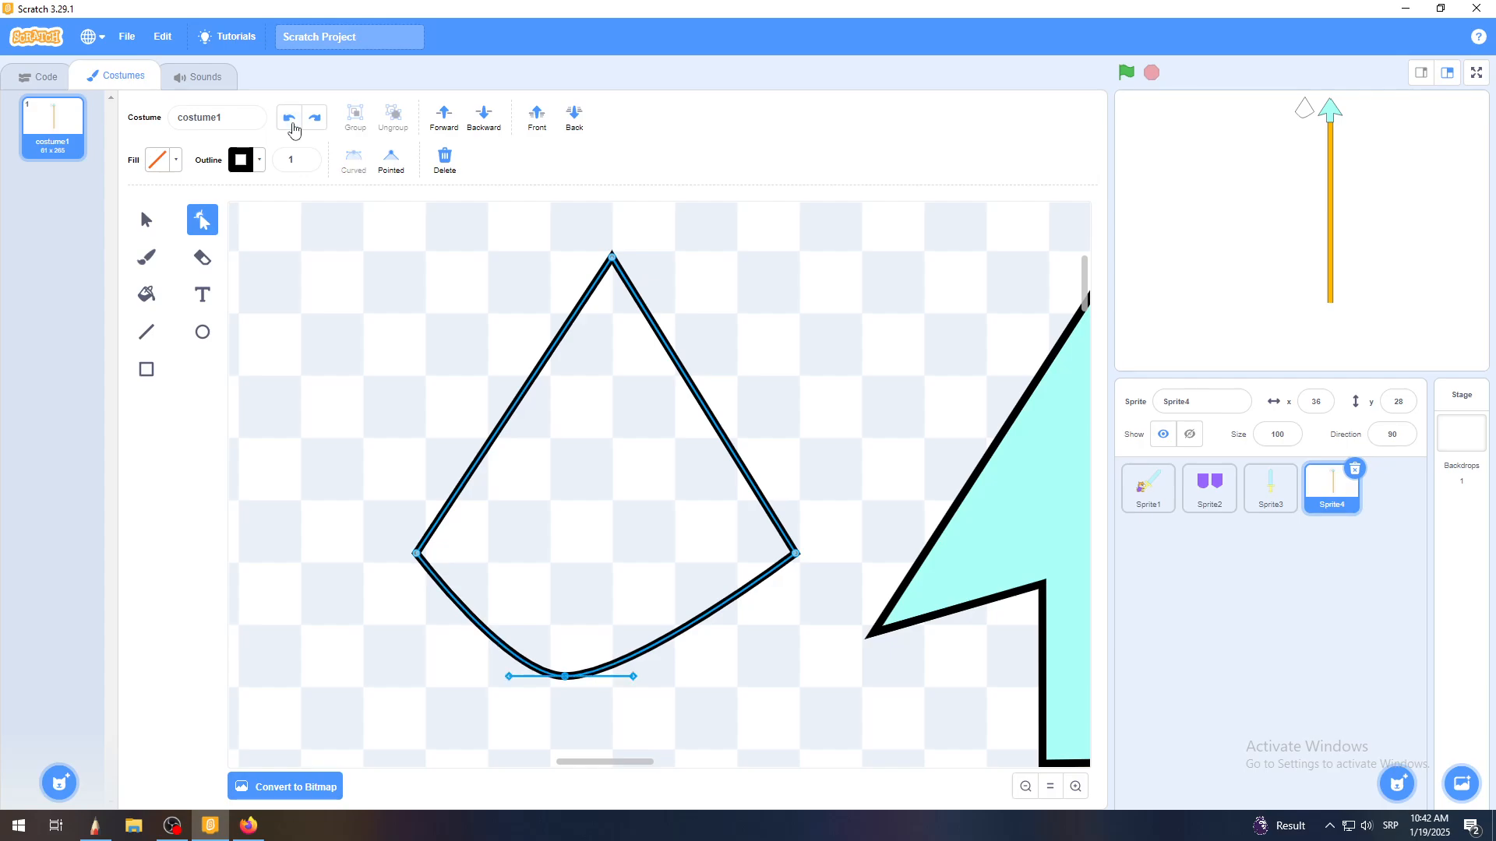
pyautogui.click(291, 125)
pyautogui.click(290, 125)
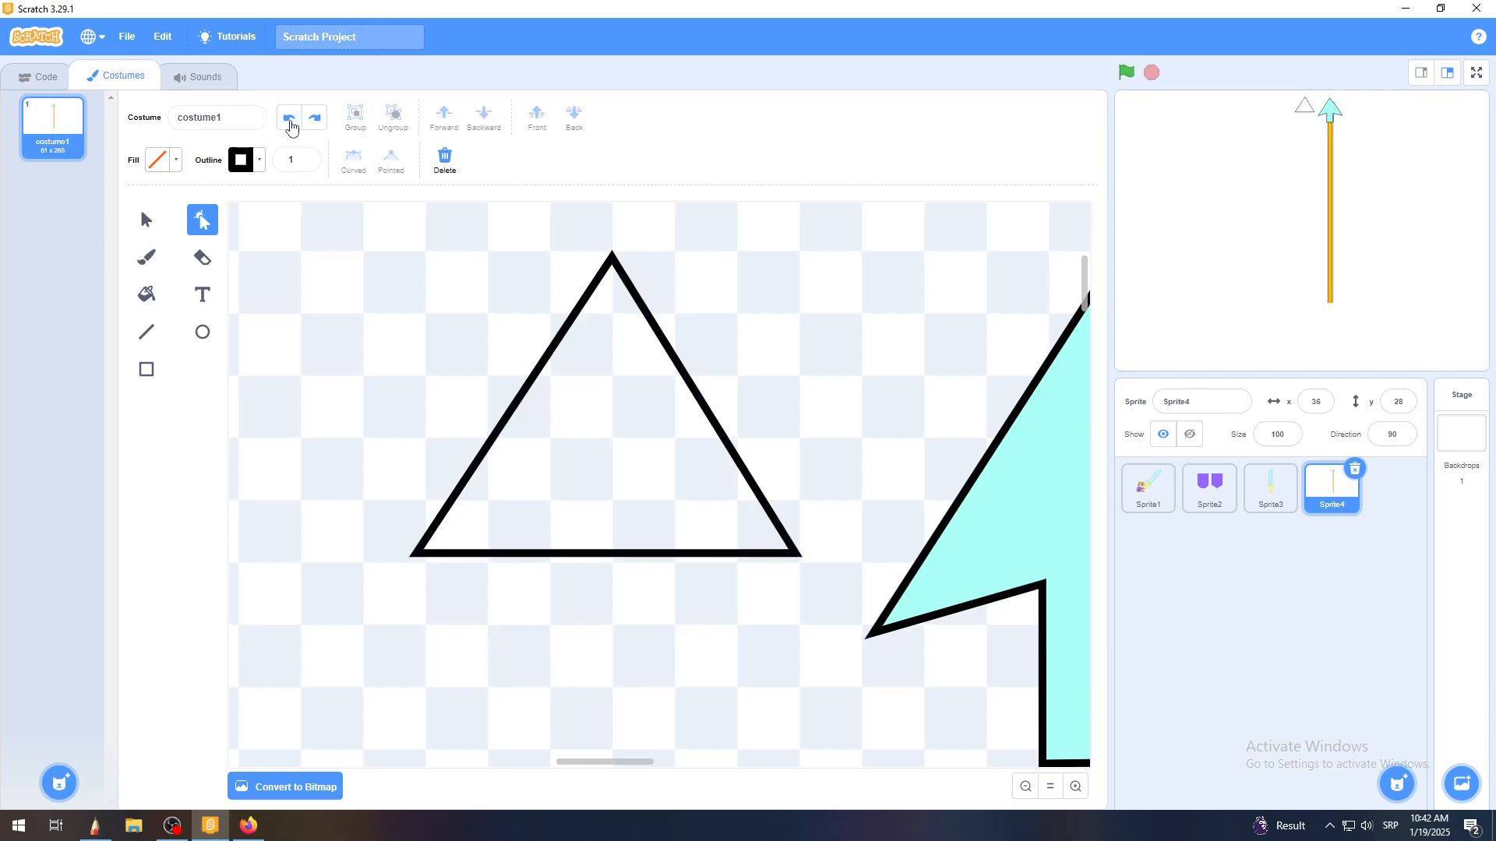
# Undo the triangle's base line and draw lines forming an indented base with a rectangular neck to close the outline
pyautogui.click(289, 124)
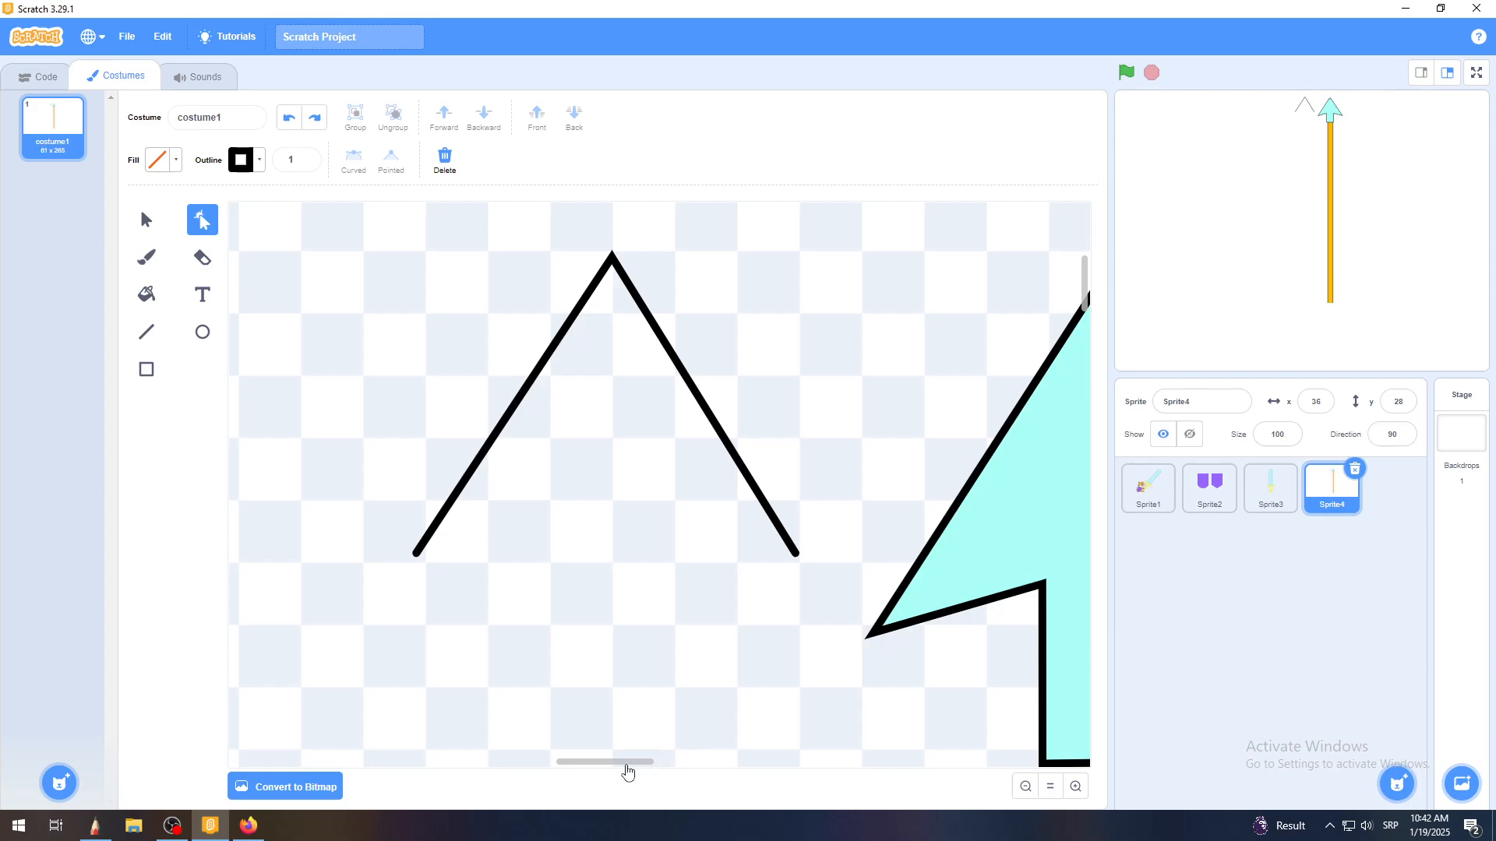
pyautogui.moveTo(627, 771)
pyautogui.mouseDown()
pyautogui.moveTo(670, 769)
pyautogui.moveTo(630, 770)
pyautogui.mouseUp()
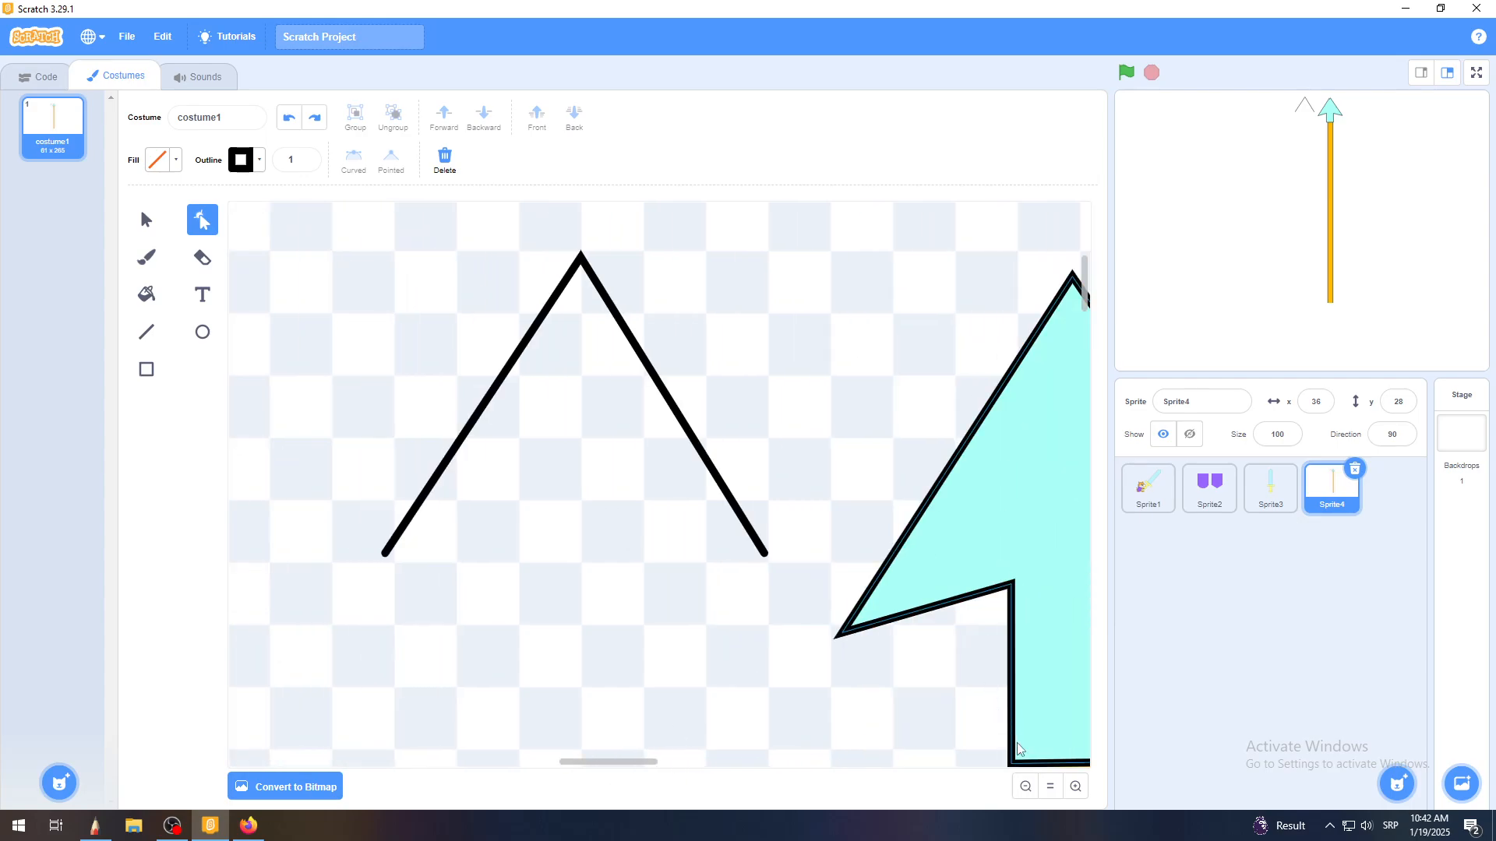
pyautogui.click(1025, 787)
pyautogui.click(1025, 787)
pyautogui.click(1026, 787)
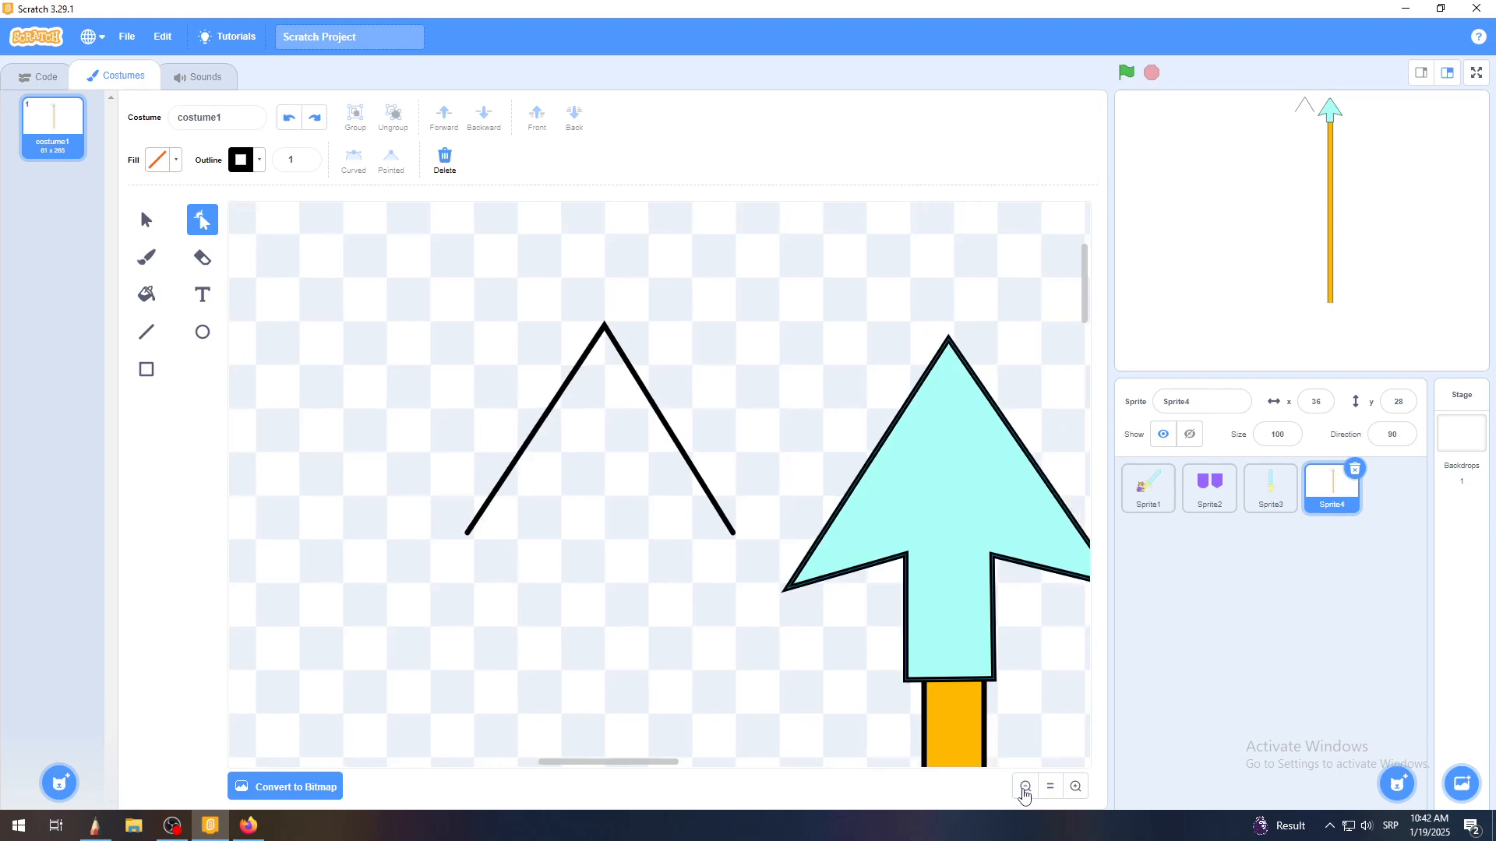
pyautogui.moveTo(643, 773); pyautogui.dragTo(662, 771)
pyautogui.click(144, 226)
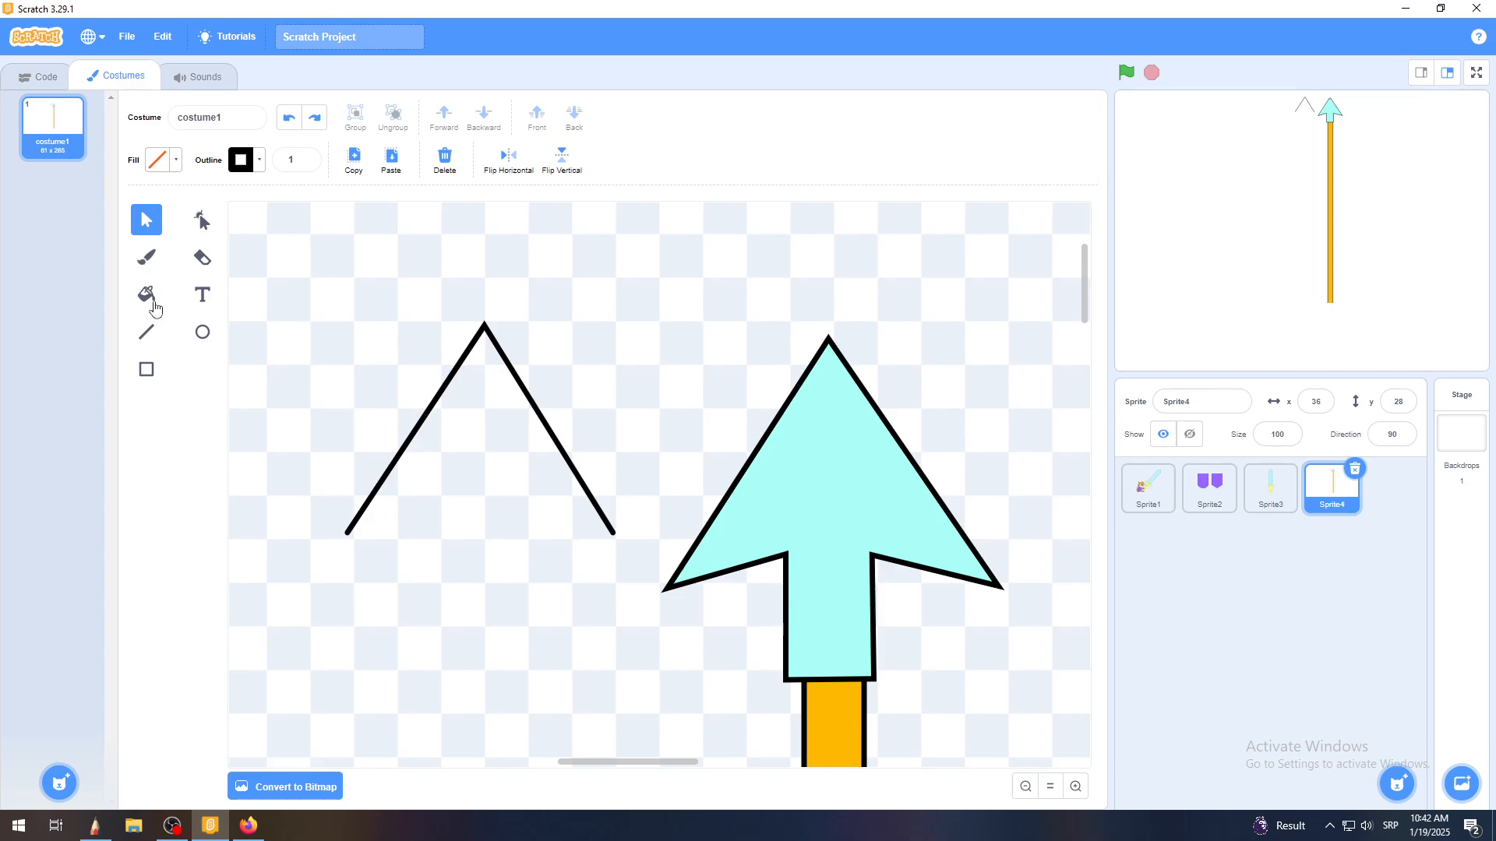
pyautogui.click(147, 332)
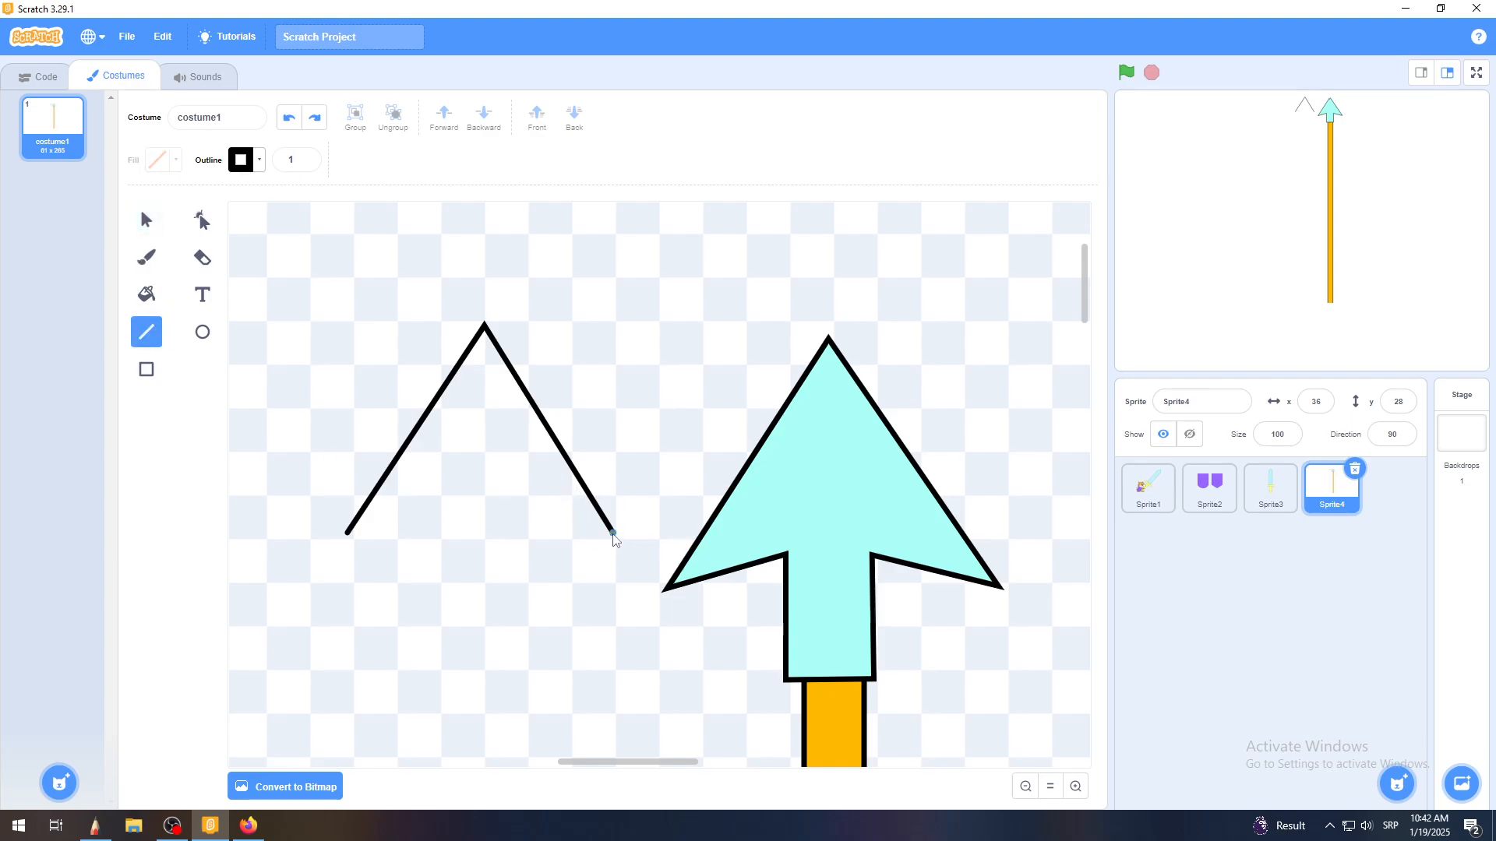
pyautogui.moveTo(613, 536); pyautogui.dragTo(347, 534)
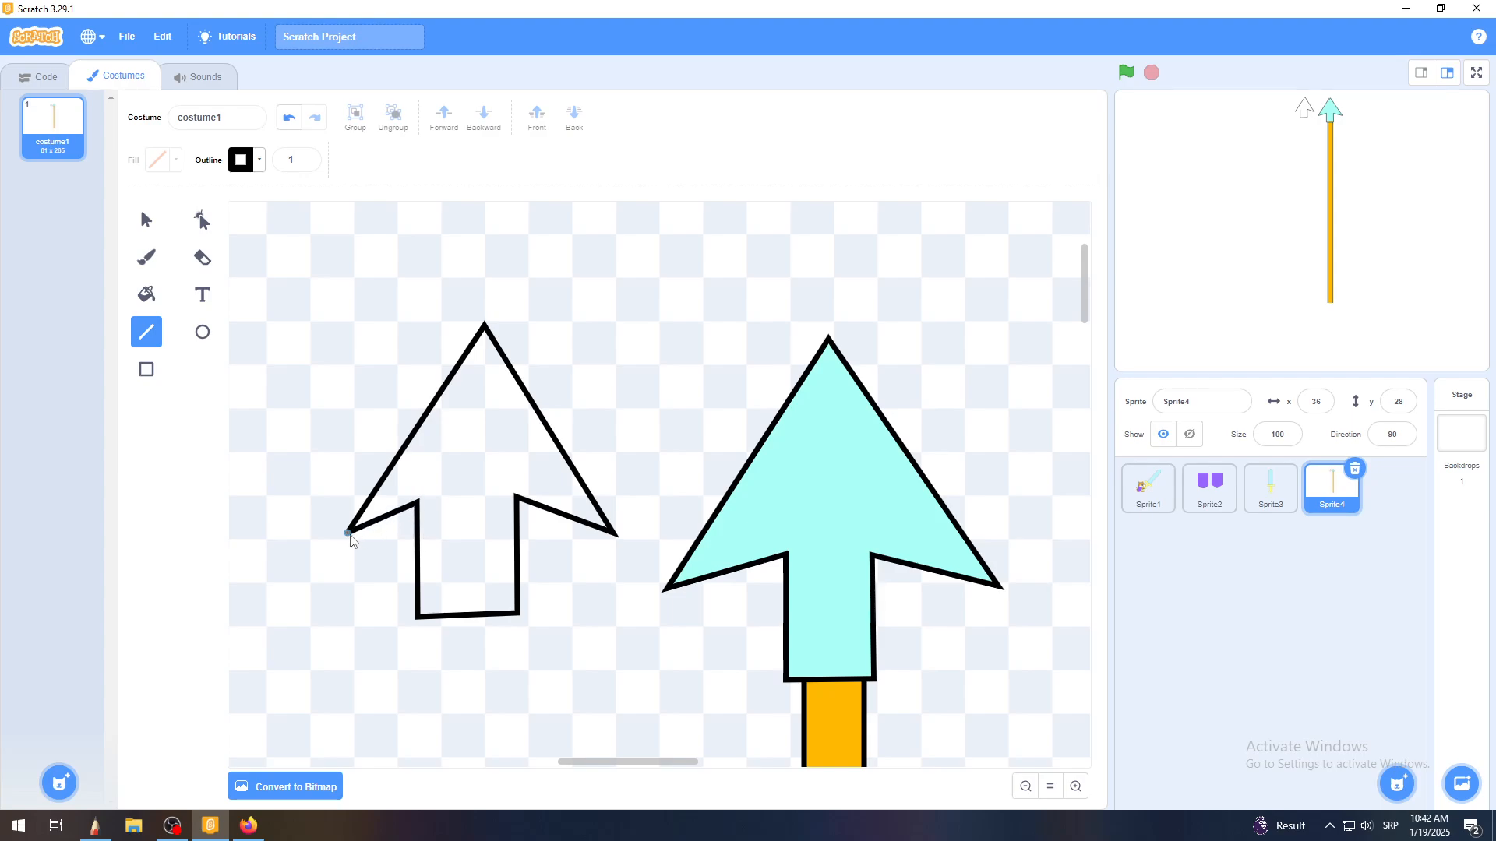
# Draw another closed arrowhead outline with a rectangular neck from straight lines, to the left of the existing arrowhead outline
pyautogui.moveTo(597, 759); pyautogui.dragTo(514, 694)
pyautogui.moveTo(407, 507)
pyautogui.mouseDown()
pyautogui.moveTo(523, 335)
pyautogui.moveTo(646, 495)
pyautogui.moveTo(555, 494)
pyautogui.moveTo(562, 571)
pyautogui.mouseUp()
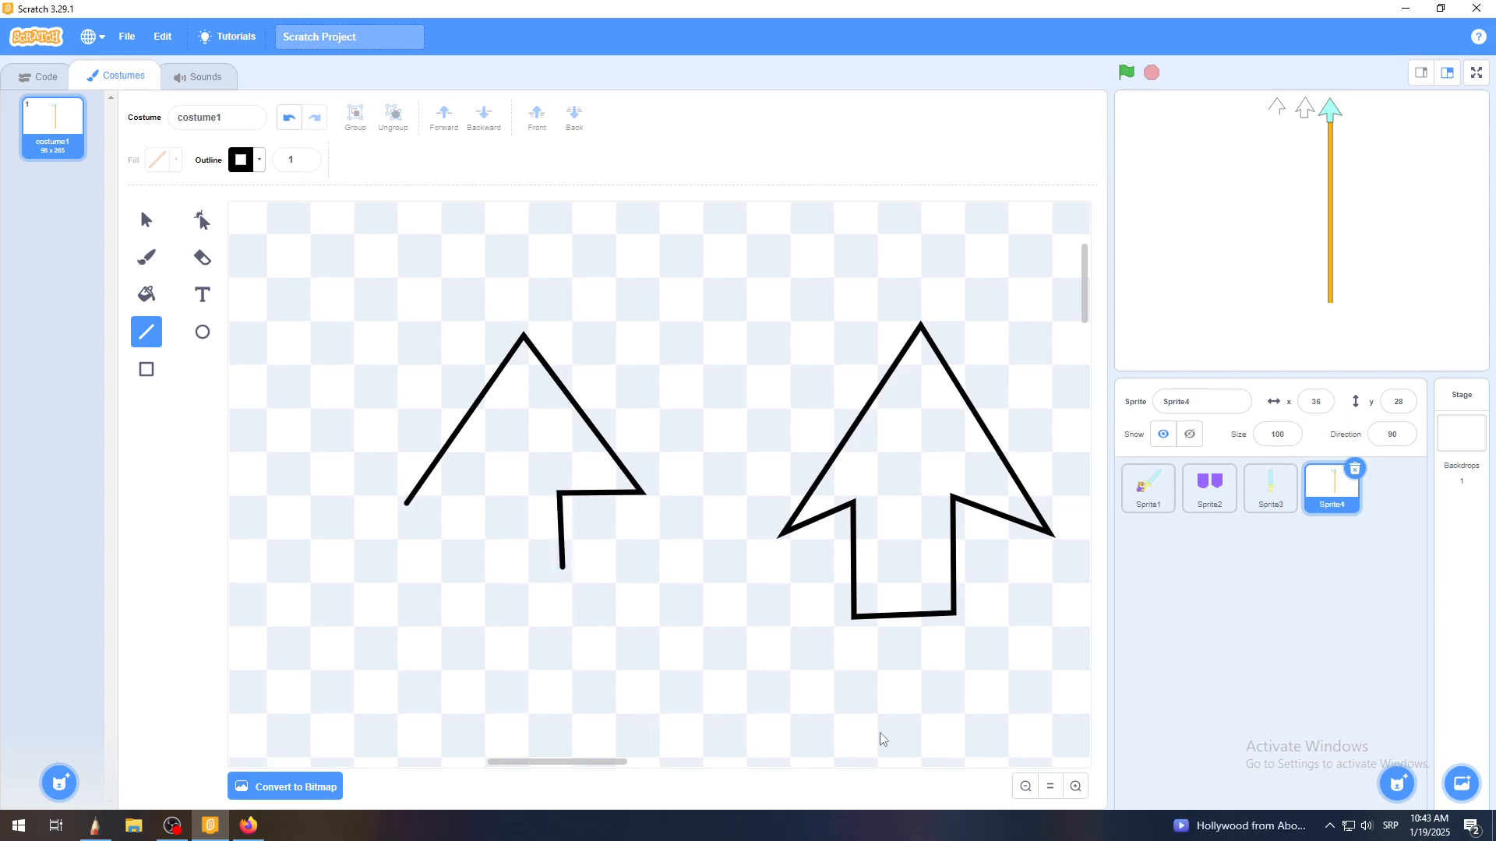
pyautogui.moveTo(562, 568); pyautogui.dragTo(488, 571)
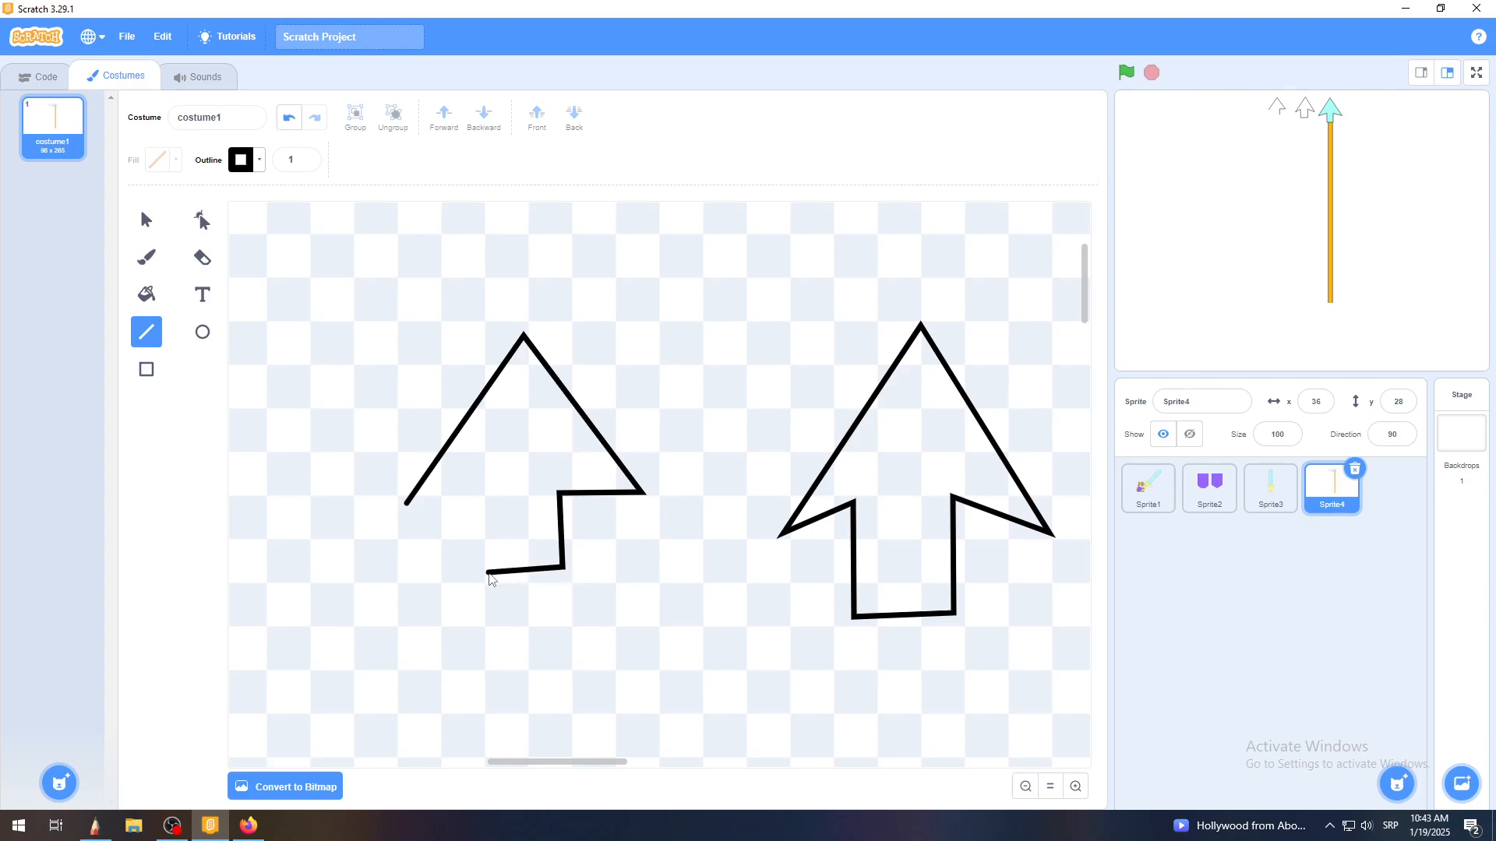
pyautogui.click(1077, 785)
pyautogui.click(1077, 784)
pyautogui.click(1077, 785)
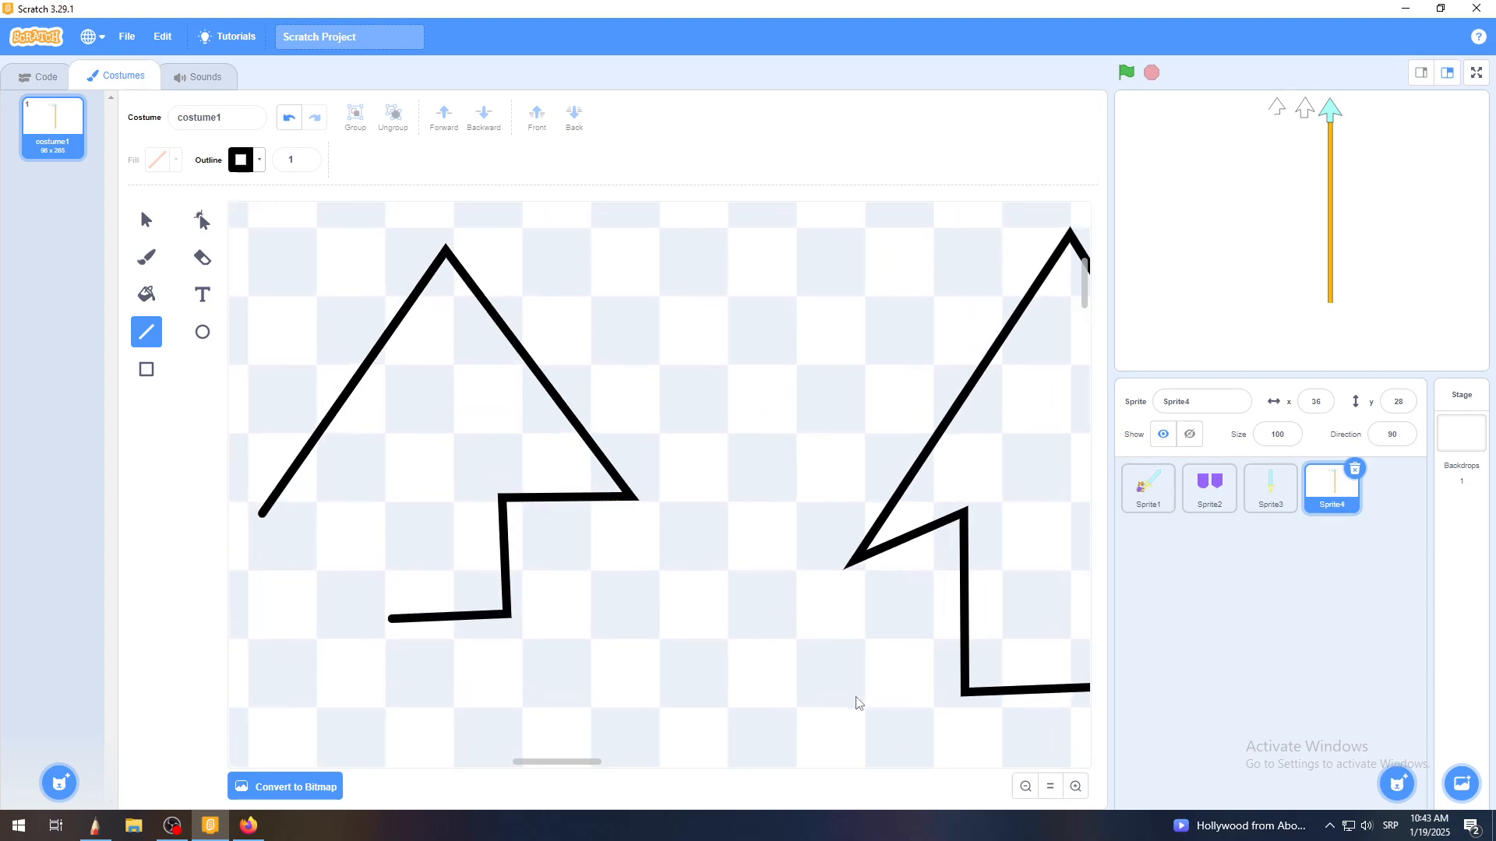
pyautogui.moveTo(550, 766)
pyautogui.mouseDown()
pyautogui.moveTo(500, 763)
pyautogui.moveTo(535, 763)
pyautogui.mouseUp()
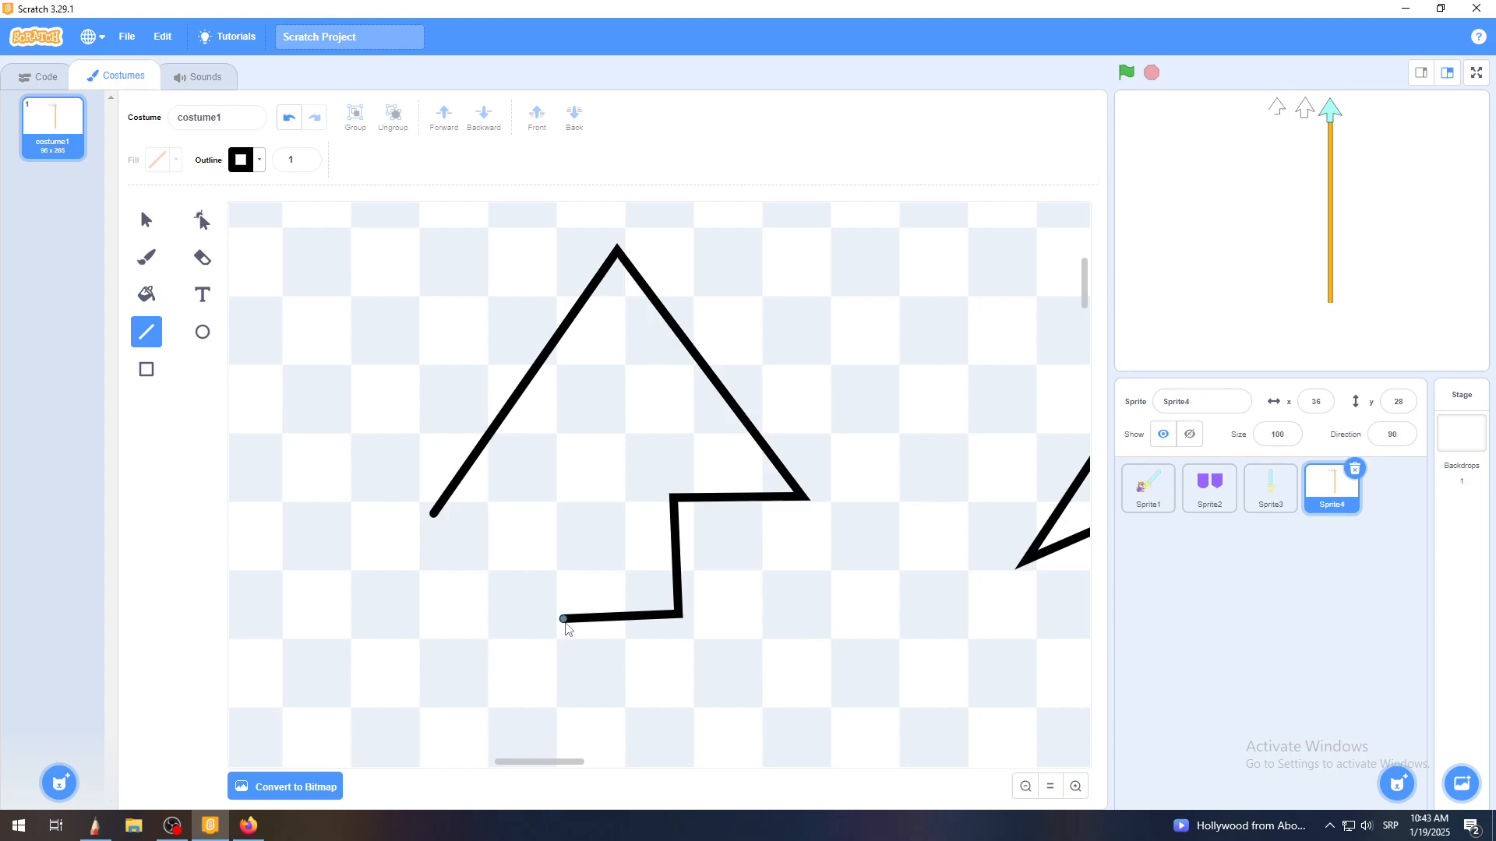
pyautogui.moveTo(563, 620)
pyautogui.mouseDown()
pyautogui.moveTo(560, 499)
pyautogui.moveTo(430, 514)
pyautogui.mouseUp()
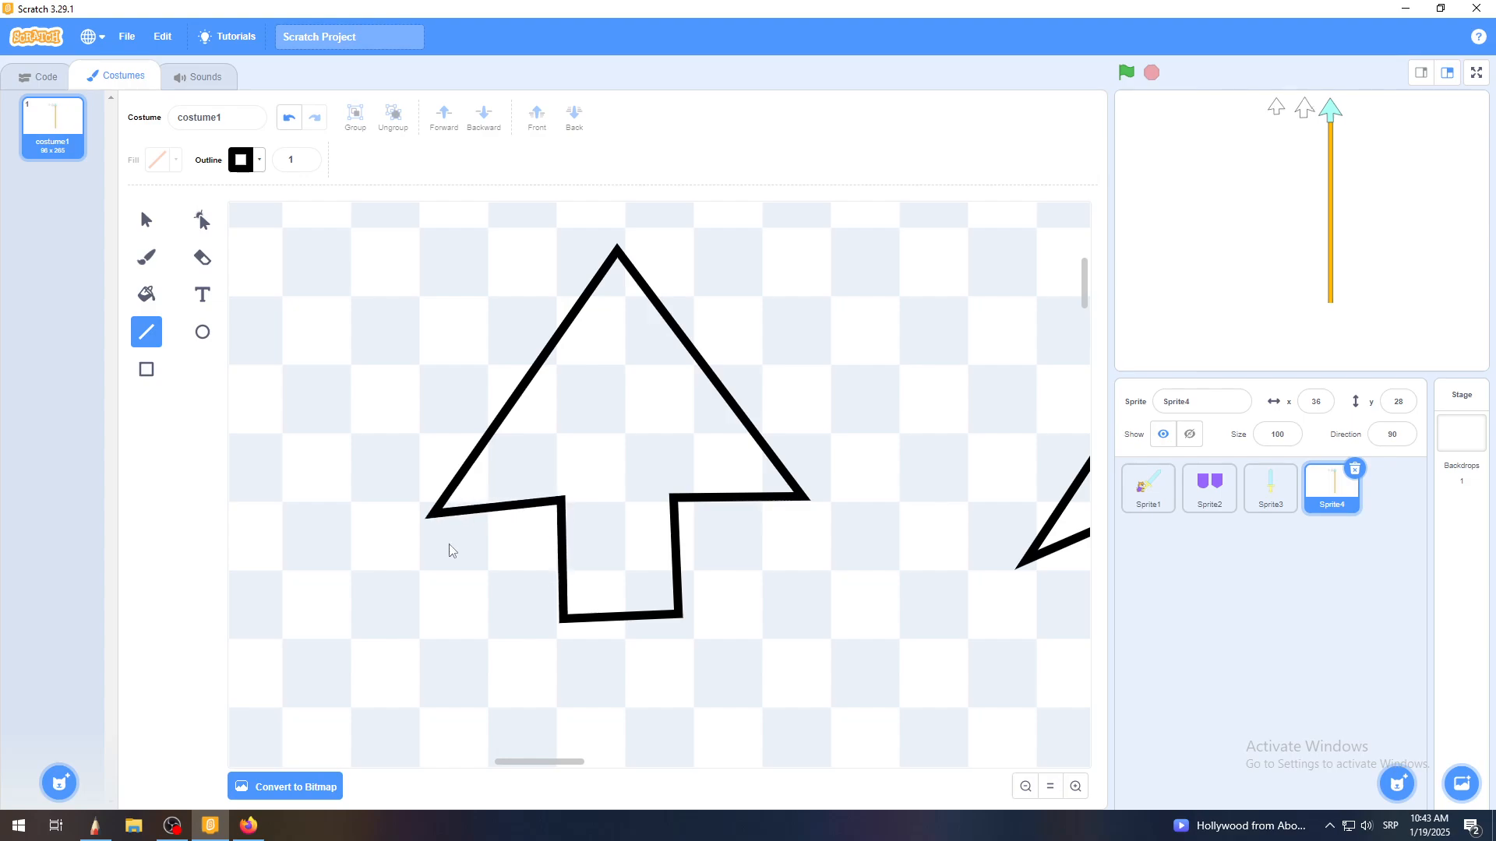
# Reshape the new arrowhead's corner points so the neck is straight and slightly longer and both base edges are level
pyautogui.click(146, 220)
pyautogui.click(201, 220)
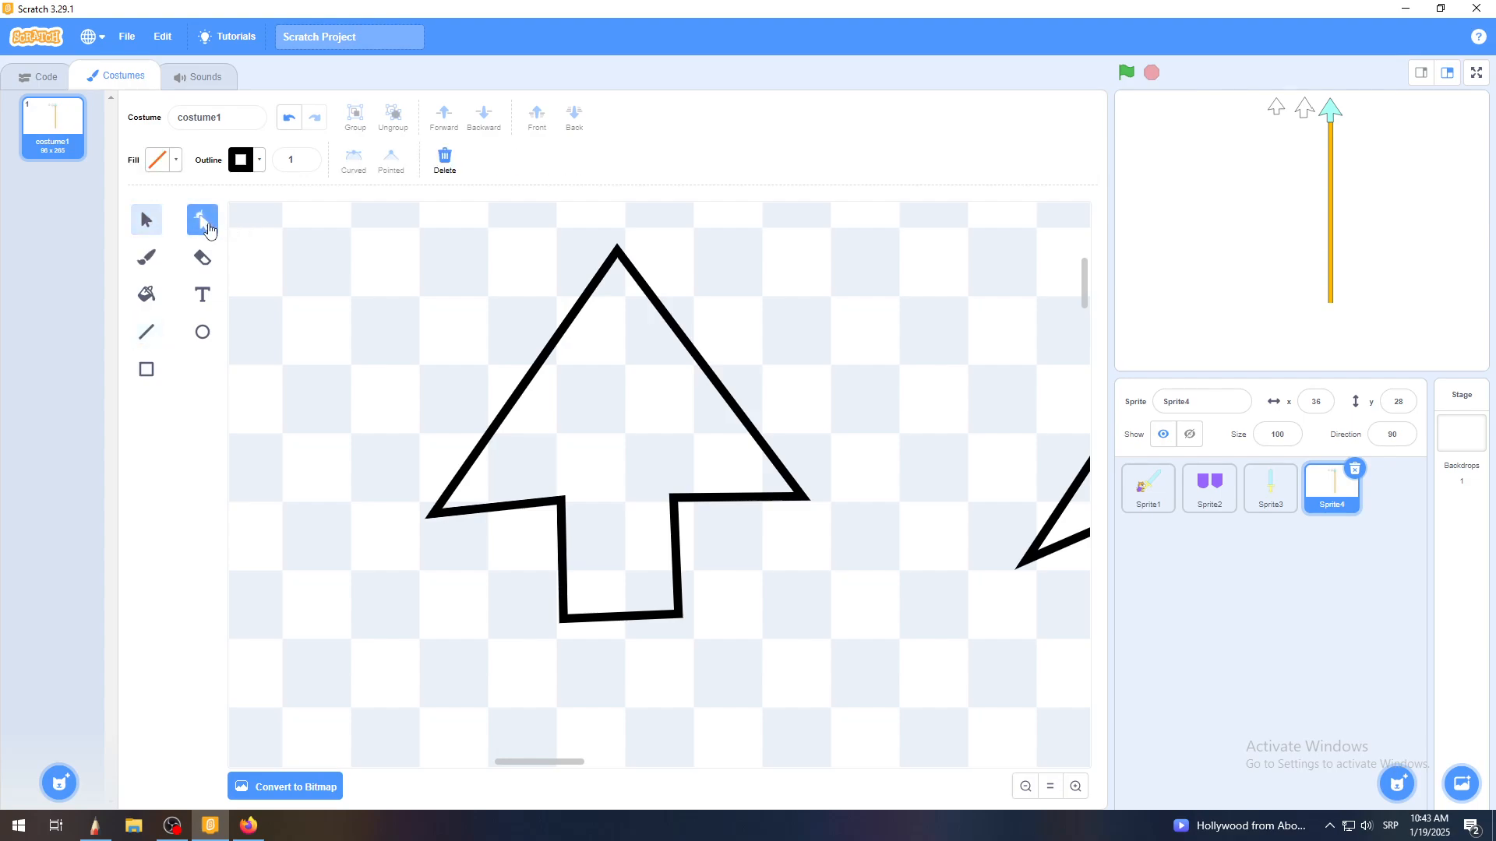
pyautogui.click(641, 620)
pyautogui.moveTo(676, 621); pyautogui.dragTo(679, 642)
pyautogui.moveTo(564, 632); pyautogui.dragTo(563, 642)
pyautogui.moveTo(682, 511); pyautogui.dragTo(684, 514)
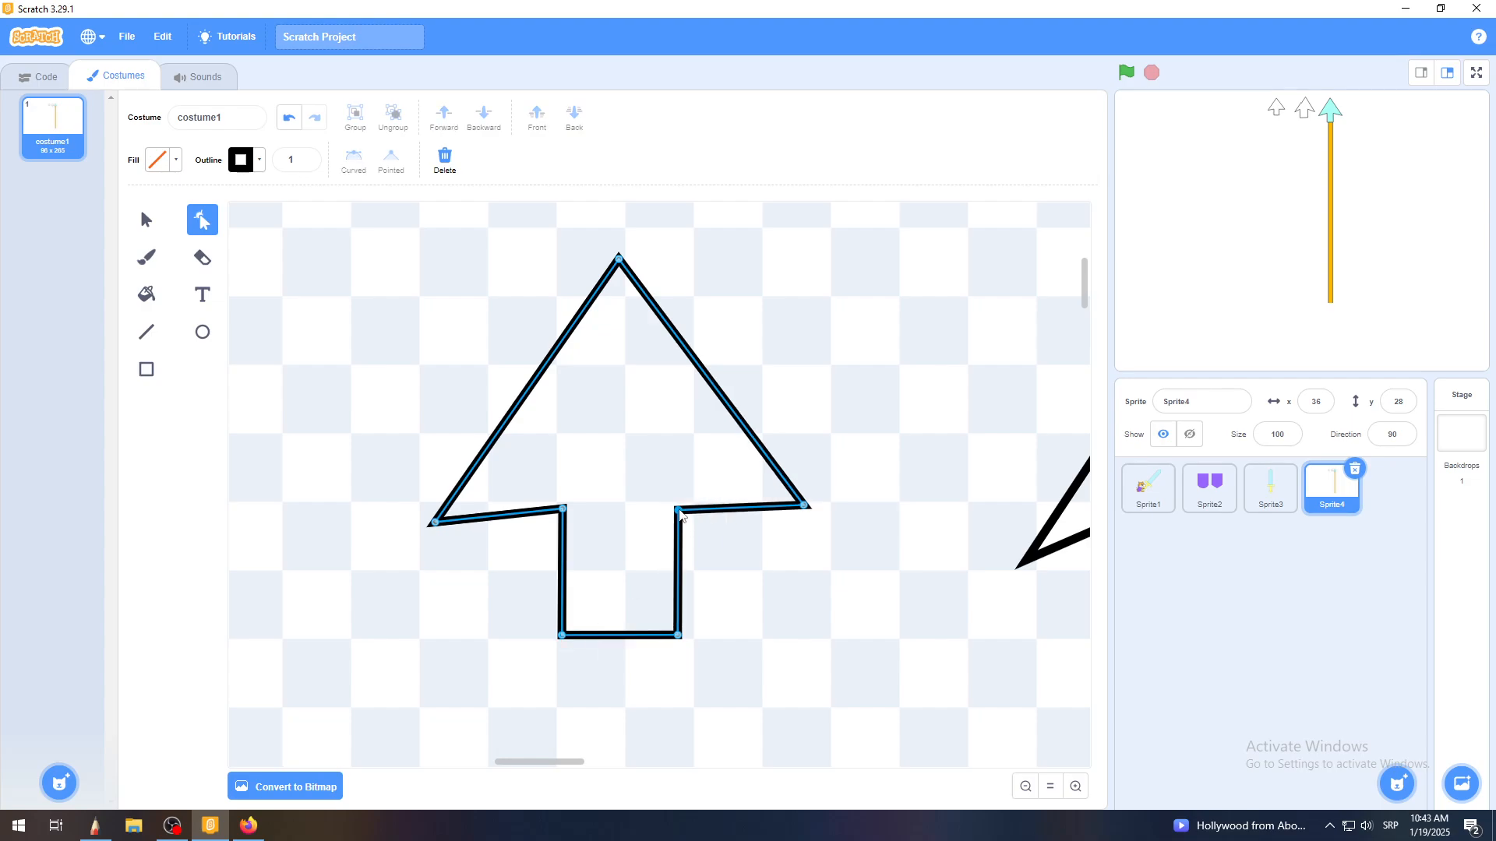
pyautogui.moveTo(804, 507); pyautogui.dragTo(802, 512)
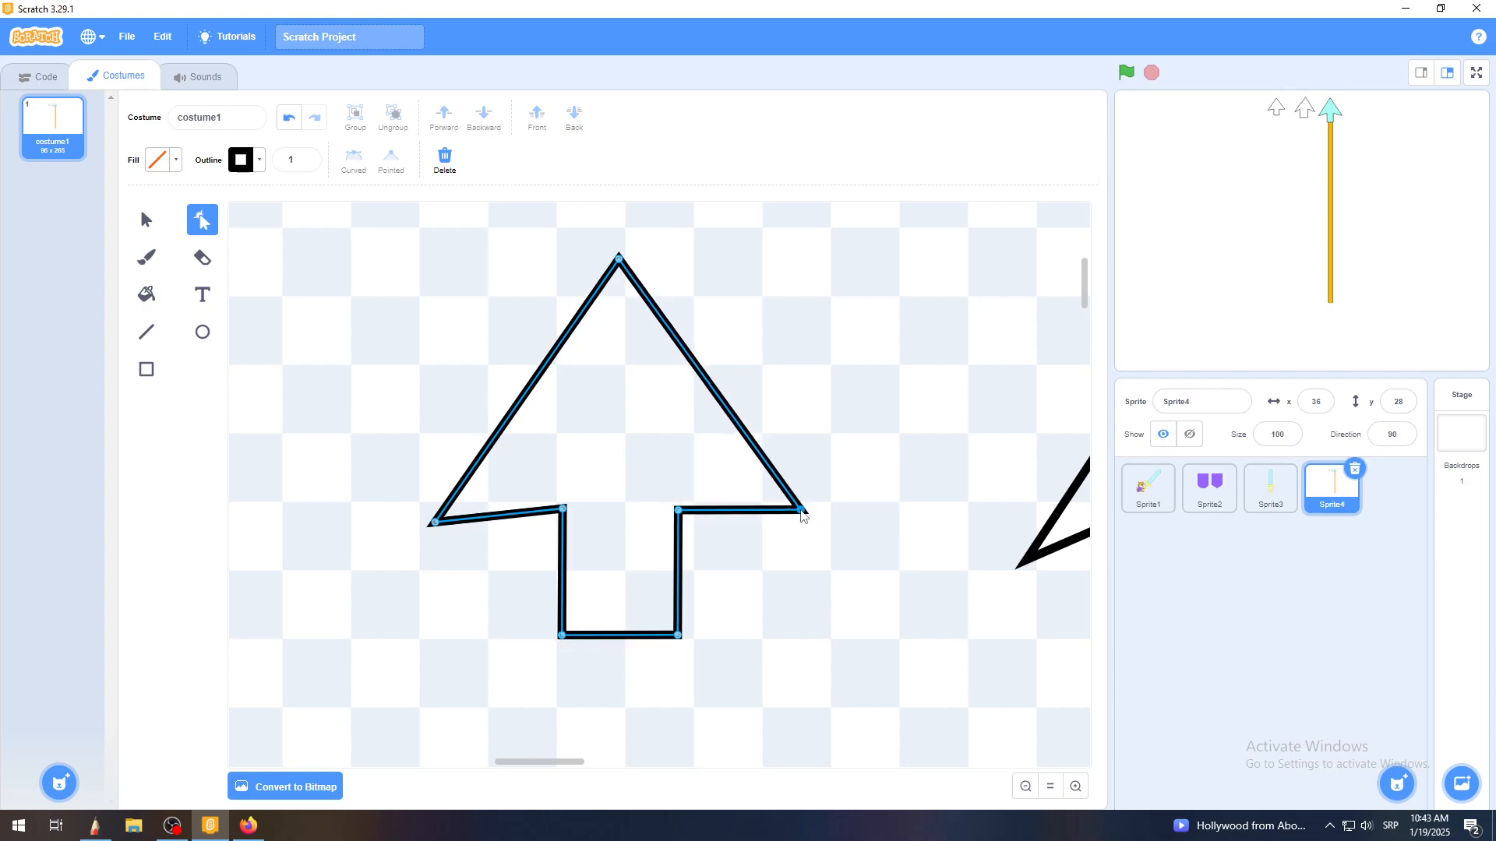
pyautogui.moveTo(435, 522); pyautogui.dragTo(436, 509)
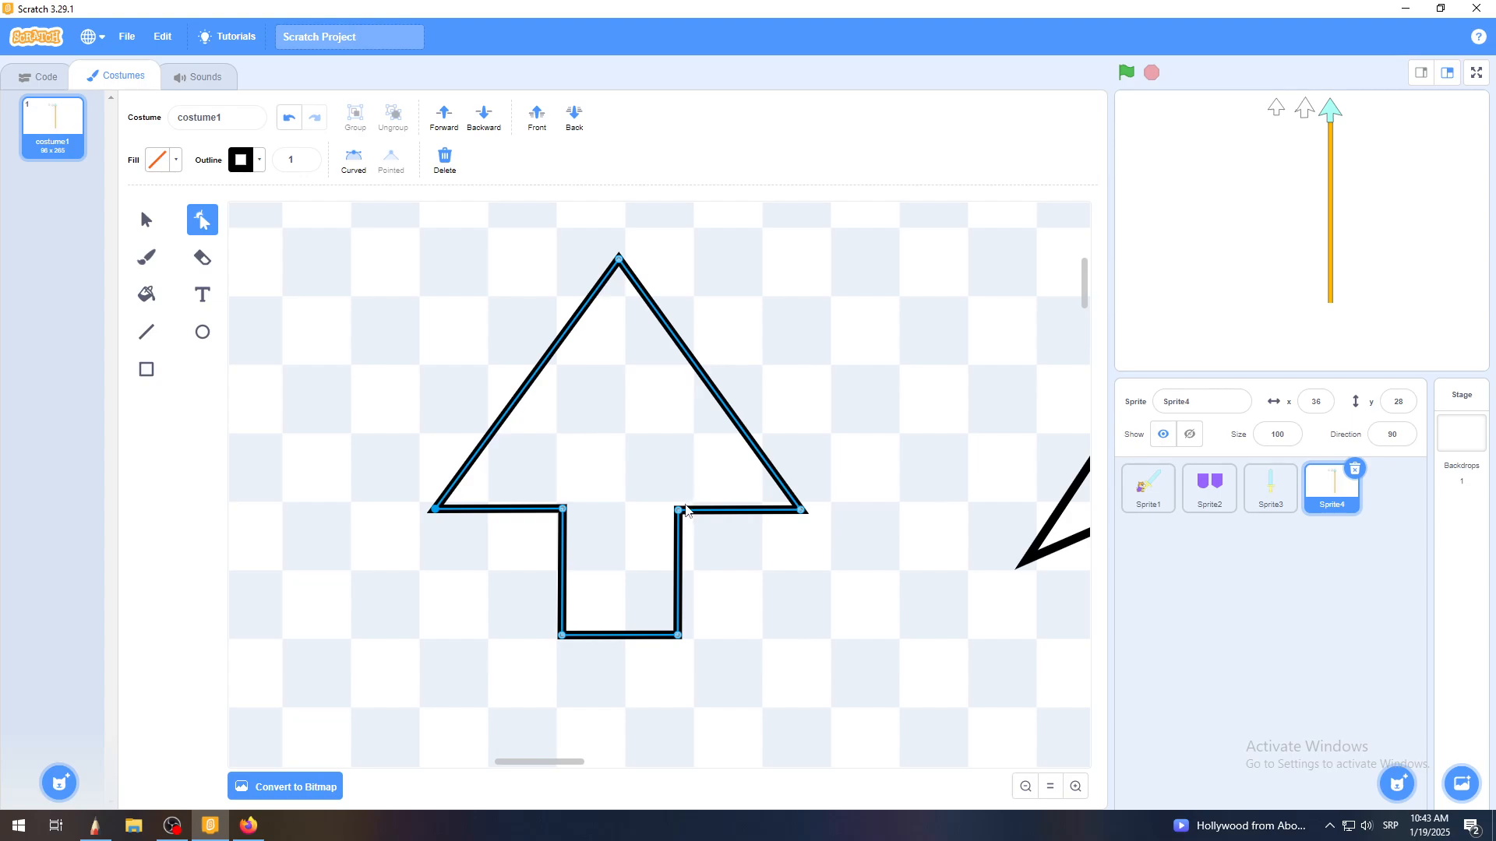
pyautogui.moveTo(682, 515)
pyautogui.mouseDown()
pyautogui.moveTo(566, 511)
pyautogui.moveTo(791, 510)
pyautogui.moveTo(462, 512)
pyautogui.moveTo(681, 514)
pyautogui.moveTo(653, 517)
pyautogui.mouseUp()
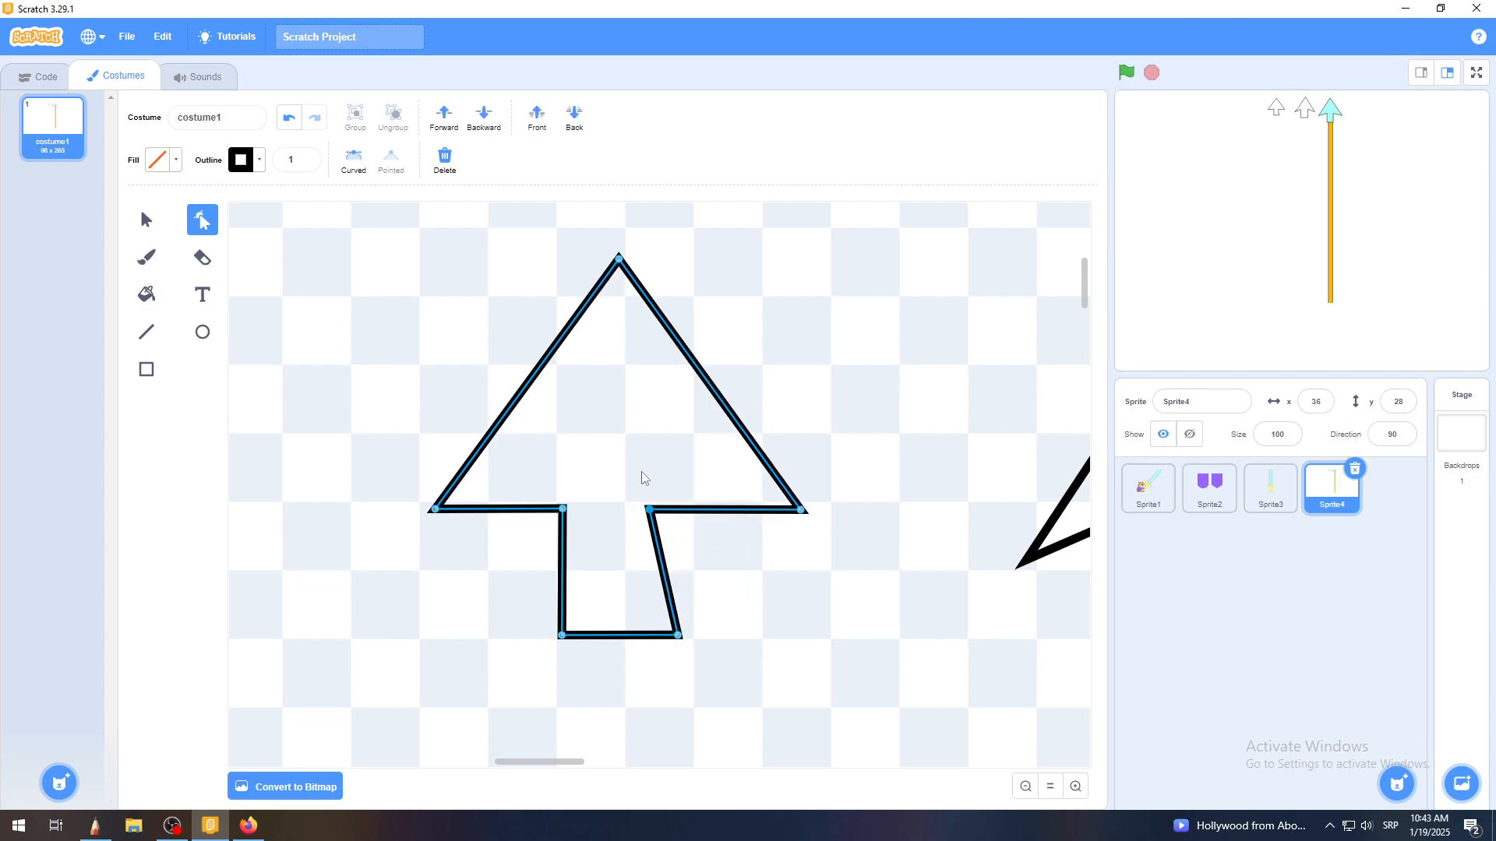
pyautogui.click(288, 119)
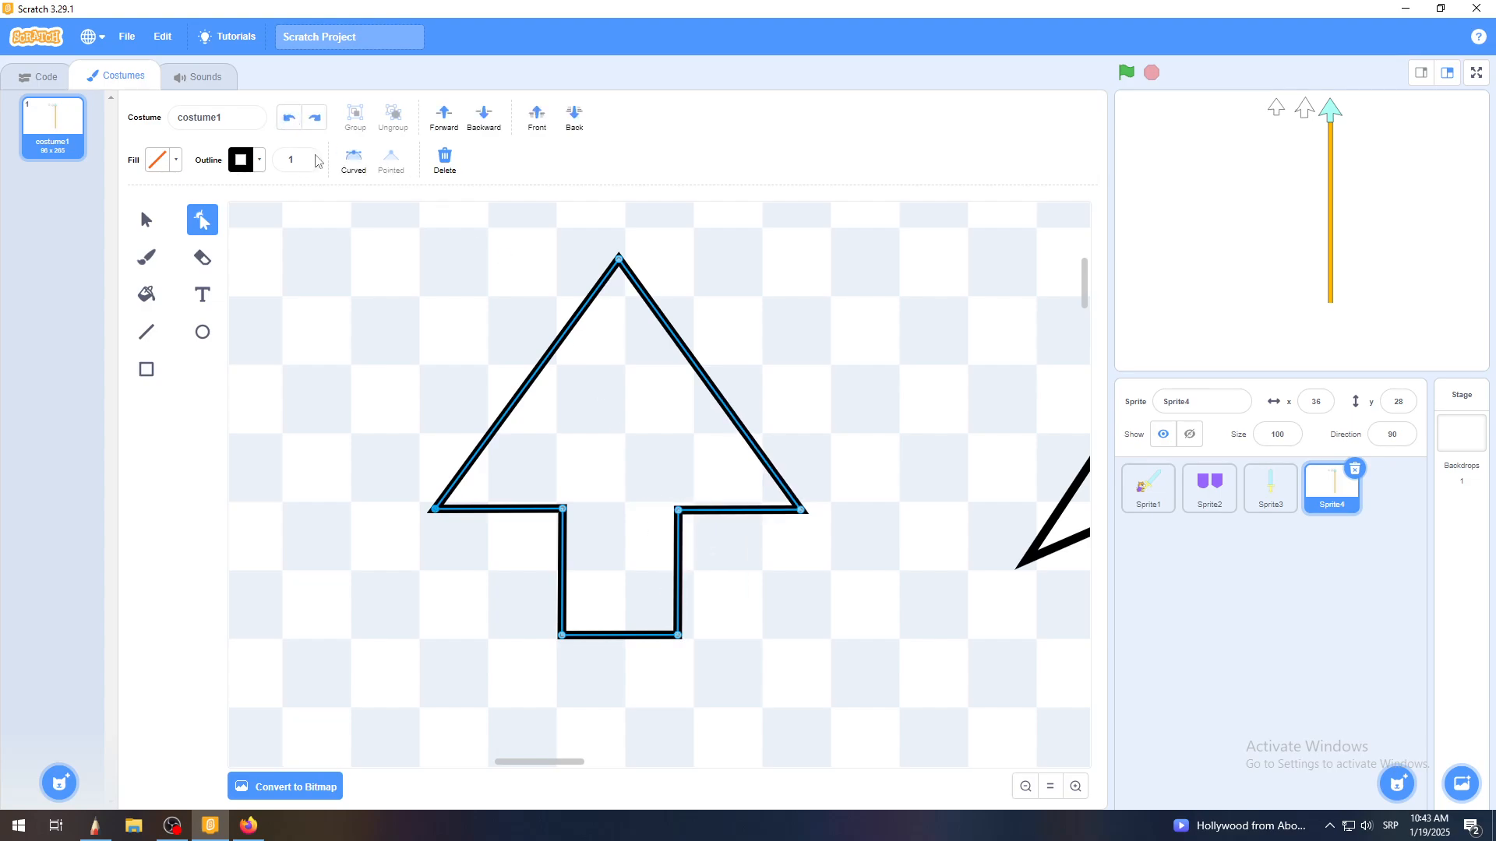
# Draw a short vertical line just left of the orange shaft's lower end as the fletching's inner edge
pyautogui.click(1025, 786)
pyautogui.click(1050, 789)
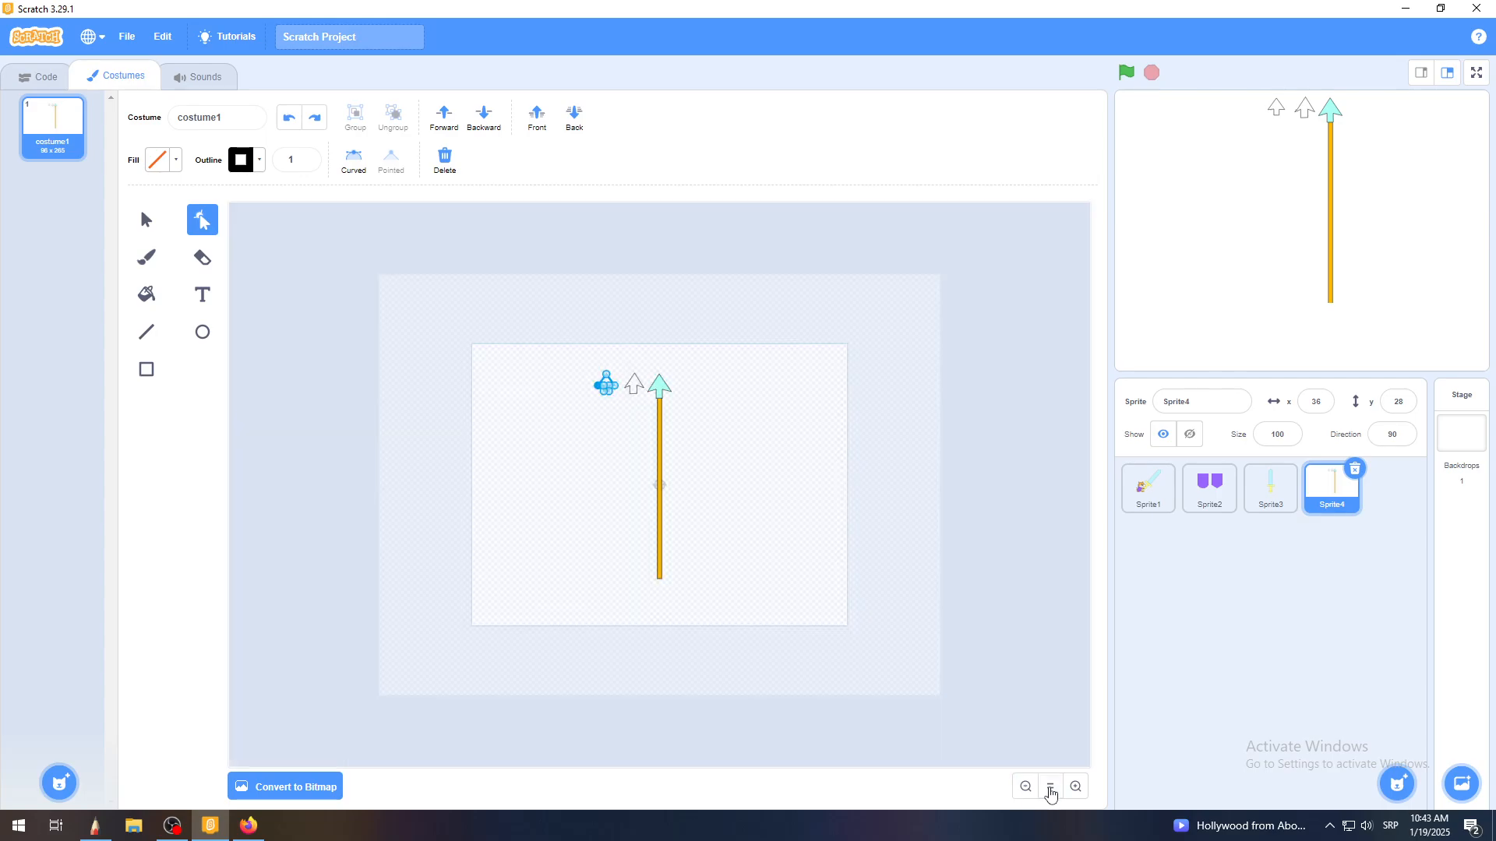
pyautogui.click(781, 507)
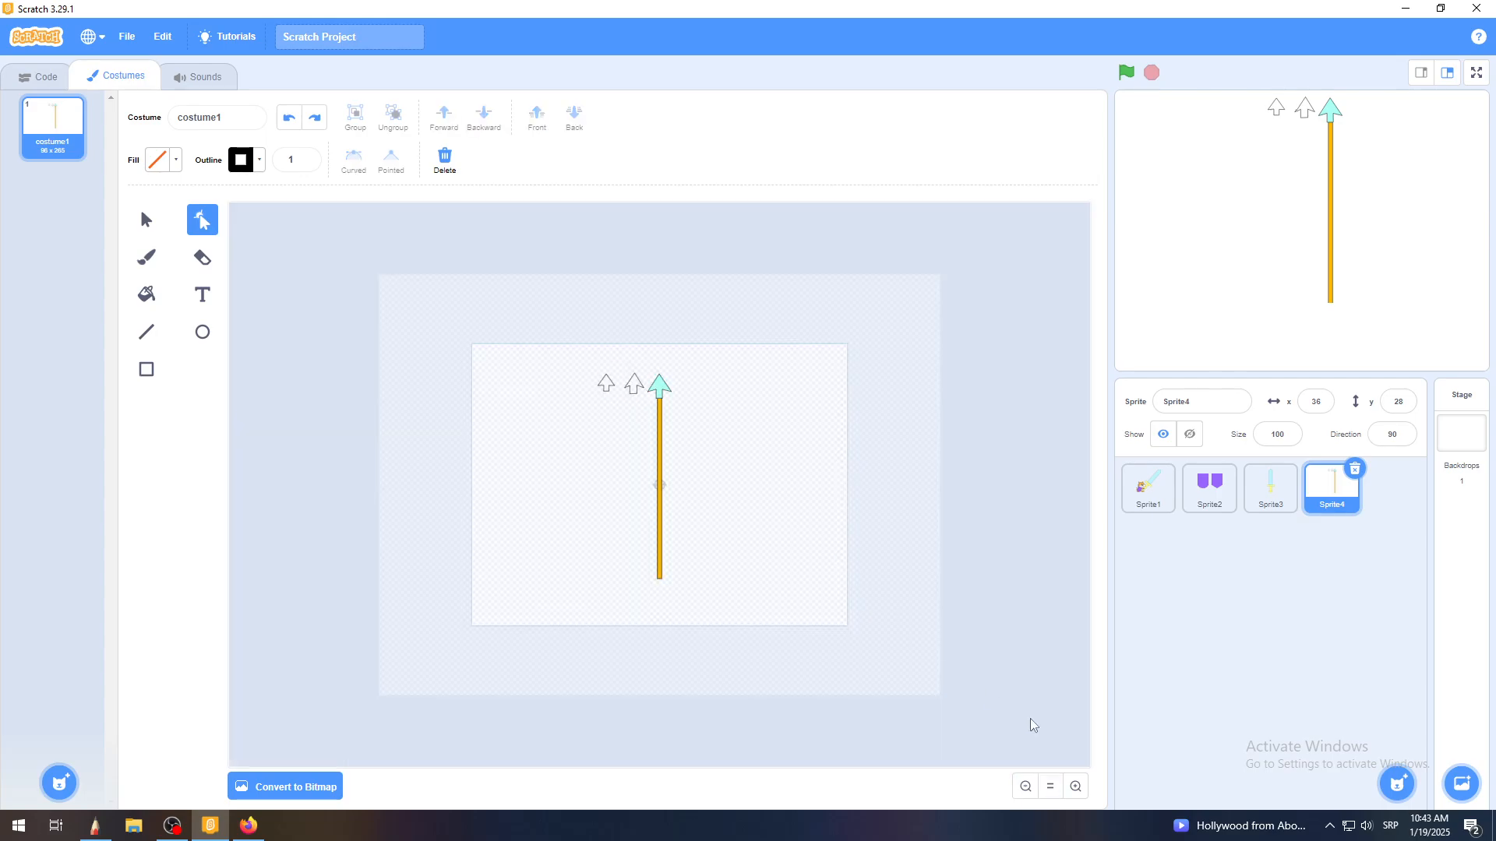
pyautogui.click(1076, 787)
pyautogui.click(1076, 787)
pyautogui.click(1076, 787)
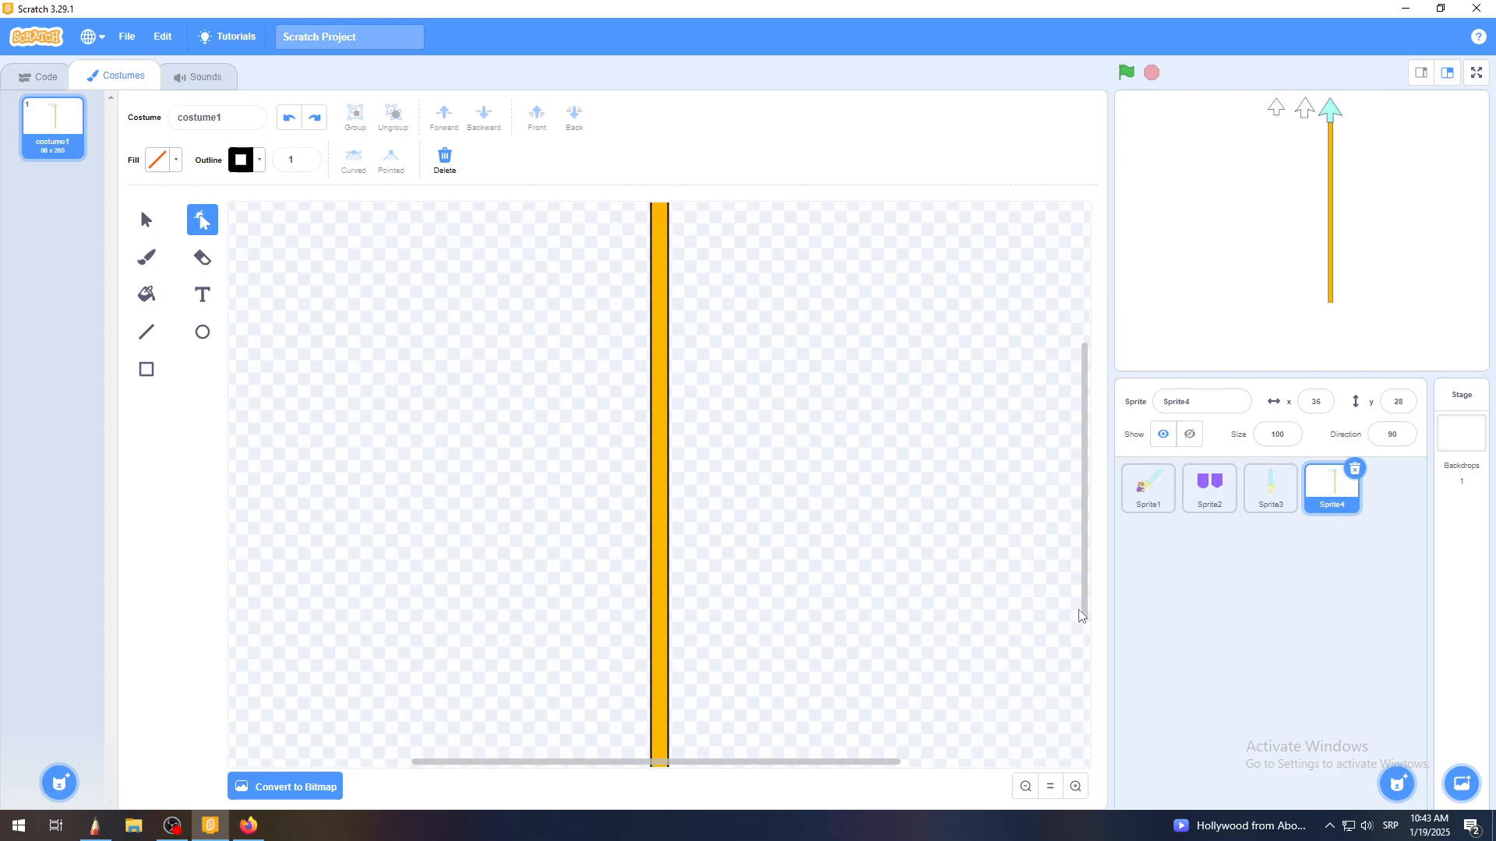
pyautogui.moveTo(1085, 620); pyautogui.dragTo(1064, 753)
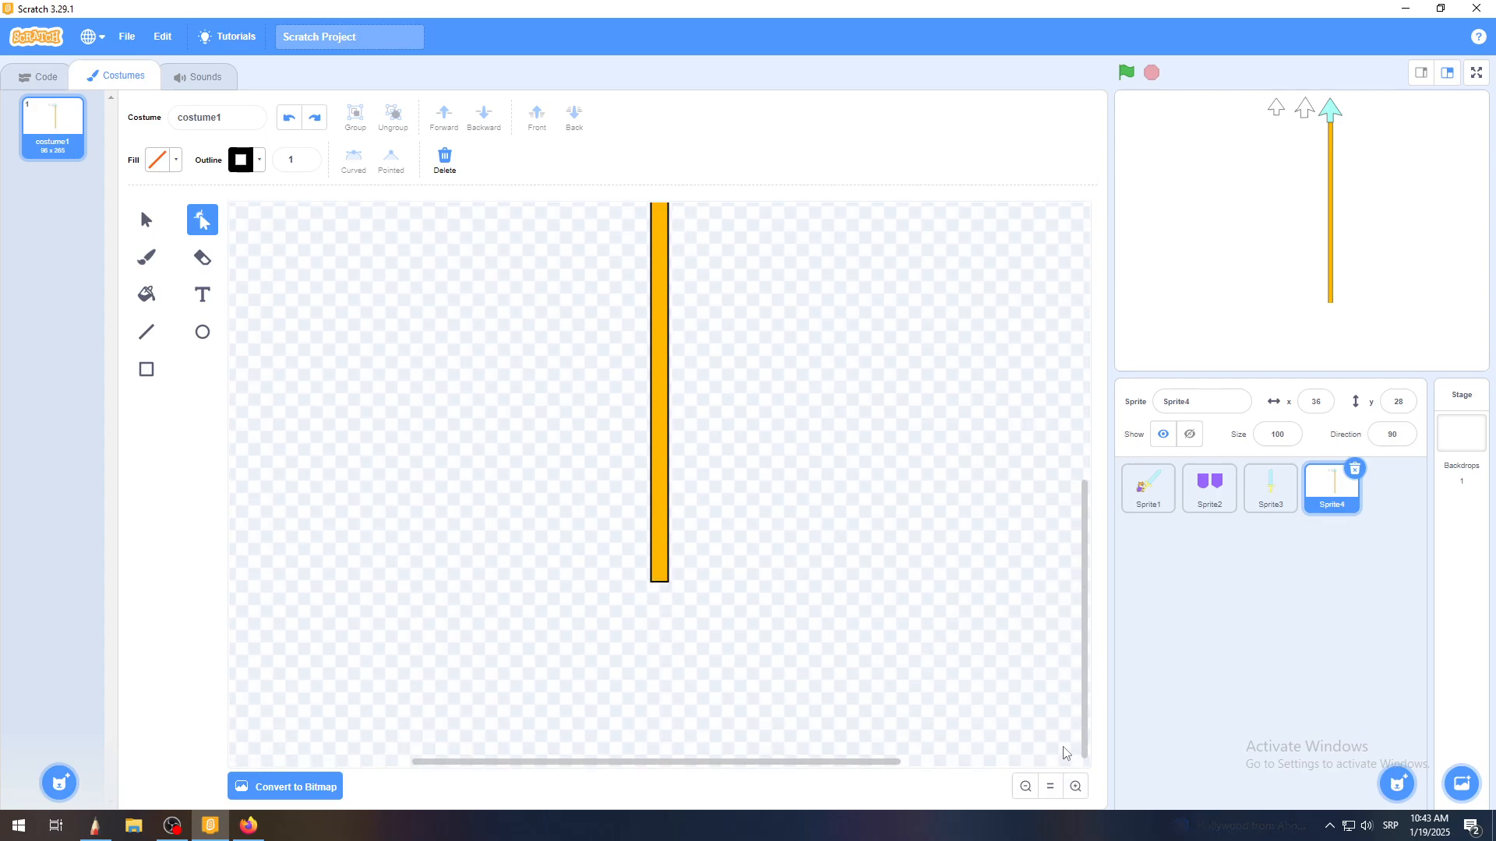
pyautogui.click(1075, 786)
pyautogui.click(1076, 786)
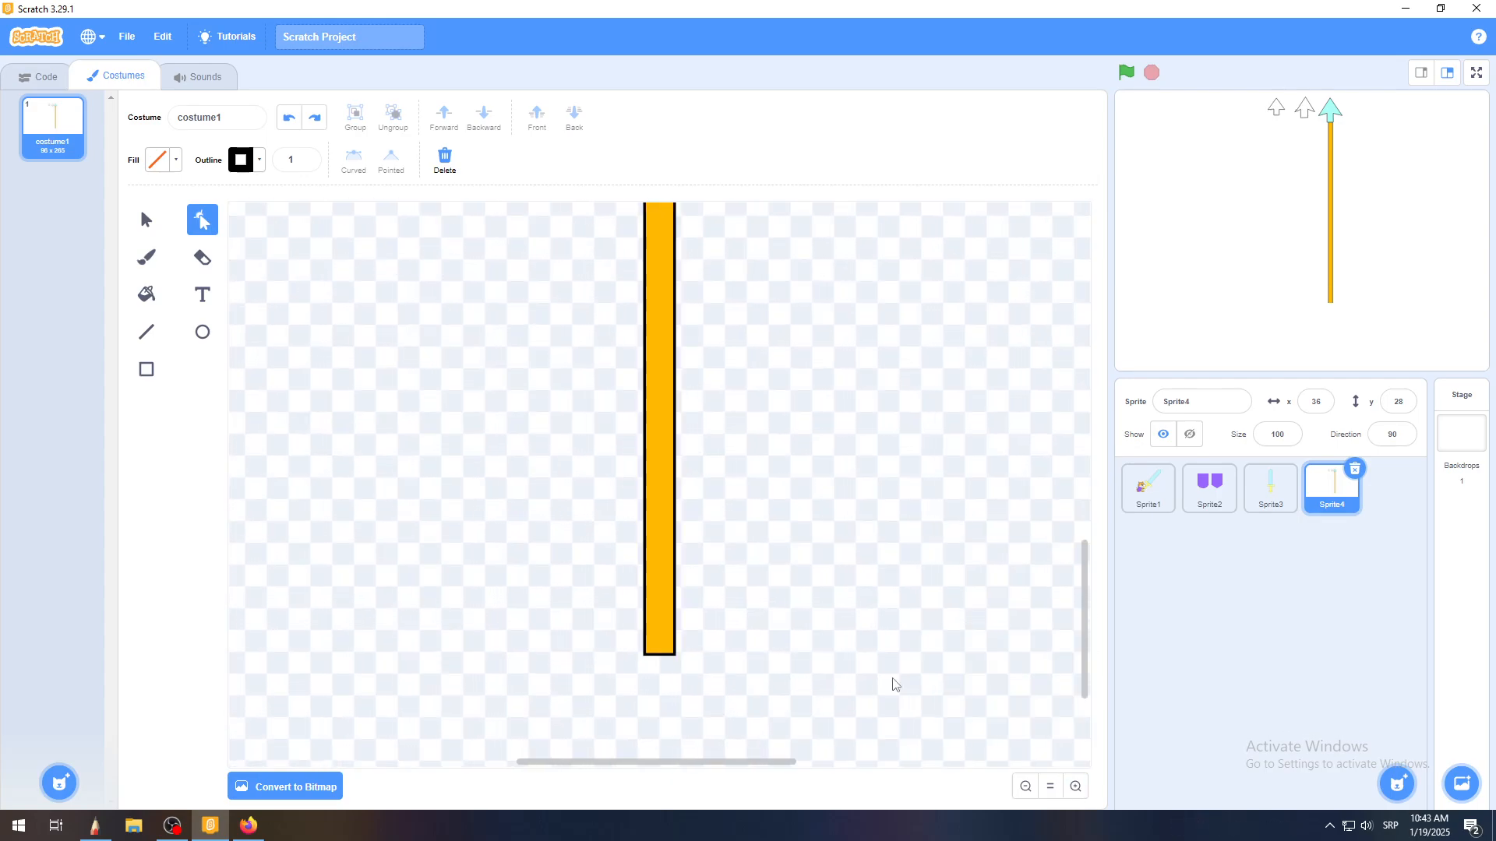
pyautogui.click(152, 337)
pyautogui.click(1075, 788)
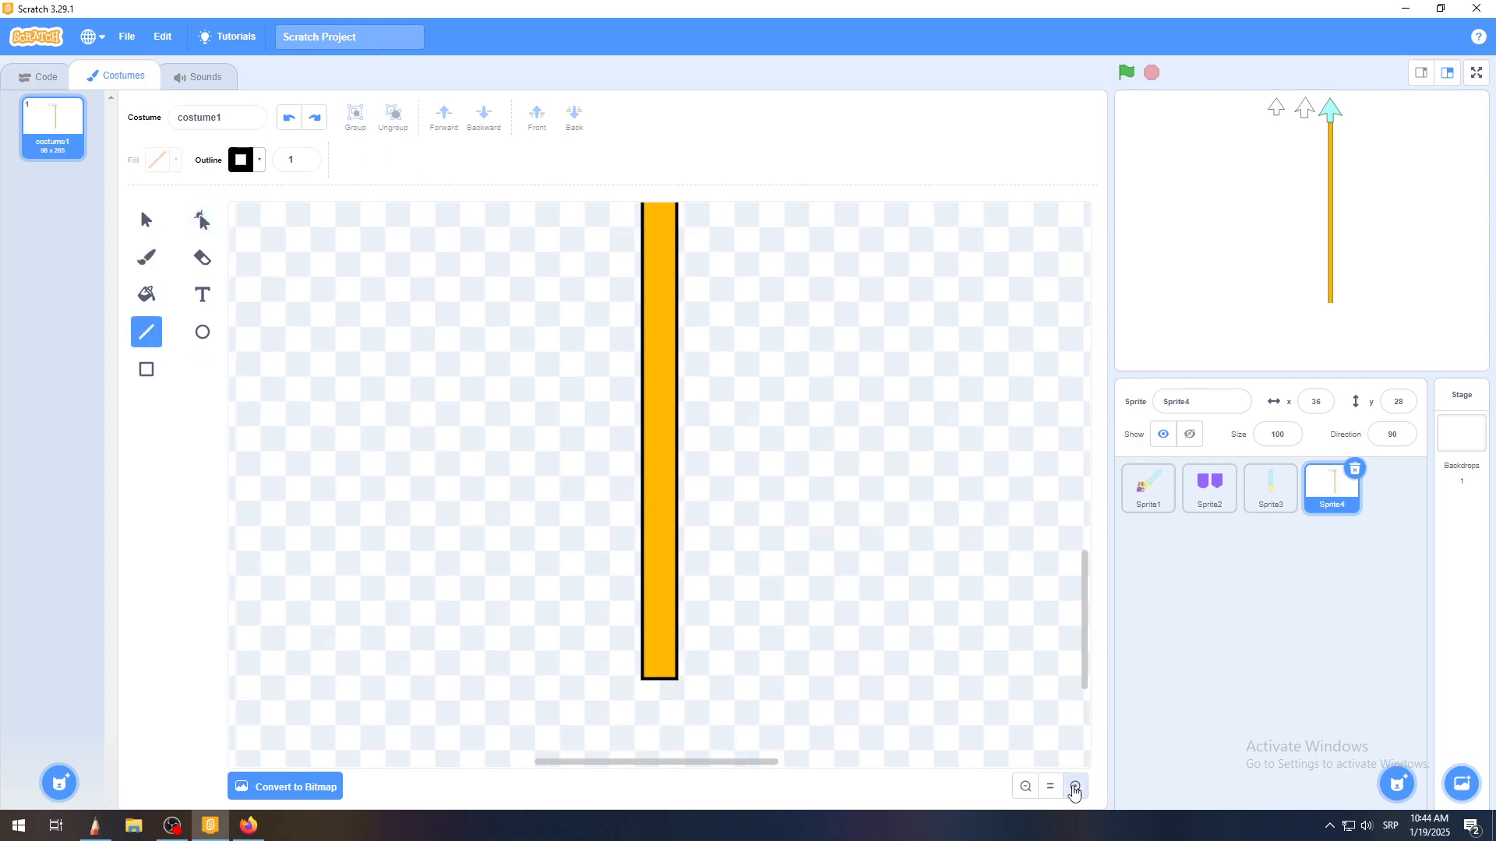
pyautogui.click(1075, 788)
pyautogui.moveTo(1078, 667); pyautogui.dragTo(1087, 699)
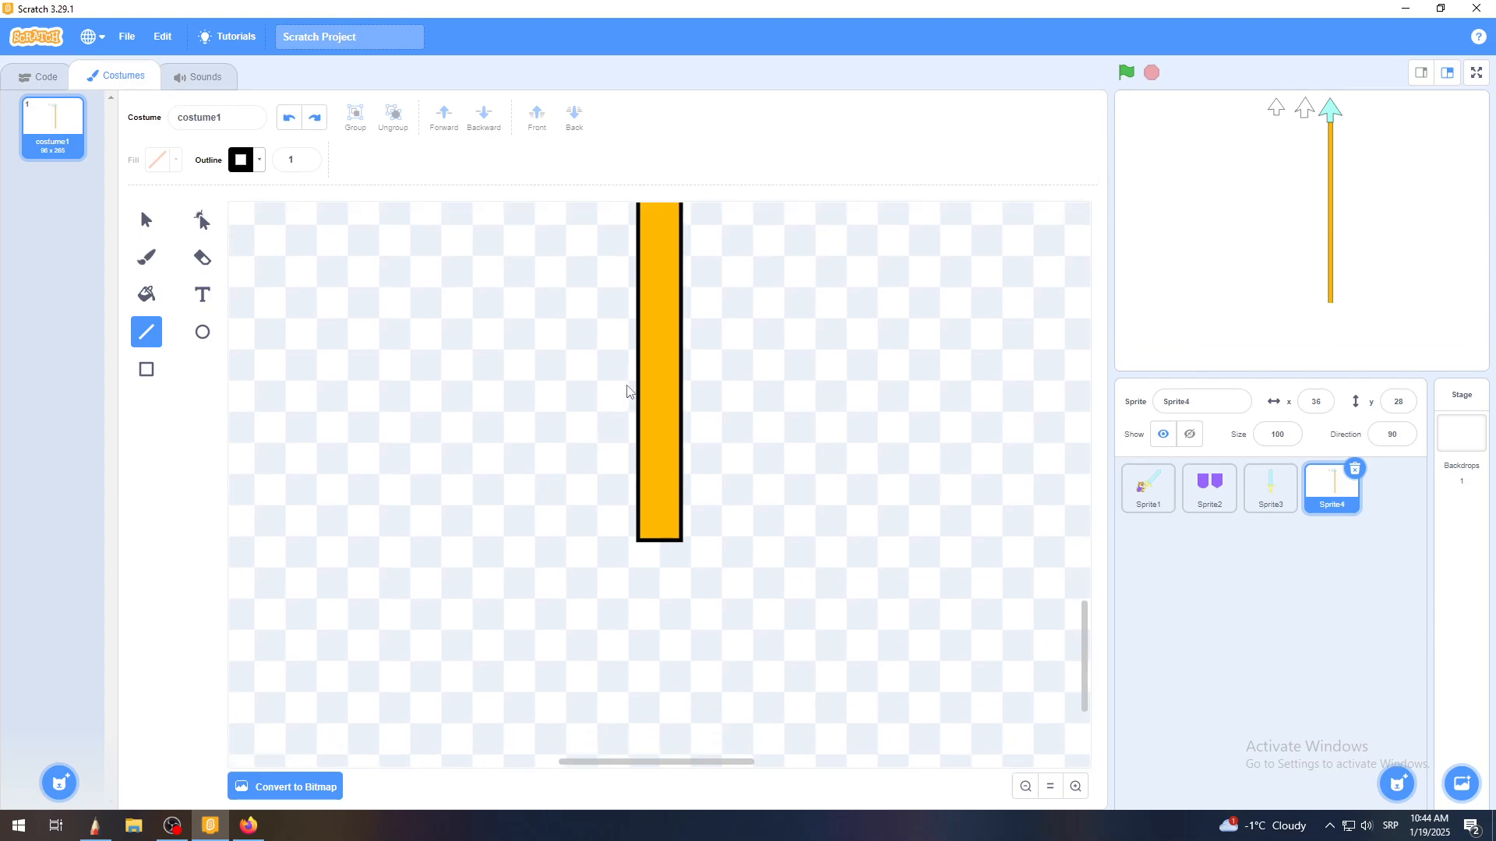
pyautogui.moveTo(620, 492)
pyautogui.mouseDown()
pyautogui.moveTo(617, 532)
pyautogui.moveTo(609, 505)
pyautogui.moveTo(627, 543)
pyautogui.mouseUp()
# Complete the fletching as a closed parallelogram slanting down and away from the shaft
pyautogui.click(1076, 787)
pyautogui.click(1075, 787)
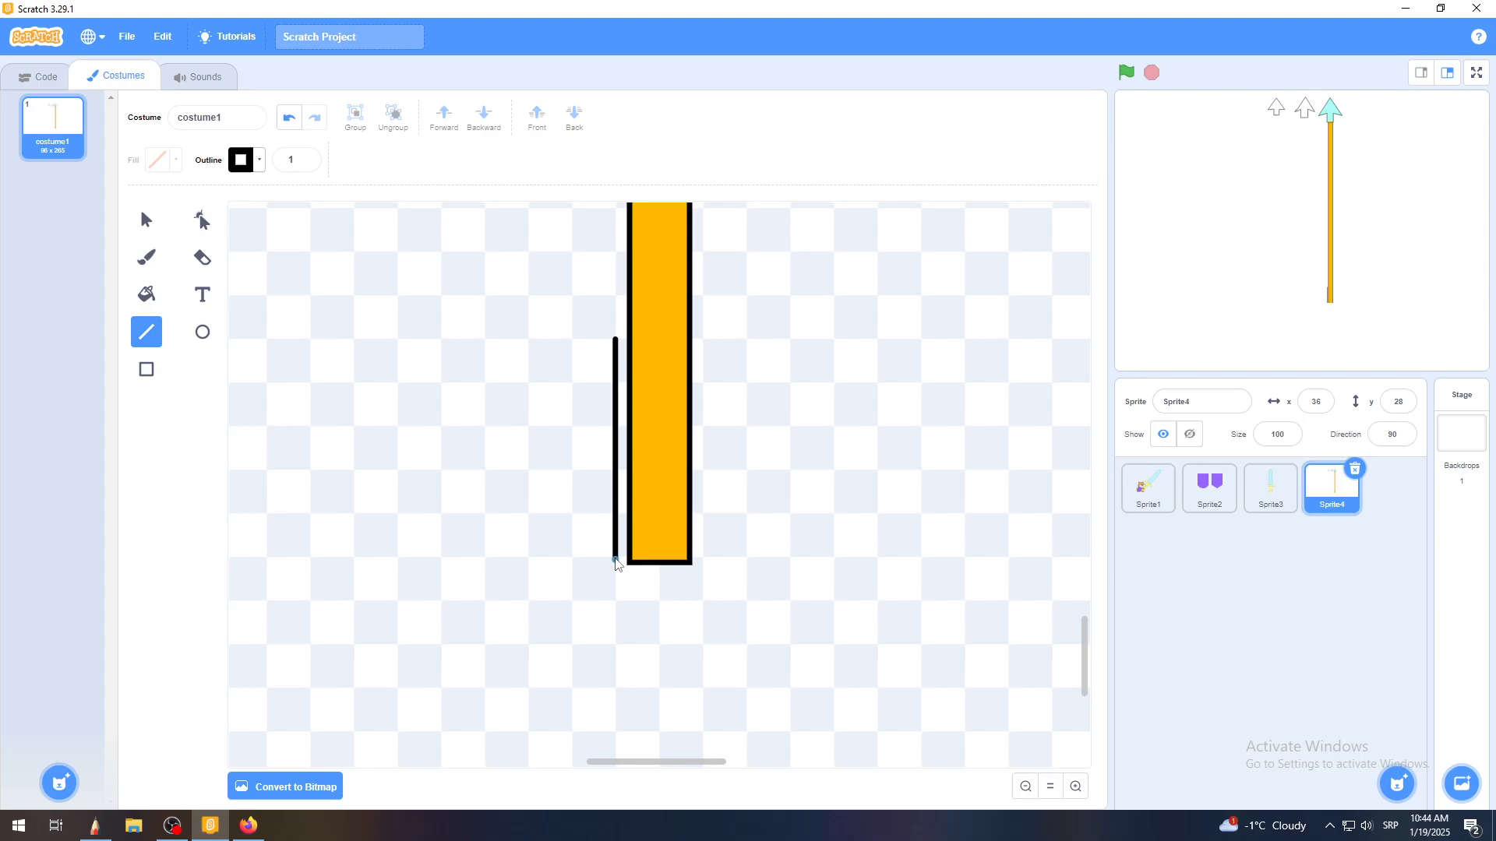
pyautogui.moveTo(615, 559); pyautogui.dragTo(539, 659)
pyautogui.moveTo(533, 645)
pyautogui.mouseDown()
pyautogui.moveTo(536, 416)
pyautogui.moveTo(536, 436)
pyautogui.moveTo(617, 337)
pyautogui.mouseUp()
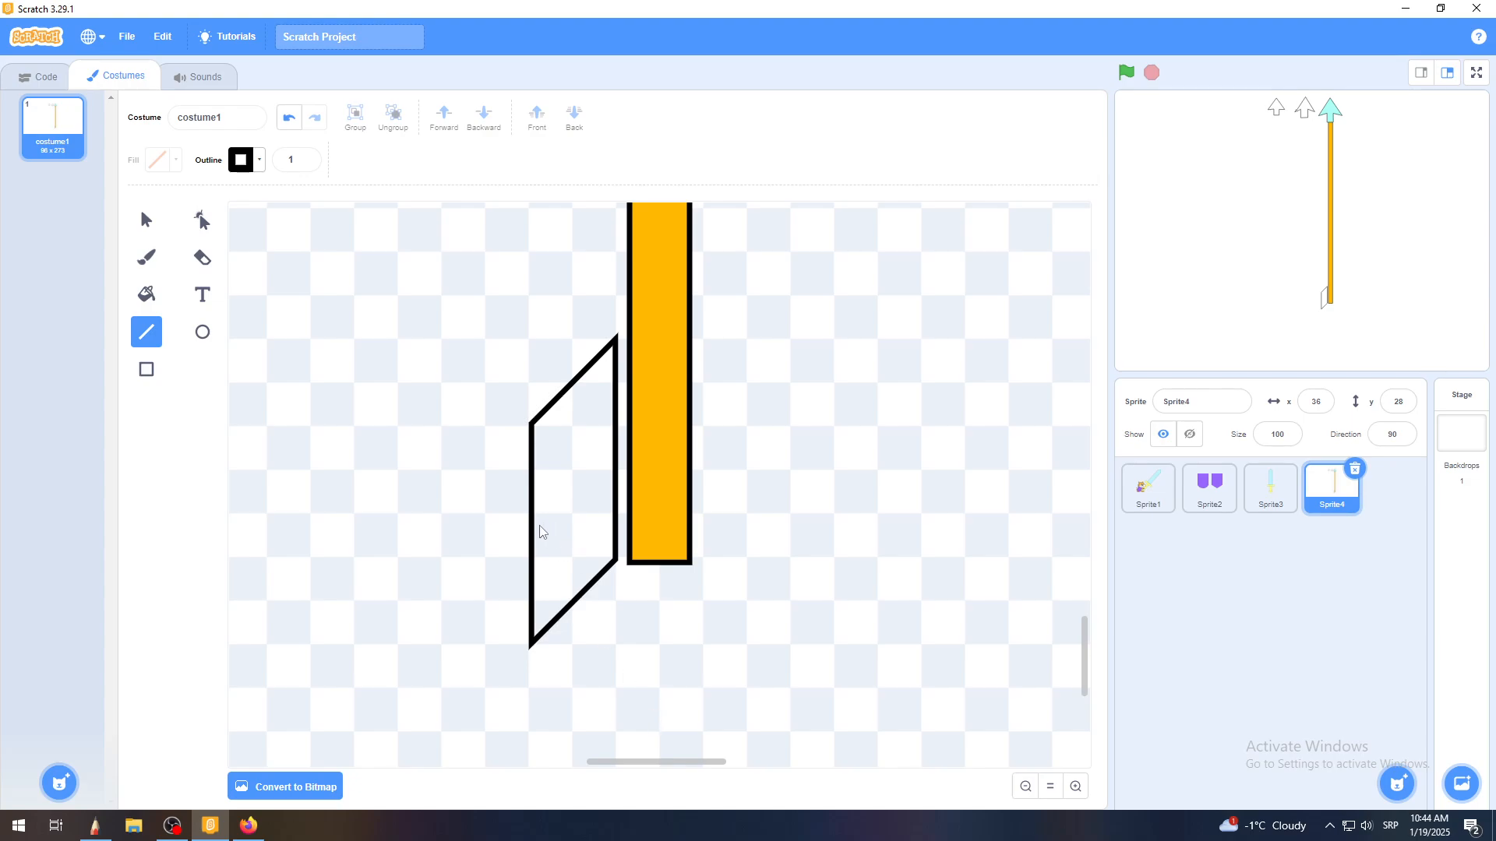
# Move the fletching outline slightly farther left of the shaft and deselect it
pyautogui.press('v')
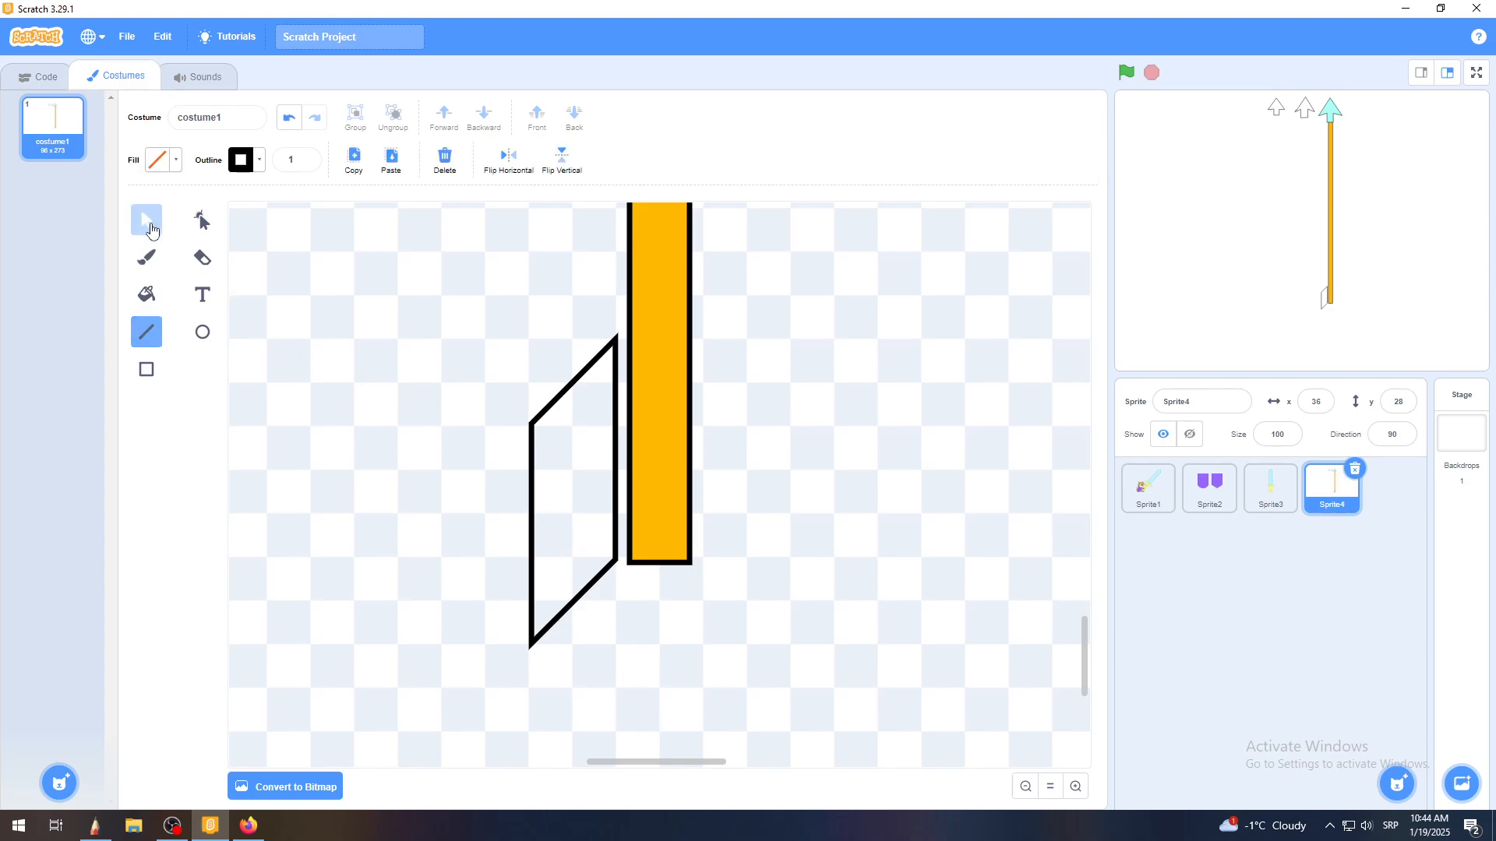
pyautogui.click(574, 382)
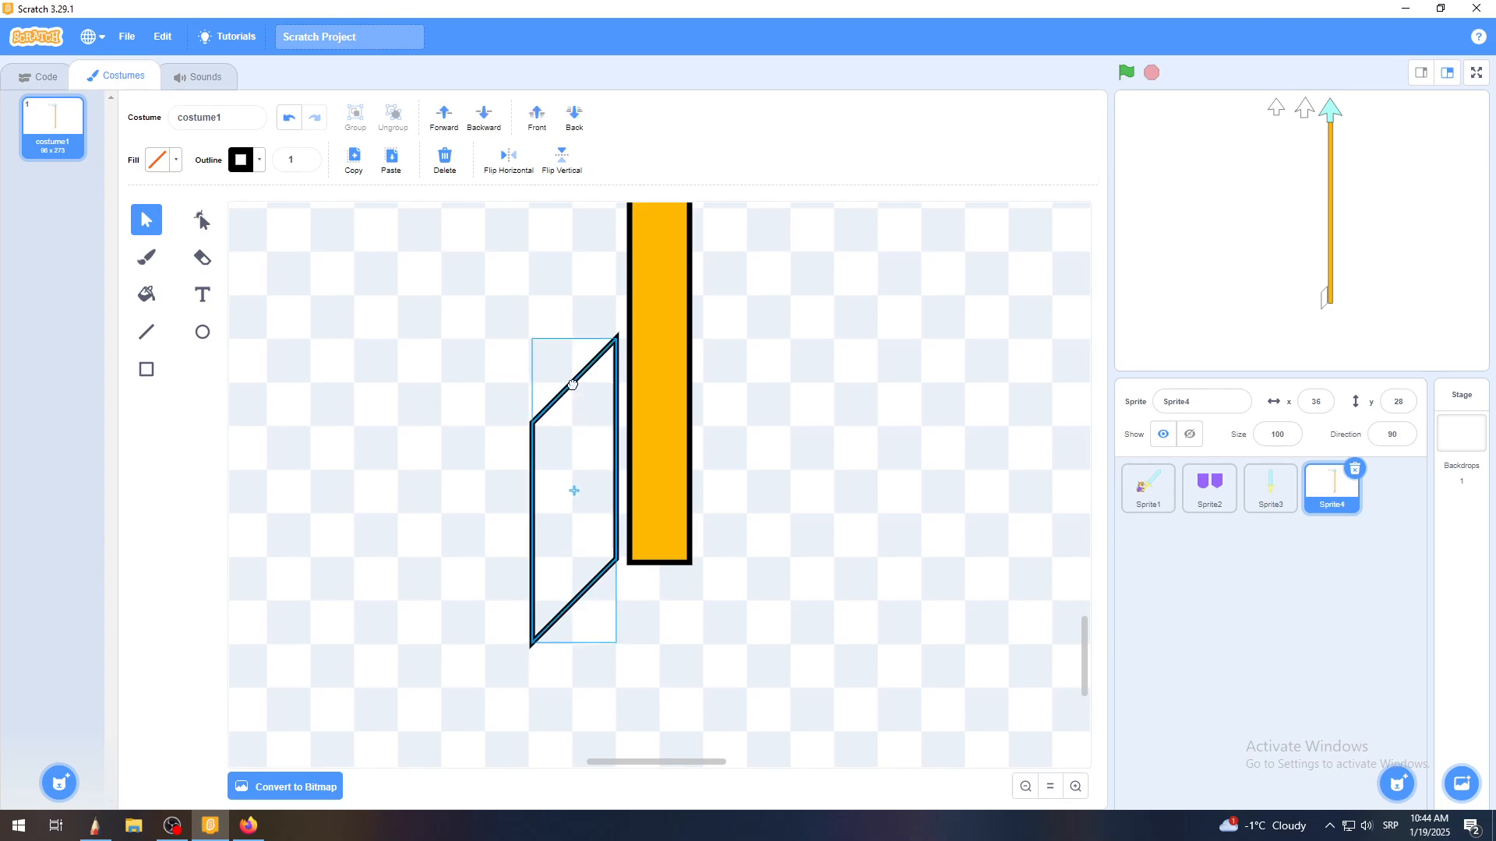
pyautogui.moveTo(574, 381); pyautogui.dragTo(538, 379)
pyautogui.click(410, 360)
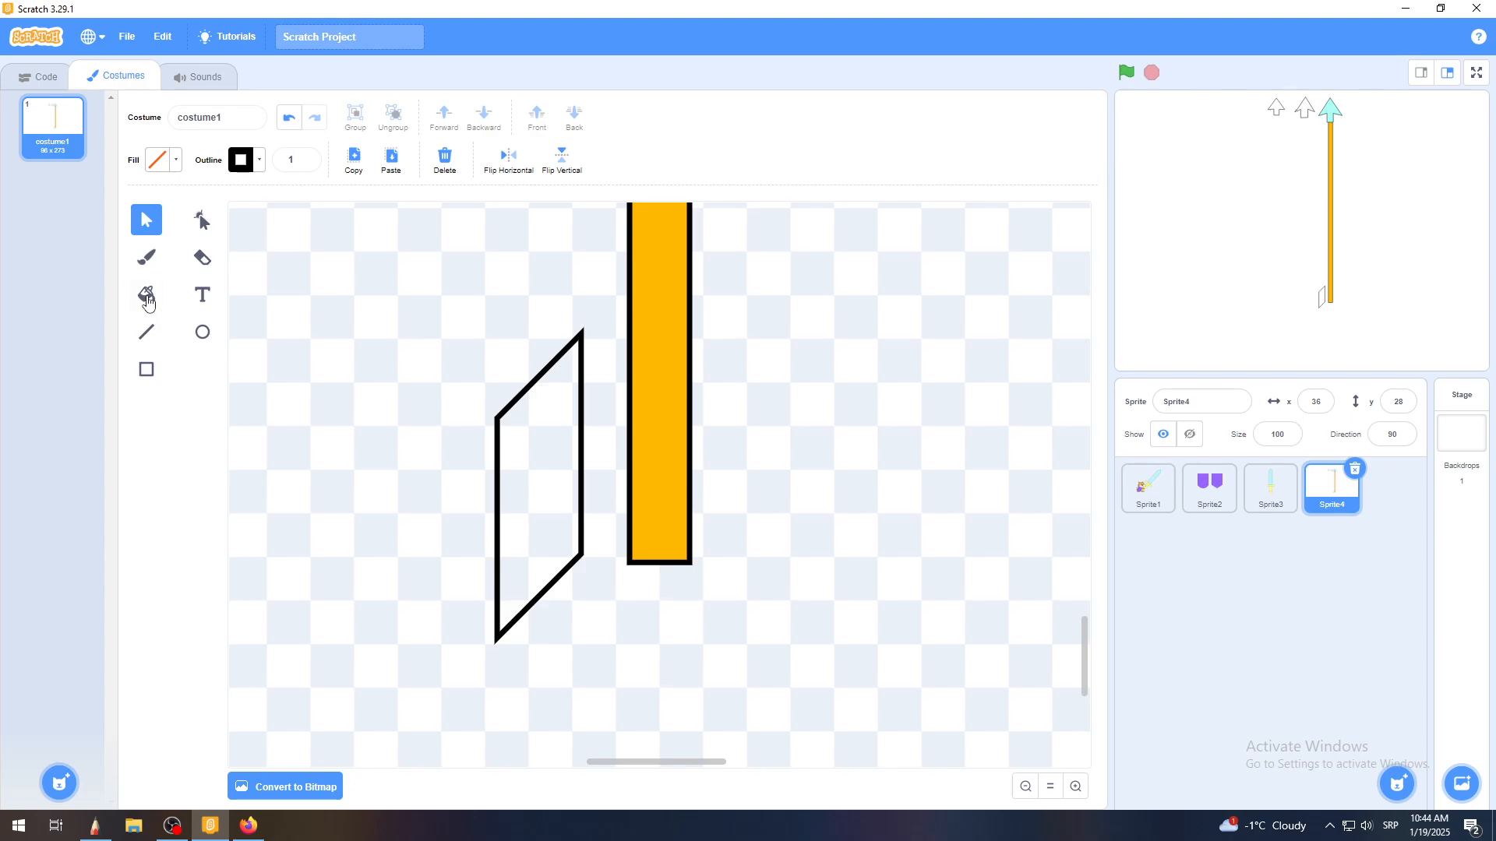
# Fill the fletching parallelogram with white by setting the fill color's saturation to 0
pyautogui.click(147, 302)
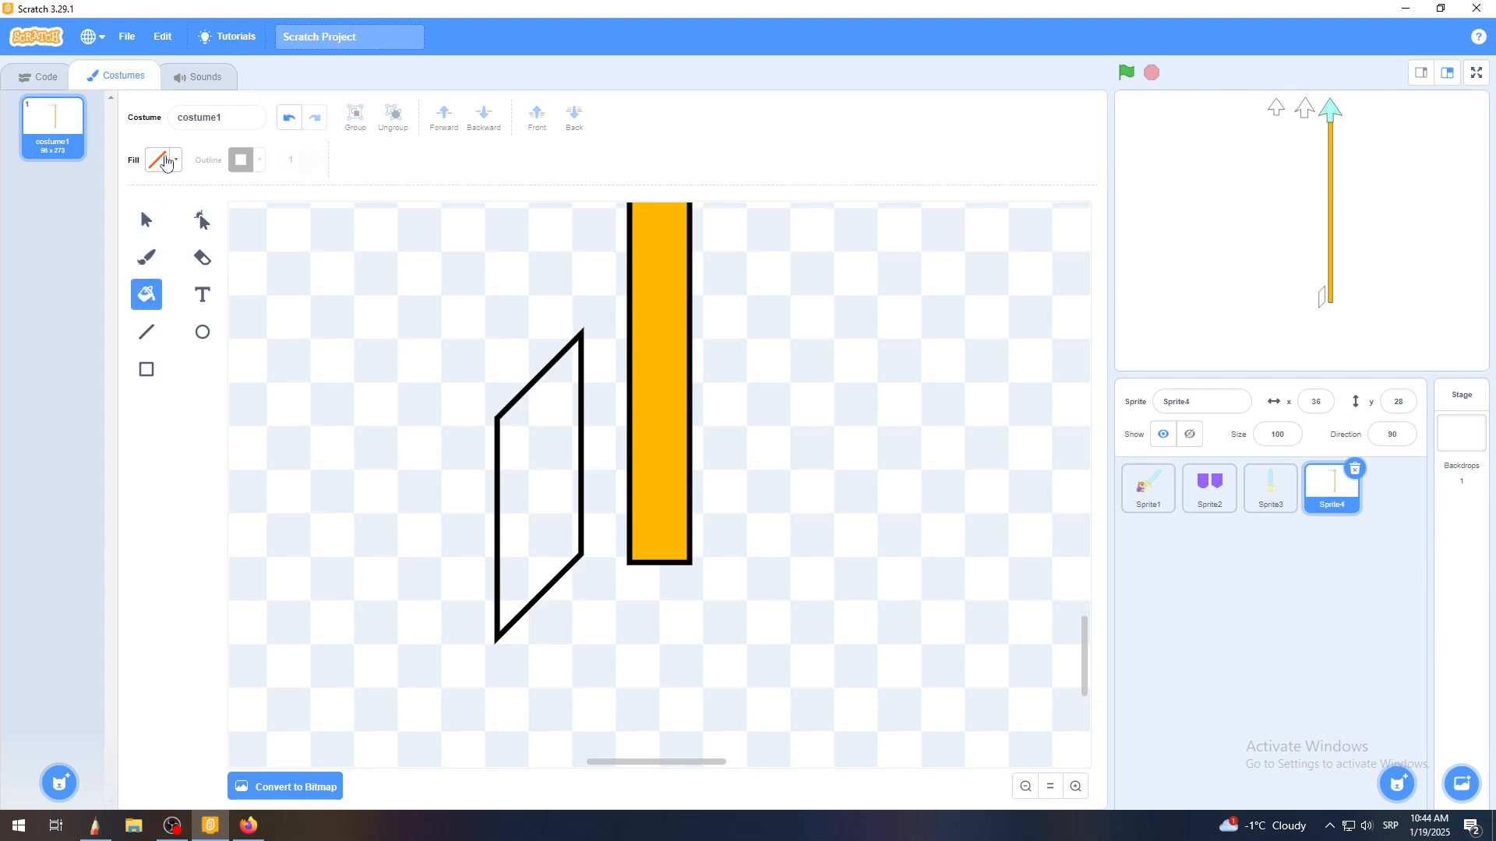
pyautogui.click(165, 162)
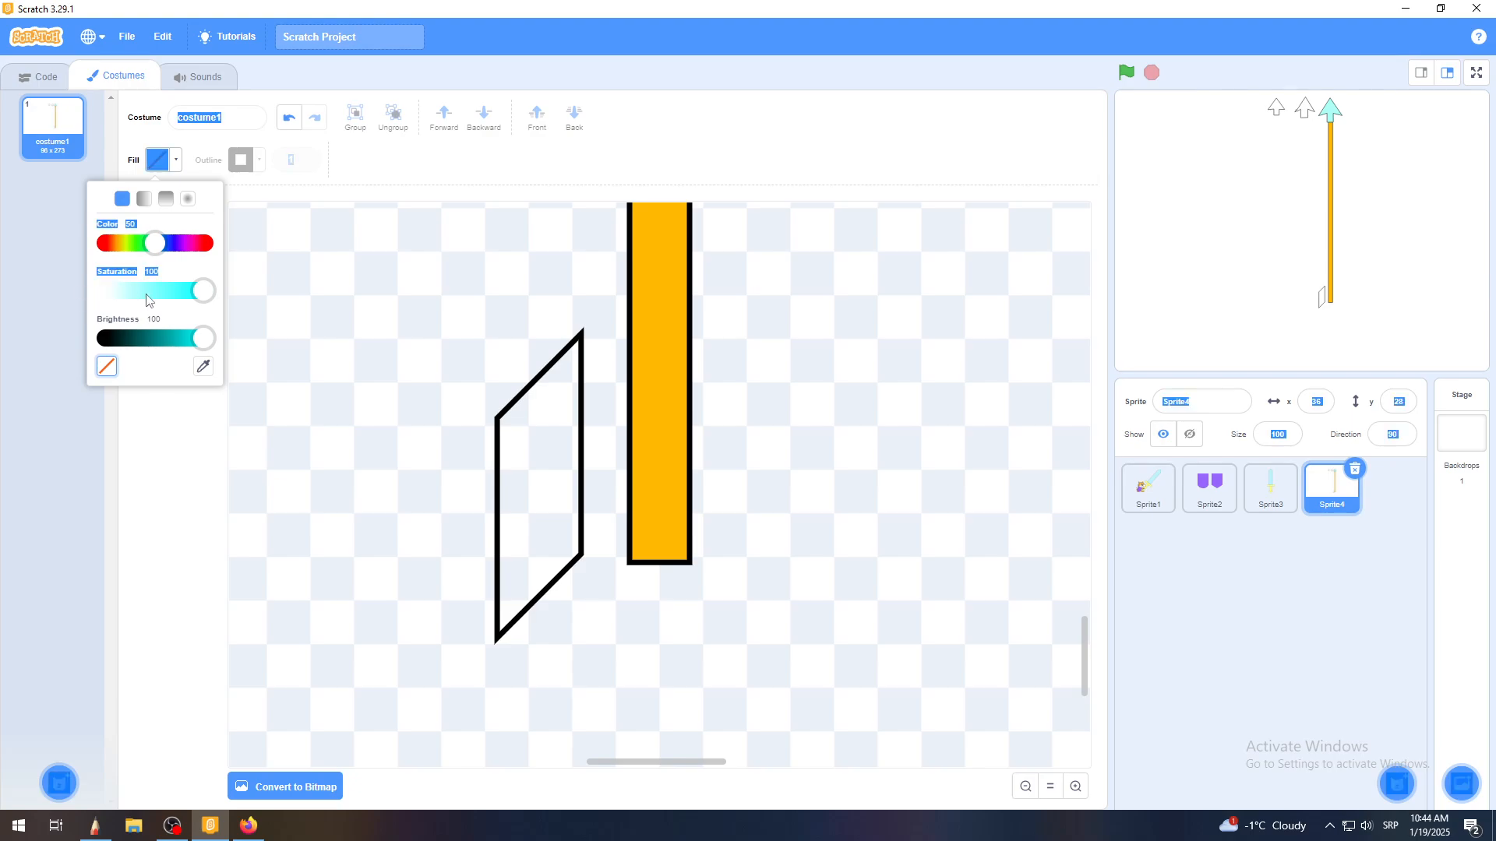
pyautogui.click(175, 291)
pyautogui.moveTo(181, 295); pyautogui.dragTo(92, 287)
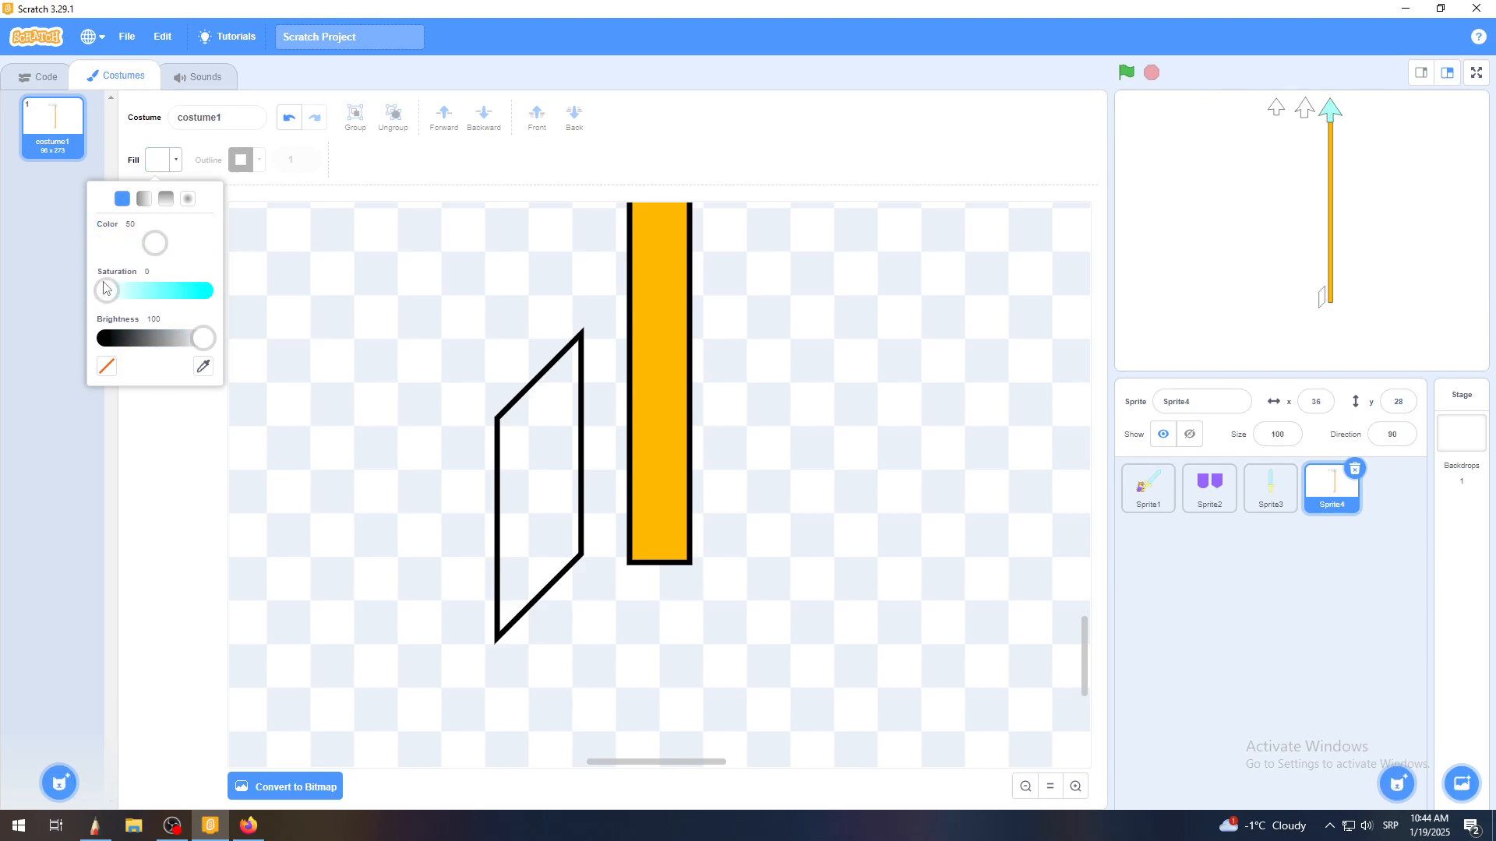
pyautogui.click(537, 477)
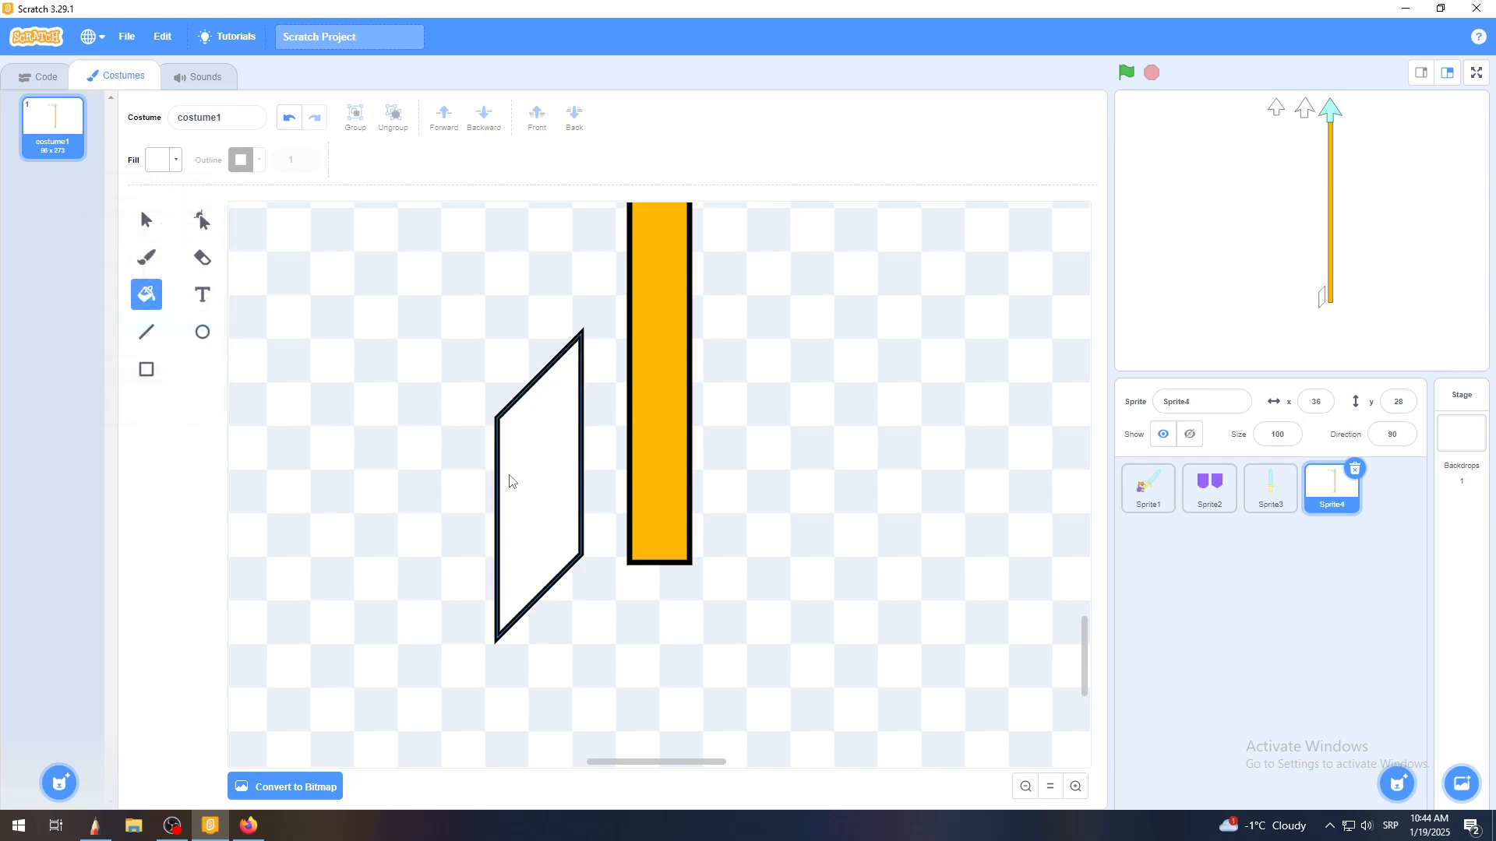
# Duplicate the white fletching, flip the copy horizontally and place it against the opposite side of the shaft
pyautogui.click(147, 222)
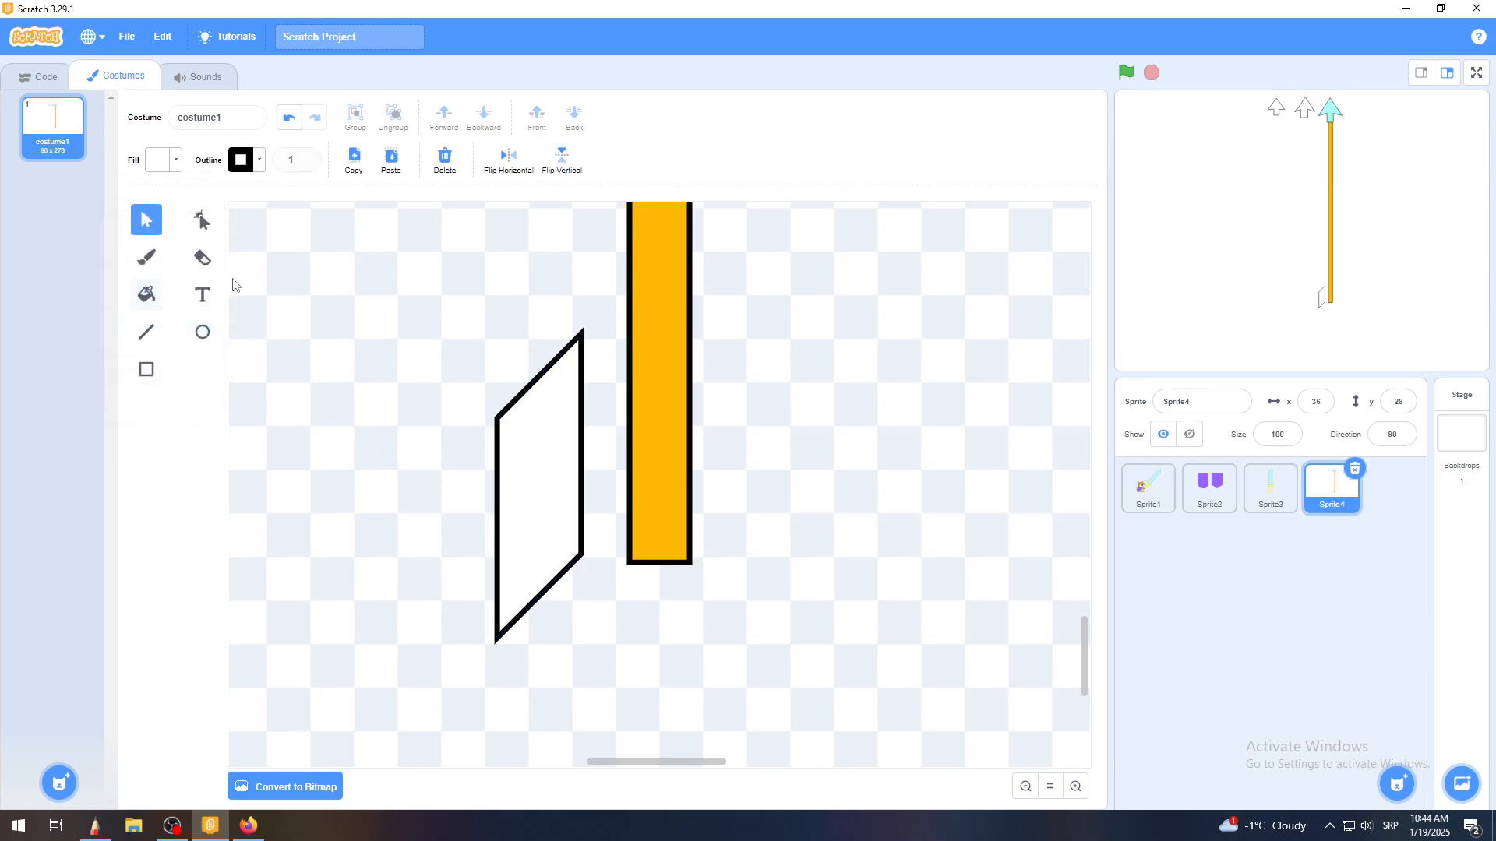
pyautogui.click(536, 450)
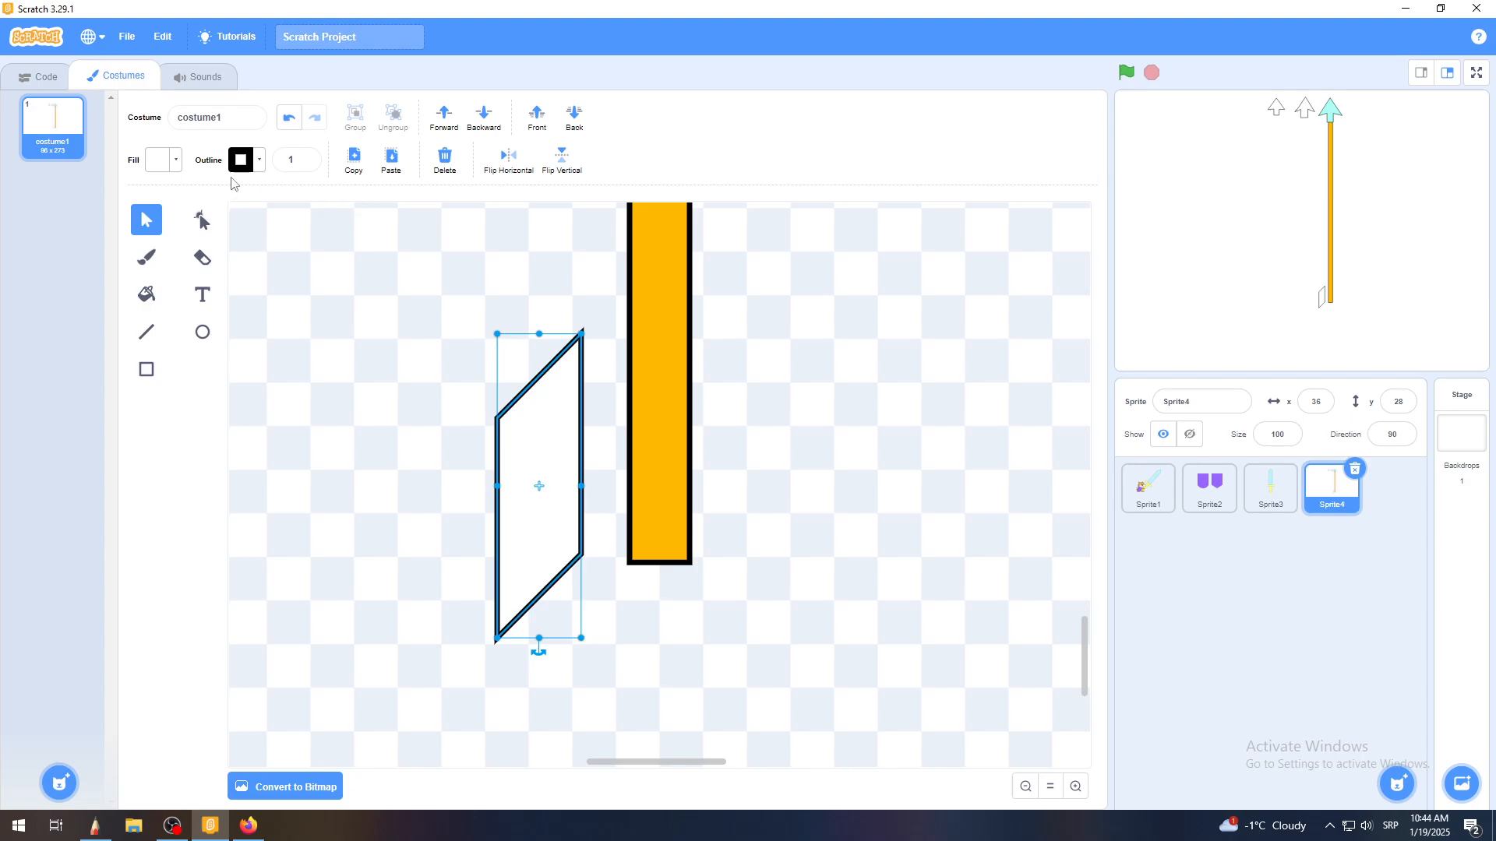
pyautogui.click(354, 158)
pyautogui.click(391, 169)
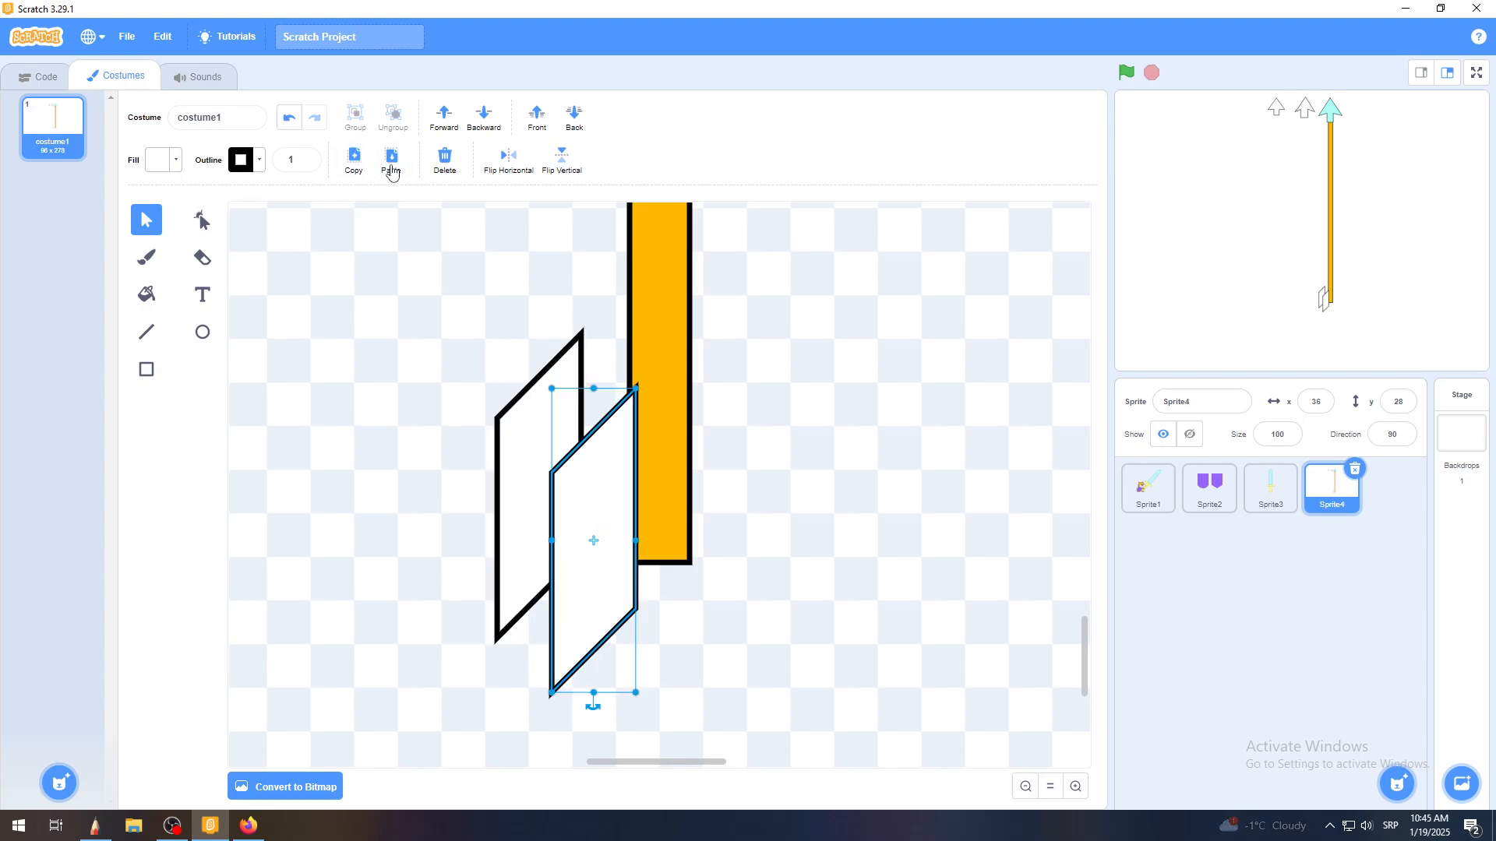
pyautogui.moveTo(611, 483); pyautogui.dragTo(843, 451)
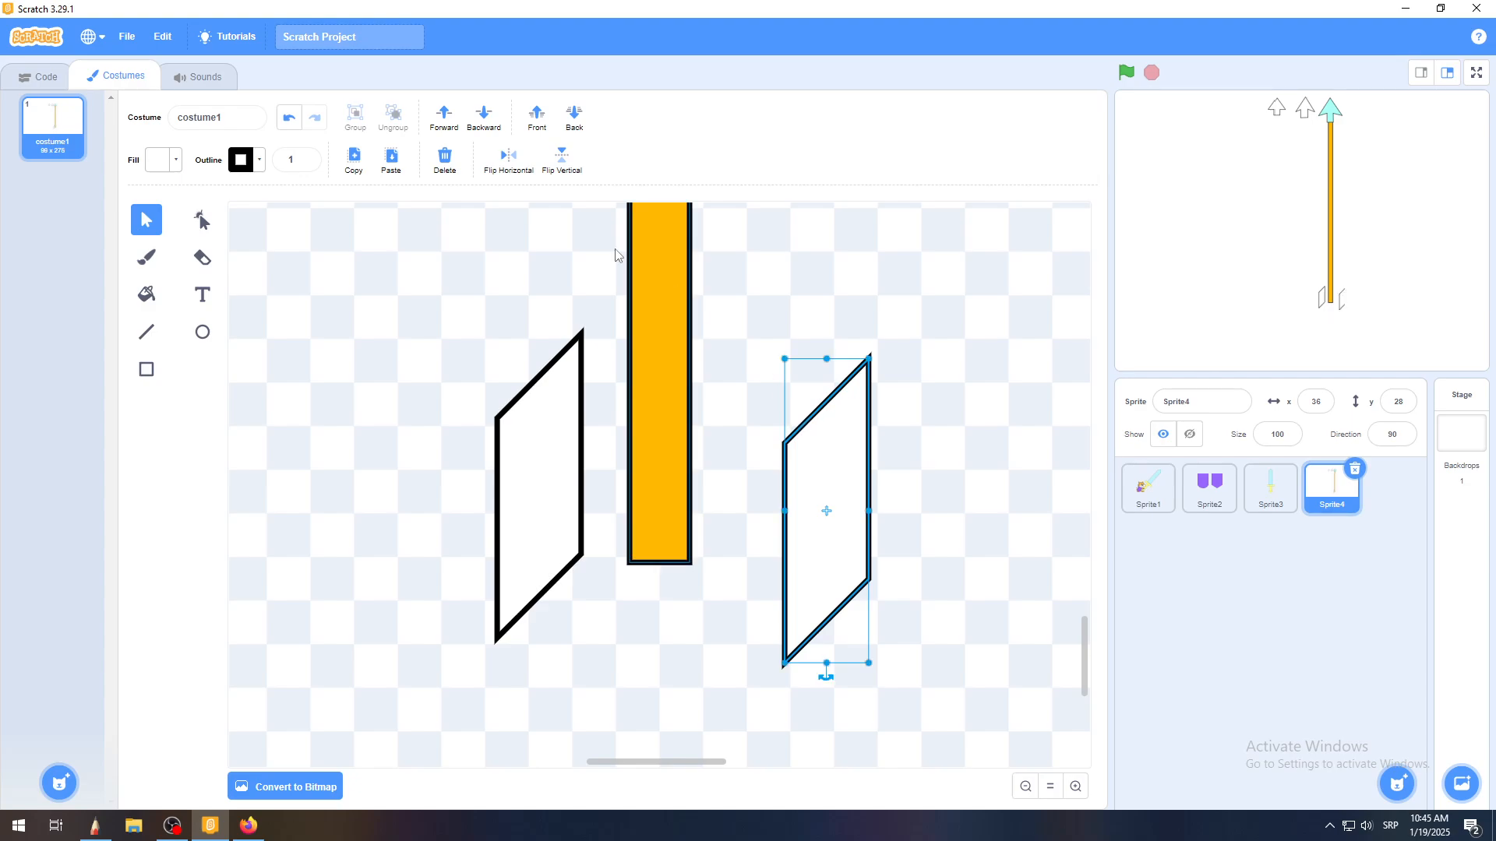
pyautogui.click(509, 159)
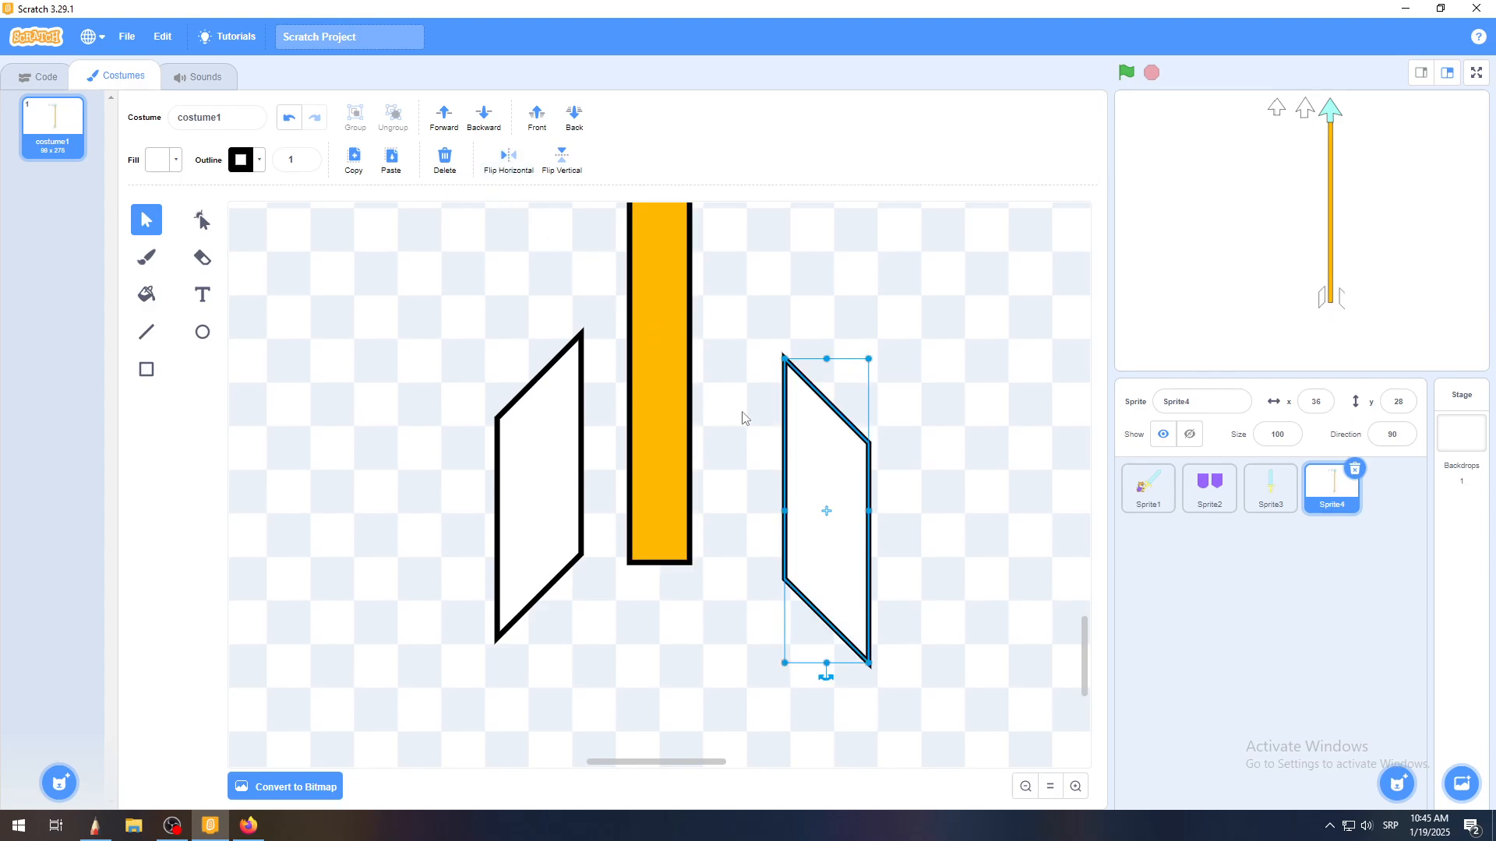
pyautogui.moveTo(815, 438); pyautogui.dragTo(726, 420)
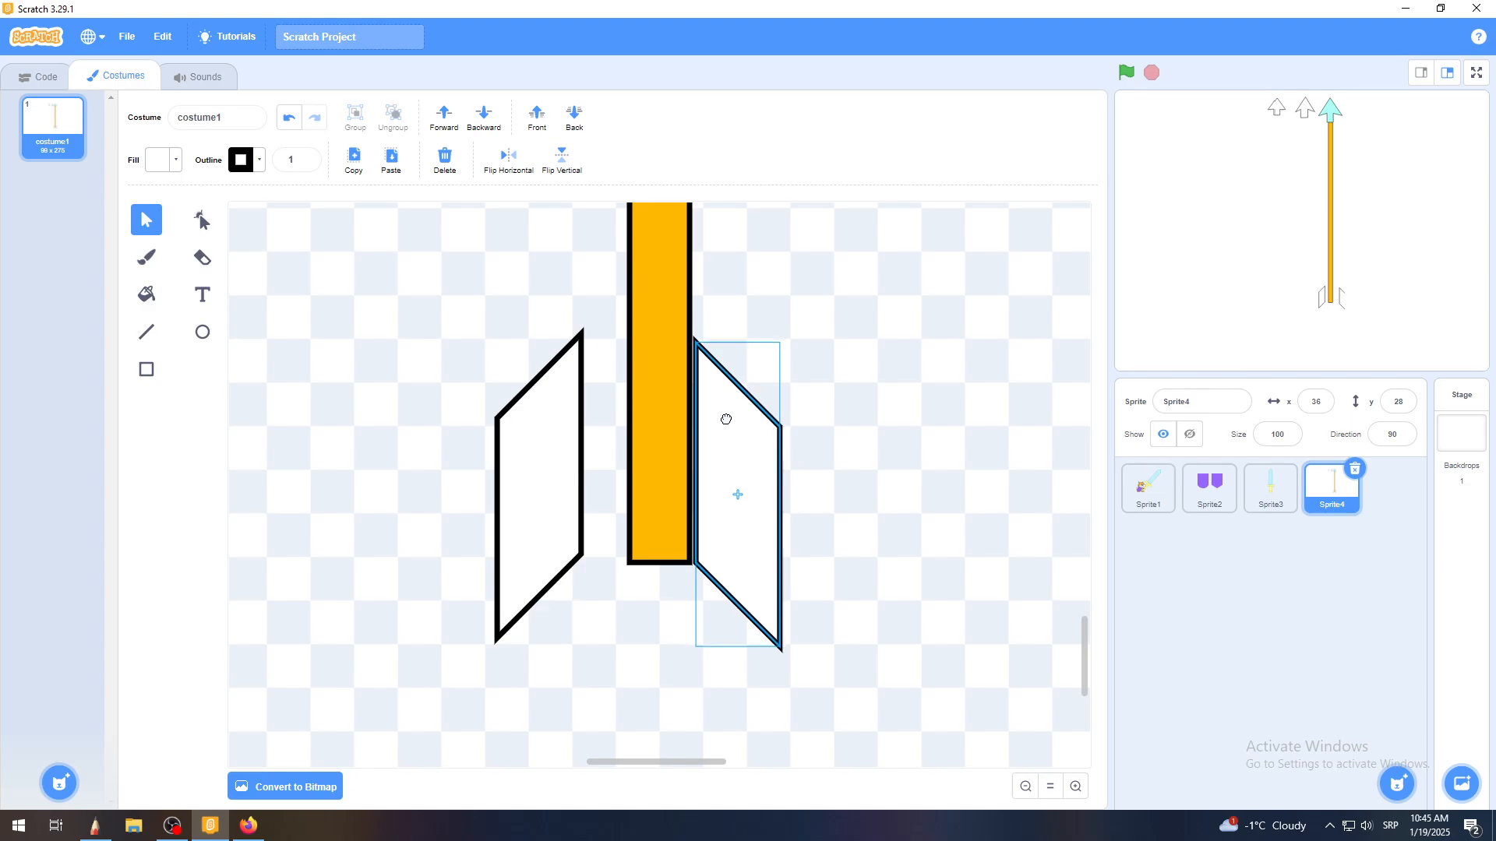
# Move the original fletching against the shaft level with its mirrored copy, and nudge the copy tight to the shaft
pyautogui.moveTo(555, 440); pyautogui.dragTo(598, 449)
pyautogui.click(814, 395)
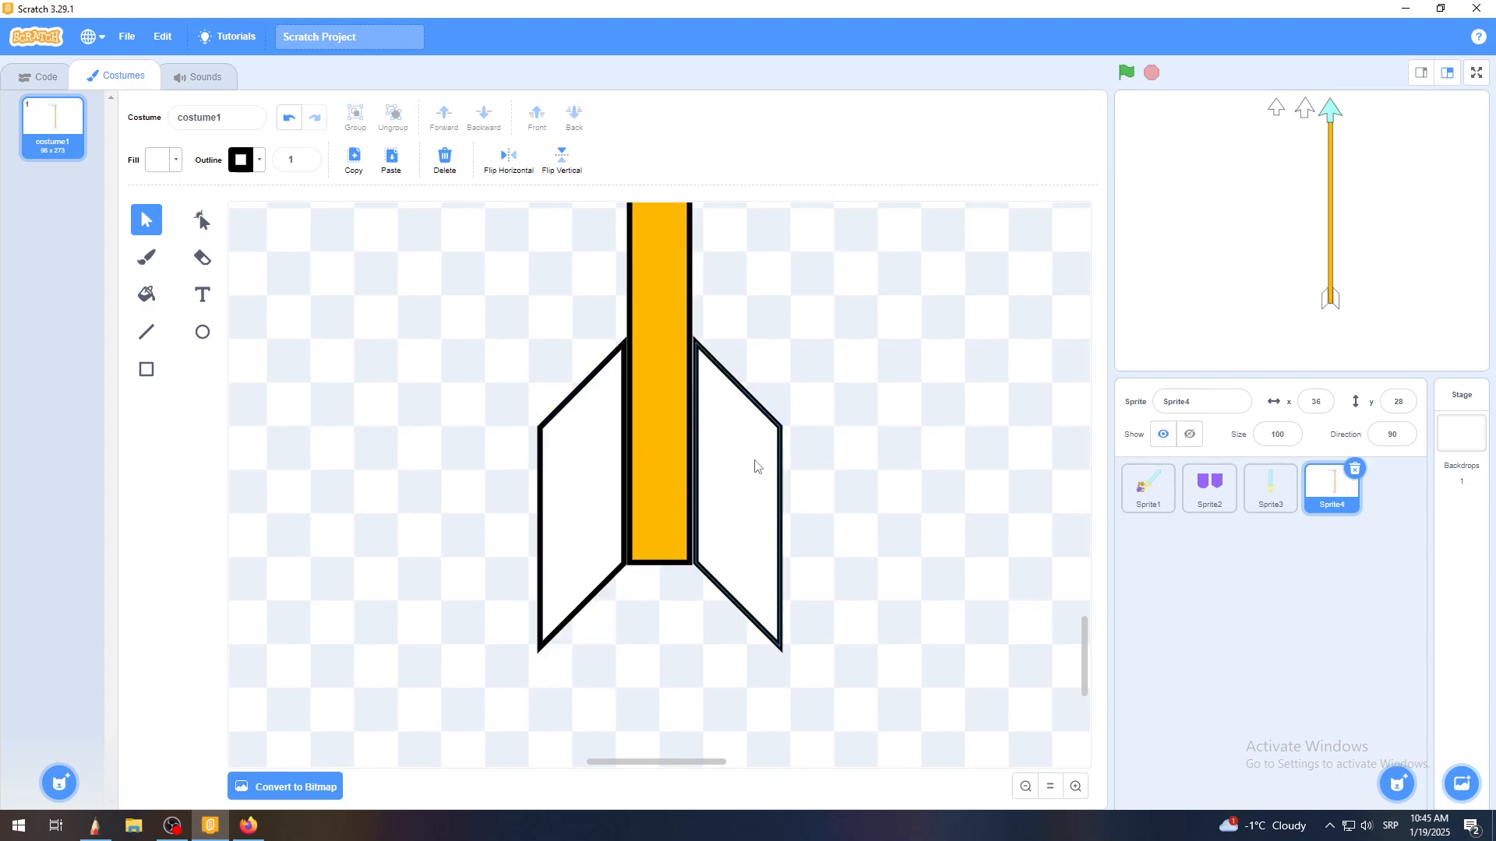
pyautogui.moveTo(754, 465); pyautogui.dragTo(741, 505)
pyautogui.click(793, 468)
pyautogui.click(853, 516)
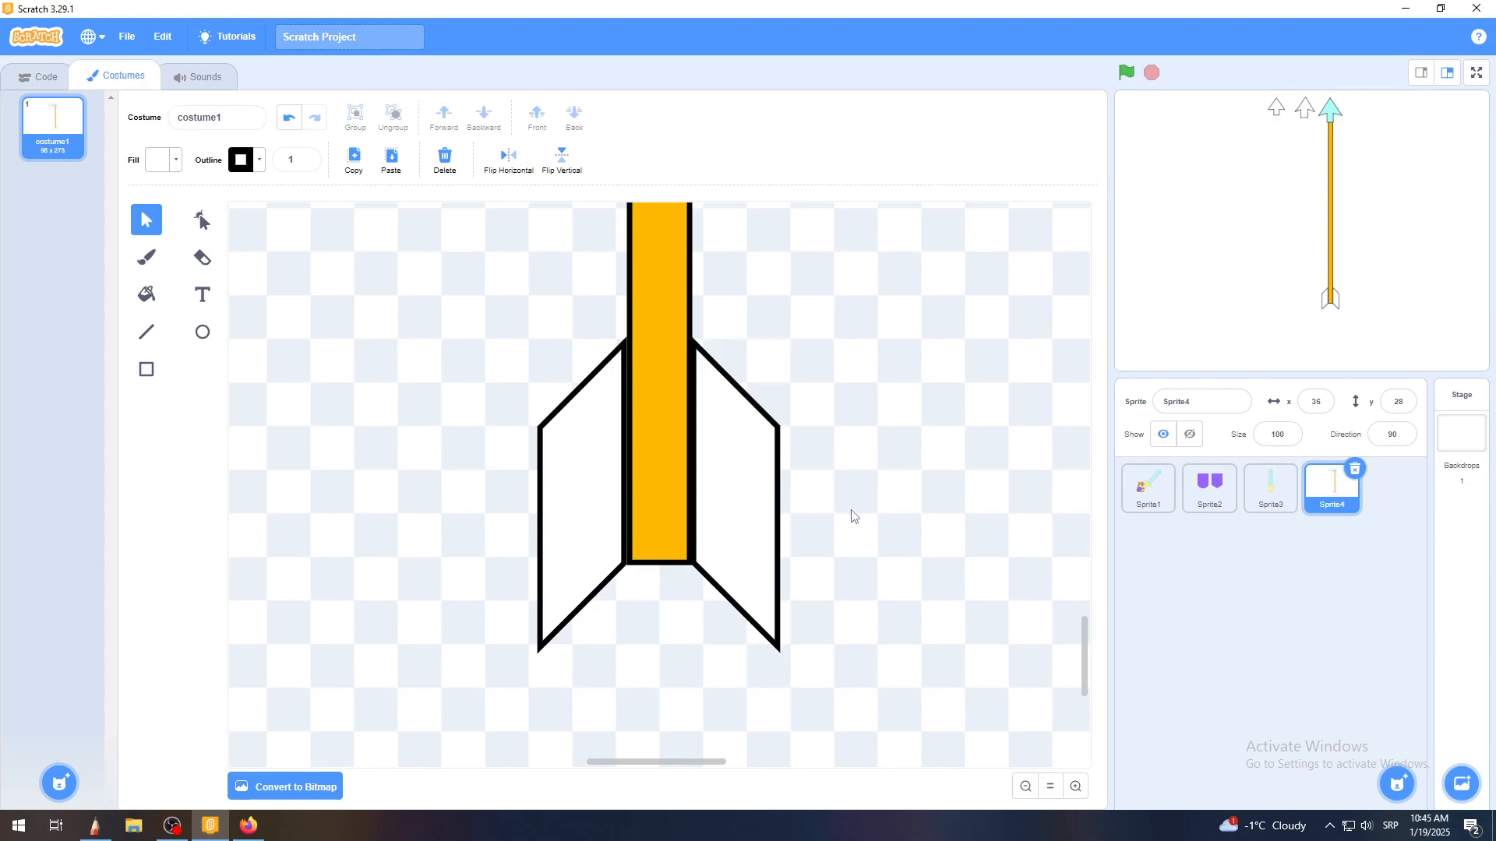
# Enlarge the left fletching to nearly double its size and set its inner edge against the shaft's lower end
pyautogui.click(1048, 788)
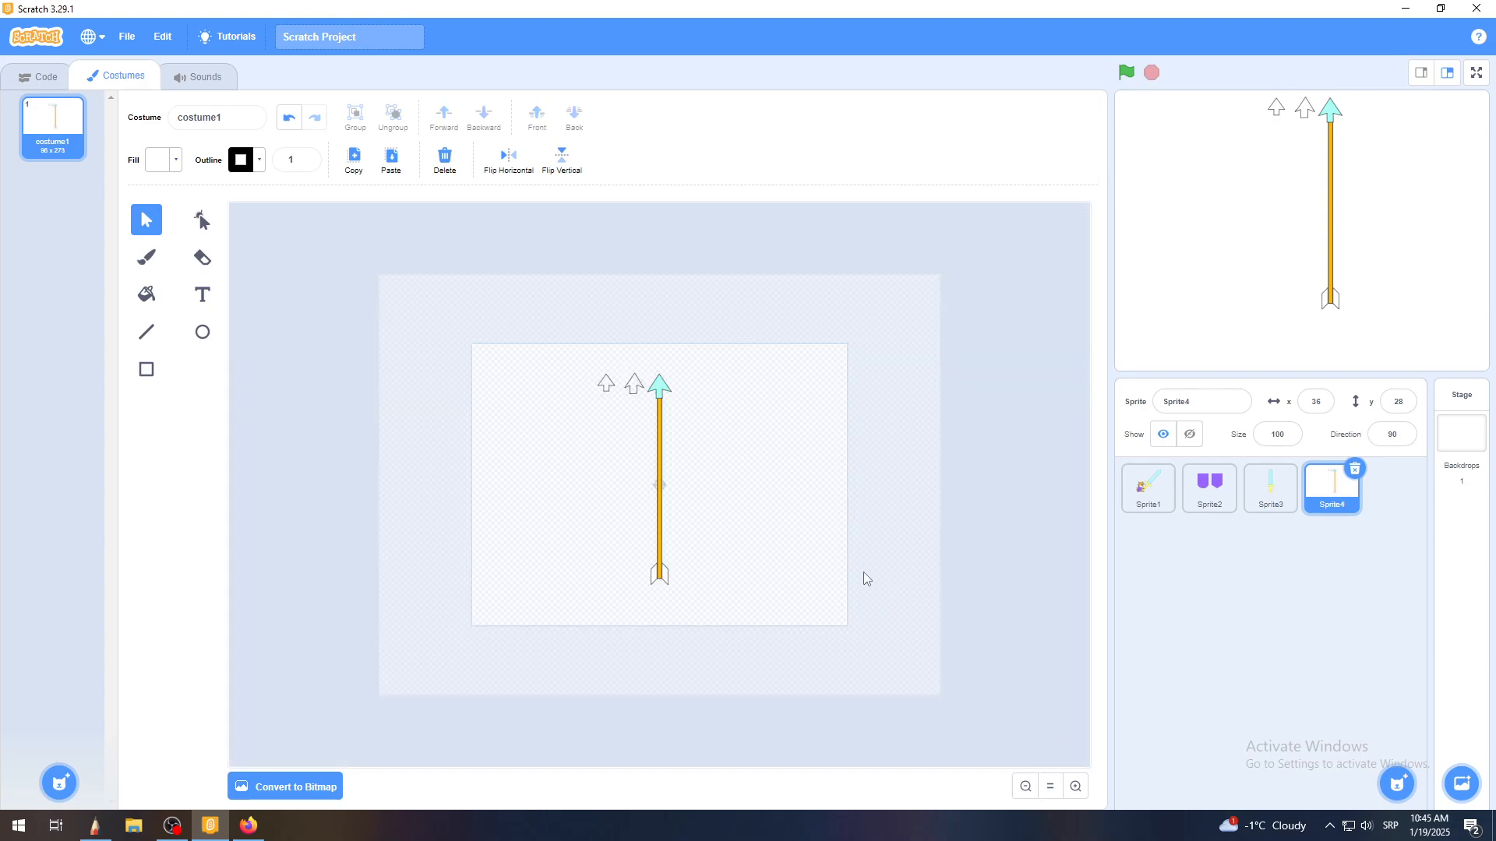
pyautogui.click(1076, 787)
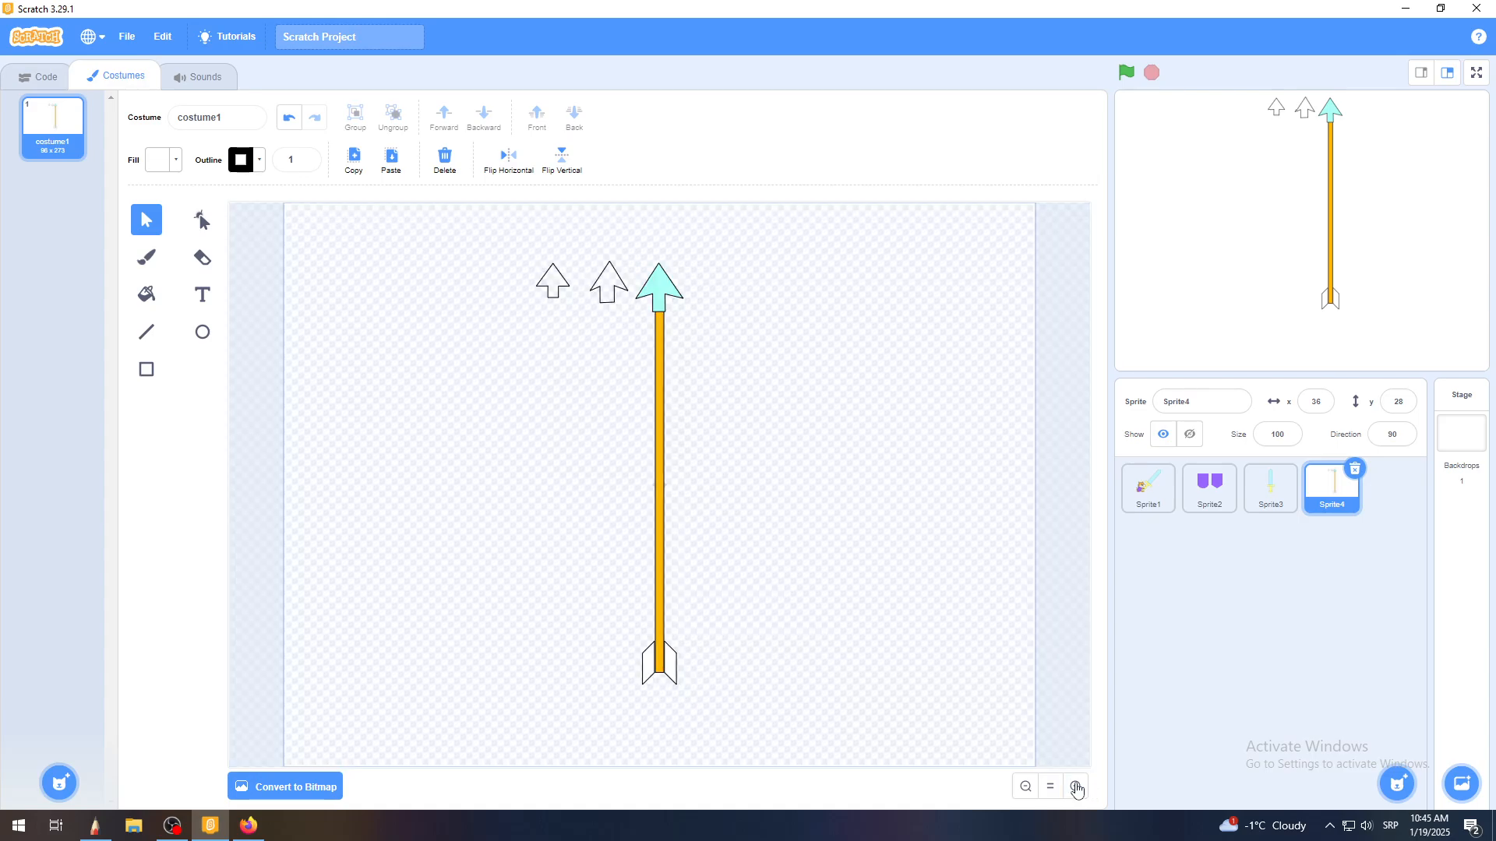
pyautogui.moveTo(730, 253); pyautogui.dragTo(633, 707)
pyautogui.click(746, 675)
pyautogui.click(1076, 786)
pyautogui.click(1076, 786)
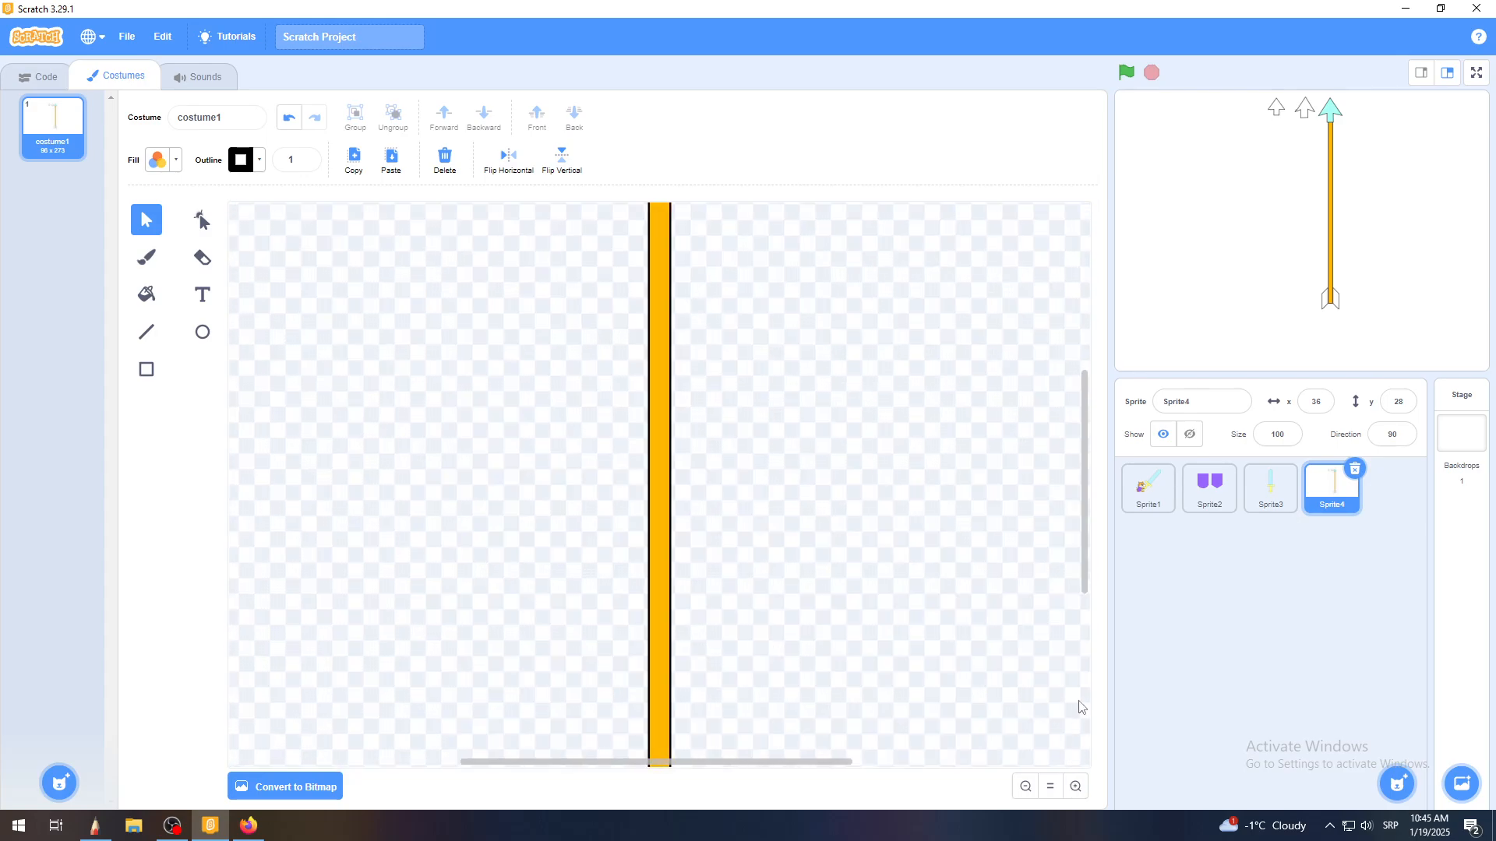
pyautogui.moveTo(1085, 601); pyautogui.dragTo(1087, 676)
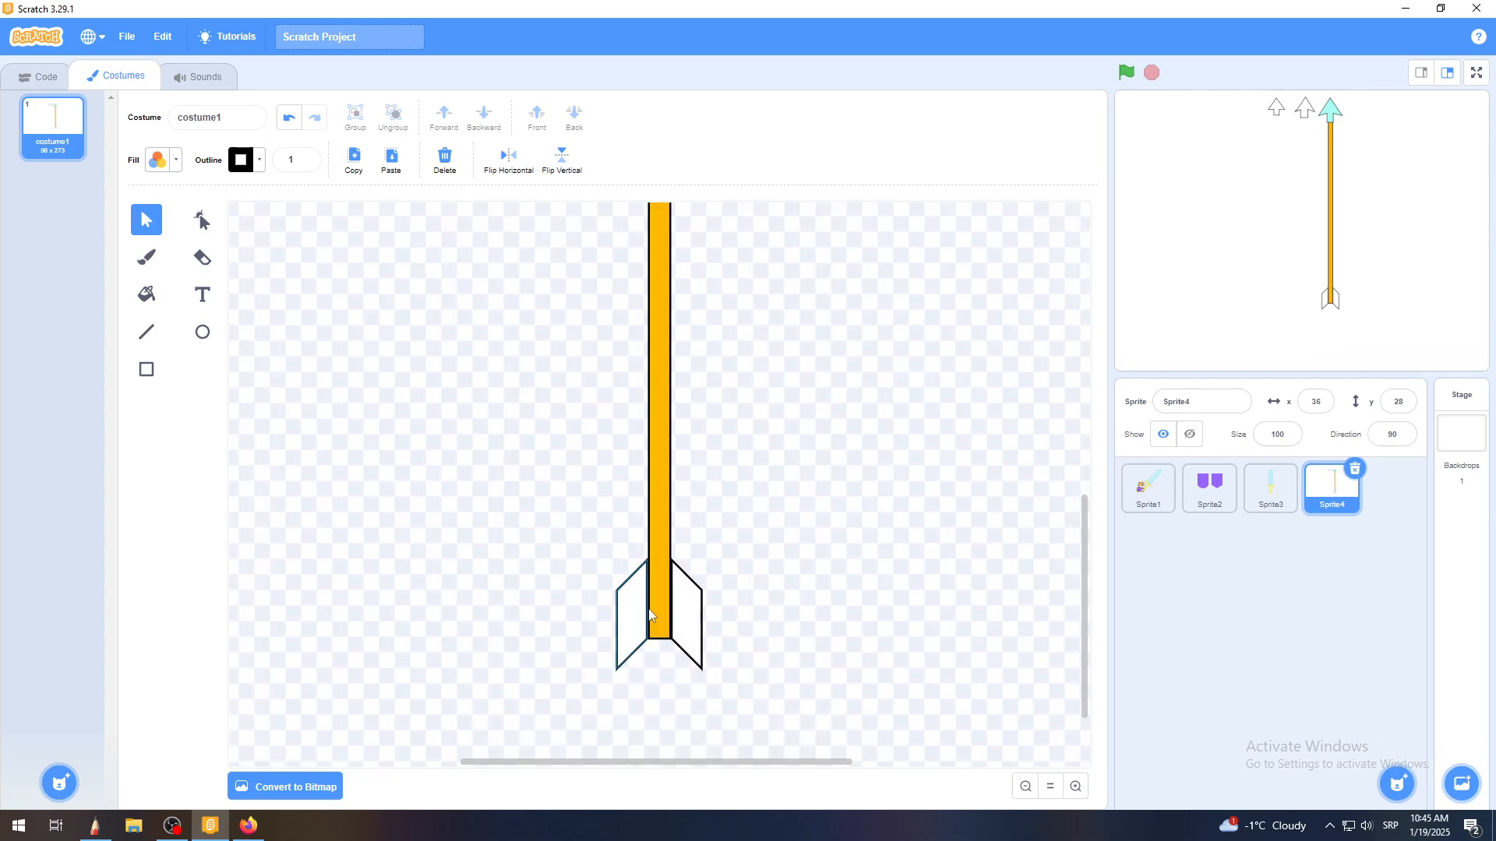
pyautogui.moveTo(632, 616); pyautogui.dragTo(588, 603)
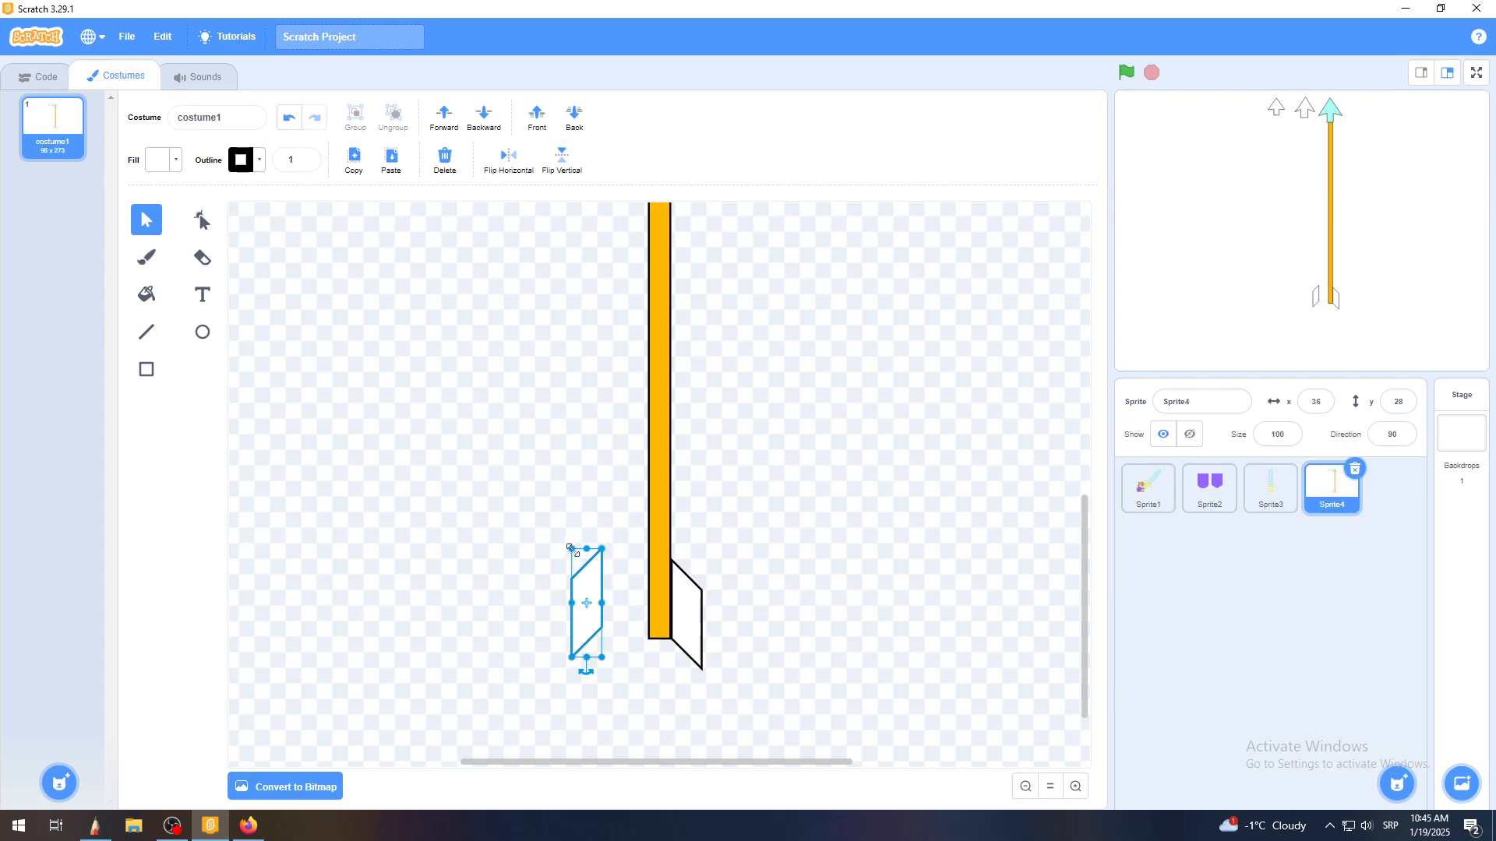
pyautogui.moveTo(570, 549); pyautogui.dragTo(629, 558)
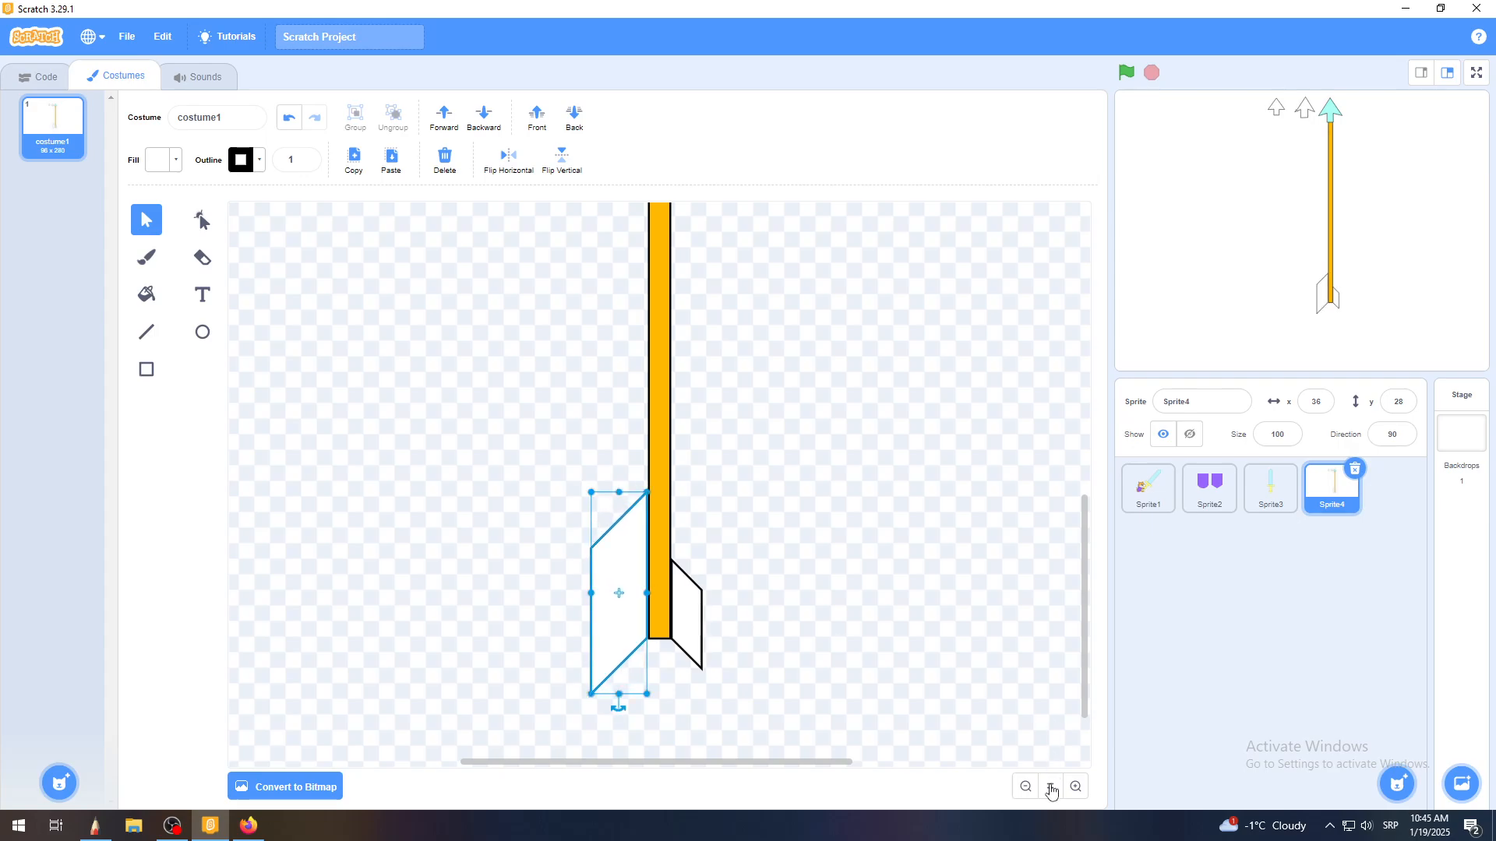
pyautogui.click(1050, 787)
pyautogui.click(832, 547)
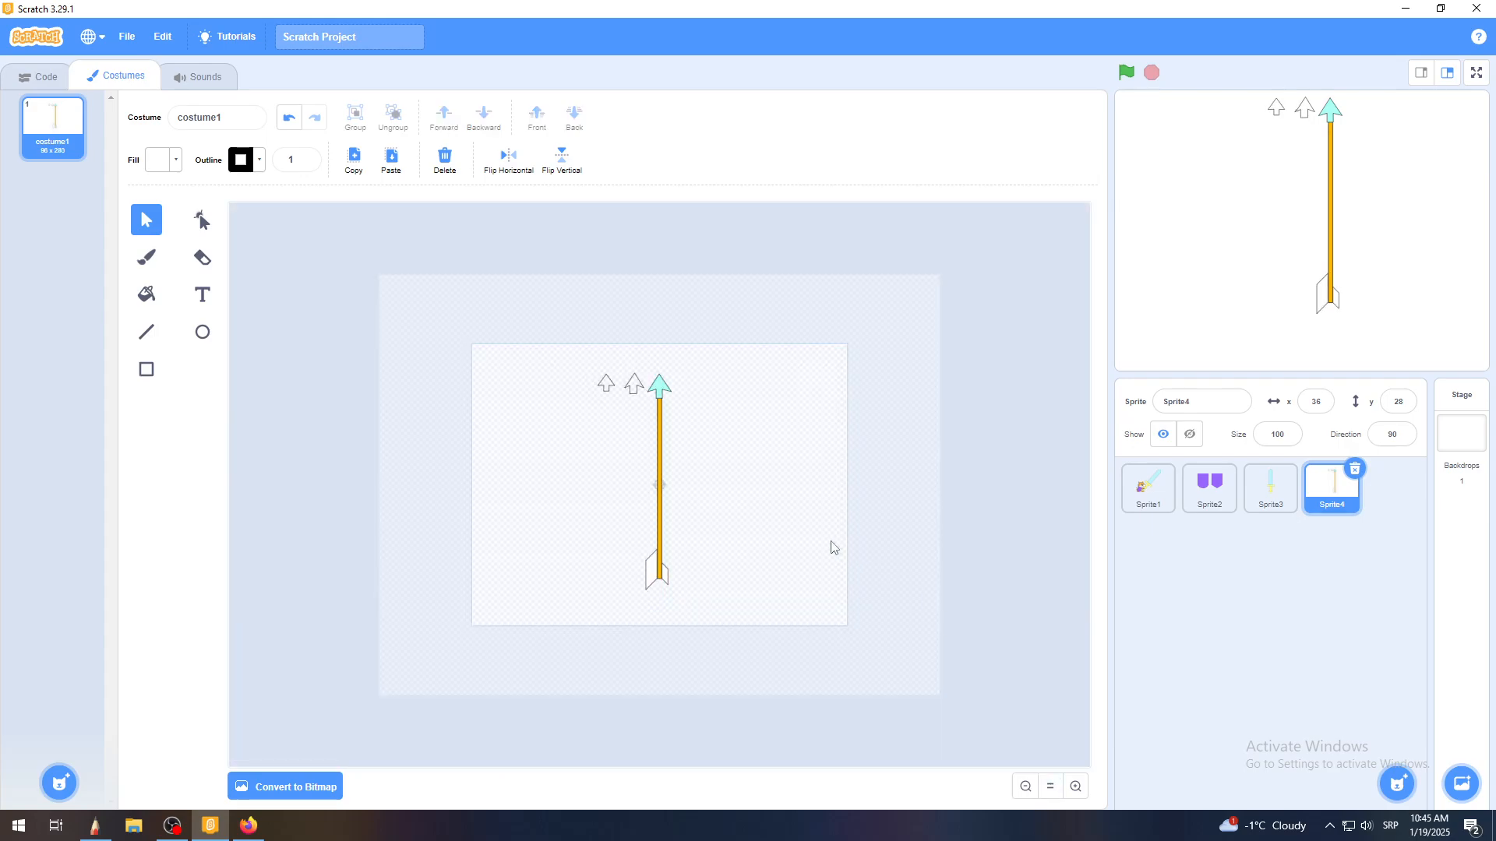
# Delete the small fletching on the right side of the shaft
pyautogui.click(1076, 787)
pyautogui.click(1076, 786)
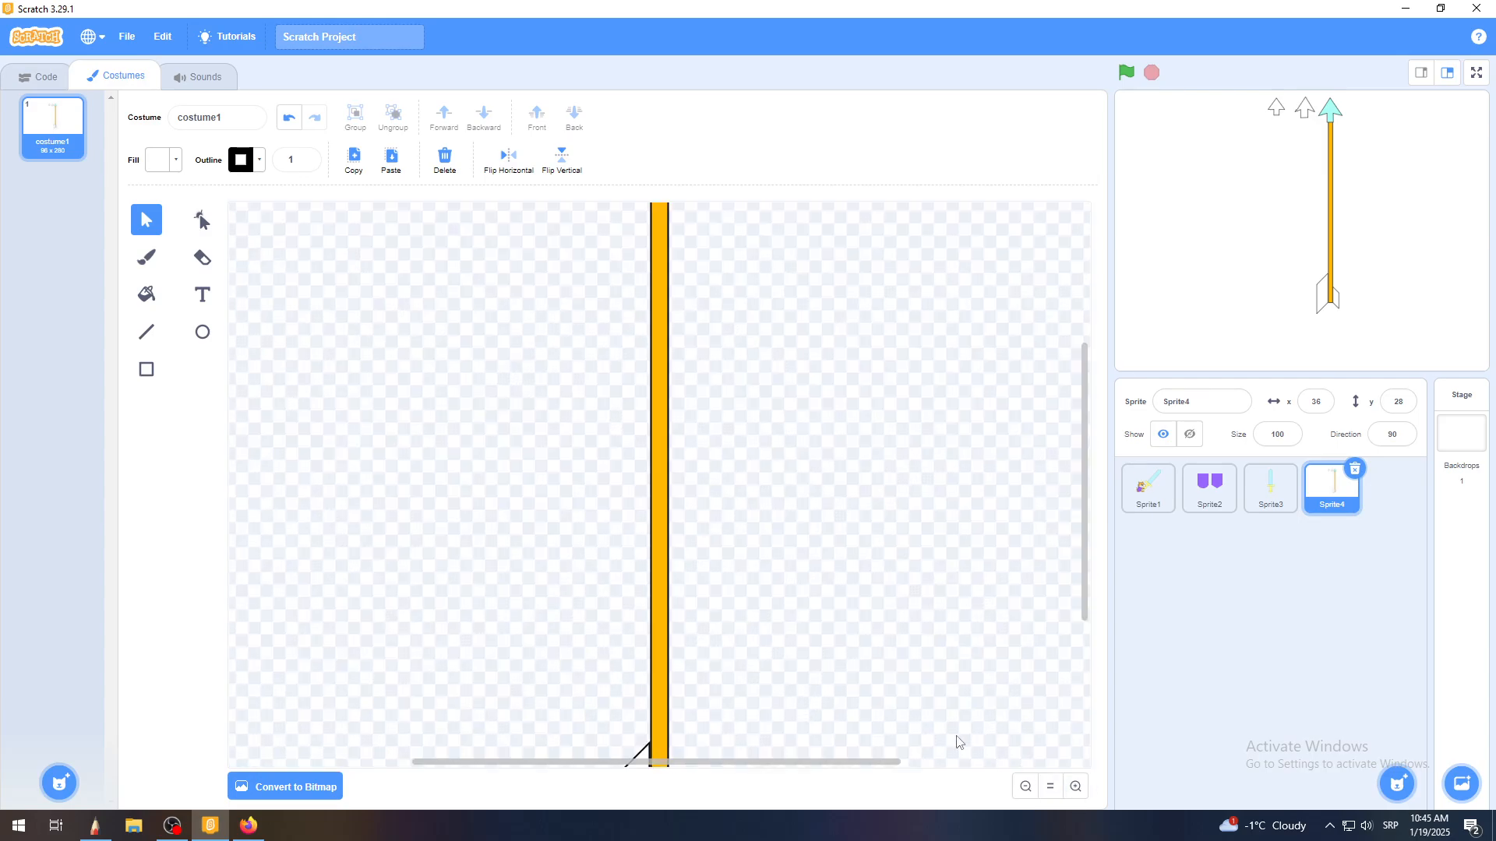
pyautogui.scroll(-5, 1081, 604)
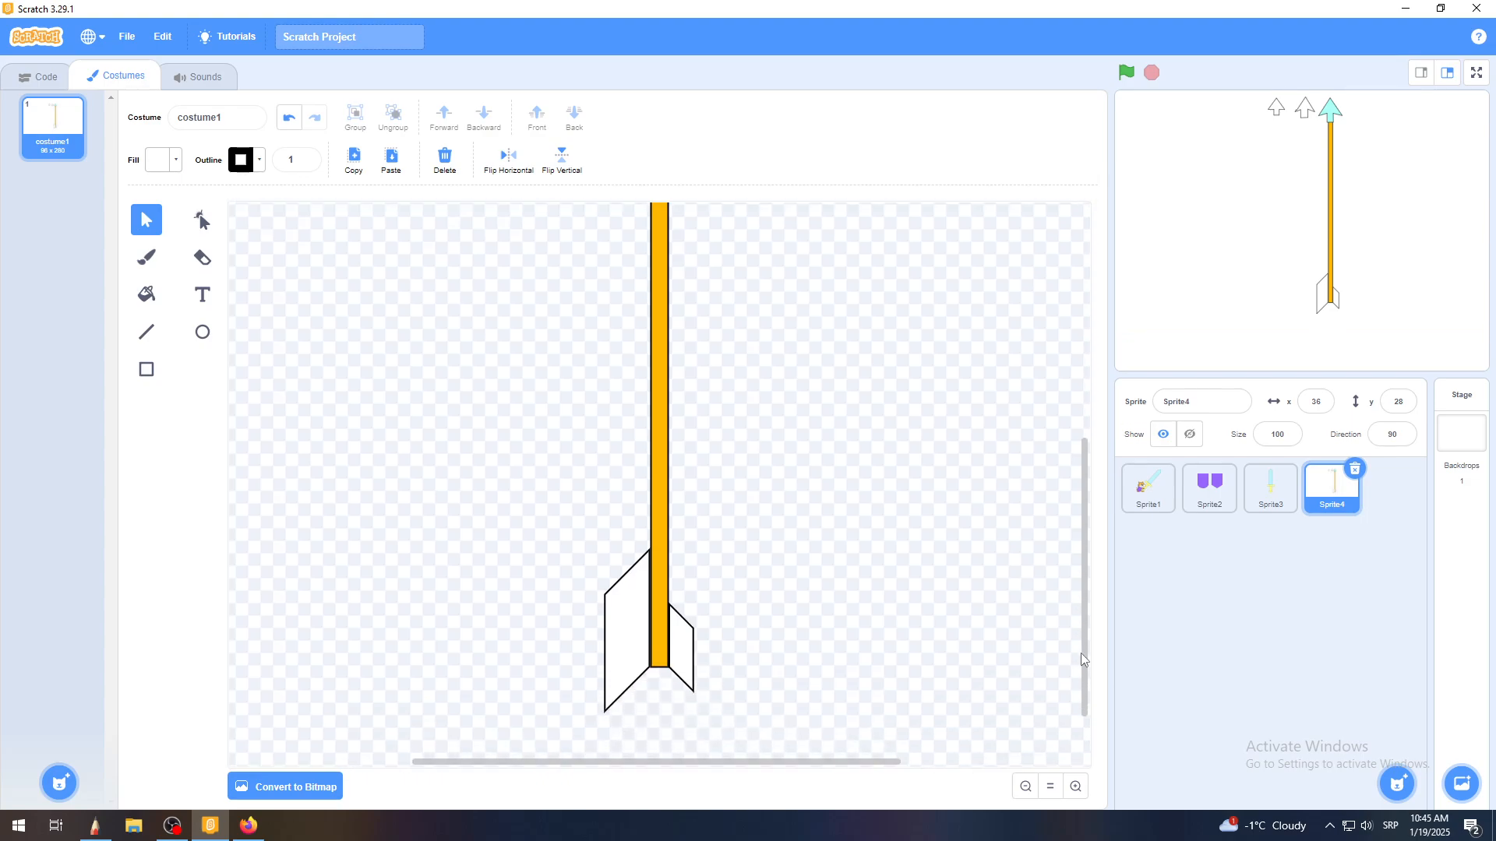
pyautogui.click(689, 638)
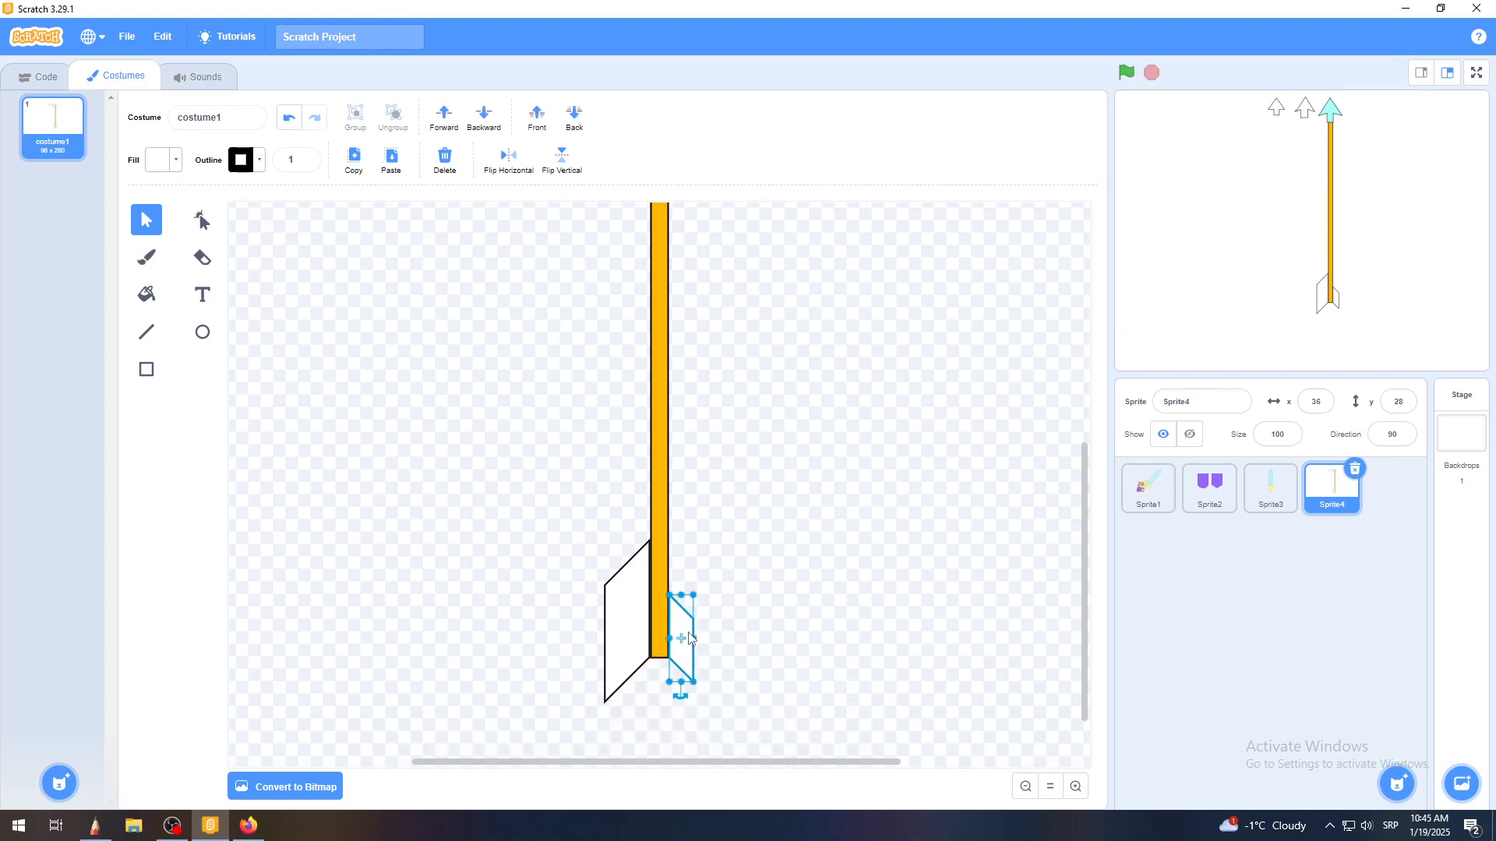
pyautogui.press('Delete')
# Duplicate the enlarged fletching, flip the copy horizontally and align it against the right side of the shaft
pyautogui.click(621, 627)
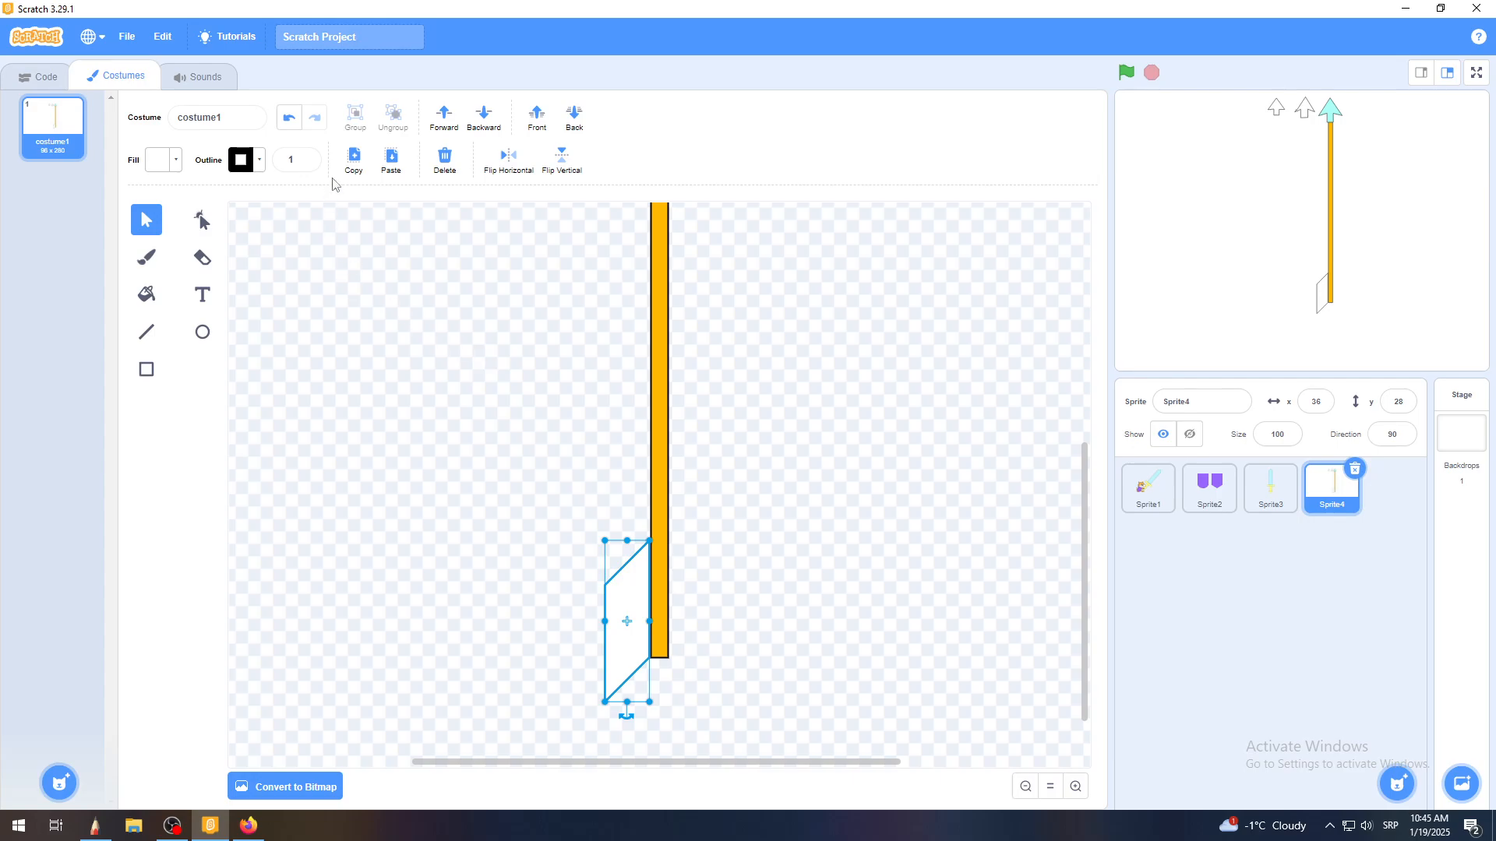
pyautogui.click(353, 159)
pyautogui.click(390, 163)
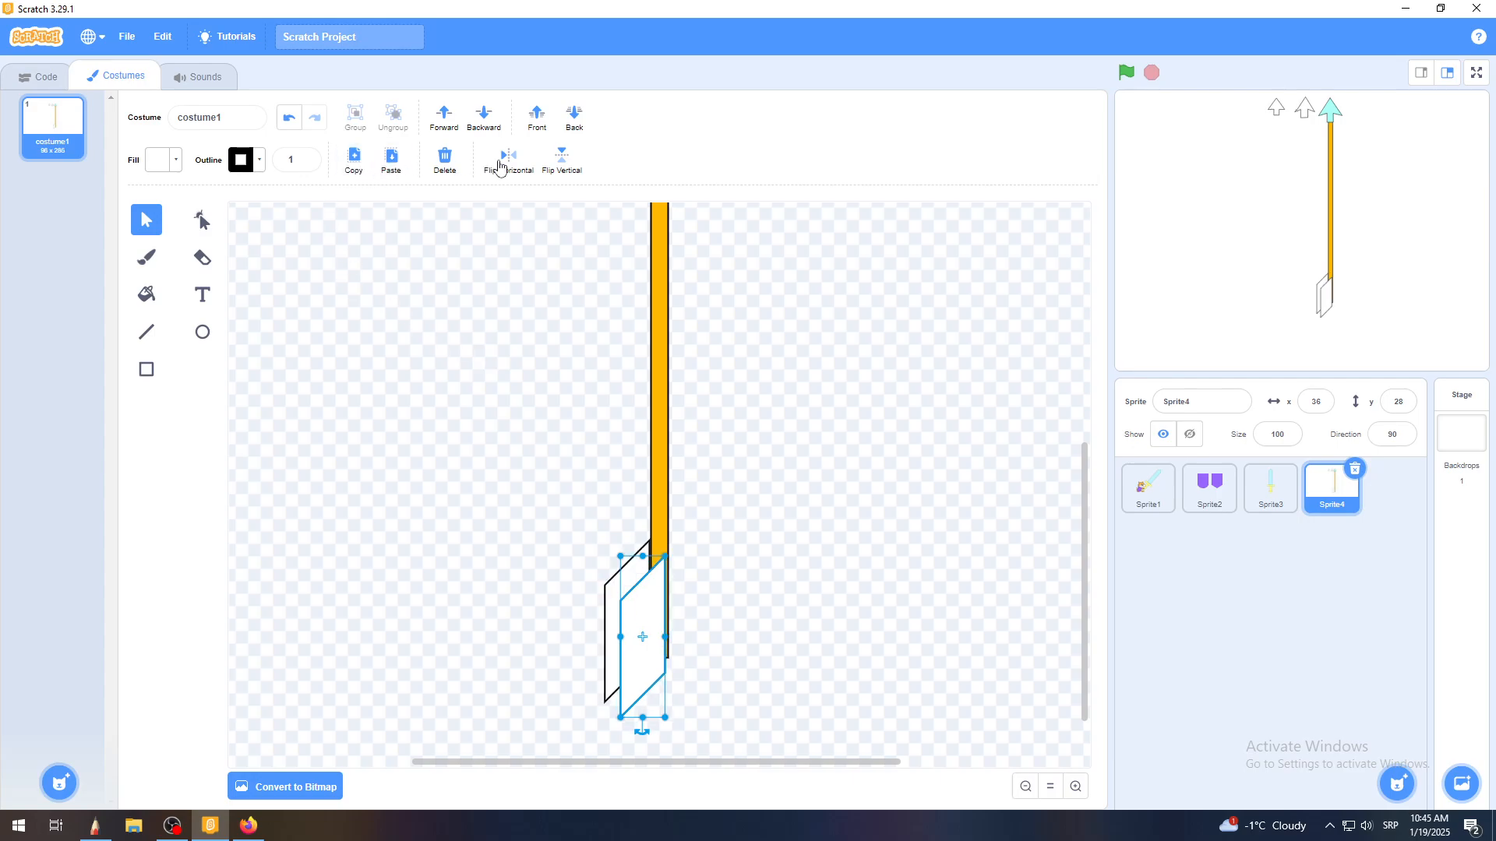
pyautogui.click(499, 165)
pyautogui.moveTo(655, 612); pyautogui.dragTo(703, 596)
pyautogui.click(777, 606)
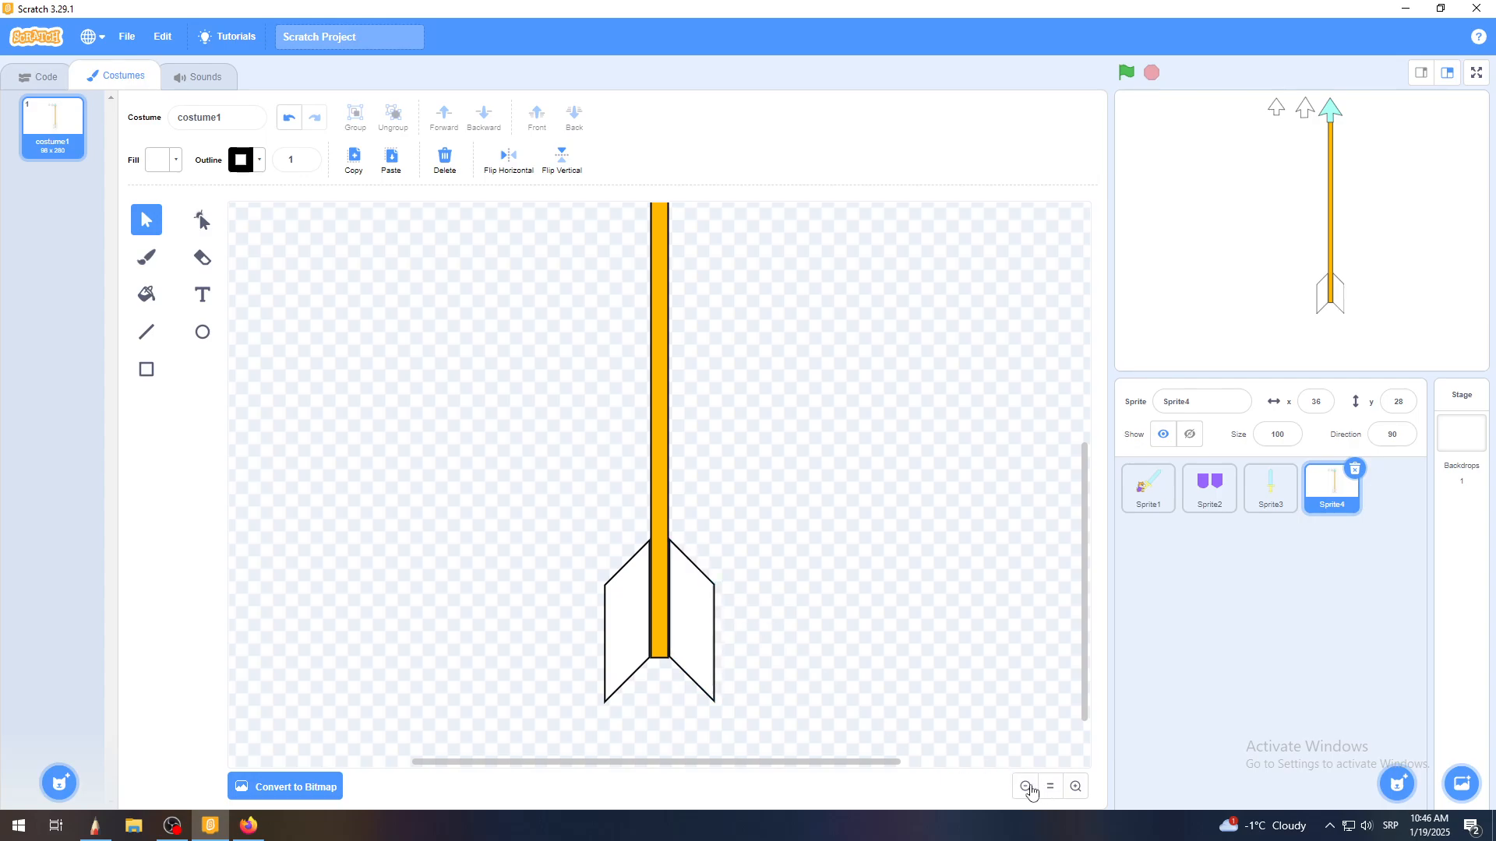
# Move the spare arrowhead outline nearest the arrow to the far side of the other spare outline
pyautogui.click(1025, 787)
pyautogui.click(1051, 788)
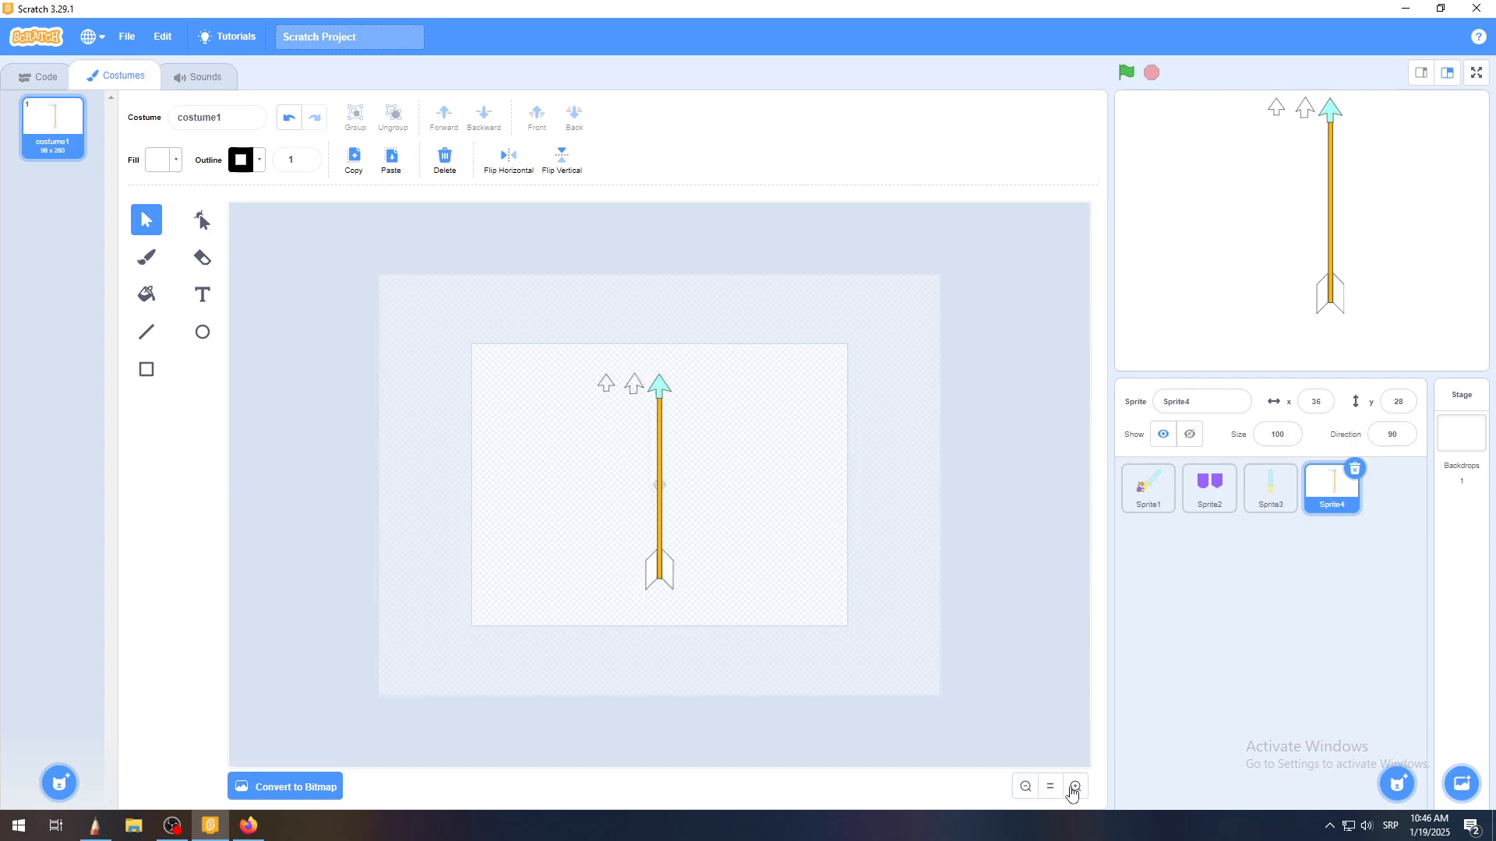
pyautogui.click(1075, 788)
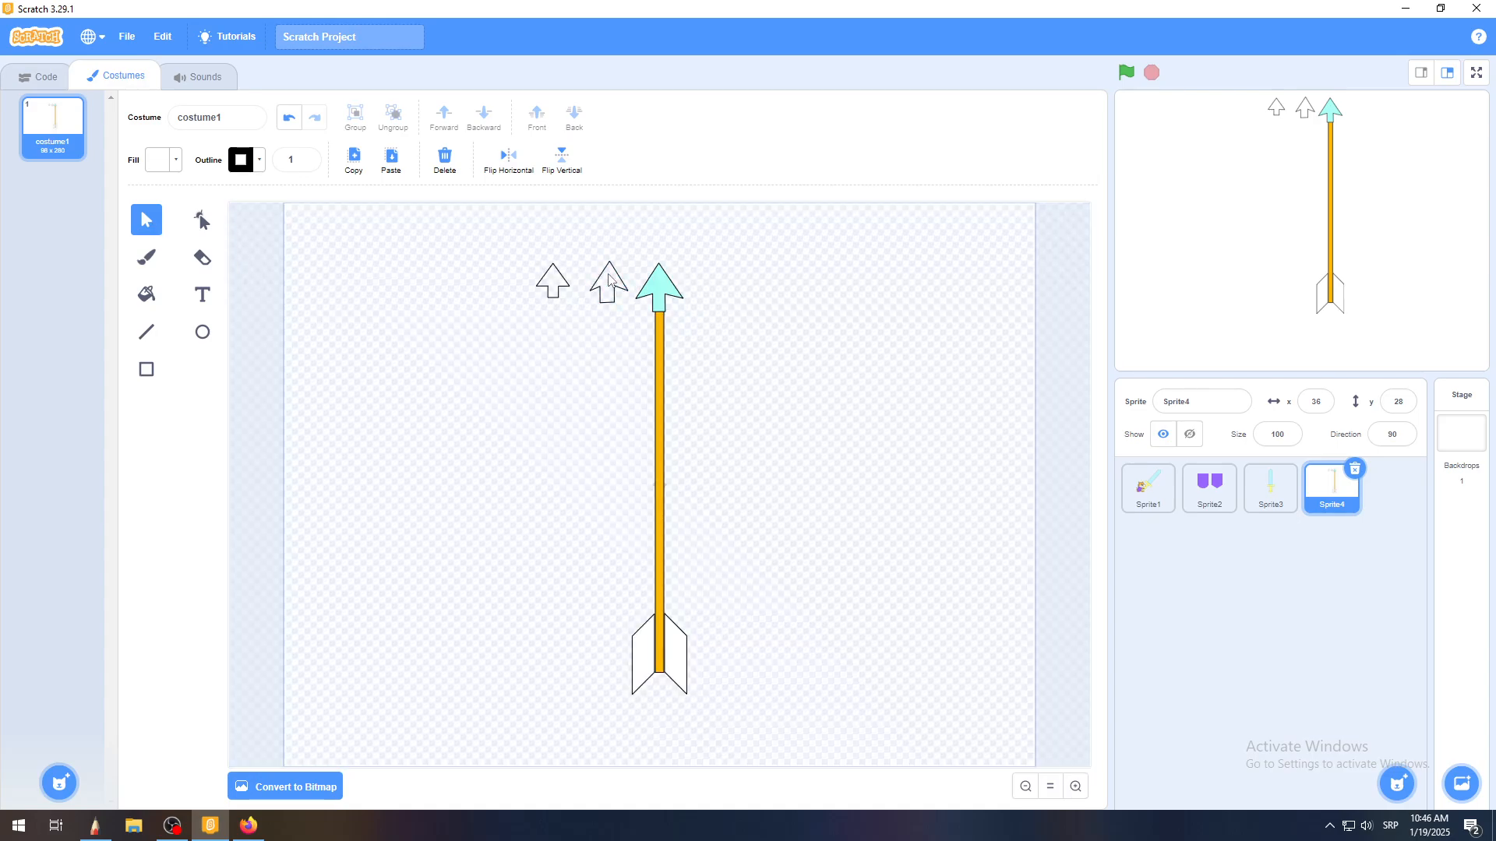
pyautogui.moveTo(620, 280); pyautogui.dragTo(516, 278)
pyautogui.click(569, 362)
# Group the arrowhead, shaft and both fletchings into one object and copy it
pyautogui.moveTo(624, 240); pyautogui.dragTo(742, 726)
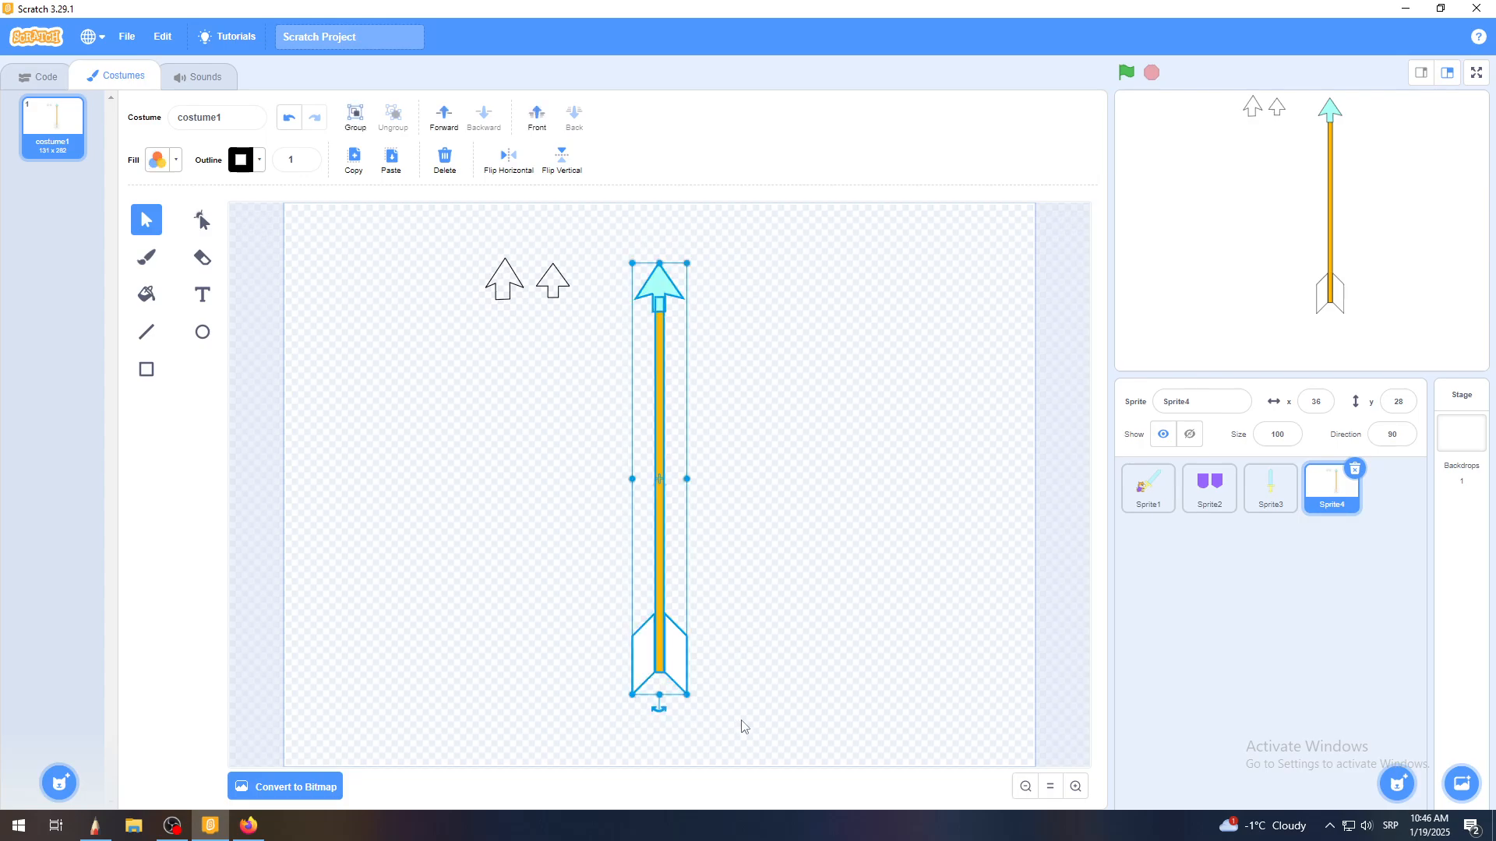
pyautogui.click(356, 116)
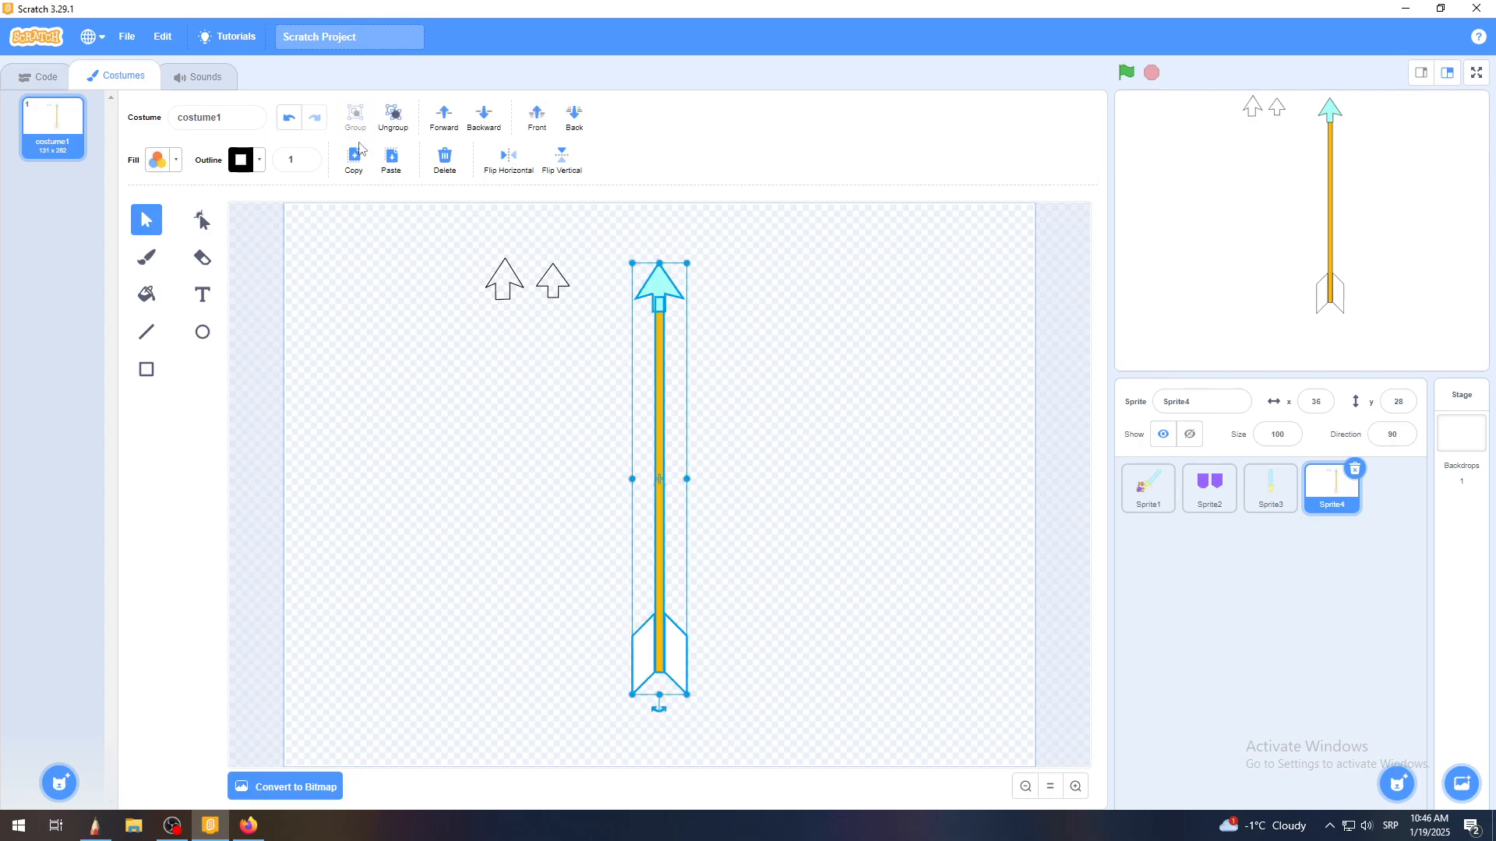
pyautogui.click(919, 505)
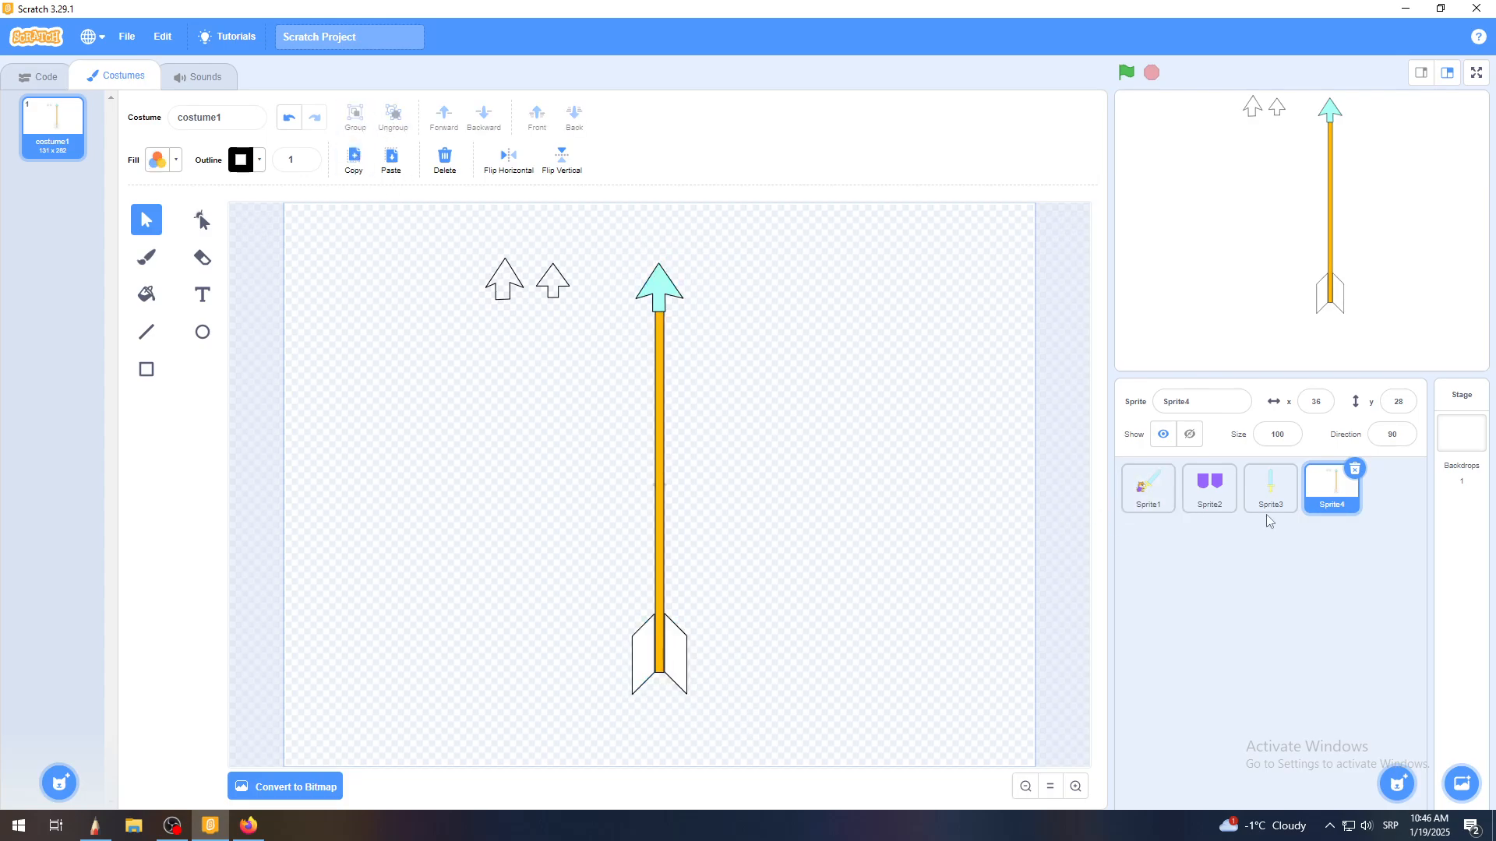
# Hide Sprite4 and paste the copied arrow into costume1 of Sprite1
pyautogui.click(1189, 436)
pyautogui.click(1154, 493)
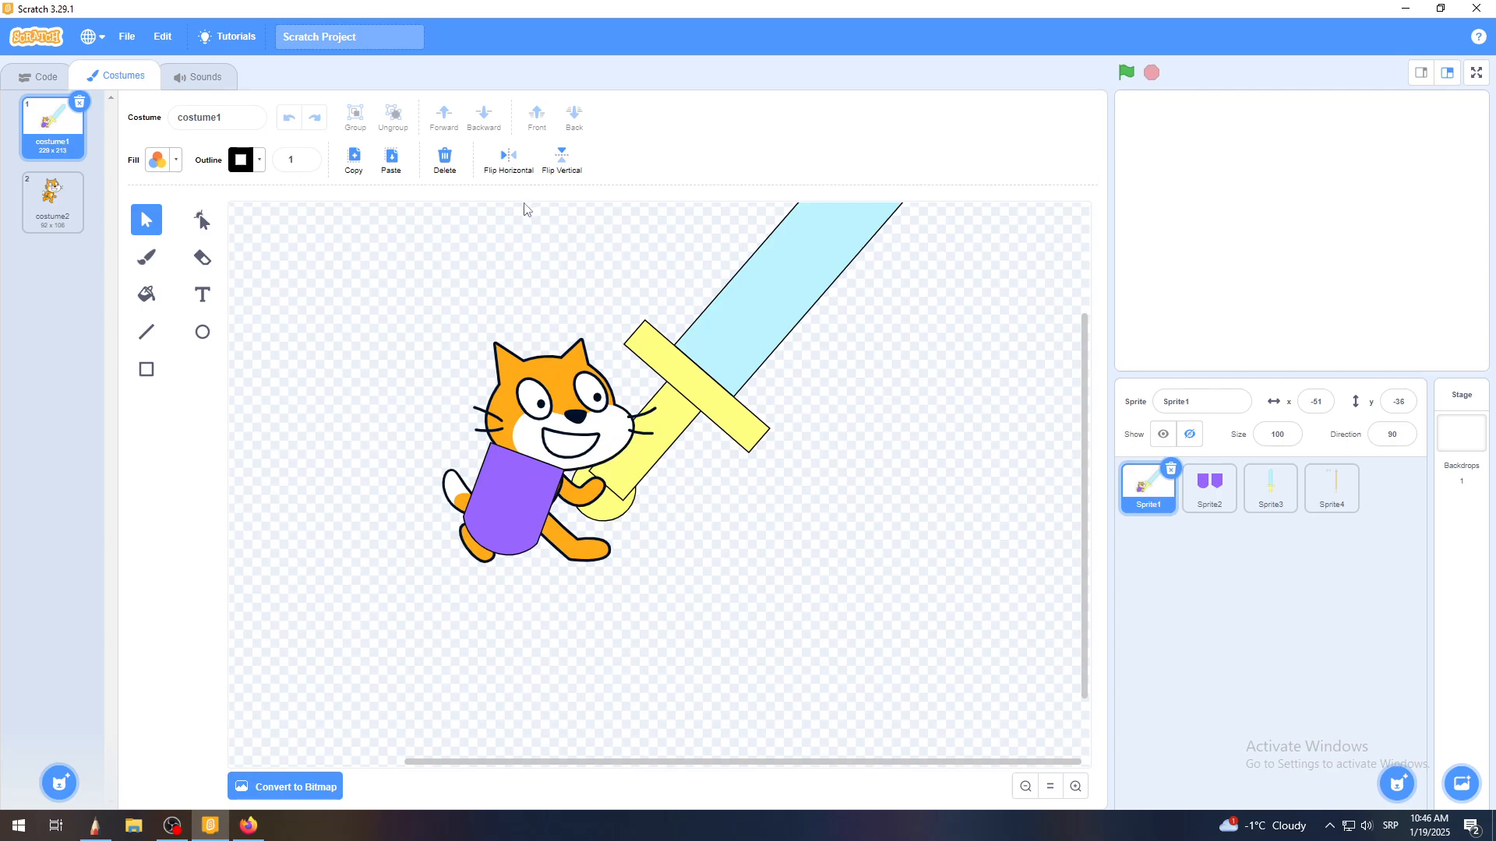
pyautogui.click(392, 161)
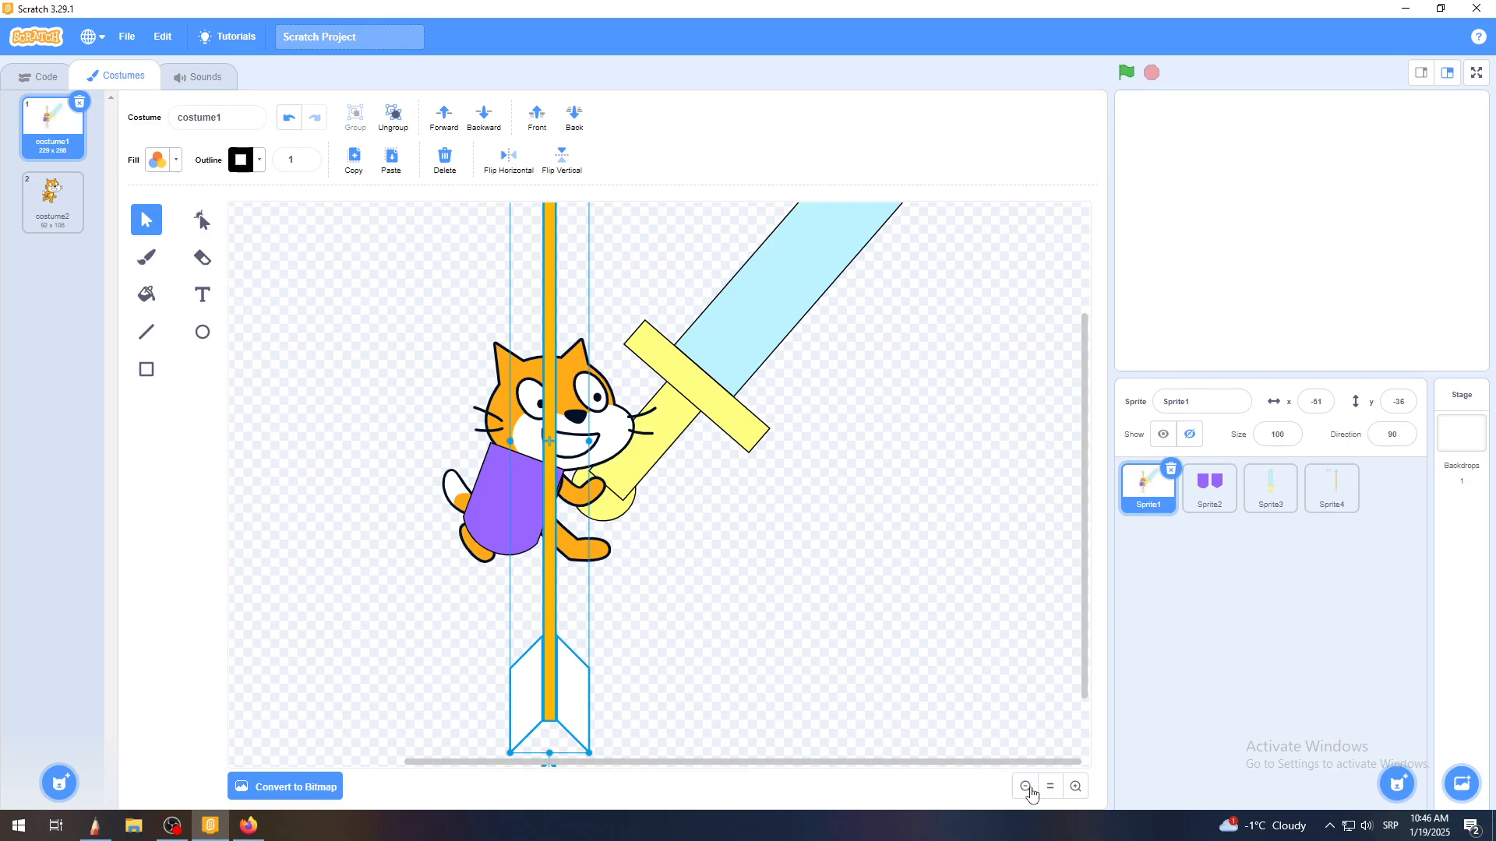
# Rotate the pasted arrow so it points left and slightly down, and shrink it to less than half its size
pyautogui.click(1025, 786)
pyautogui.moveTo(663, 695); pyautogui.dragTo(901, 421)
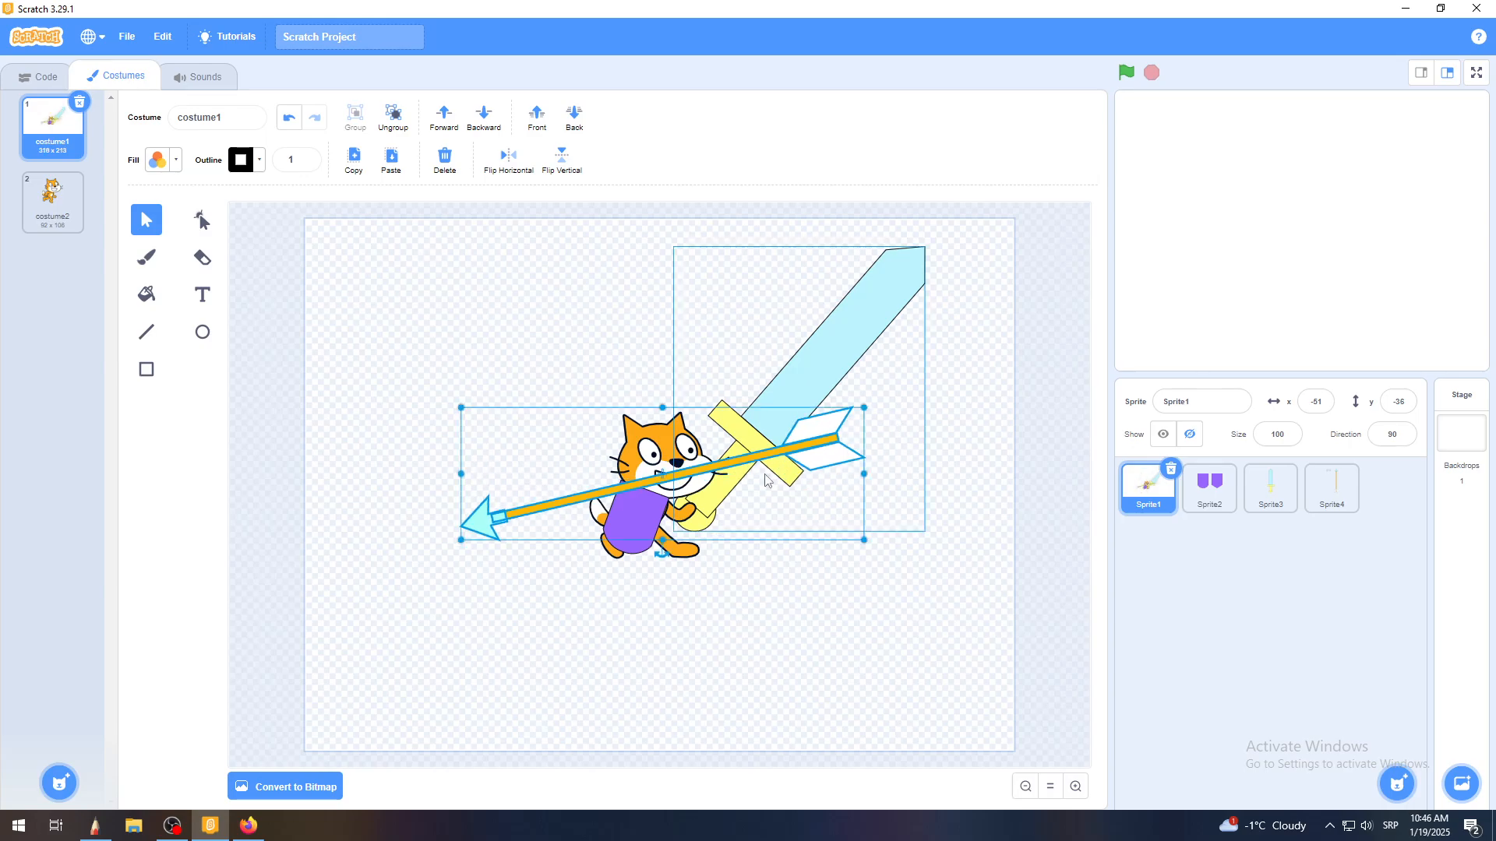
pyautogui.moveTo(461, 537); pyautogui.dragTo(711, 460)
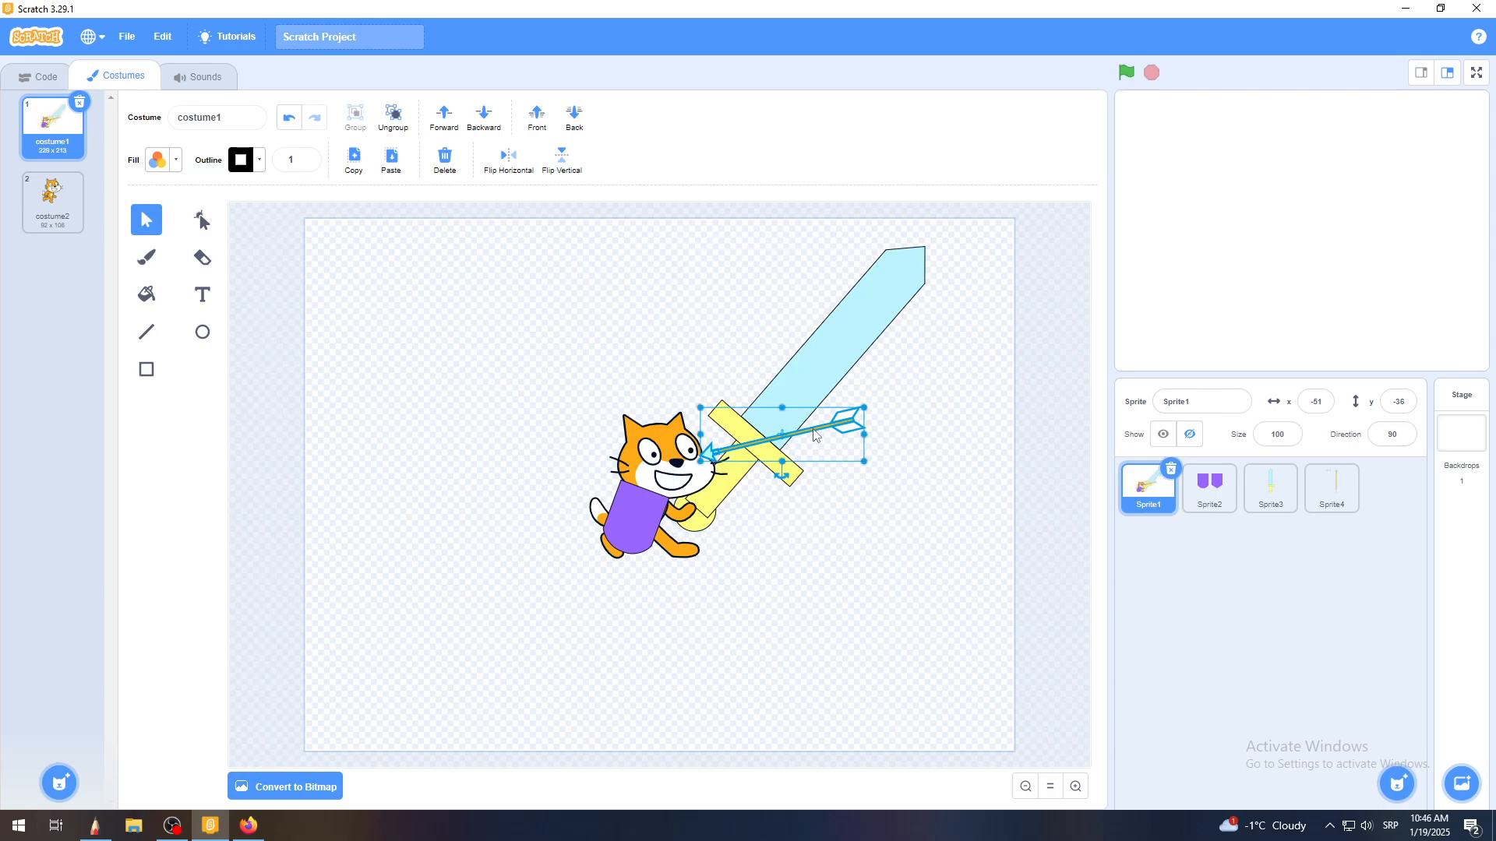
# Move the cat with its sword to the canvas's lower left and place the arrow to the right of the blade
pyautogui.moveTo(820, 433); pyautogui.dragTo(965, 402)
pyautogui.moveTo(585, 377); pyautogui.dragTo(771, 535)
pyautogui.moveTo(782, 426); pyautogui.dragTo(548, 533)
pyautogui.moveTo(961, 409); pyautogui.dragTo(883, 414)
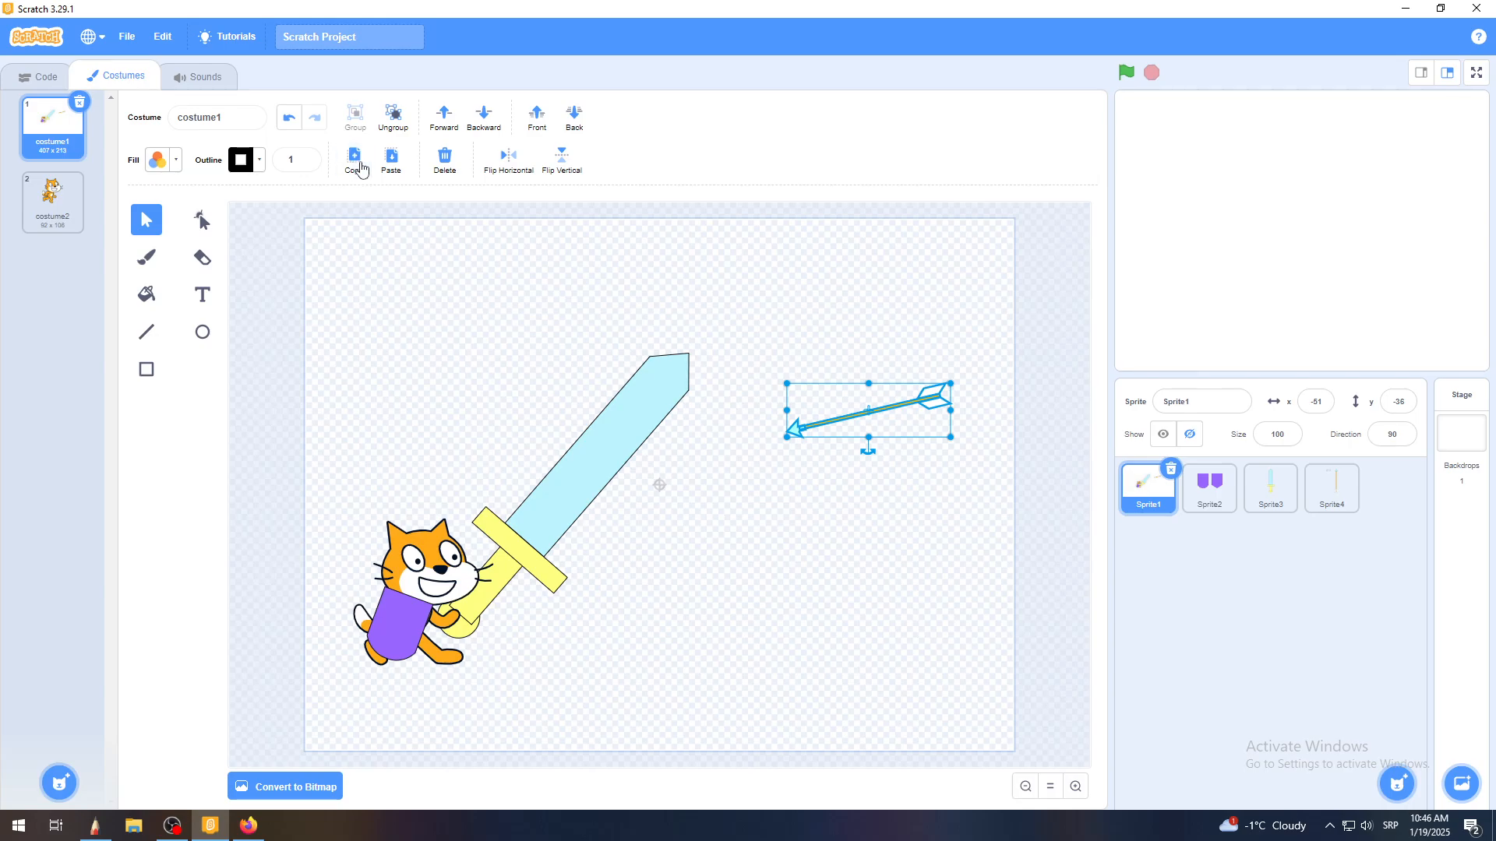
# Add two more copies of the arrow, a steeper one above the first and a nearly horizontal one below it
pyautogui.click(393, 171)
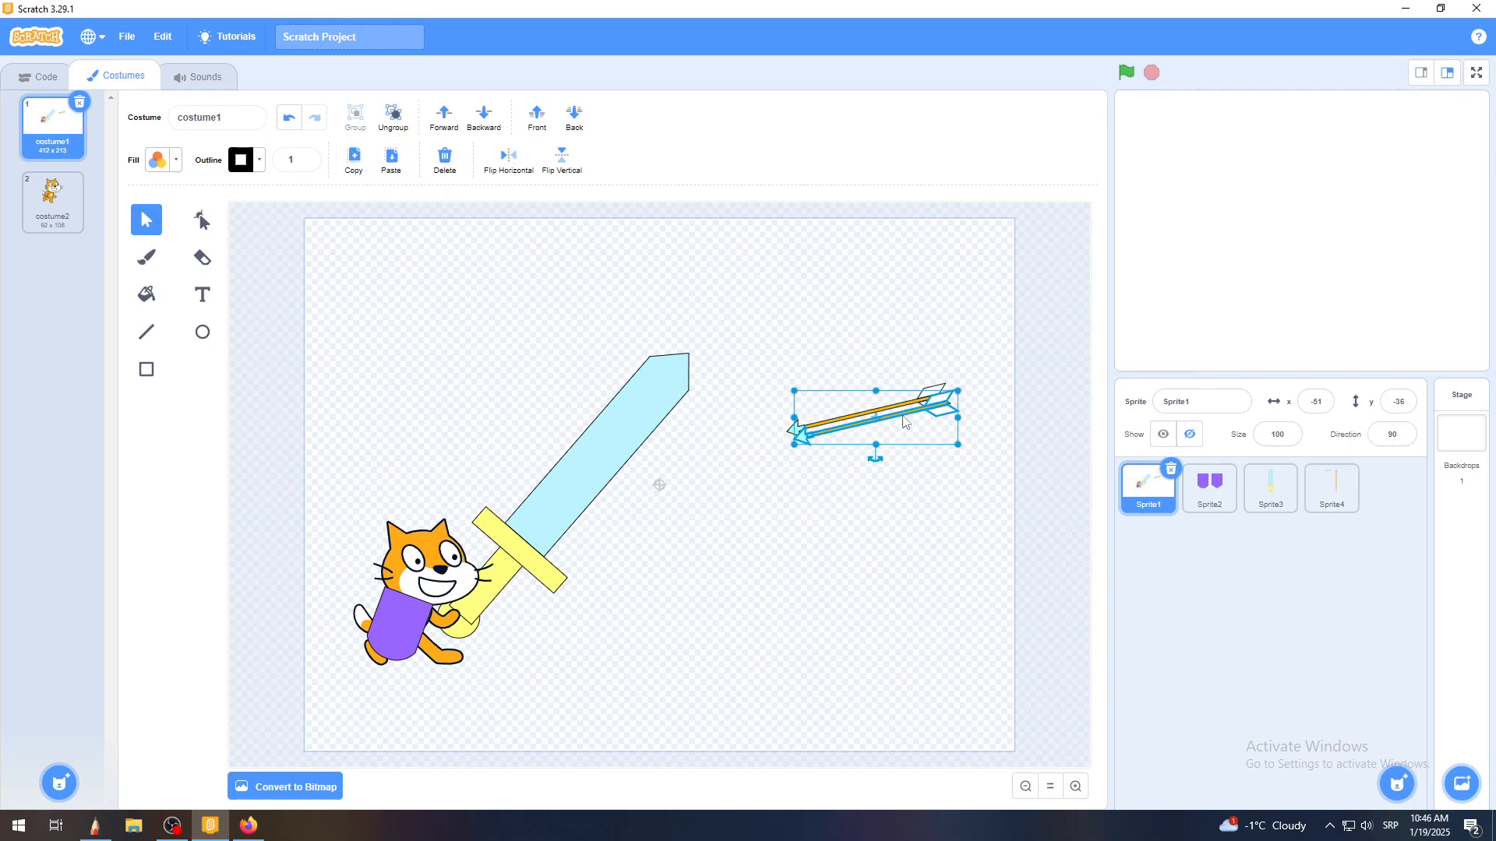
pyautogui.moveTo(904, 421); pyautogui.dragTo(827, 298)
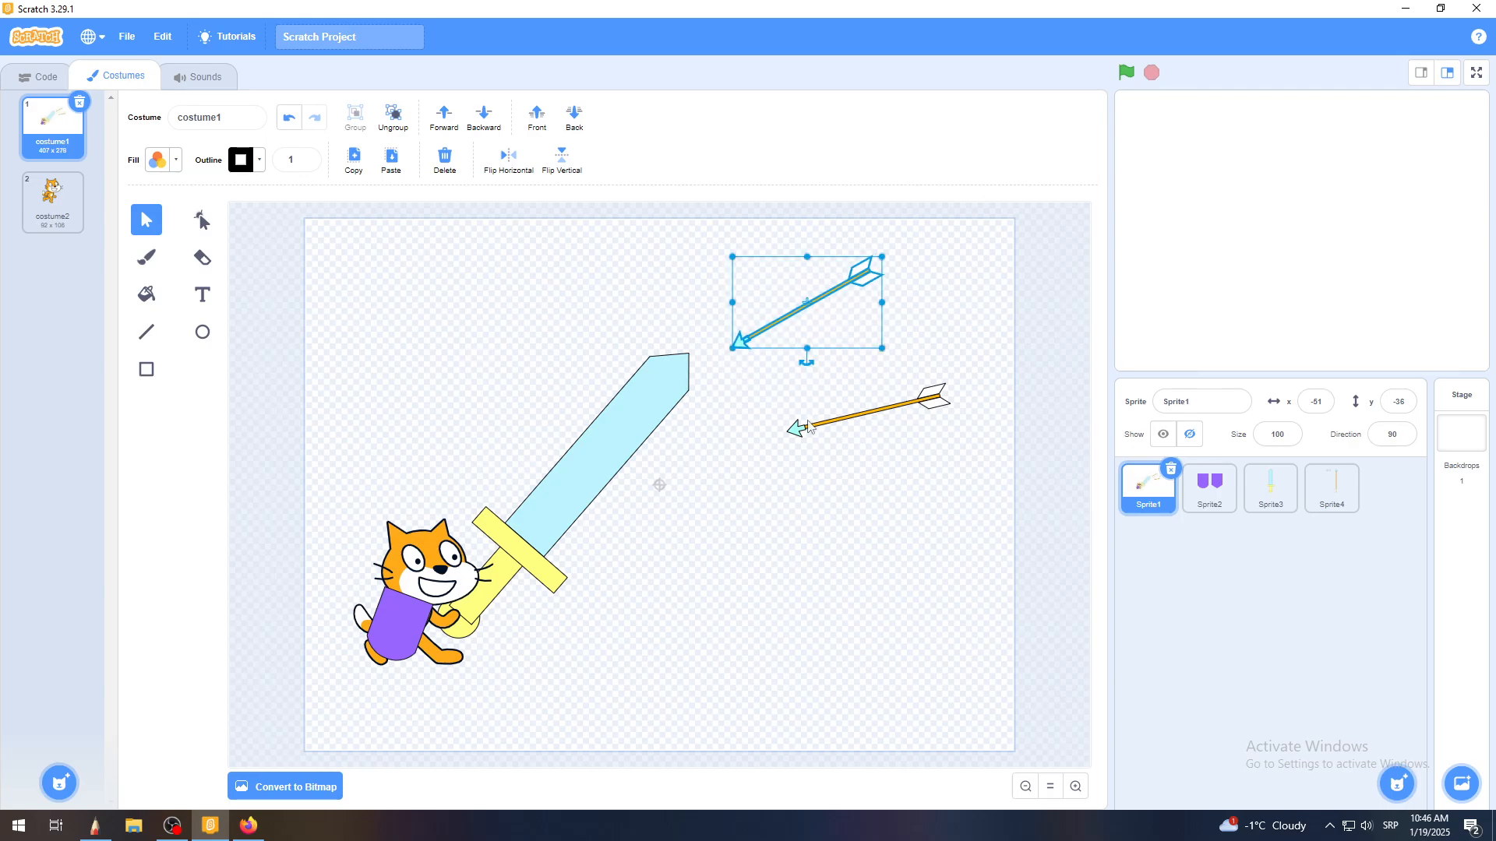
pyautogui.click(353, 159)
pyautogui.click(391, 160)
pyautogui.moveTo(856, 297); pyautogui.dragTo(951, 494)
pyautogui.moveTo(908, 567); pyautogui.dragTo(751, 535)
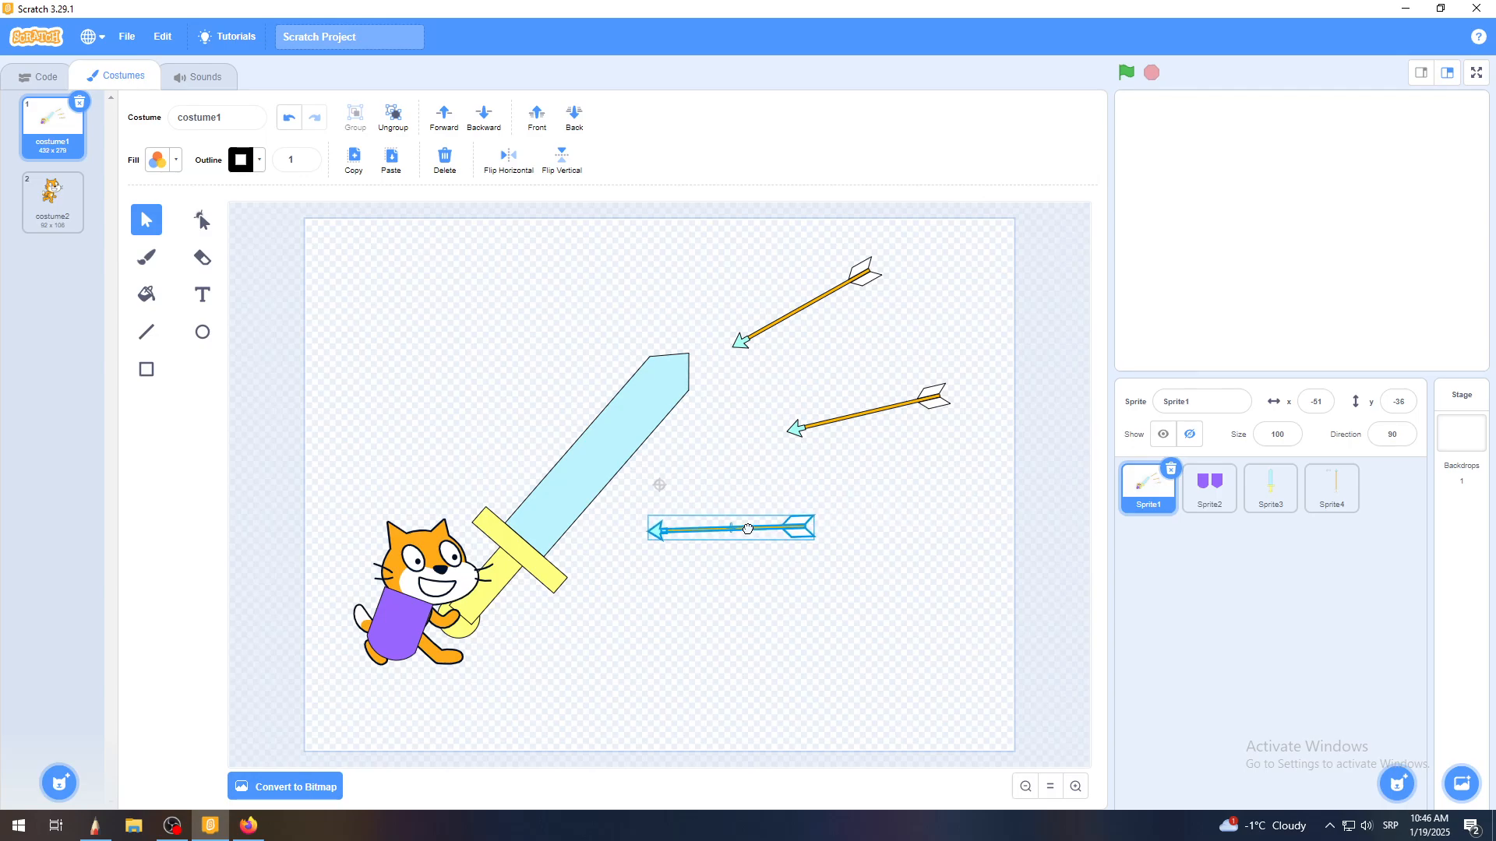
pyautogui.click(913, 495)
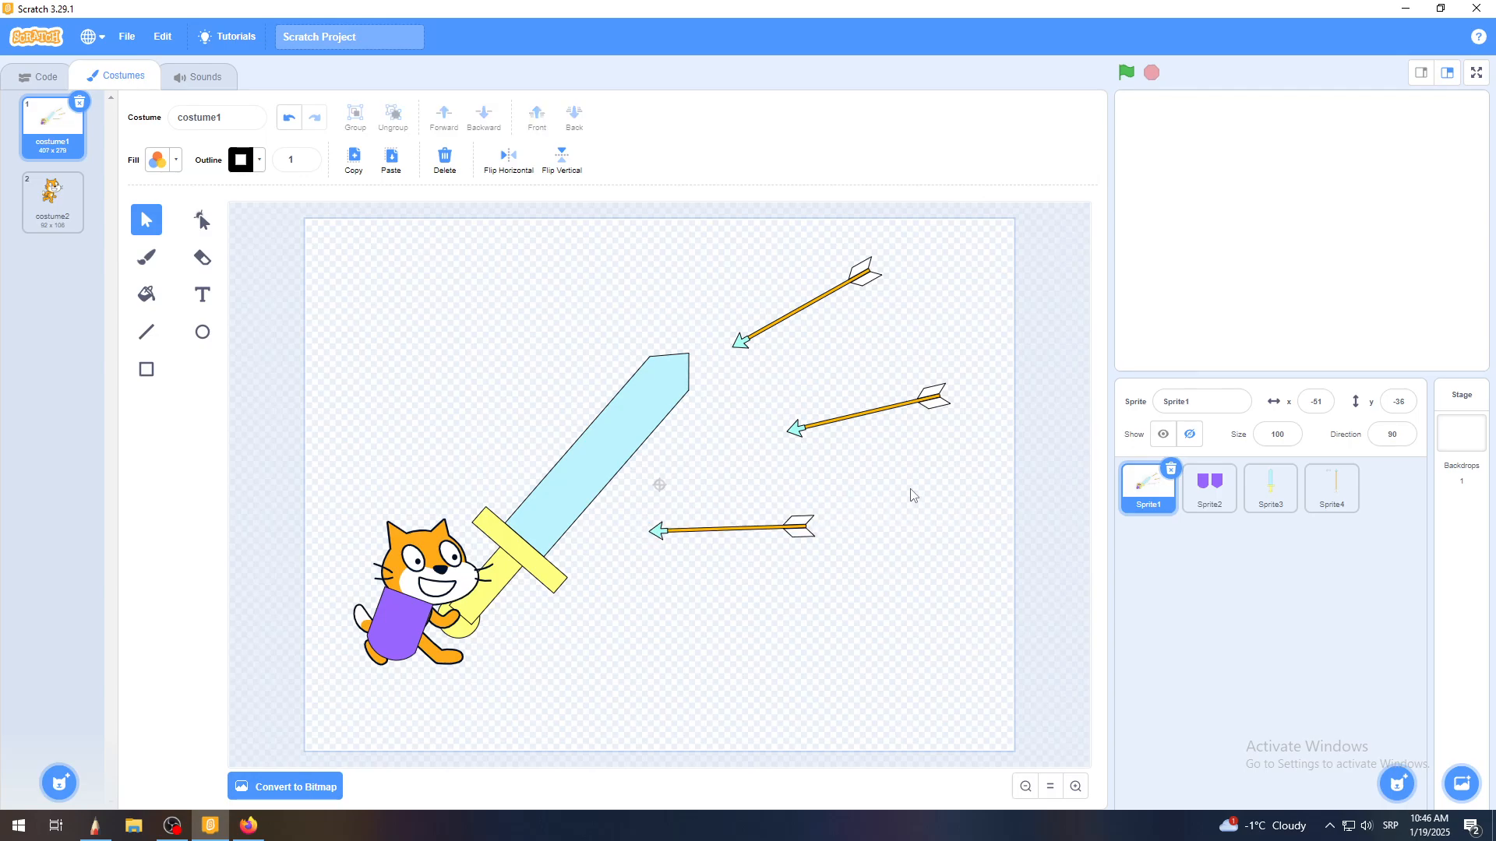
# Show Sprite1 on the stage and view the stage in full screen
pyautogui.click(1478, 73)
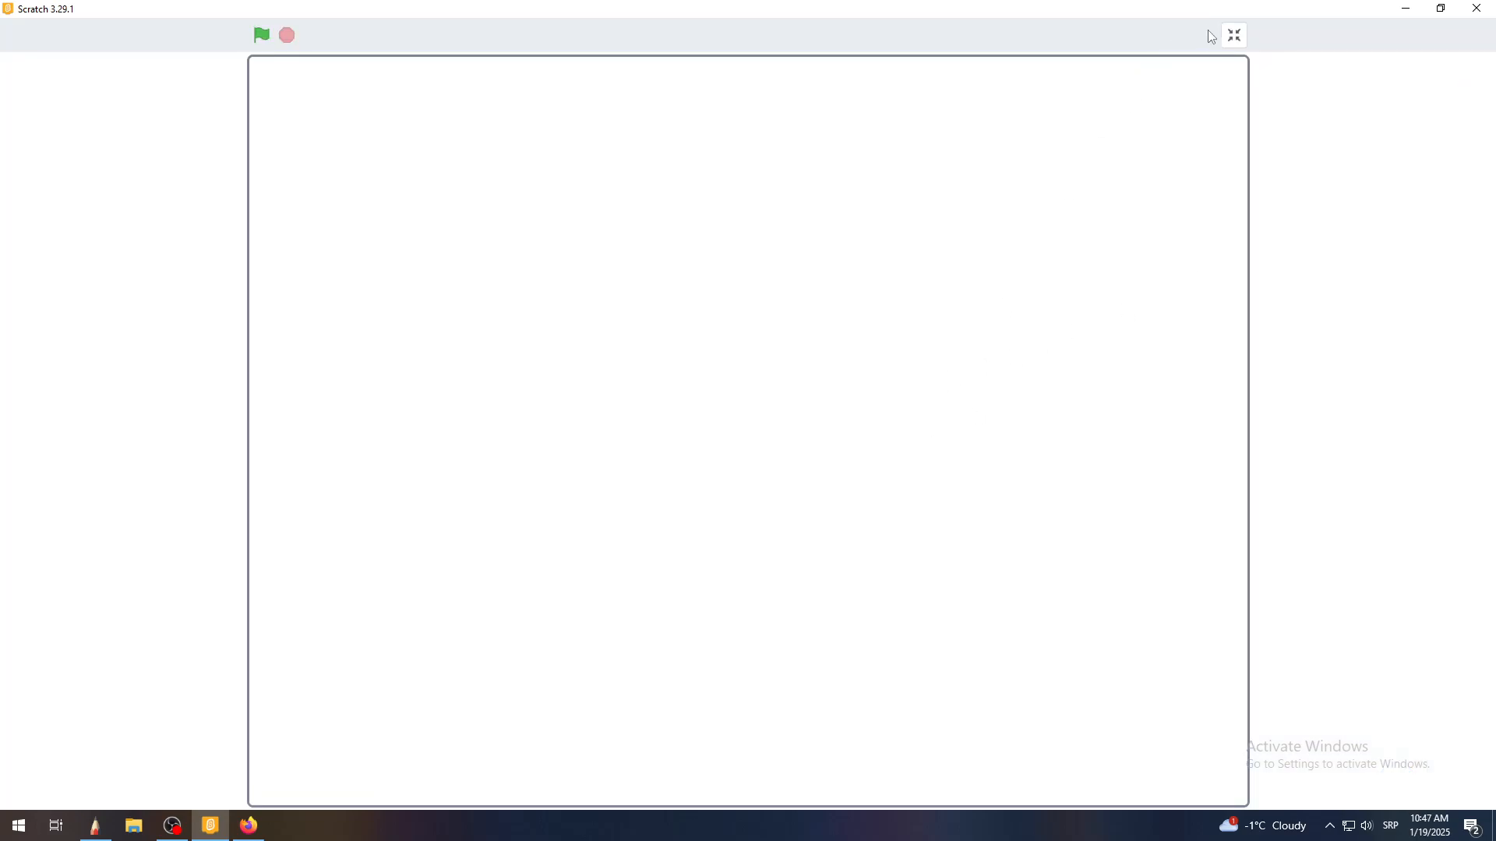
pyautogui.click(1233, 39)
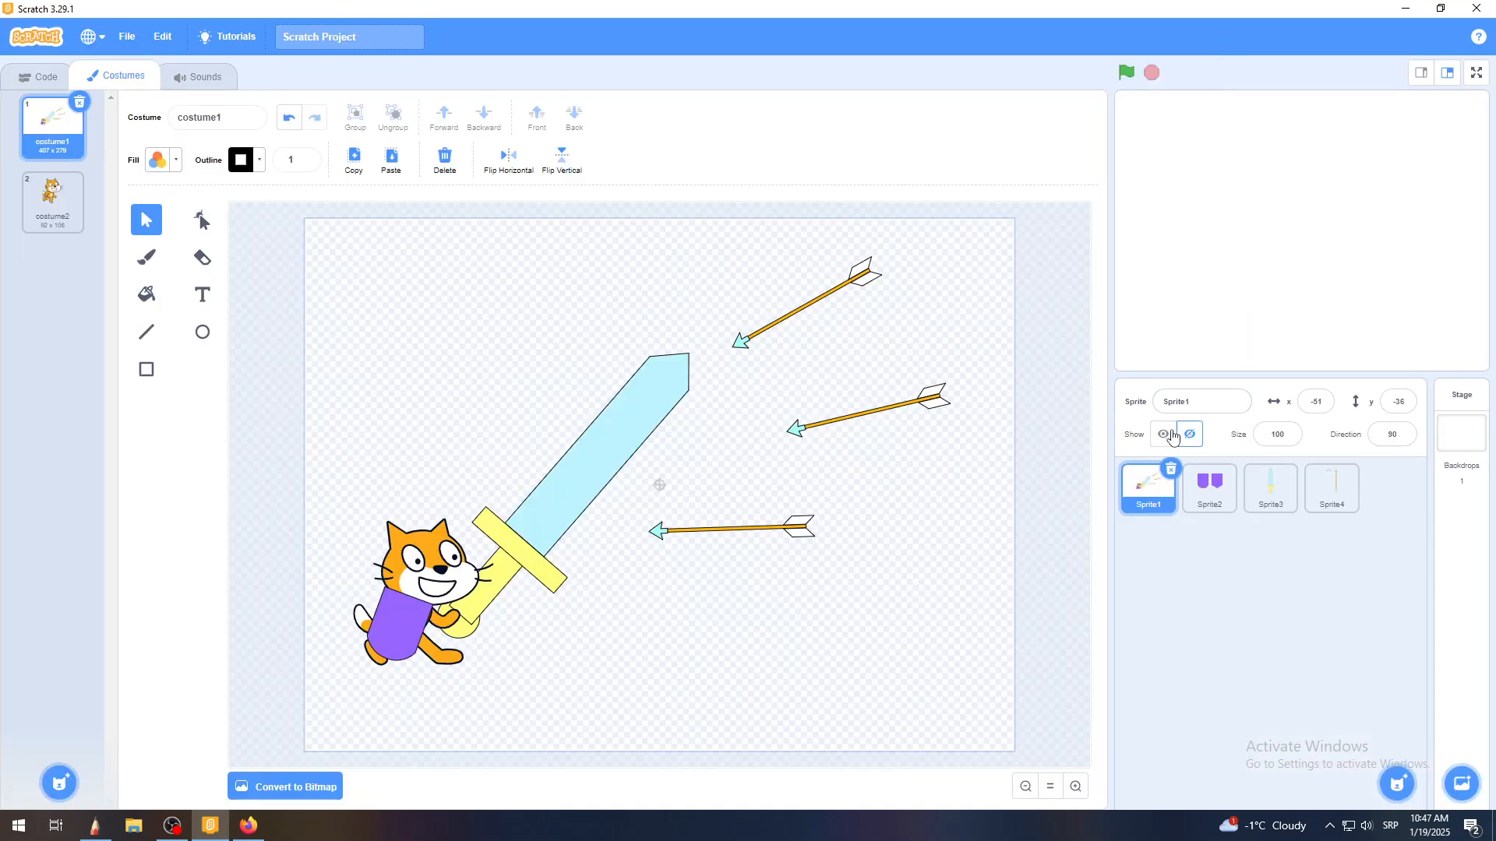
pyautogui.click(1164, 434)
pyautogui.click(1470, 79)
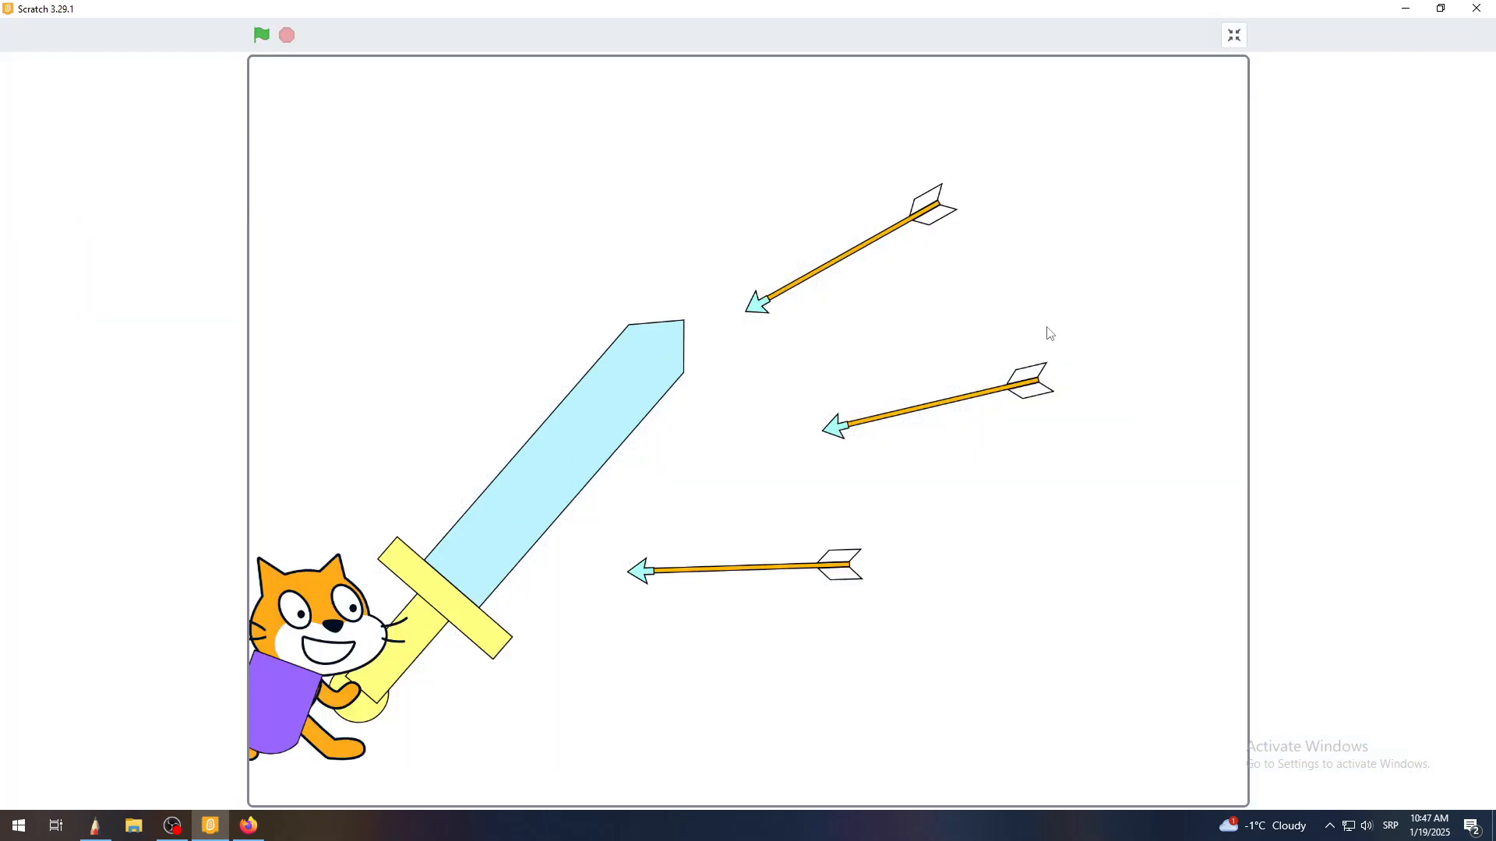
# Shift Sprite1 to the right on the stage so the whole cat fits, and view the stage in full screen
pyautogui.click(1233, 35)
pyautogui.moveTo(1128, 337); pyautogui.dragTo(1187, 329)
pyautogui.click(1476, 72)
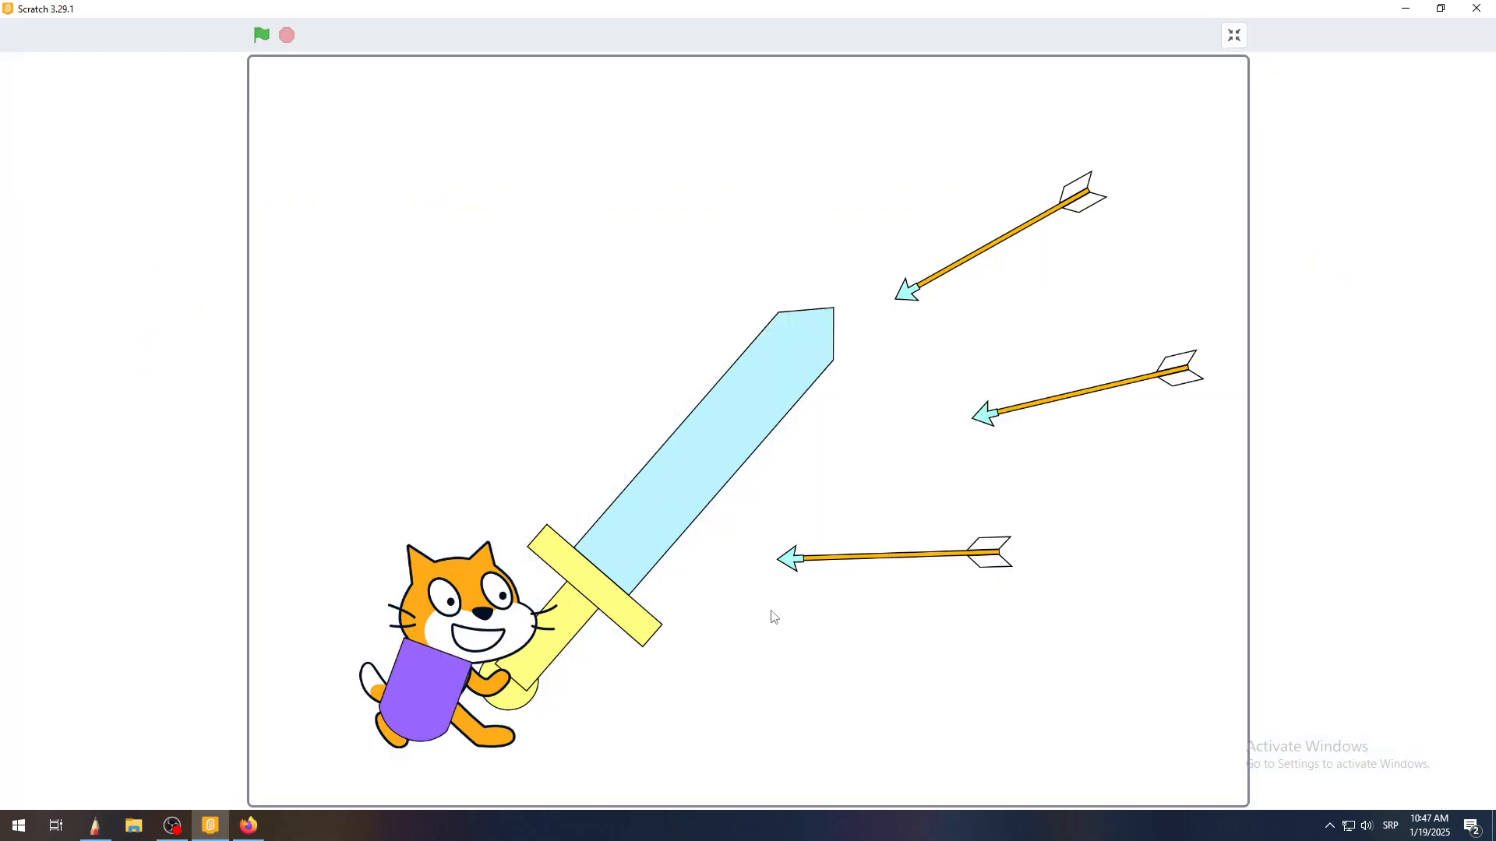